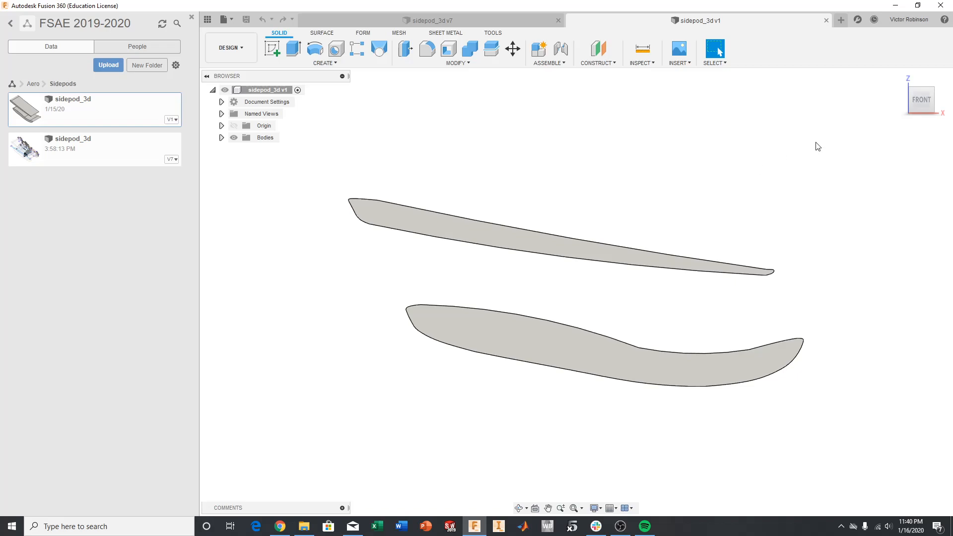
Examine the two wall bodies in sidepod_3d v1 and the full sidepod with its radiator in sidepod_3d v7 from several angles.
mouse_move(929, 106)
mouse_down()
mouse_move(922, 50)
mouse_move(855, 65)
mouse_move(898, 86)
mouse_up()
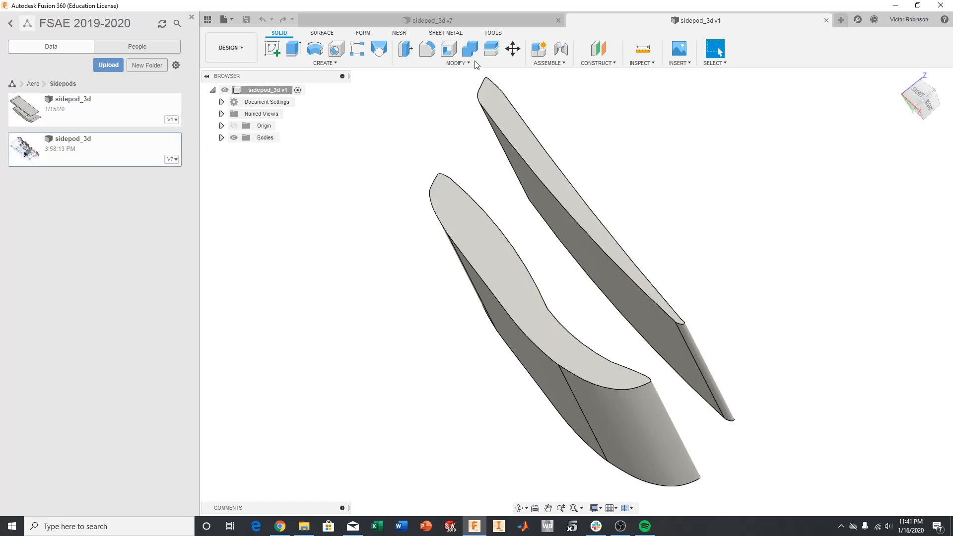
click(475, 18)
mouse_move(933, 105)
mouse_down()
mouse_move(948, 103)
mouse_move(950, 118)
mouse_move(936, 107)
mouse_move(912, 116)
mouse_move(952, 101)
mouse_up()
shift+middle_drag(575, 292, 491, 296)
shift+middle_drag(952, 232, 543, 285)
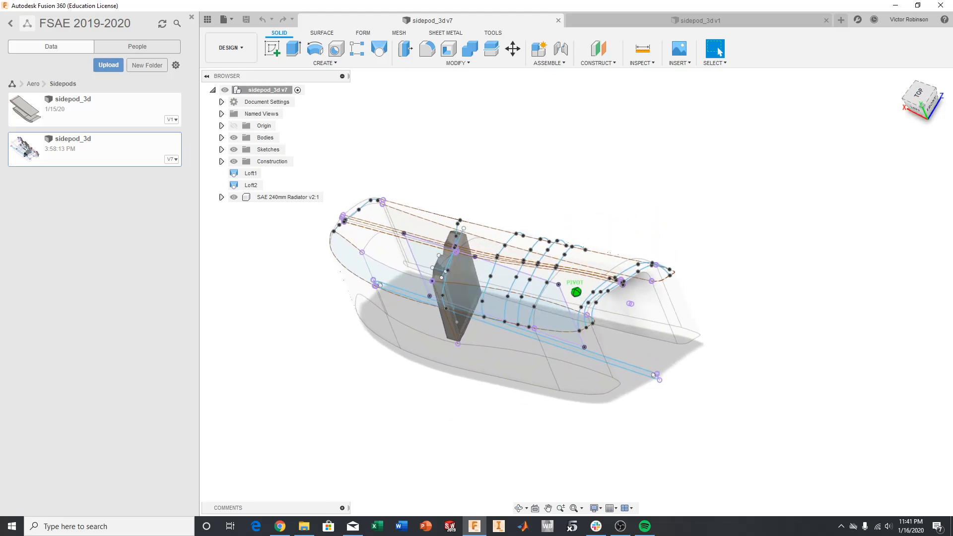
click(923, 109)
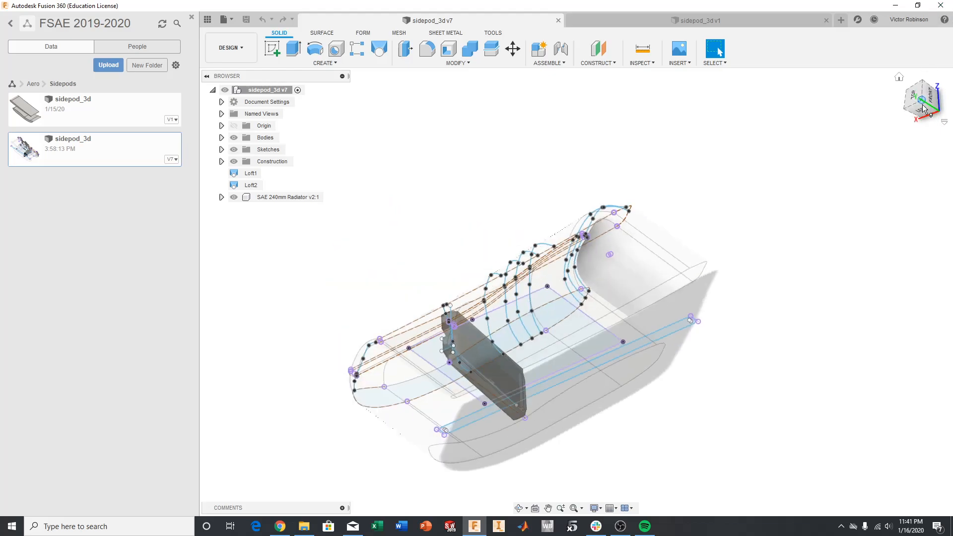
mouse_move(932, 105)
mouse_down()
mouse_move(926, 112)
mouse_move(918, 99)
mouse_move(933, 102)
mouse_move(934, 87)
mouse_move(899, 109)
mouse_move(926, 111)
mouse_move(922, 101)
mouse_up()
Return to sidepod_3d v1 and inspect the end profiles and side faces of the two wall bodies.
click(646, 20)
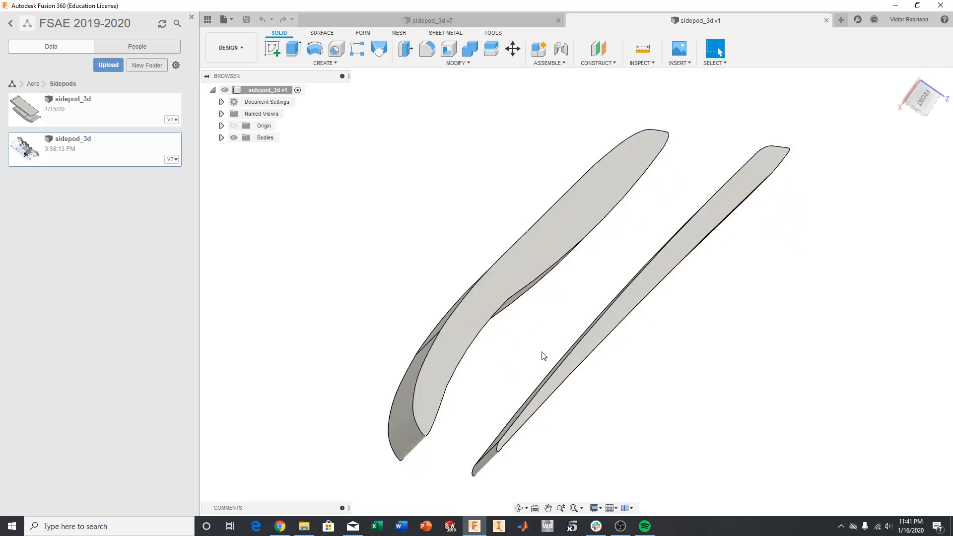
click(919, 105)
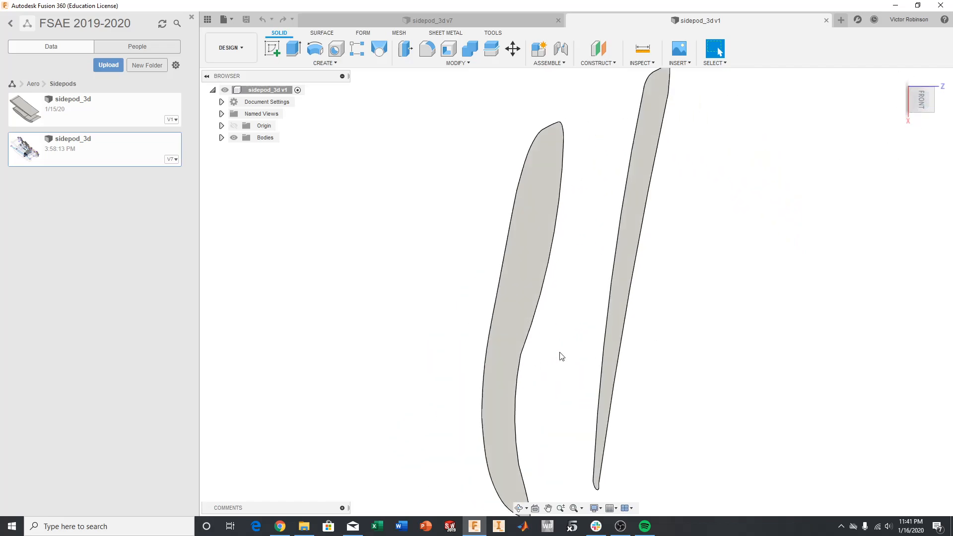
middle_drag(554, 347, 606, 234)
scroll(638, 206, down, 1)
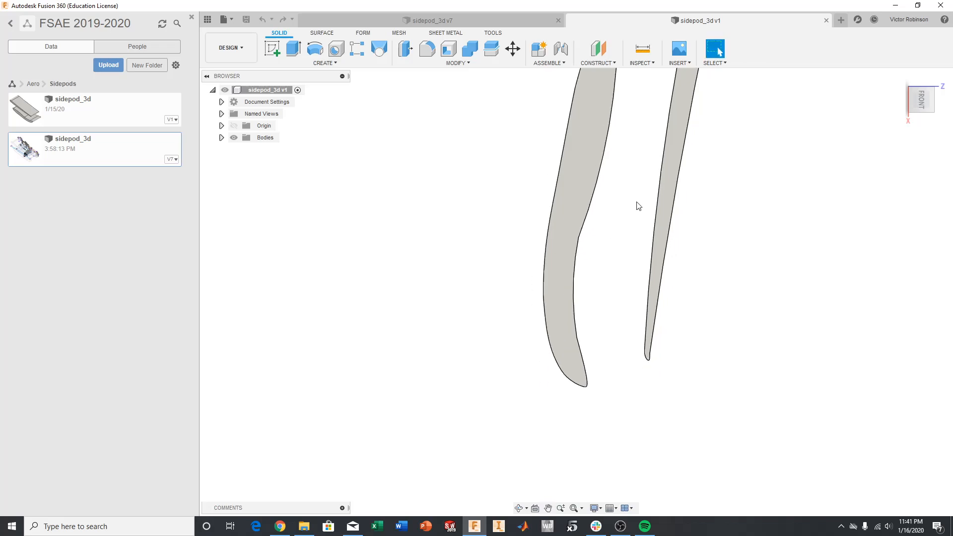
middle_drag(638, 206, 592, 344)
middle_drag(610, 260, 602, 166)
shift+middle_drag(574, 291, 575, 291)
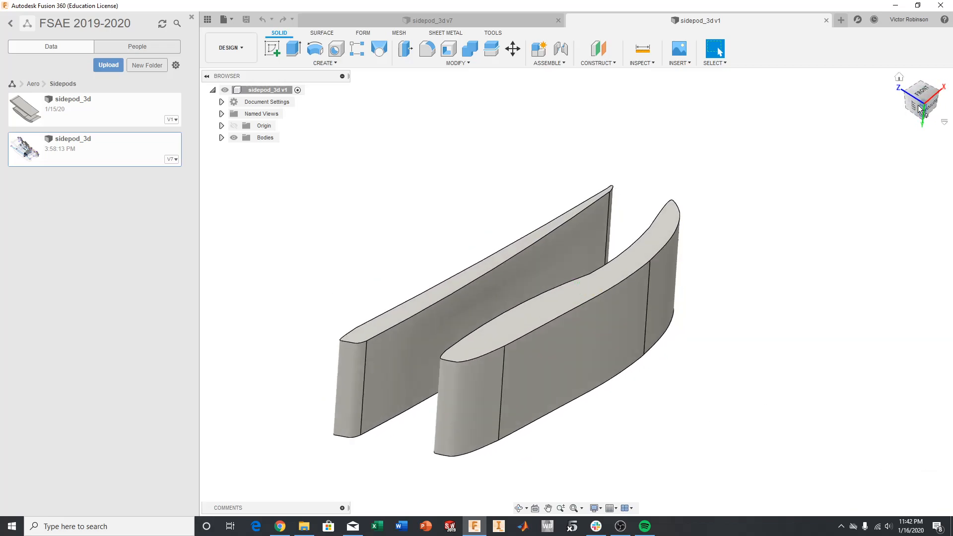
Set the opacity of Body2 in the sidepod_3d v7 design to 100%.
click(439, 20)
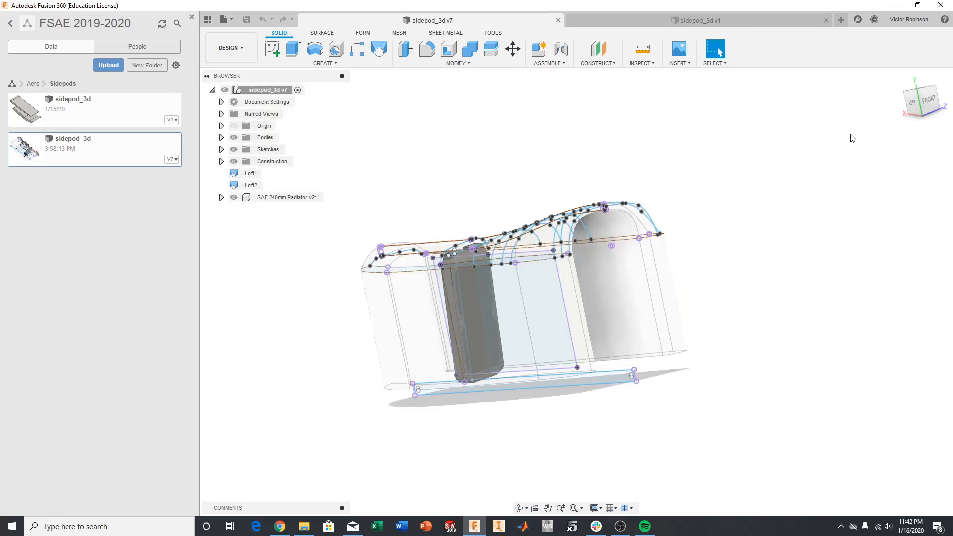
shift+middle_drag(576, 292, 539, 268)
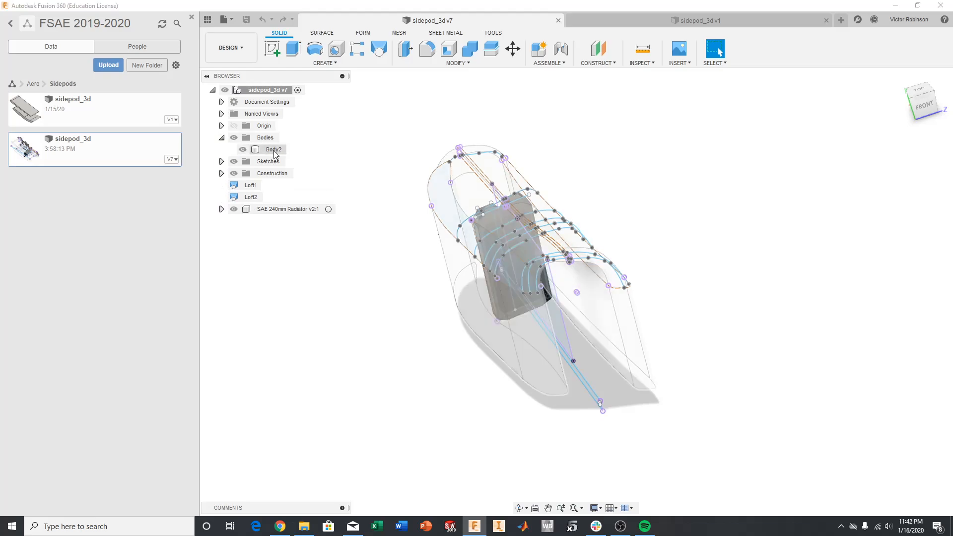
right_click(274, 155)
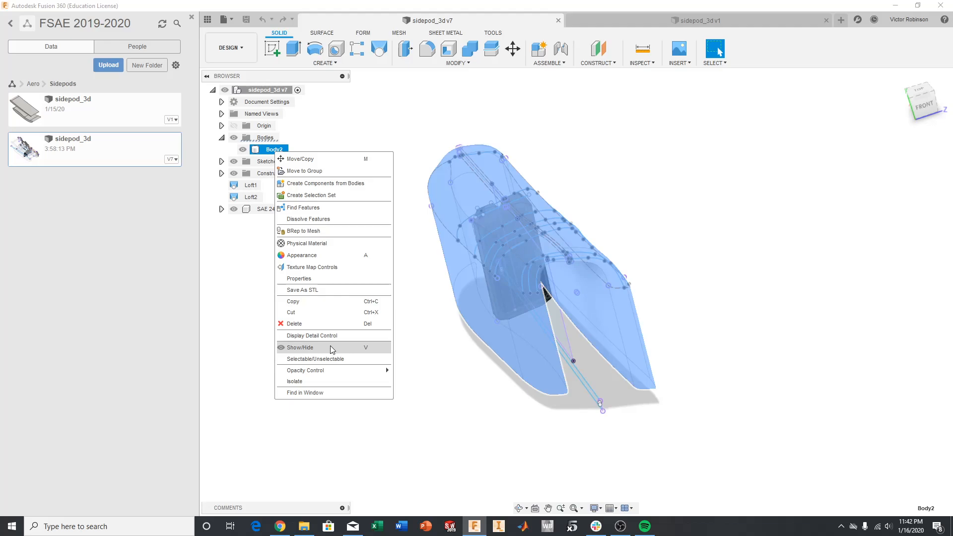
mouse_move(329, 367)
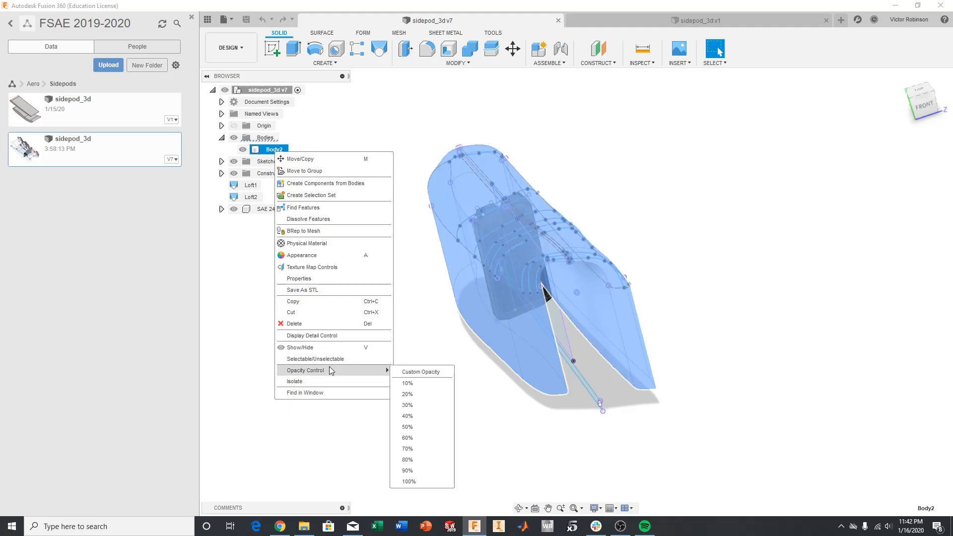
click(414, 482)
click(728, 185)
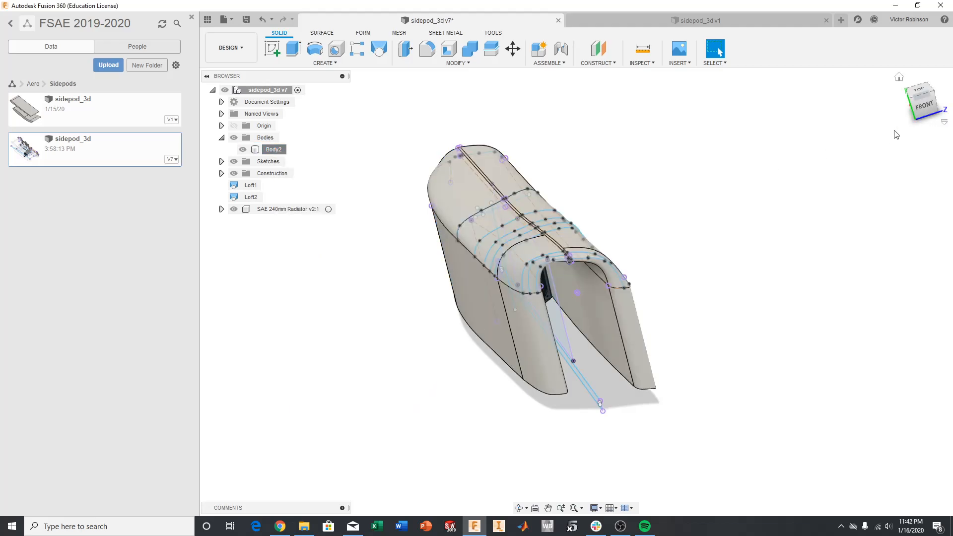
Compare the opaque sidepod body in v7 with the separate wall bodies in sidepod_3d v1.
drag(938, 92, 948, 76)
shift+middle_drag(576, 291, 554, 266)
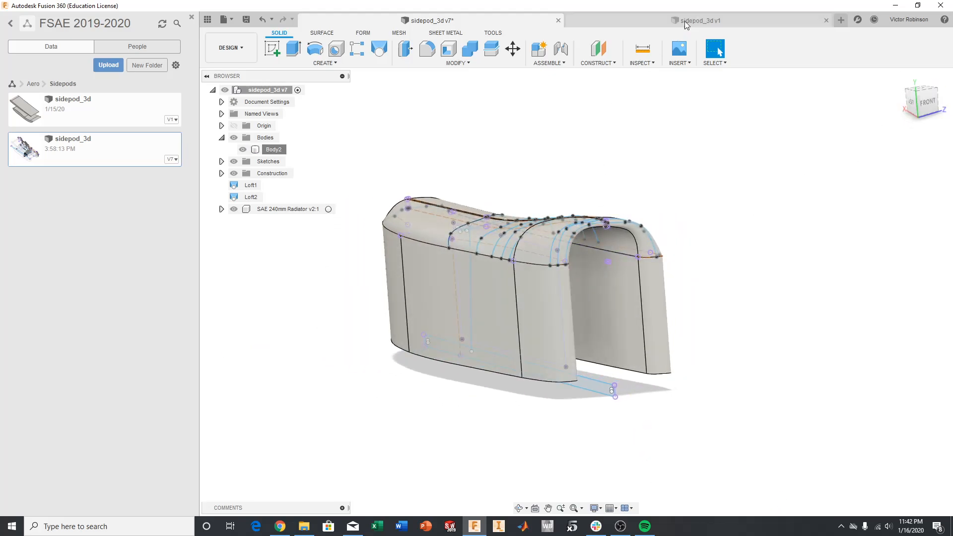
click(685, 21)
shift+middle_drag(576, 291, 562, 236)
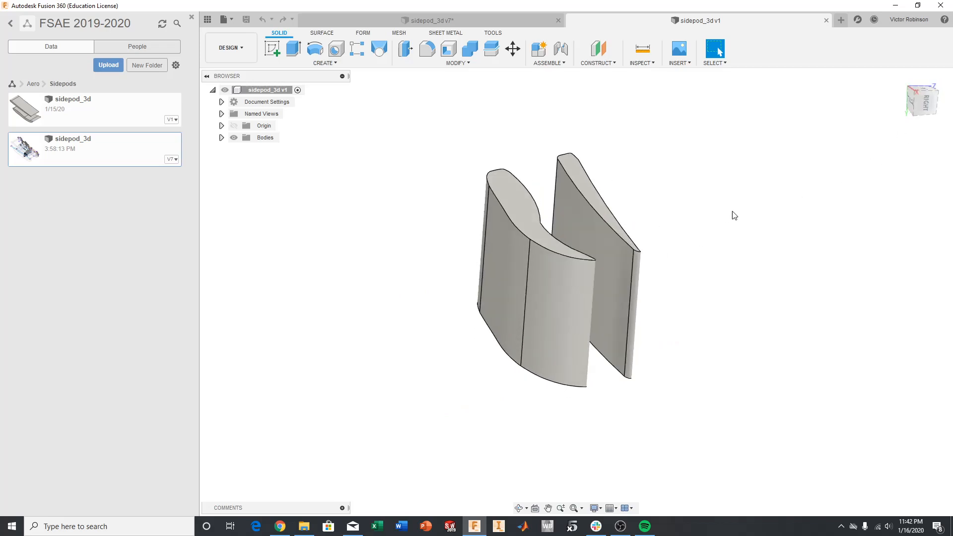
shift+middle_drag(918, 101, 921, 104)
mouse_move(576, 292)
shift+middle_down()
mouse_move(680, 303)
mouse_move(710, 318)
shift+middle_up()
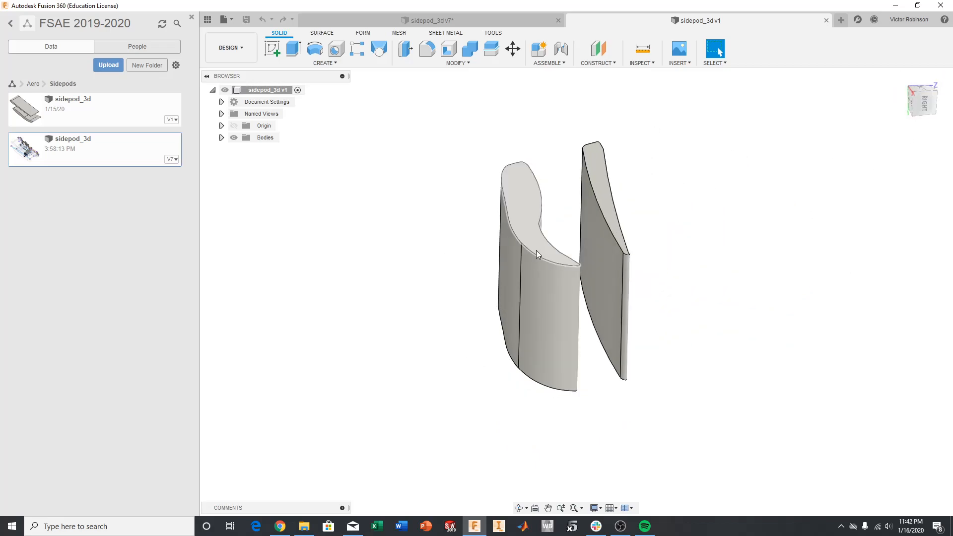
Switch back to sidepod_3d v7 and examine the top surface, its cross-section curves and the lengthwise centre strip up close.
click(450, 17)
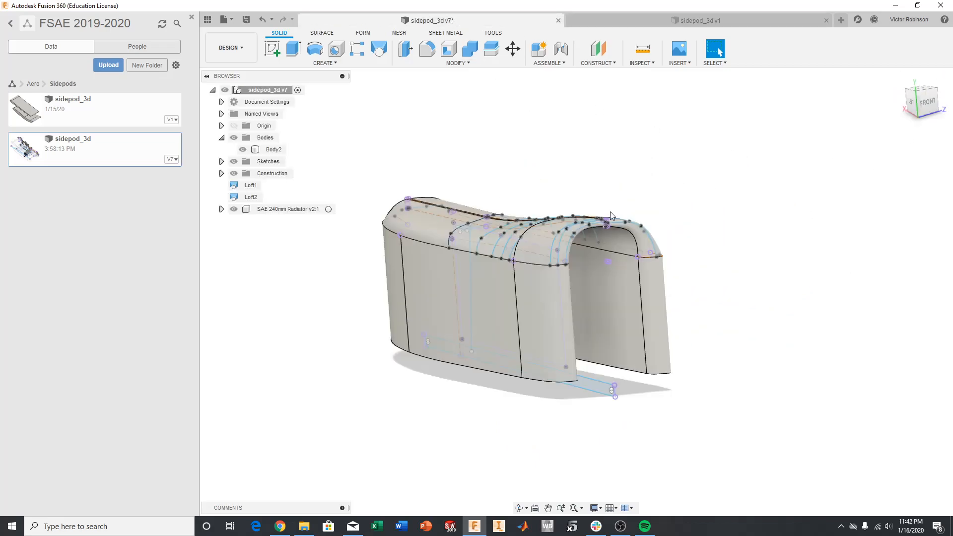
drag(894, 101, 919, 142)
shift+middle_drag(502, 309, 503, 285)
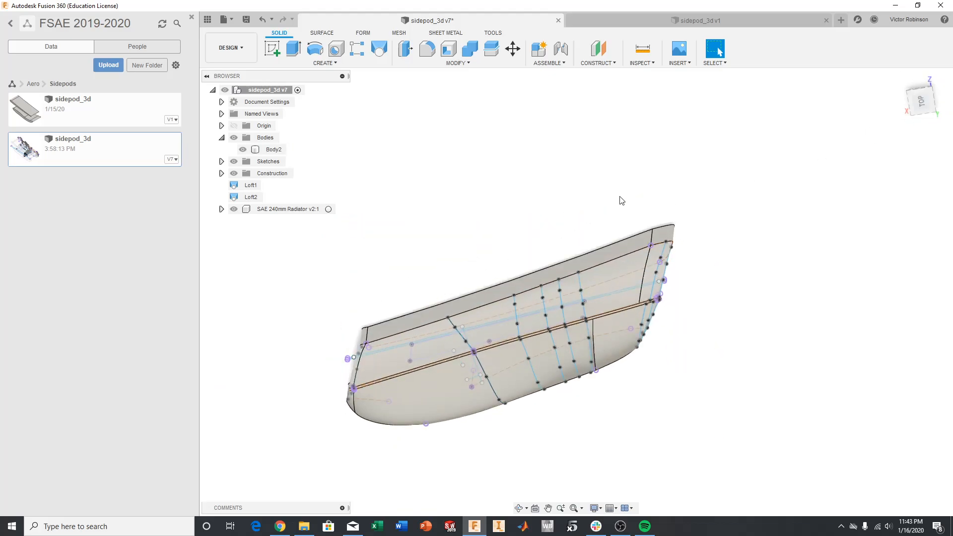
drag(928, 94, 879, 57)
mouse_move(576, 292)
shift+middle_down()
mouse_move(512, 309)
mouse_move(382, 312)
mouse_move(492, 312)
mouse_move(550, 342)
mouse_move(645, 347)
mouse_move(496, 328)
mouse_move(432, 273)
mouse_move(532, 249)
shift+middle_up()
scroll(521, 241, up, 3)
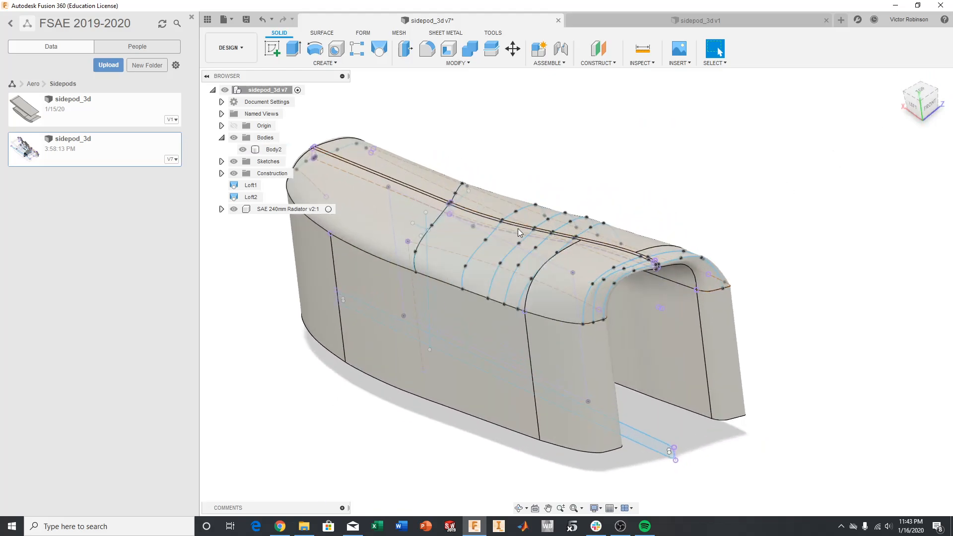
scroll(527, 253, up, 5)
middle_drag(531, 227, 420, 246)
scroll(566, 261, down, 1)
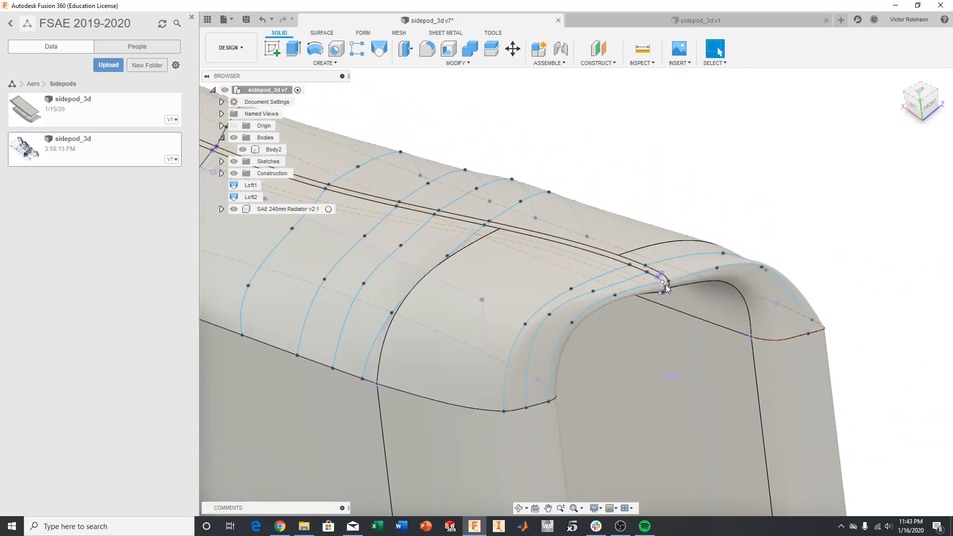
middle_drag(596, 313, 574, 226)
scroll(571, 229, down, 4)
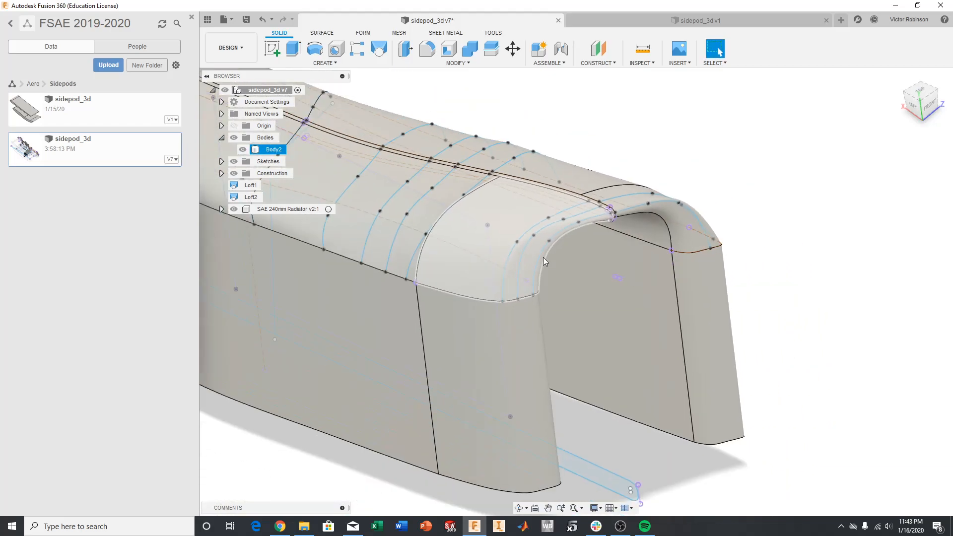
middle_drag(543, 257, 567, 308)
middle_drag(538, 246, 718, 284)
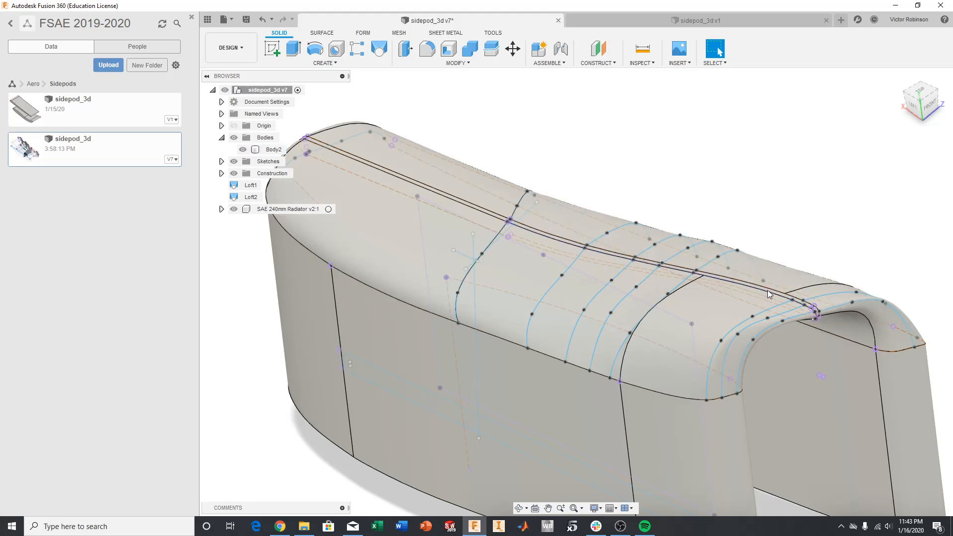
Inspect the dip and raised arch of the sidepod's top surface along the cross-section curves, viewing from the side and front.
click(912, 105)
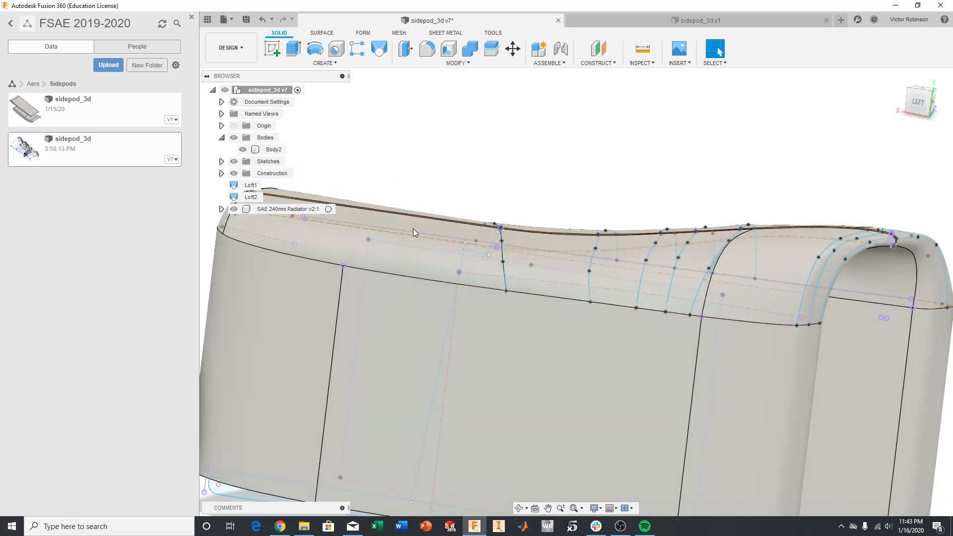
mouse_move(576, 292)
shift+middle_down()
mouse_move(725, 304)
mouse_move(734, 332)
mouse_move(660, 336)
mouse_move(593, 214)
shift+middle_up()
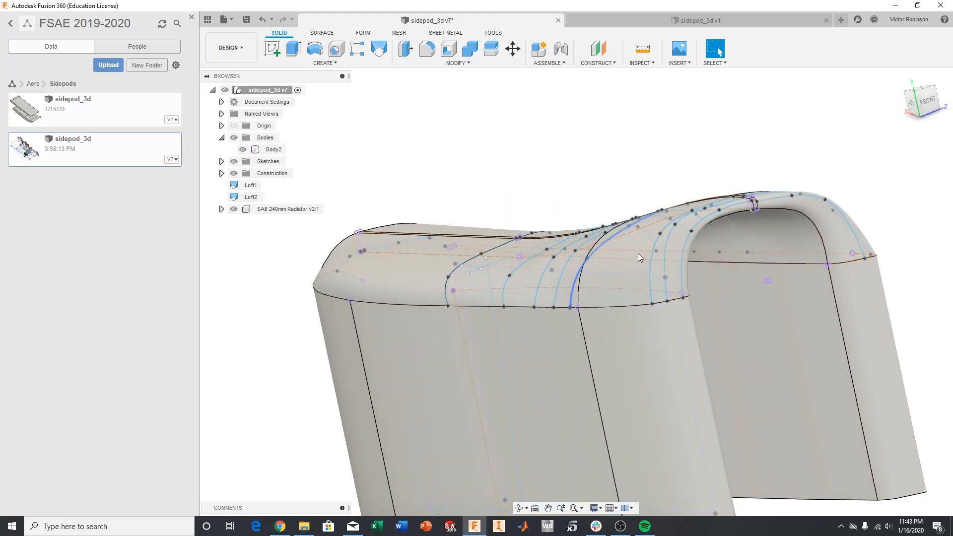
mouse_move(926, 107)
mouse_down()
mouse_move(906, 107)
mouse_move(922, 105)
mouse_up()
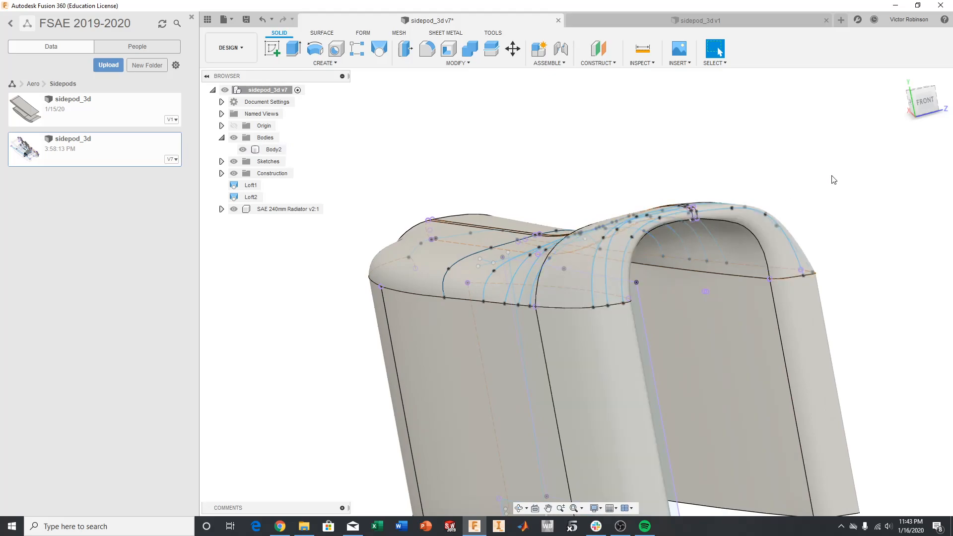
drag(923, 94, 945, 91)
mouse_move(576, 292)
shift+middle_down()
mouse_move(764, 278)
mouse_move(709, 337)
mouse_move(630, 293)
mouse_move(521, 288)
shift+middle_up()
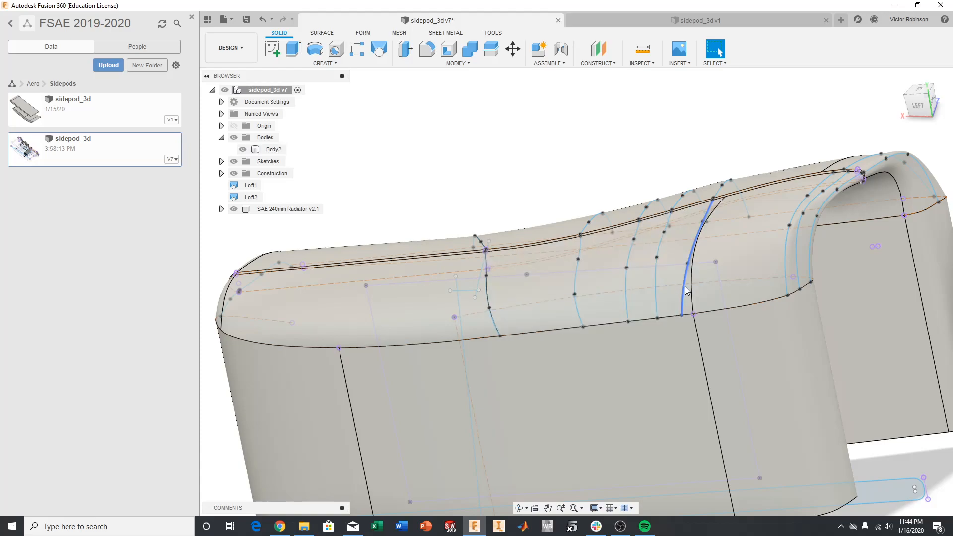
drag(919, 103, 852, 124)
shift+middle_drag(695, 337, 743, 312)
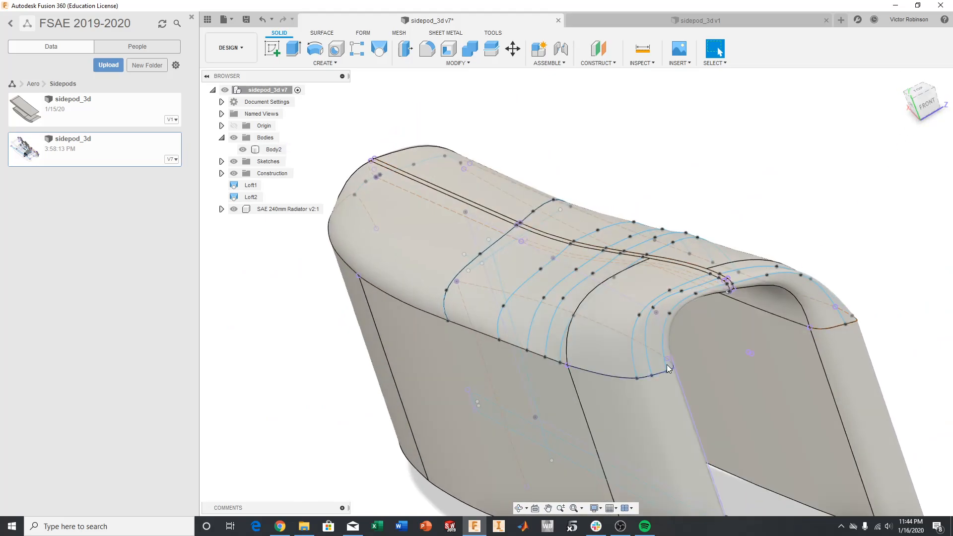
drag(936, 104, 949, 119)
mouse_move(576, 291)
shift+middle_down()
mouse_move(571, 350)
mouse_move(557, 373)
mouse_move(632, 288)
mouse_move(675, 281)
mouse_move(664, 439)
shift+middle_up()
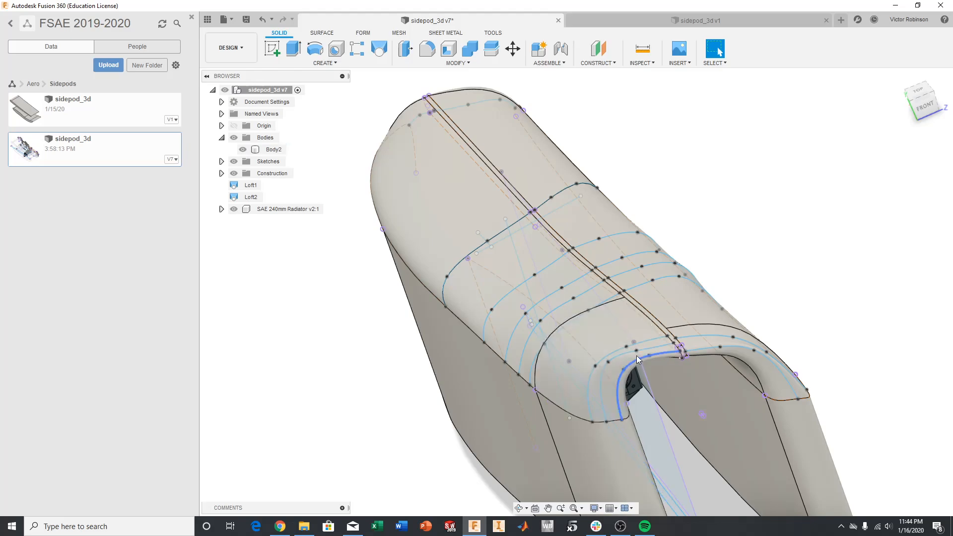
Examine how the cross-section curves run from the middle of the sidepod's top surface to the arched opening.
mouse_move(930, 104)
mouse_down()
mouse_move(949, 87)
mouse_move(952, 106)
mouse_move(942, 94)
mouse_up()
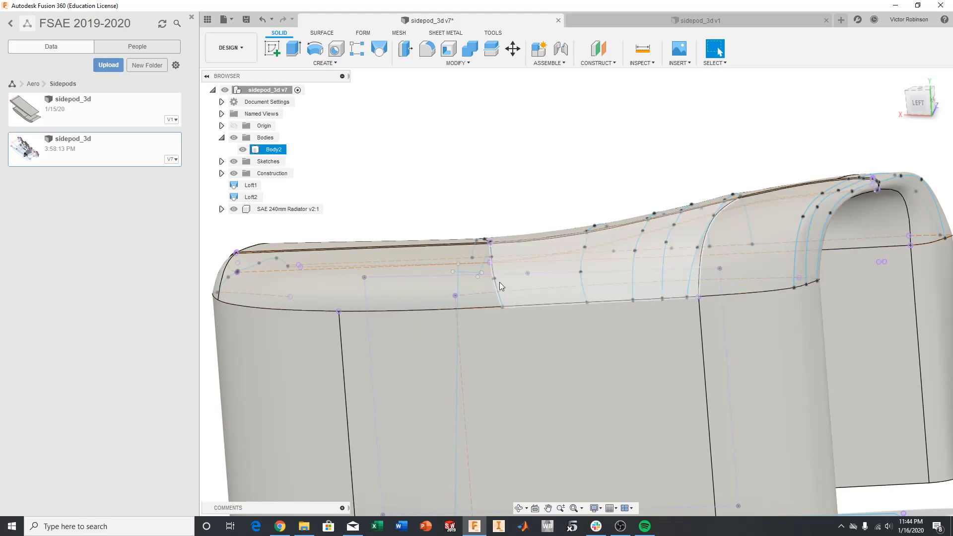
drag(929, 108, 912, 122)
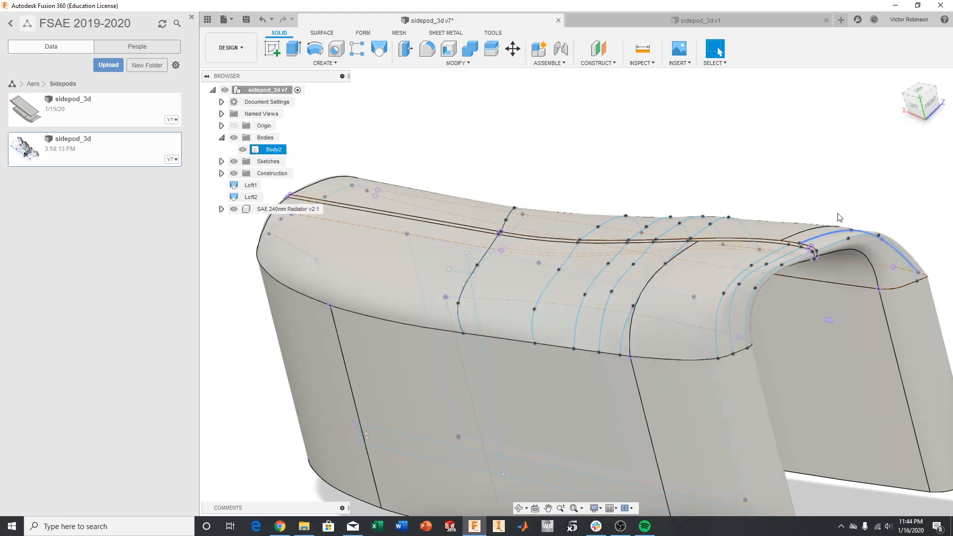
mouse_move(911, 96)
mouse_down()
mouse_move(838, 94)
mouse_move(861, 108)
mouse_up()
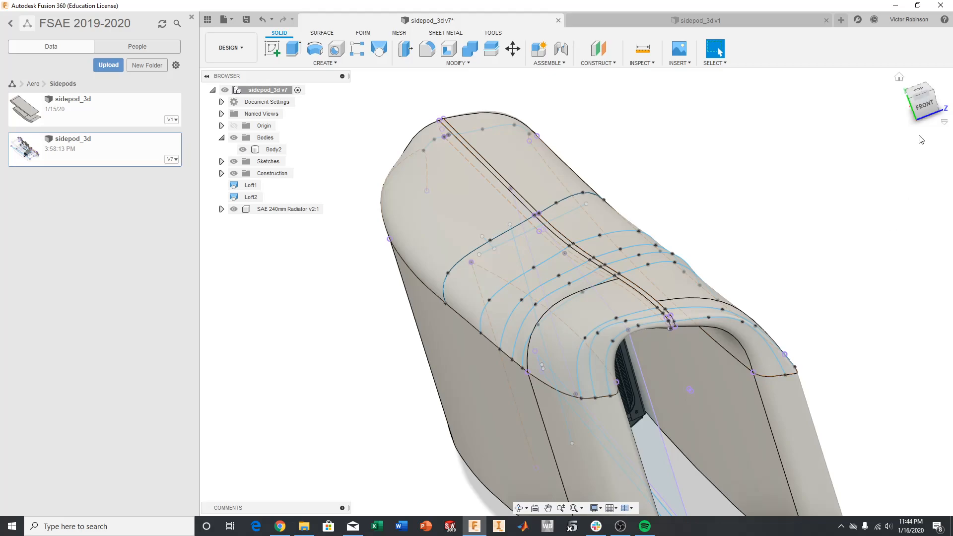
mouse_move(927, 105)
mouse_down()
mouse_move(868, 95)
mouse_move(862, 118)
mouse_move(921, 93)
mouse_move(930, 119)
mouse_move(924, 101)
mouse_move(889, 95)
mouse_move(931, 96)
mouse_move(923, 83)
mouse_move(900, 95)
mouse_move(931, 98)
mouse_up()
shift+middle_drag(575, 292, 658, 330)
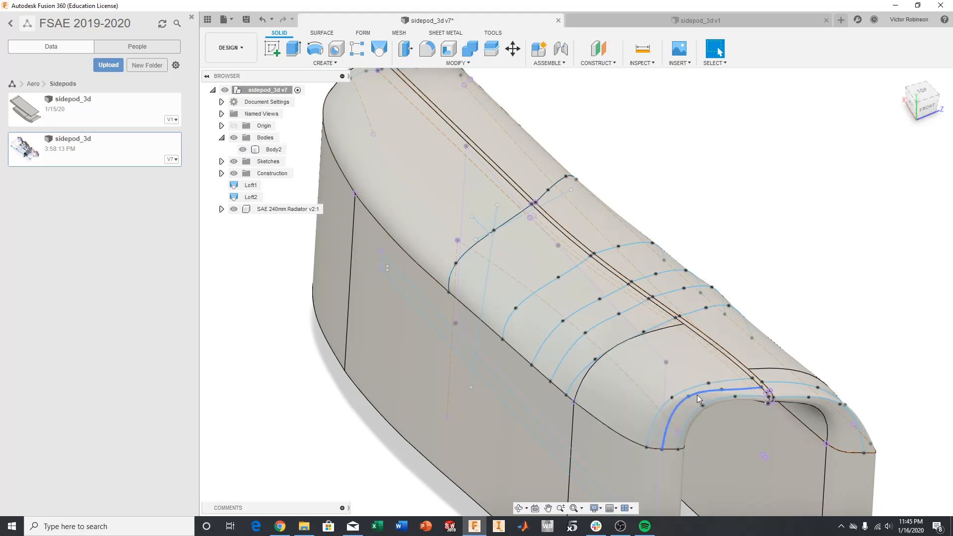
middle_drag(561, 260, 532, 211)
scroll(626, 214, down, 2)
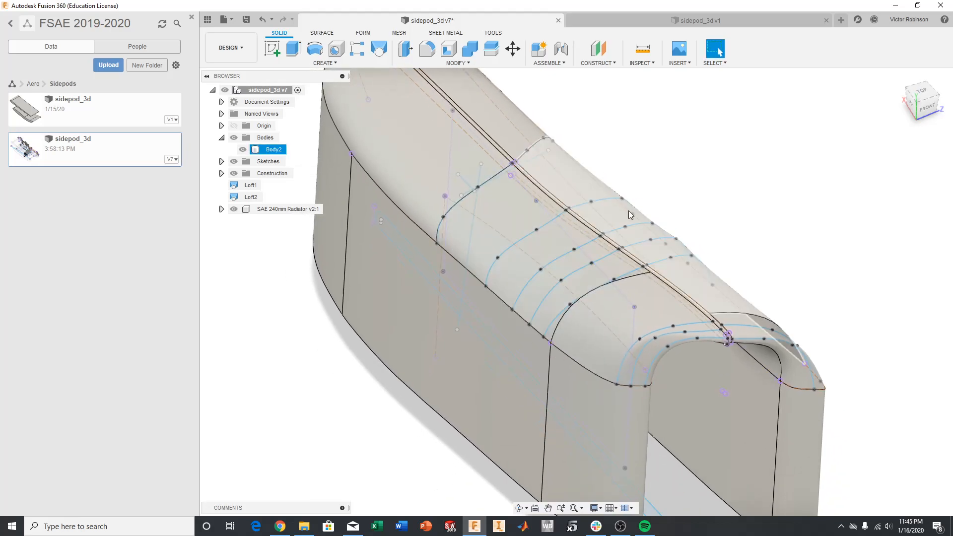
scroll(643, 248, down, 2)
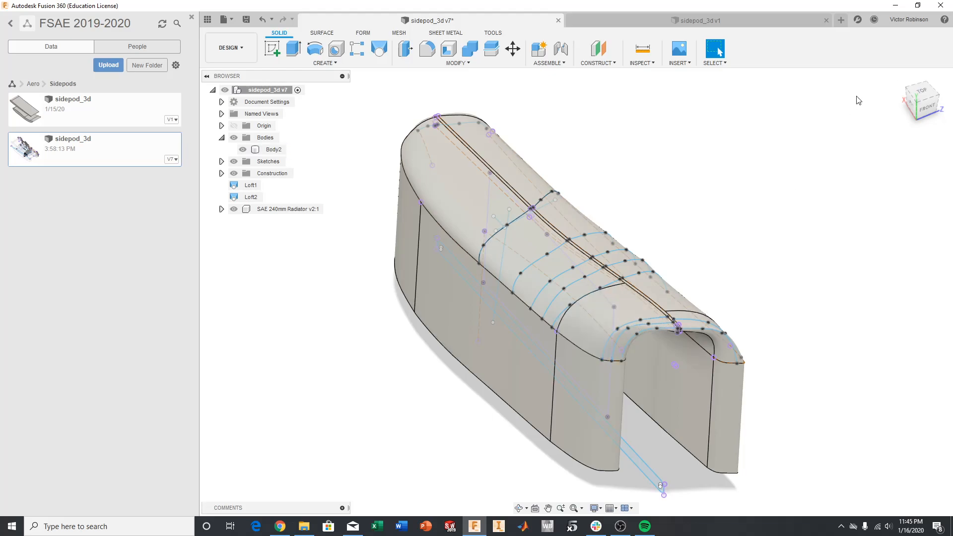
Examine the long slot-shaped sketch beneath the sidepod from the side, following it along the full length of the body.
click(924, 104)
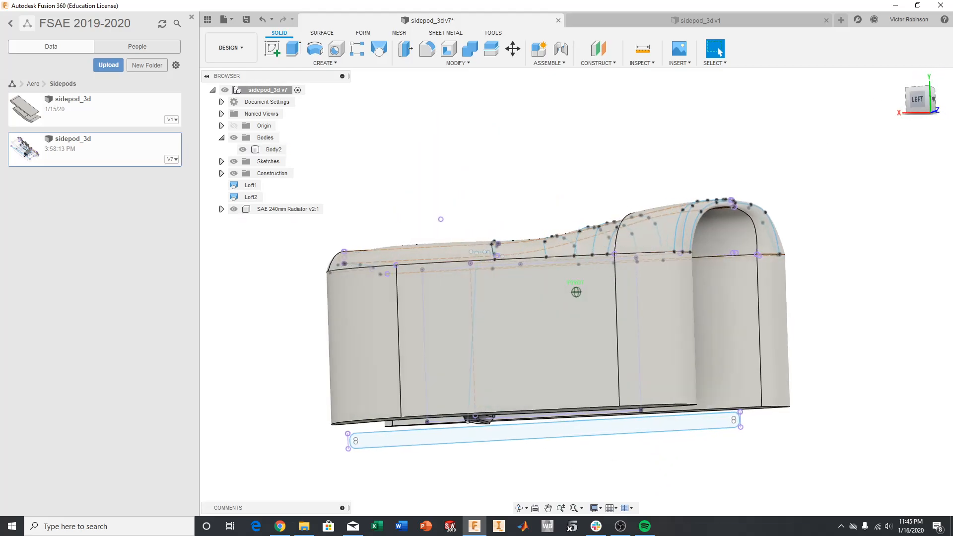
click(548, 367)
scroll(571, 348, up, 5)
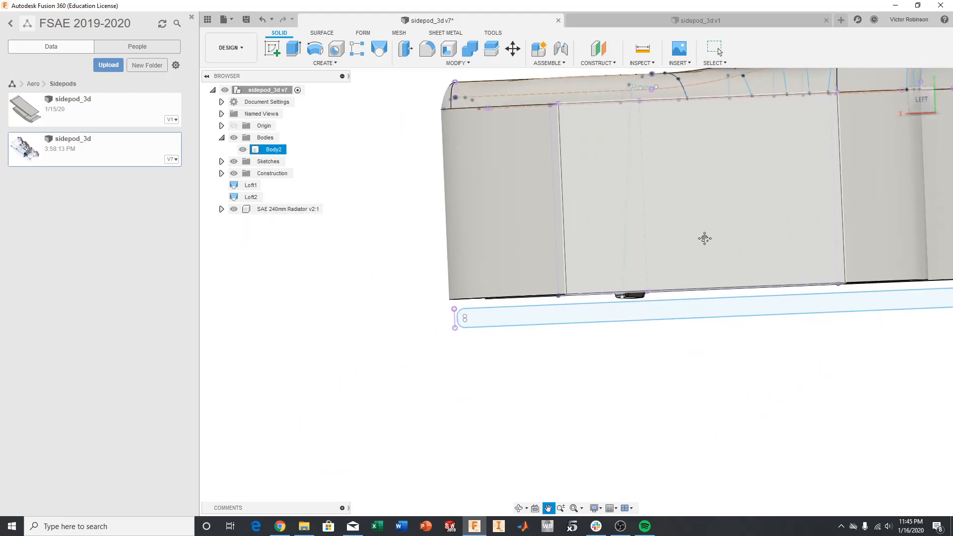
scroll(601, 294, up, 2)
scroll(601, 293, down, 2)
middle_drag(601, 294, 454, 389)
scroll(454, 389, down, 1)
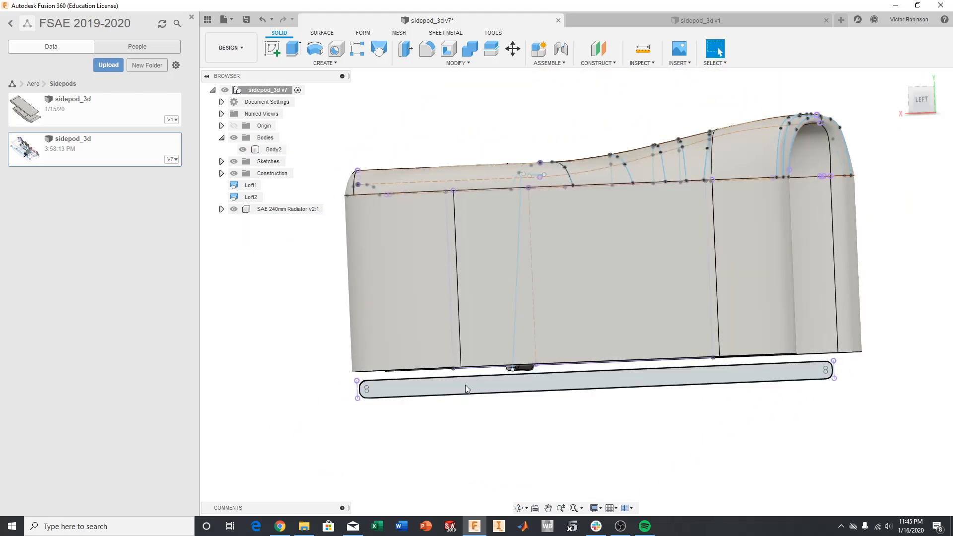
Examine how the slot sketch sits relative to the bottom faces of both walls and the radiator, from below, behind and the side.
mouse_move(925, 100)
mouse_down()
mouse_move(846, 109)
mouse_move(943, 108)
mouse_move(943, 67)
mouse_up()
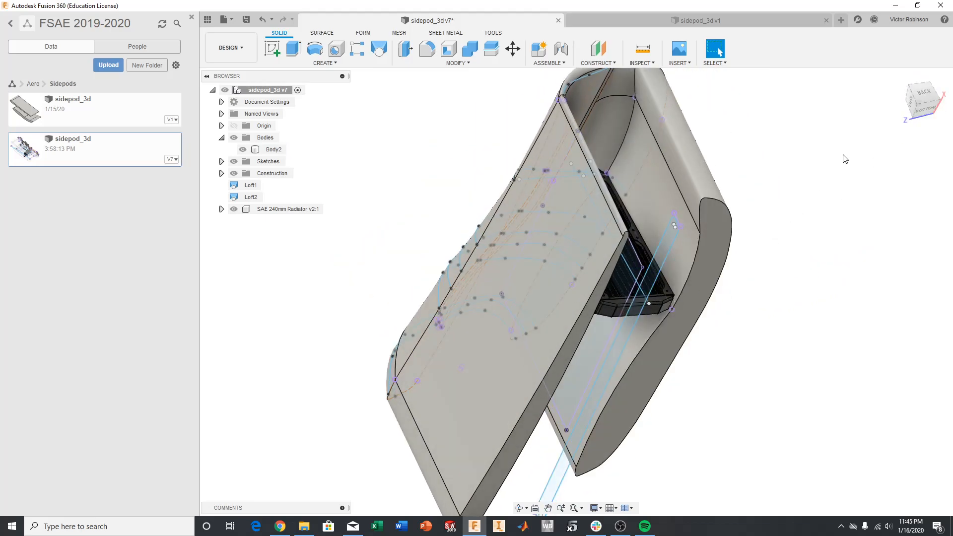
click(922, 106)
click(594, 327)
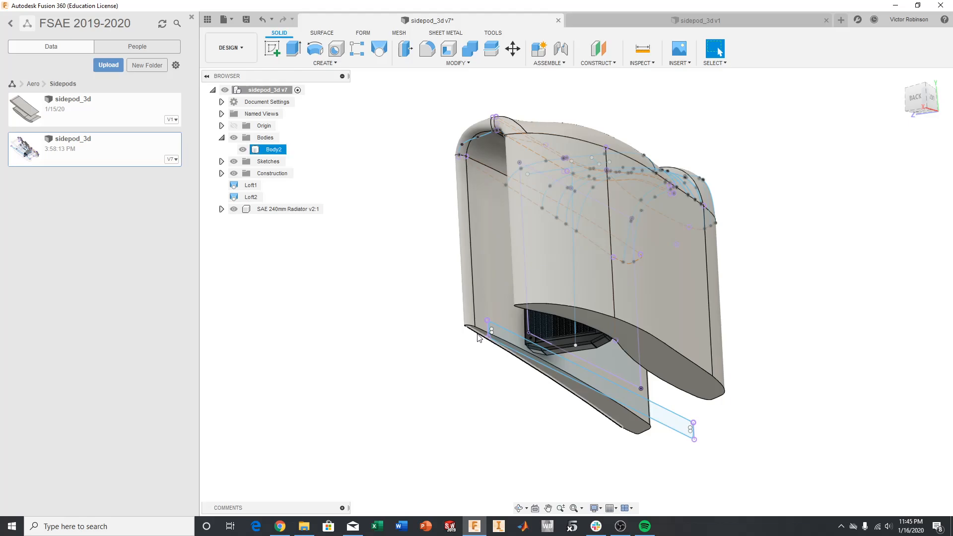
mouse_move(919, 99)
mouse_down()
mouse_move(943, 102)
mouse_move(912, 101)
mouse_up()
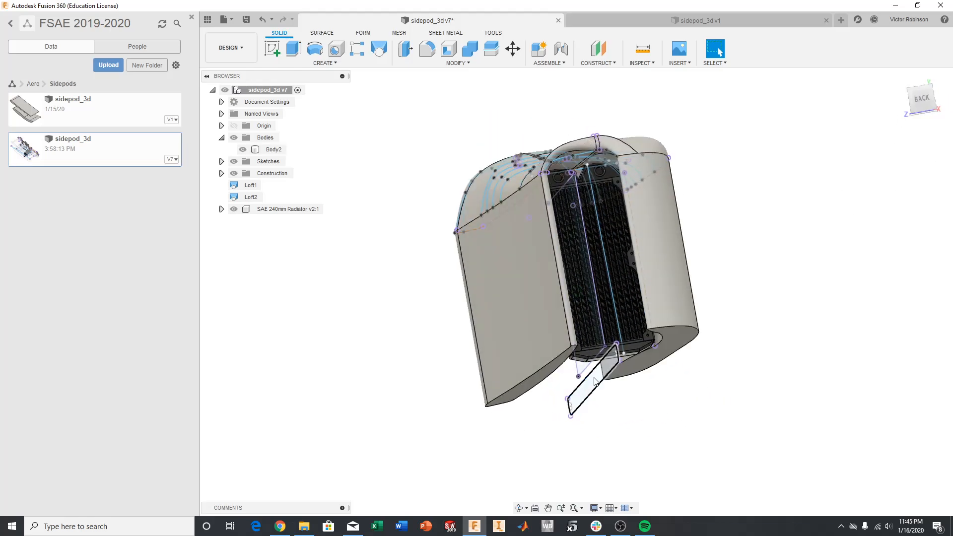
drag(914, 96, 928, 99)
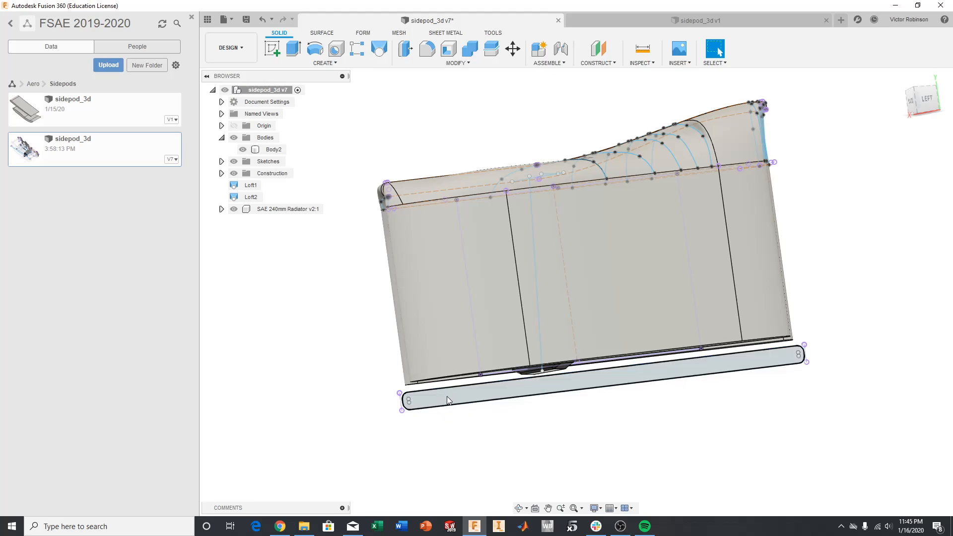
mouse_move(924, 101)
mouse_down()
mouse_move(891, 111)
mouse_move(951, 100)
mouse_move(948, 91)
mouse_move(937, 95)
mouse_up()
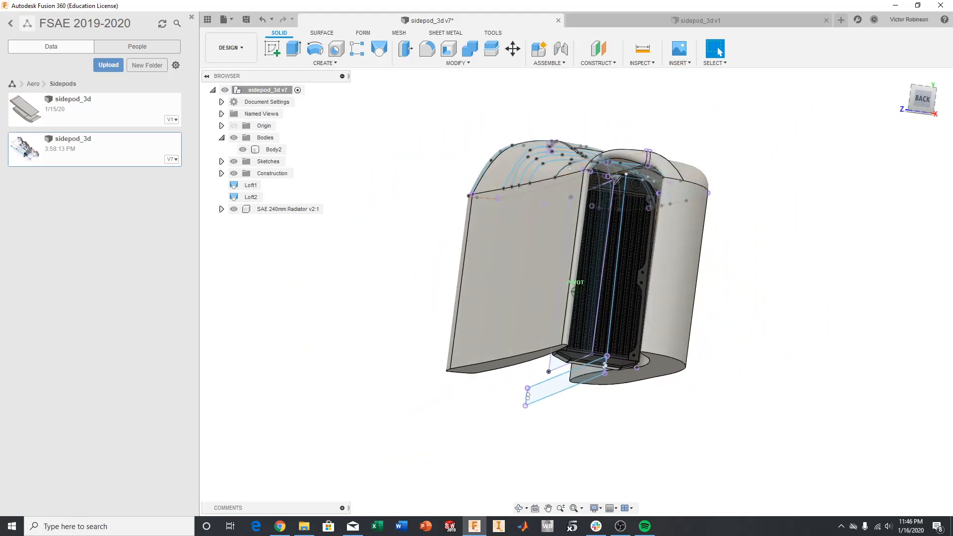
Hide the data panel and turn the sidepod to show the radiator opening together with the top surface.
click(191, 18)
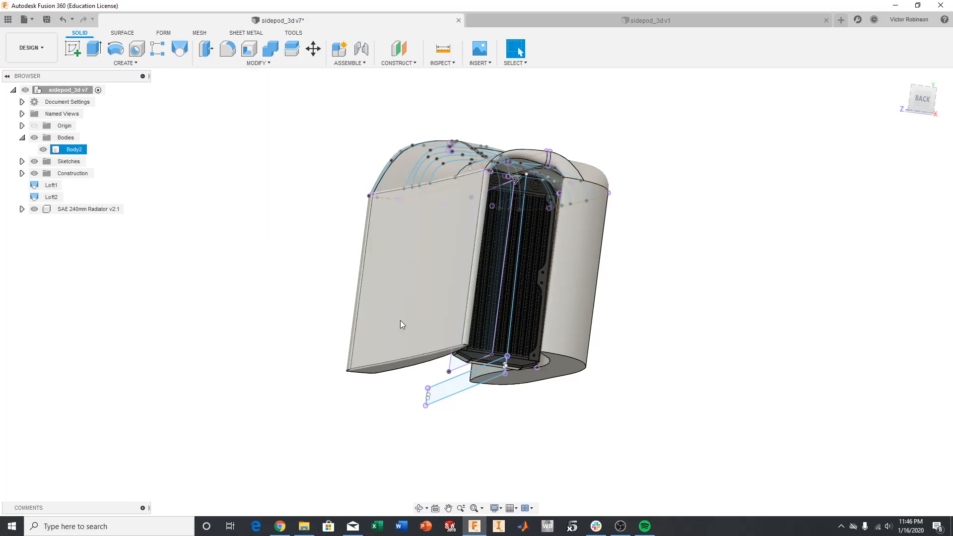
mouse_move(921, 100)
mouse_down()
mouse_move(886, 122)
mouse_move(922, 93)
mouse_move(900, 79)
mouse_move(929, 107)
mouse_move(906, 120)
mouse_move(909, 103)
mouse_move(929, 103)
mouse_move(908, 111)
mouse_up()
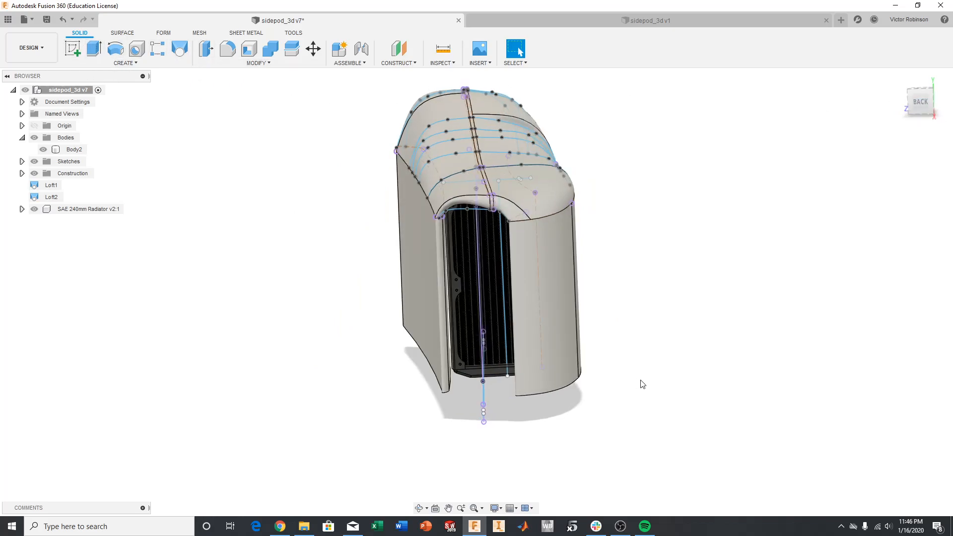
mouse_move(917, 103)
mouse_down()
mouse_move(950, 100)
mouse_move(918, 115)
mouse_move(926, 109)
mouse_up()
Check the description and pinning options of the solid Loft command.
click(126, 63)
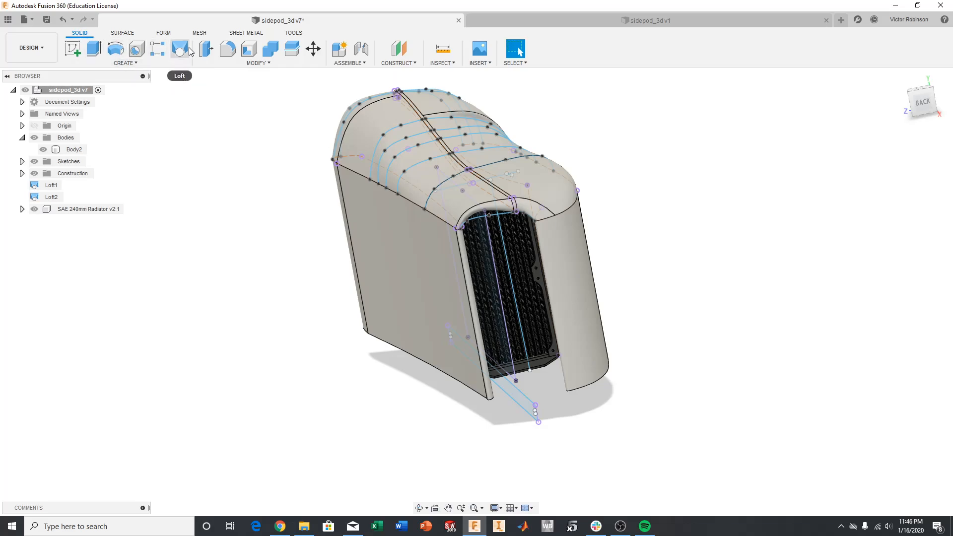
click(141, 63)
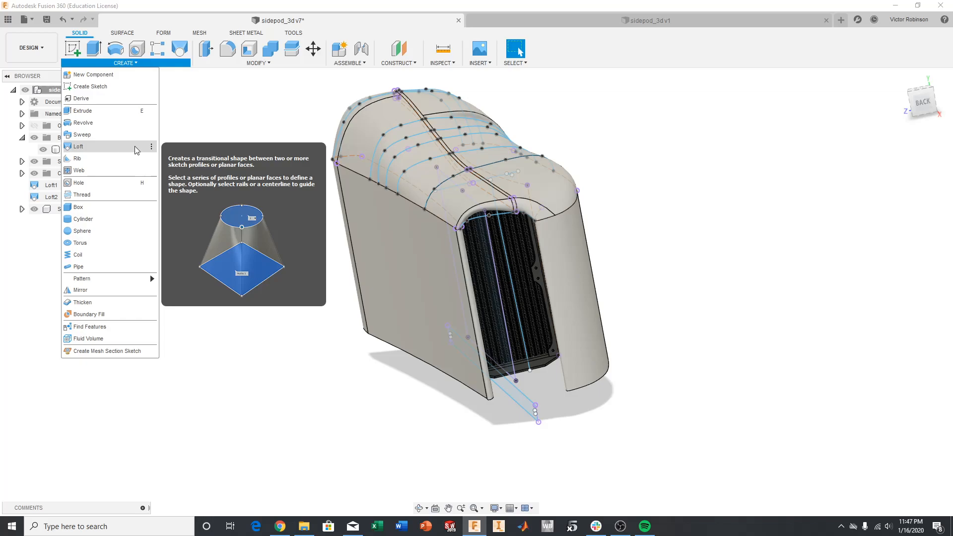
mouse_move(152, 150)
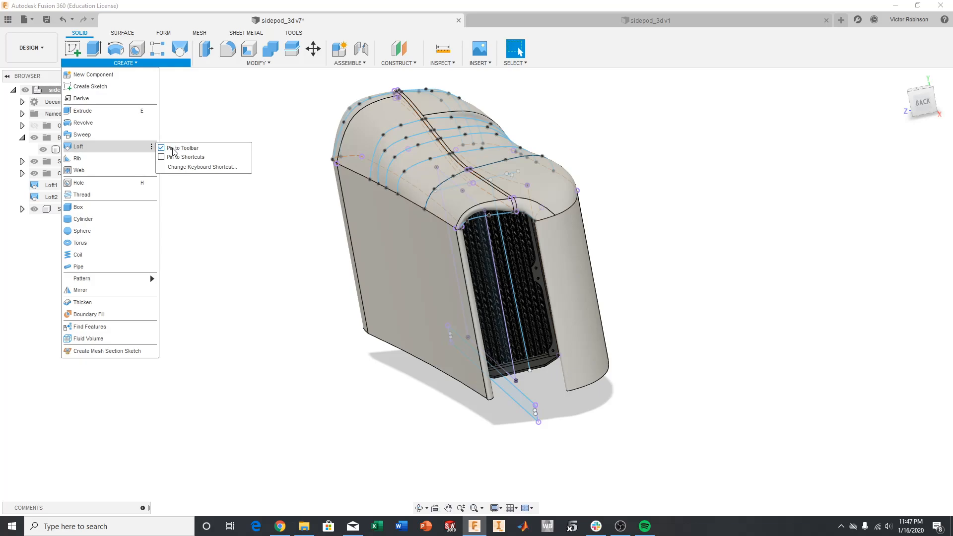
click(207, 116)
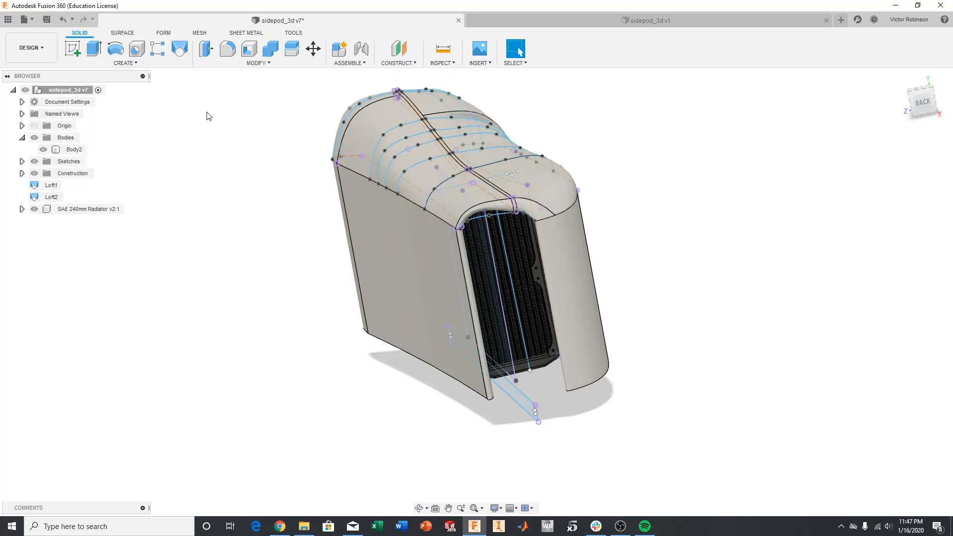
Try a solid loft from the bottom face of the S-curved wall to the slot sketch profile.
click(181, 50)
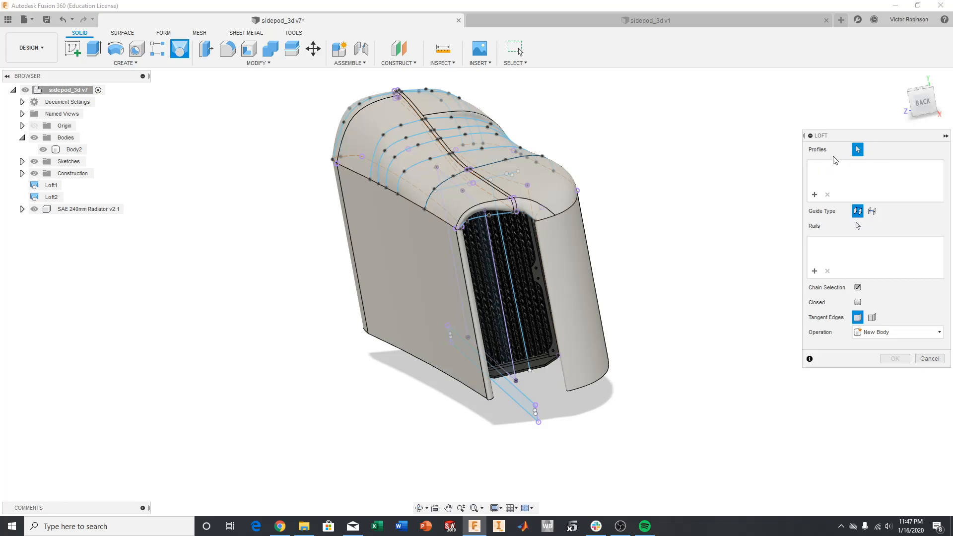
middle_drag(733, 149, 672, 139)
mouse_move(926, 103)
mouse_down()
mouse_move(933, 72)
mouse_move(926, 94)
mouse_move(922, 70)
mouse_up()
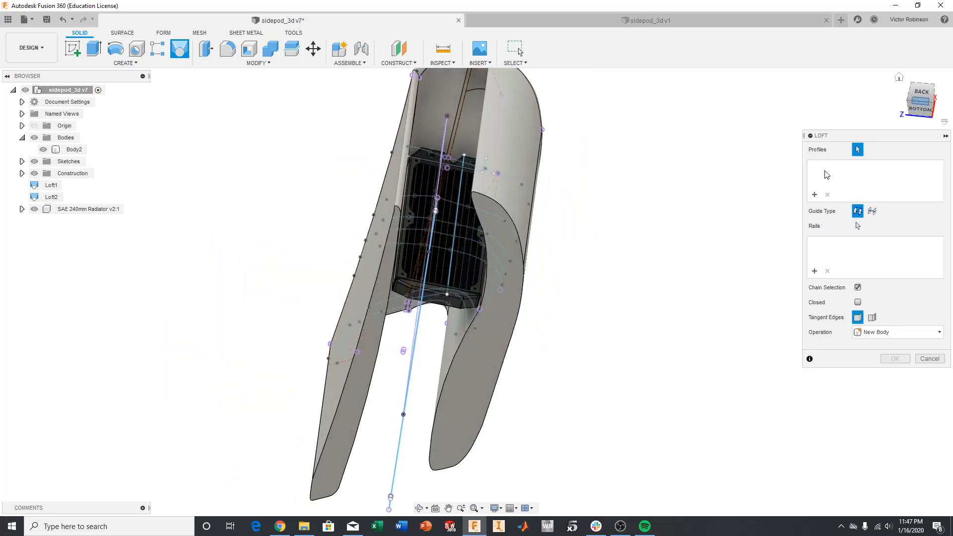
click(491, 344)
click(901, 78)
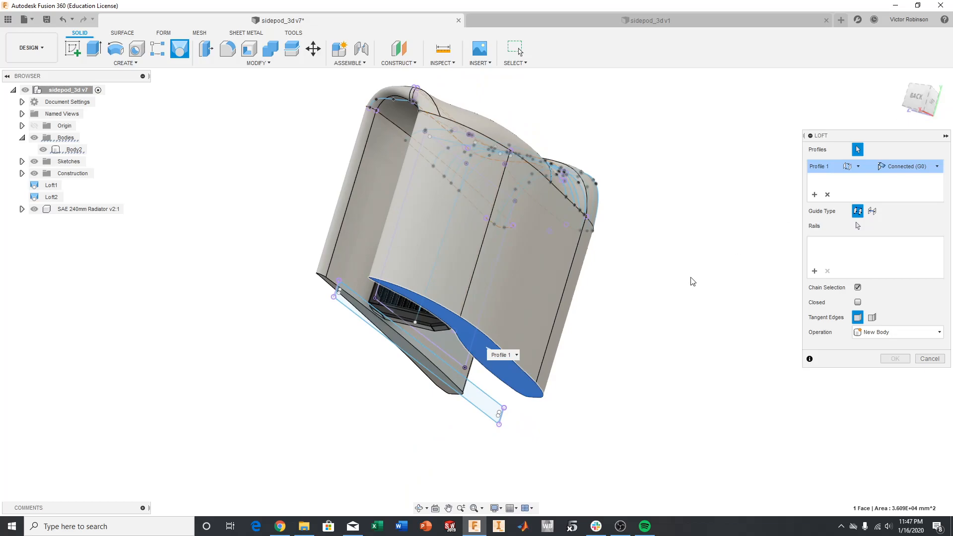
click(438, 371)
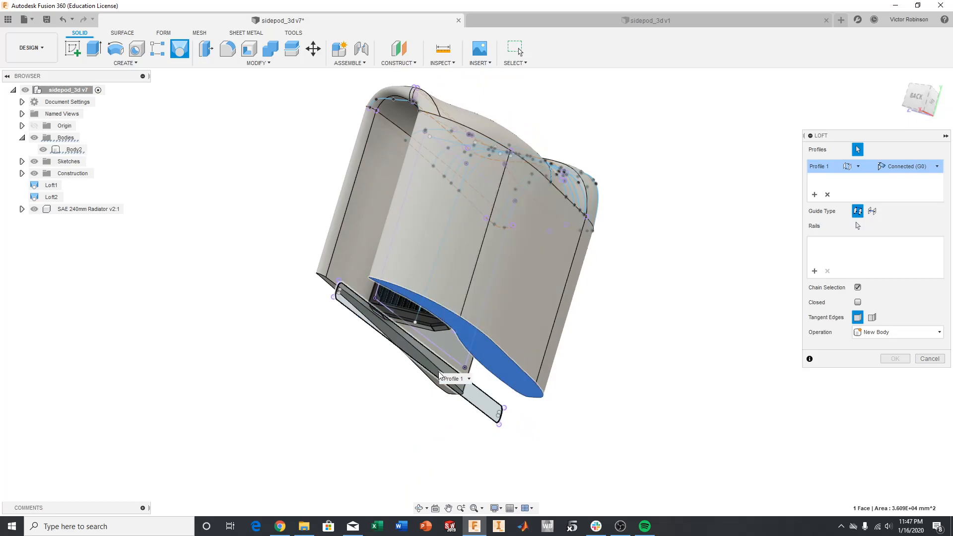
click(454, 371)
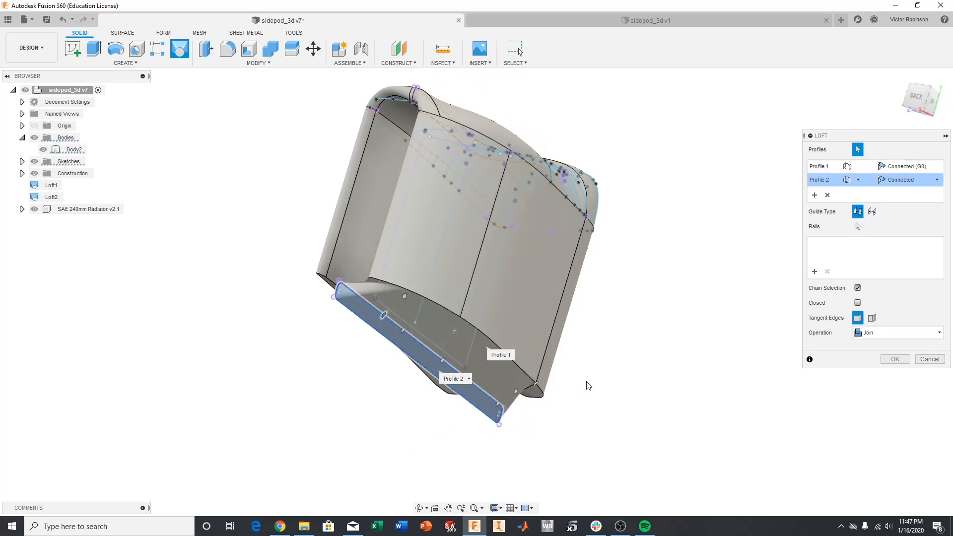
Inspect the loft preview from below, try adding the straighter wall's bottom face as a third profile, and cancel the loft.
click(918, 102)
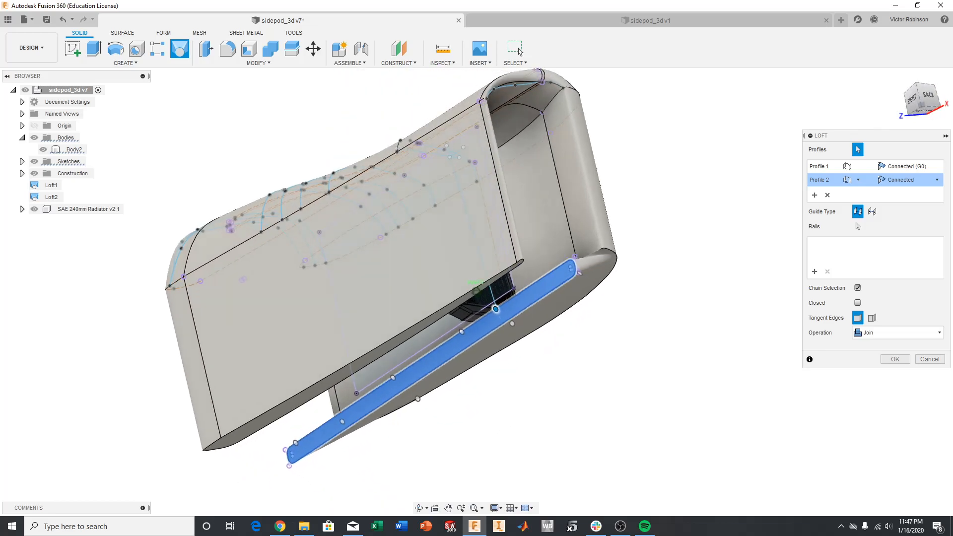
mouse_move(476, 291)
shift+middle_down()
mouse_move(402, 278)
mouse_move(323, 307)
mouse_move(392, 253)
mouse_move(447, 293)
mouse_move(517, 322)
mouse_move(407, 313)
mouse_move(352, 278)
mouse_move(287, 275)
mouse_move(224, 302)
mouse_move(184, 337)
mouse_move(214, 213)
mouse_move(206, 201)
mouse_move(154, 184)
mouse_move(219, 218)
mouse_move(303, 199)
mouse_move(516, 200)
mouse_move(576, 238)
shift+middle_up()
shift+middle_drag(575, 343, 544, 275)
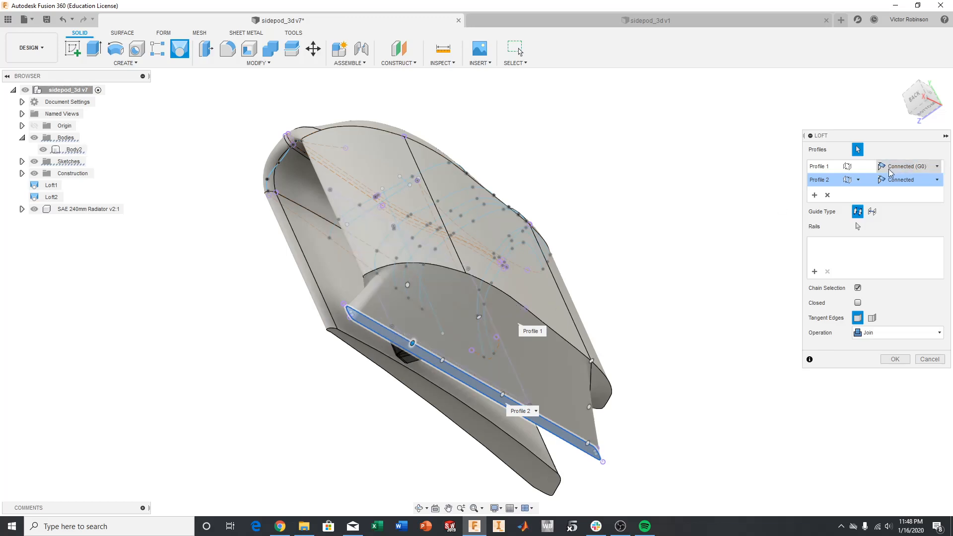
mouse_move(917, 101)
mouse_down()
mouse_move(919, 115)
mouse_move(919, 99)
mouse_move(906, 110)
mouse_move(936, 102)
mouse_move(916, 103)
mouse_up()
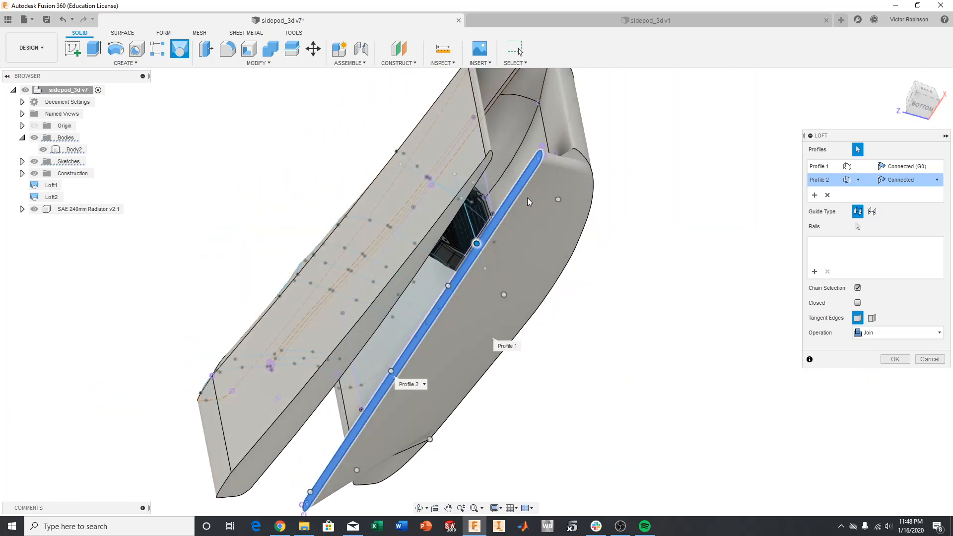
click(446, 226)
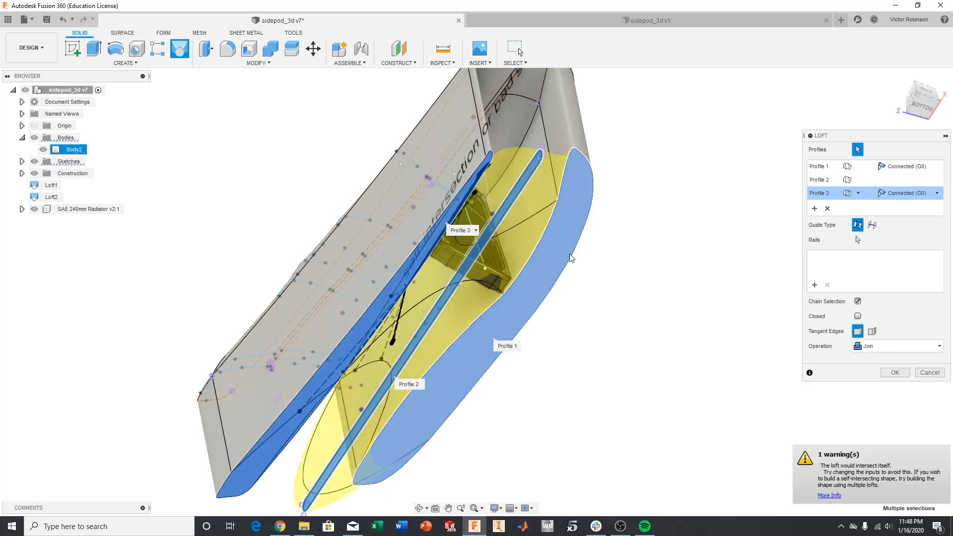
click(929, 373)
Try a separate solid loft from the straighter wall's bottom face to the slot sketch profile, and cancel it after inspecting the preview.
click(180, 49)
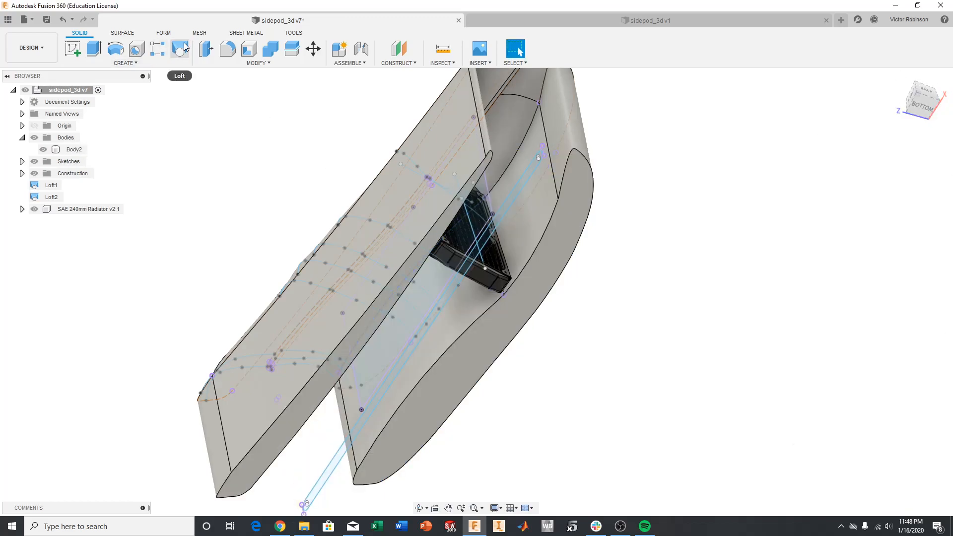
click(400, 276)
click(454, 287)
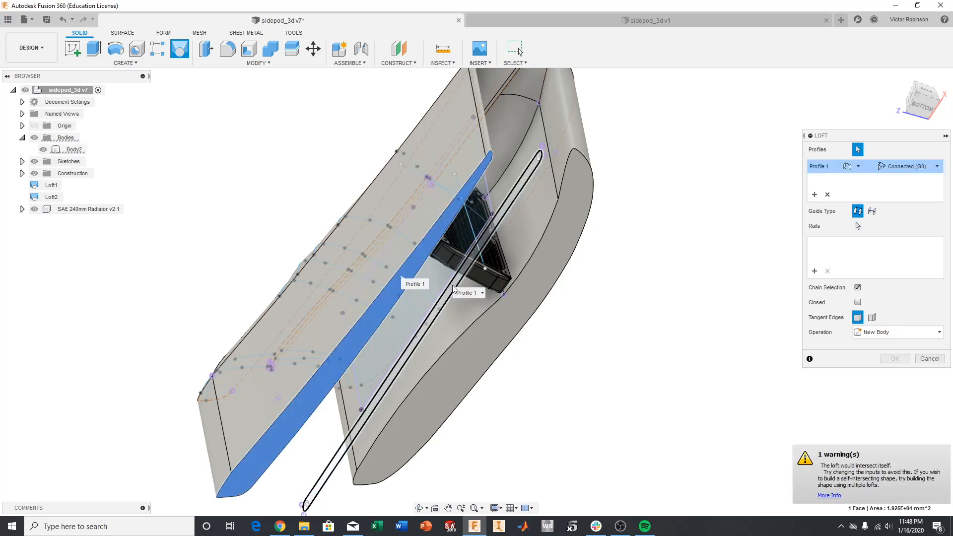
click(926, 91)
mouse_move(476, 292)
shift+middle_down()
mouse_move(440, 300)
mouse_move(551, 238)
mouse_move(268, 264)
shift+middle_up()
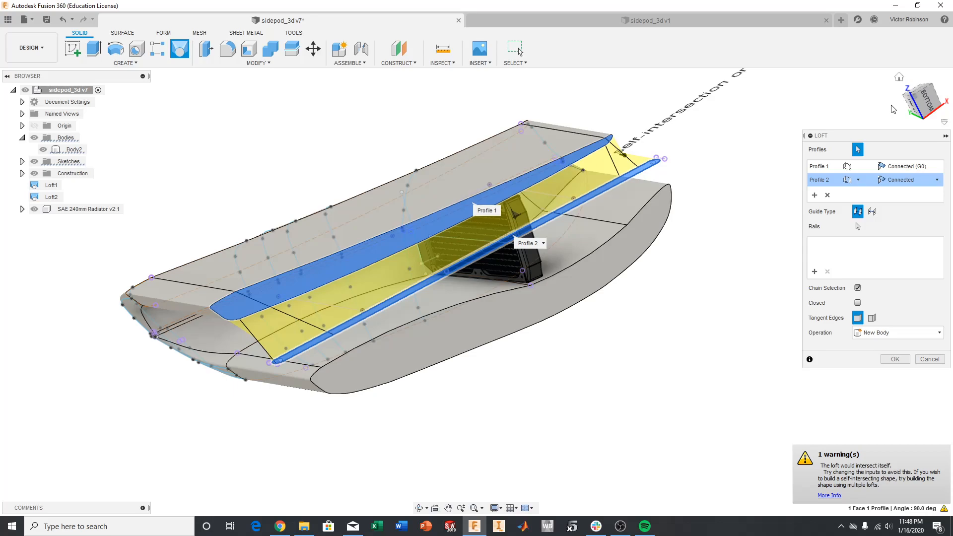
mouse_move(926, 93)
mouse_down()
mouse_move(908, 104)
mouse_move(872, 91)
mouse_move(919, 94)
mouse_move(894, 107)
mouse_move(936, 76)
mouse_move(919, 100)
mouse_up()
click(925, 360)
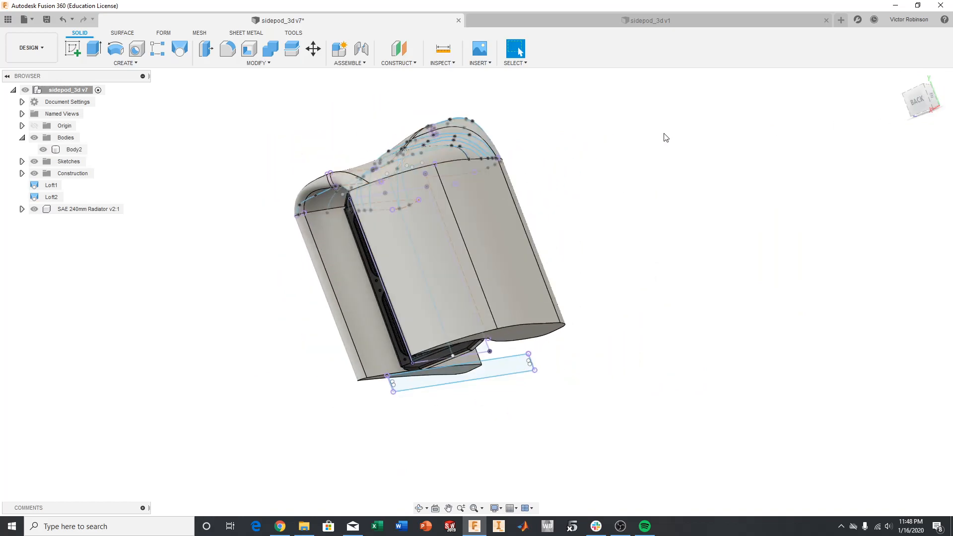
Turn the sidepod to expose the bottom faces of both walls and bring up the Form modelling tools.
scroll(458, 344, up, 2)
middle_drag(458, 345, 558, 268)
mouse_move(937, 109)
mouse_down()
mouse_move(928, 99)
mouse_move(937, 87)
mouse_move(923, 98)
mouse_up()
middle_drag(659, 248, 859, 81)
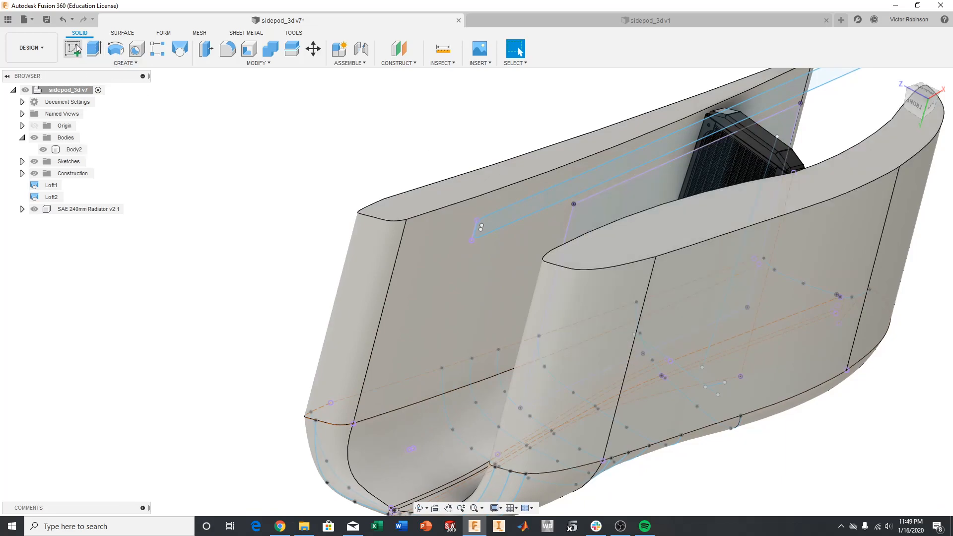
click(124, 33)
click(161, 33)
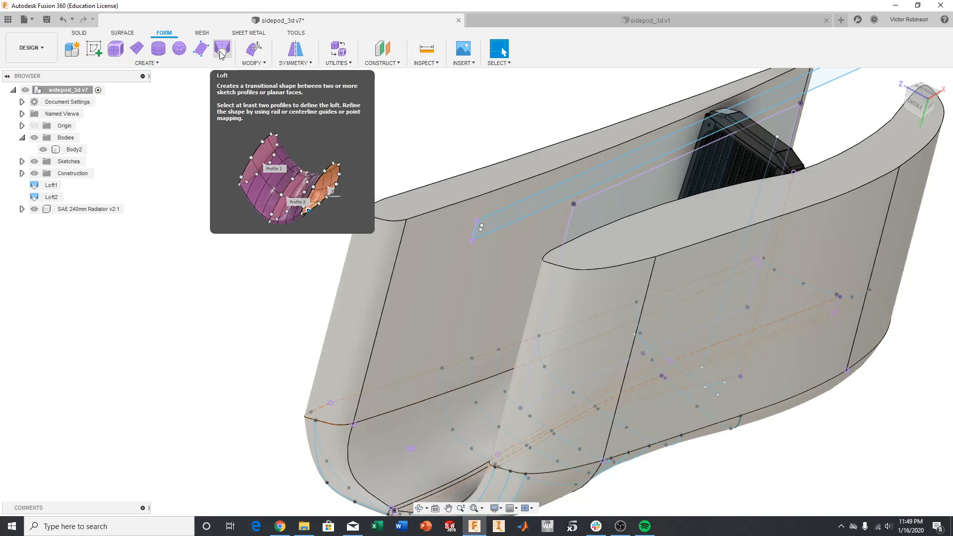
click(125, 33)
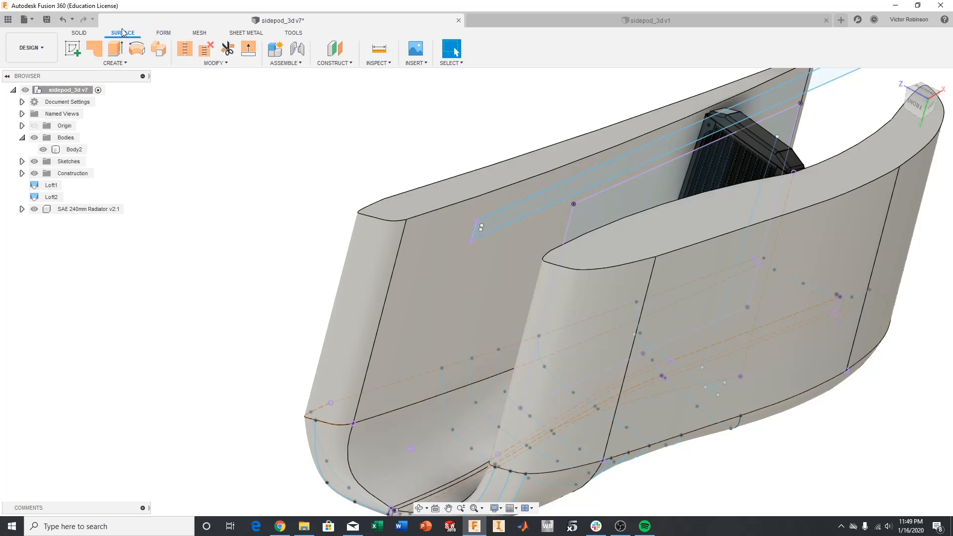
click(164, 35)
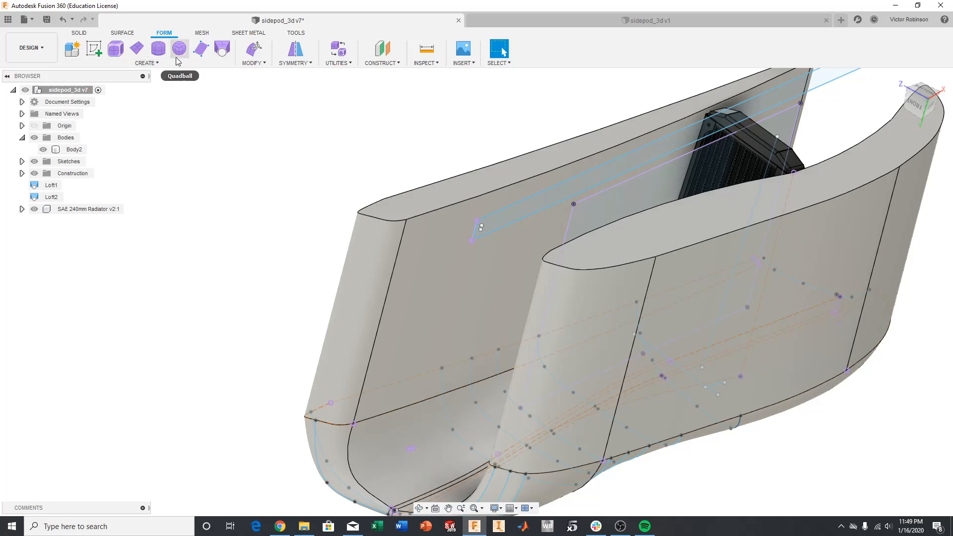
scroll(232, 130, down, 4)
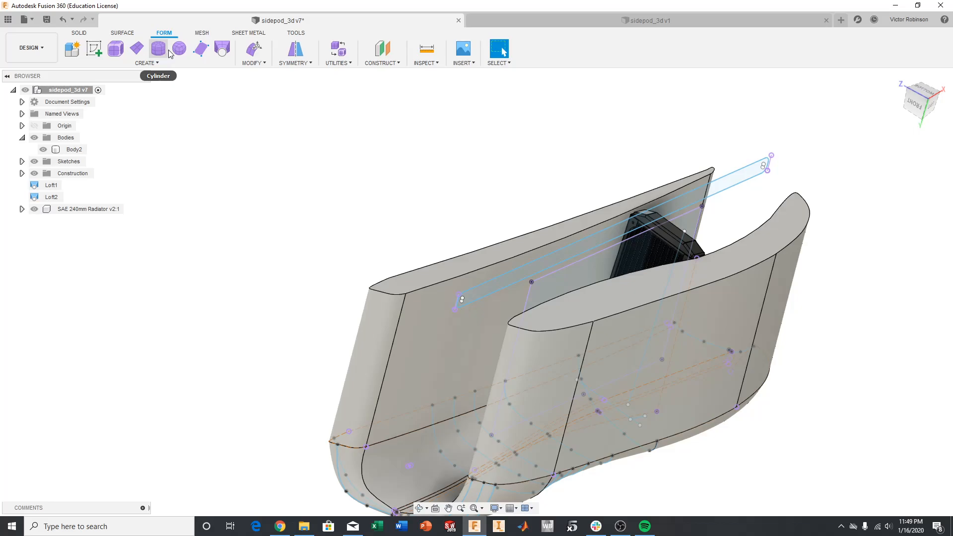
Try a Form loft from the S-curved wall's bottom face to the slot sketch profile and inspect its preview.
click(224, 51)
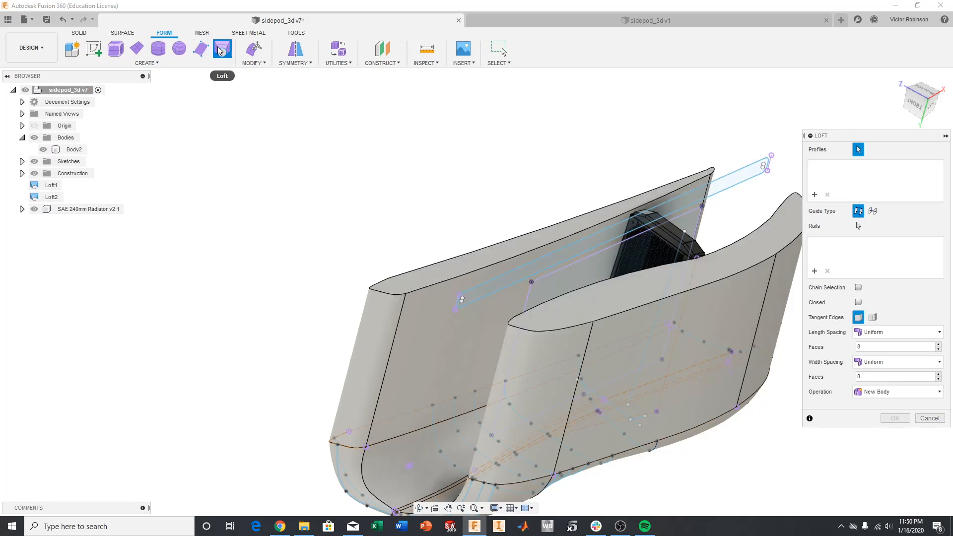
click(594, 305)
click(567, 286)
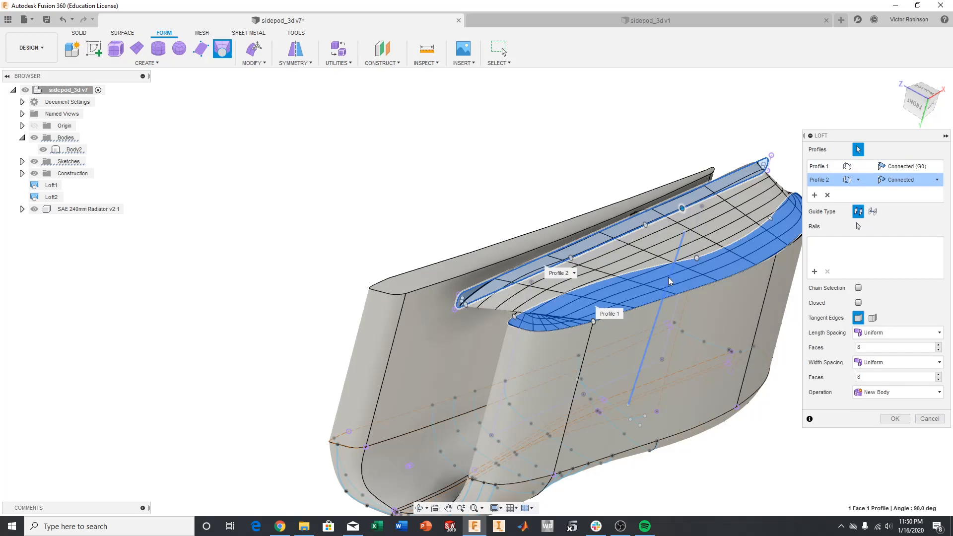
mouse_move(921, 102)
mouse_down()
mouse_move(826, 105)
mouse_move(851, 95)
mouse_move(826, 100)
mouse_move(821, 92)
mouse_move(927, 106)
mouse_move(921, 97)
mouse_move(924, 115)
mouse_up()
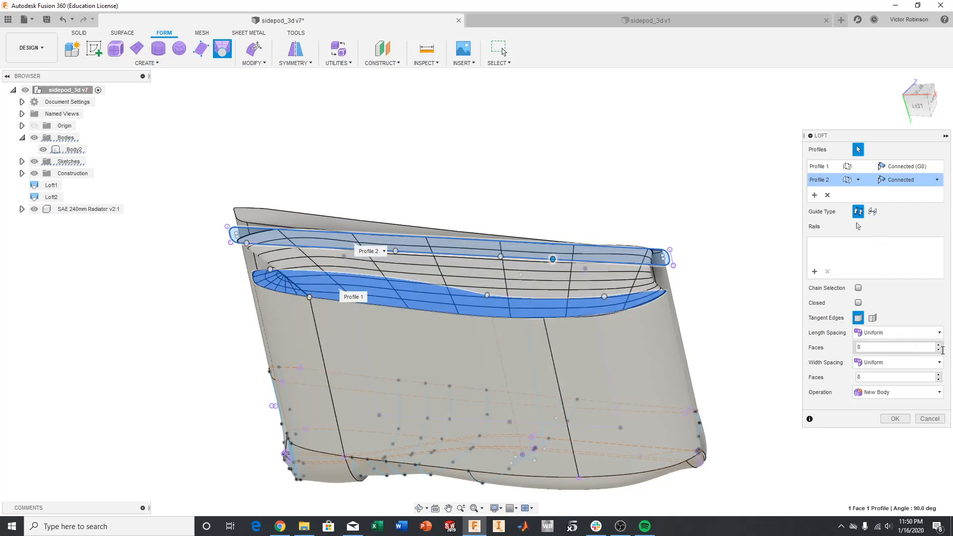
Set the Form loft to 4 length faces and 6 width faces, and create it as a new body.
click(938, 350)
click(938, 350)
click(938, 350)
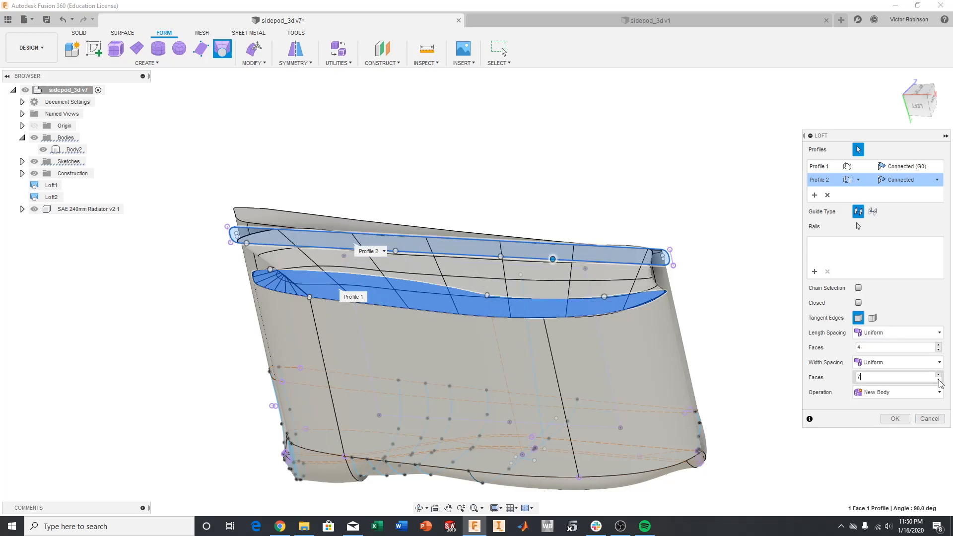
click(938, 380)
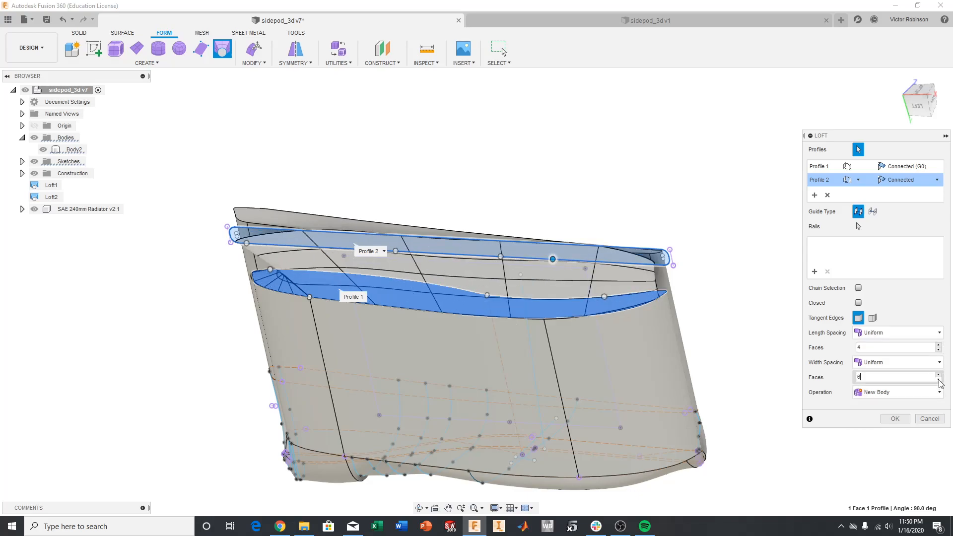
click(895, 418)
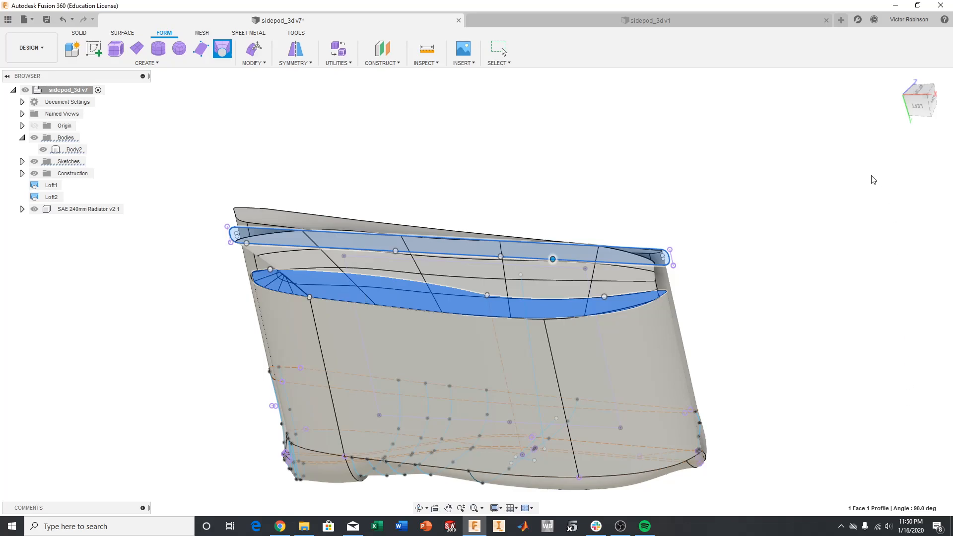
Use Edit Form to move one face of the lofted form outward by about -21.6 mm and -18.5 mm in the back view.
drag(920, 97, 926, 100)
shift+middle_drag(526, 277, 451, 275)
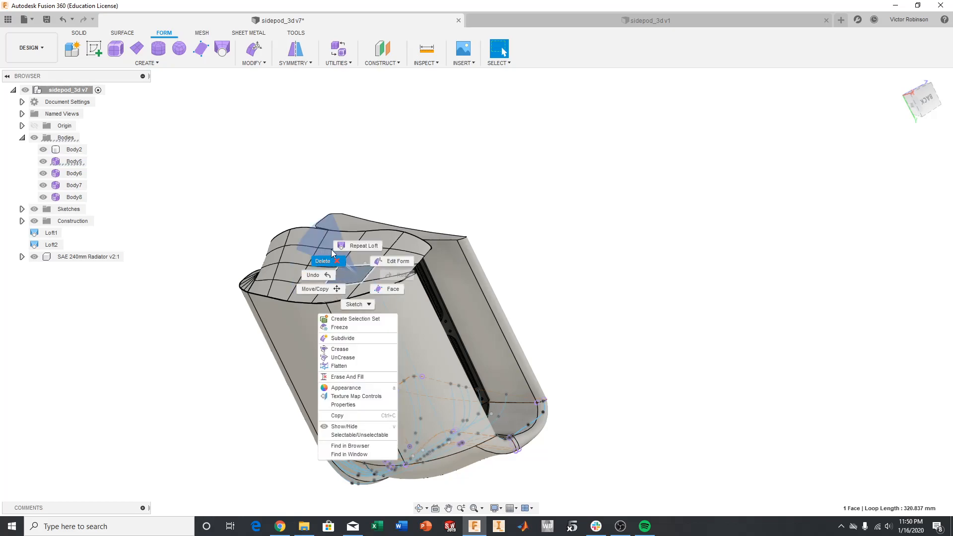
click(402, 260)
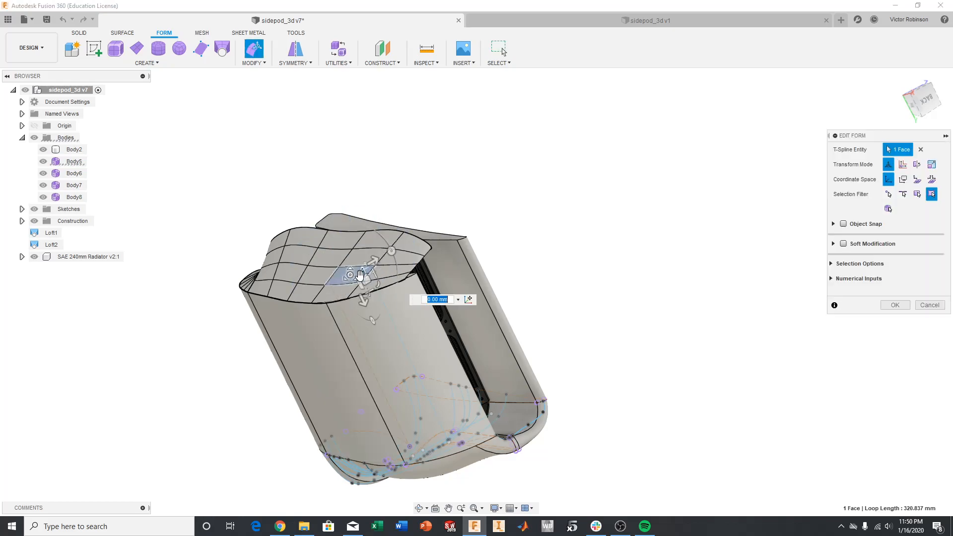
click(929, 109)
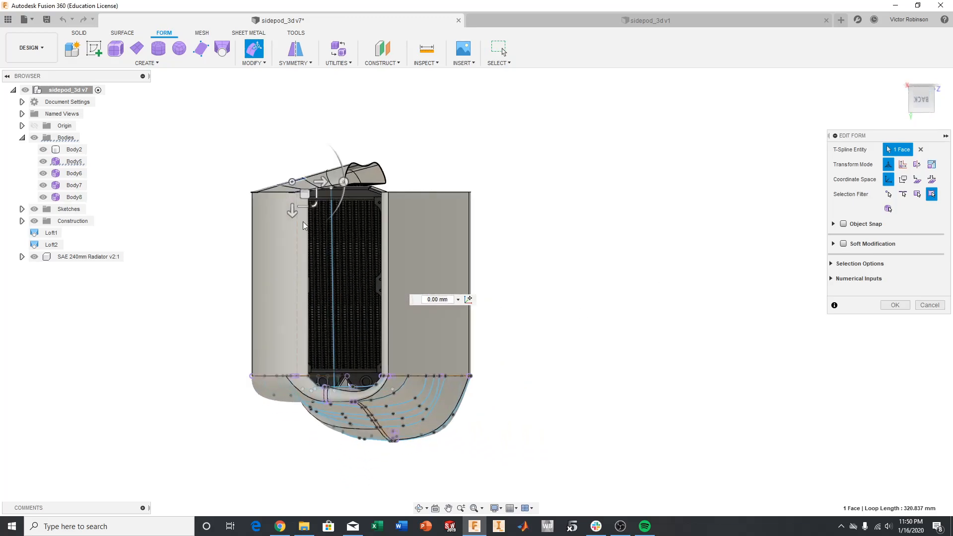
scroll(551, 368, up, 5)
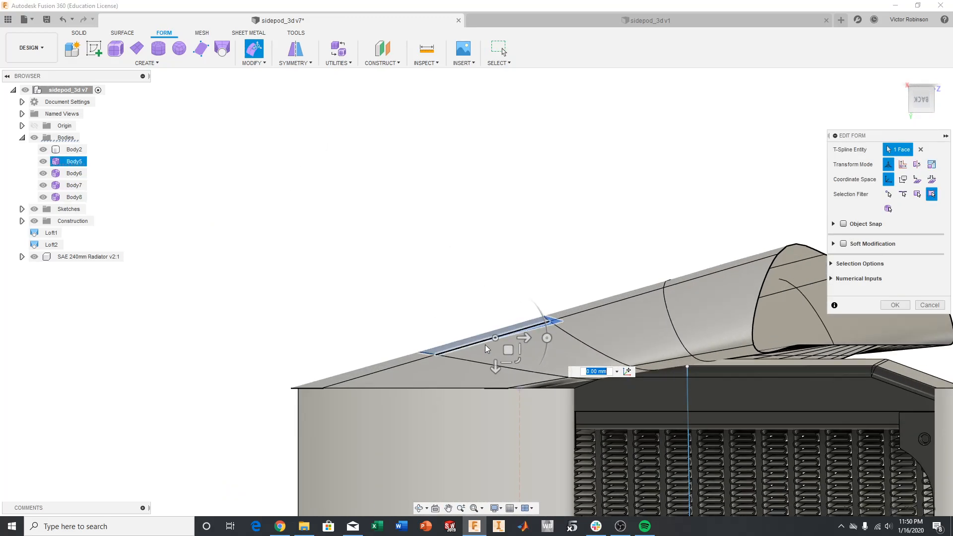
drag(506, 347, 404, 227)
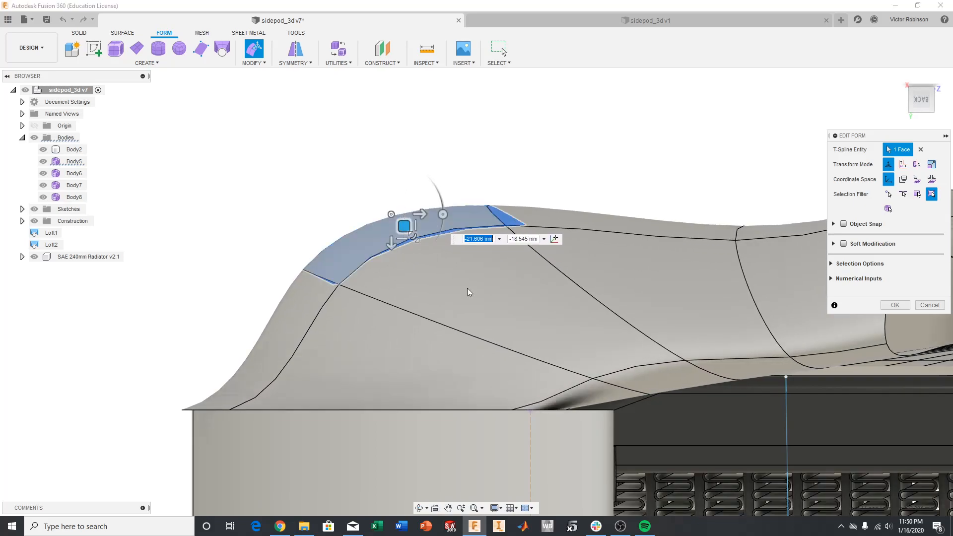
Examine the reshaped form from several angles, including how its edges meet the wall and the radiator opening.
scroll(546, 327, down, 5)
mouse_move(921, 99)
mouse_down()
mouse_move(943, 108)
mouse_move(913, 106)
mouse_up()
middle_drag(699, 252, 650, 127)
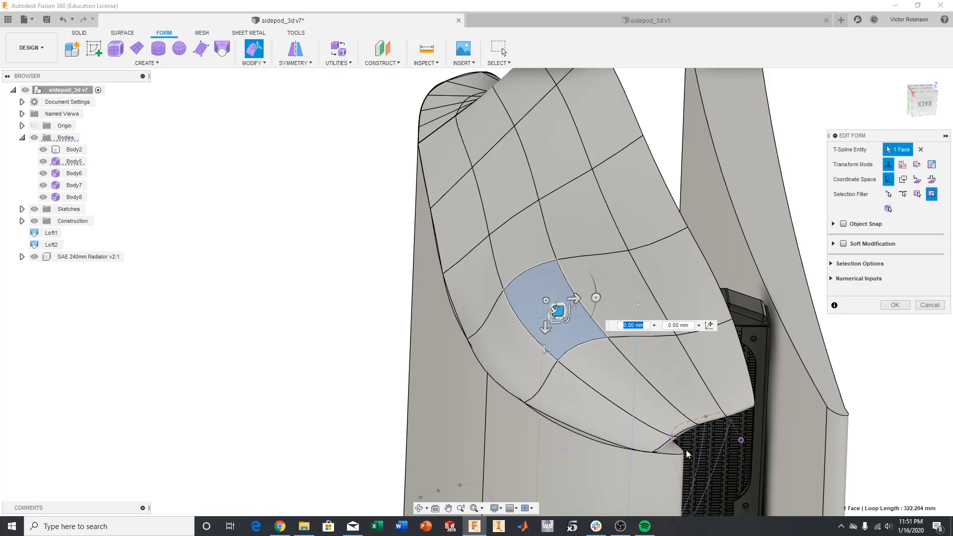
mouse_move(515, 232)
middle_down()
mouse_move(534, 263)
mouse_move(518, 235)
middle_up()
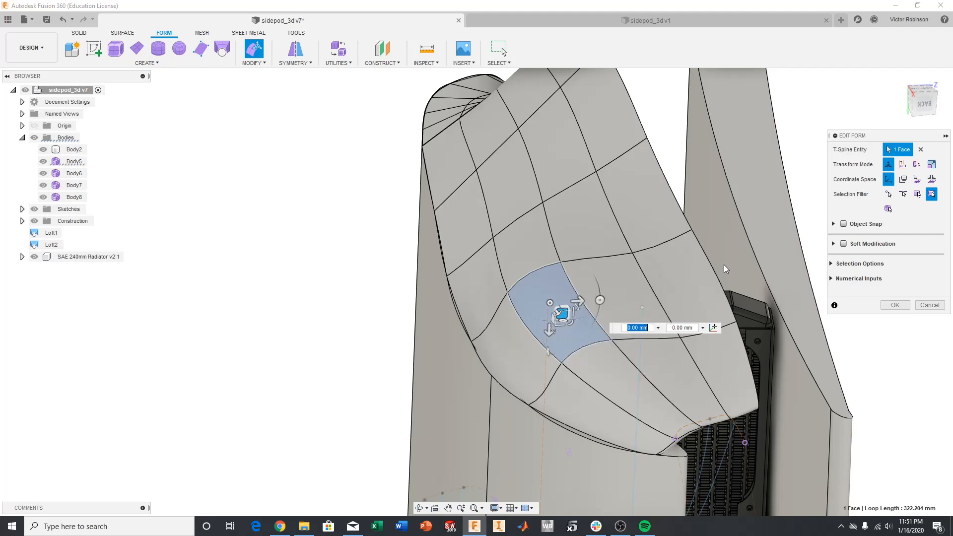
scroll(584, 289, down, 2)
middle_drag(583, 289, 451, 232)
scroll(531, 284, down, 4)
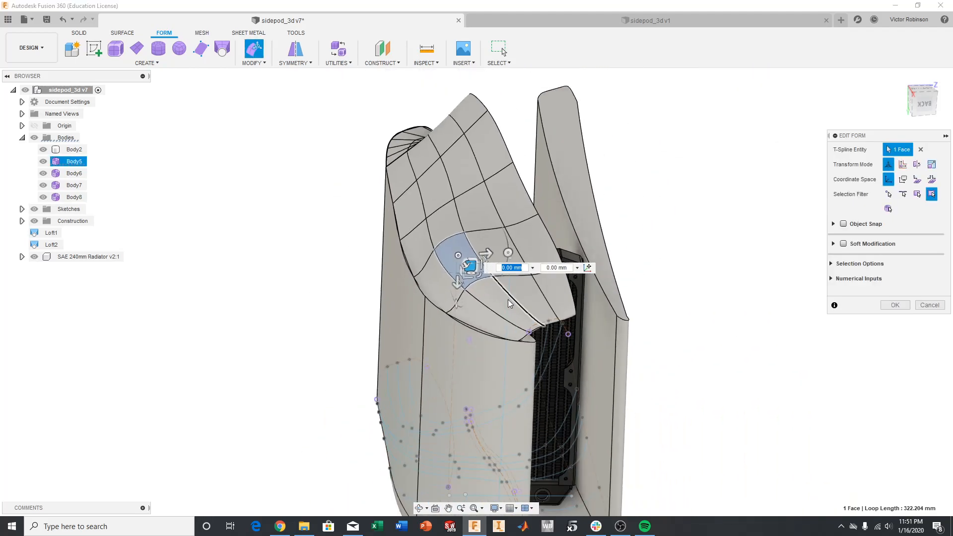
scroll(521, 316, down, 1)
middle_drag(513, 310, 491, 294)
scroll(490, 293, up, 1)
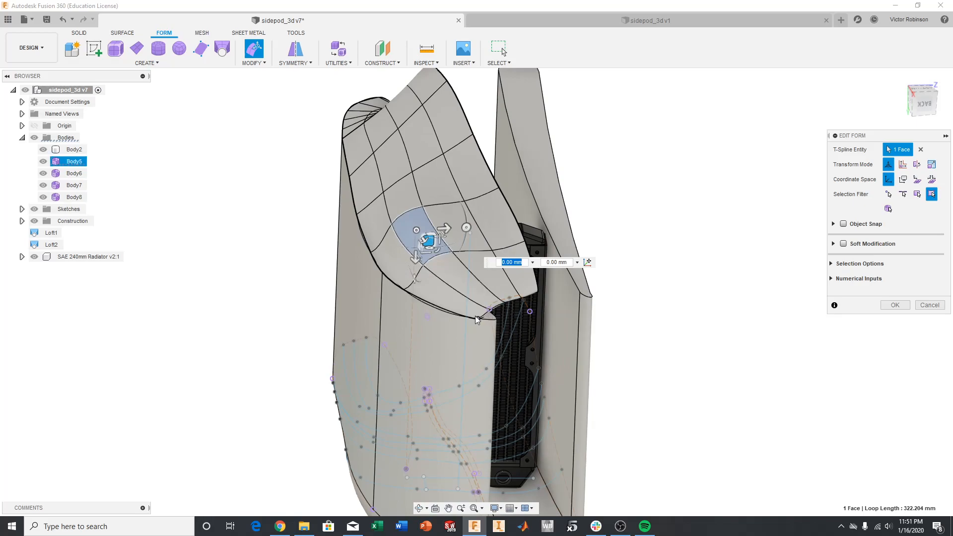
drag(923, 103, 926, 123)
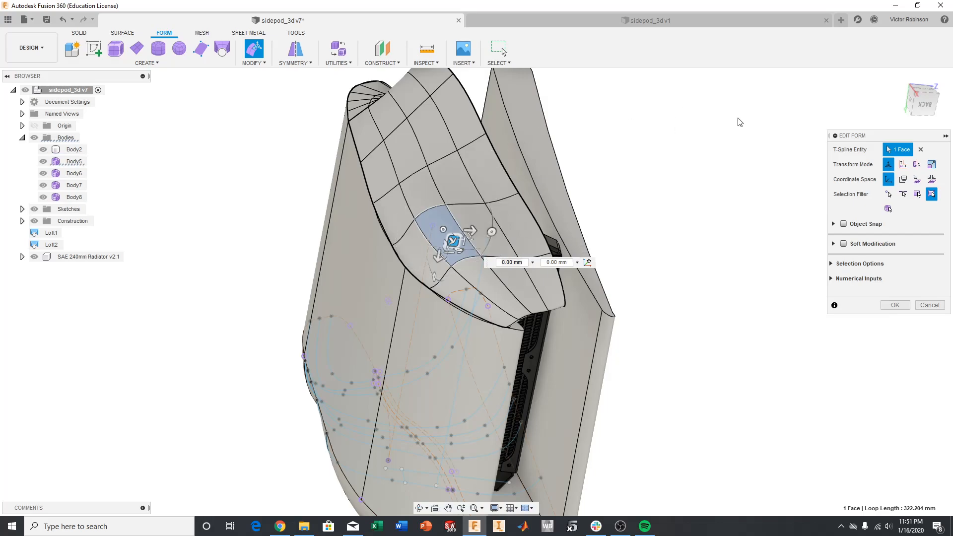
drag(926, 96, 894, 111)
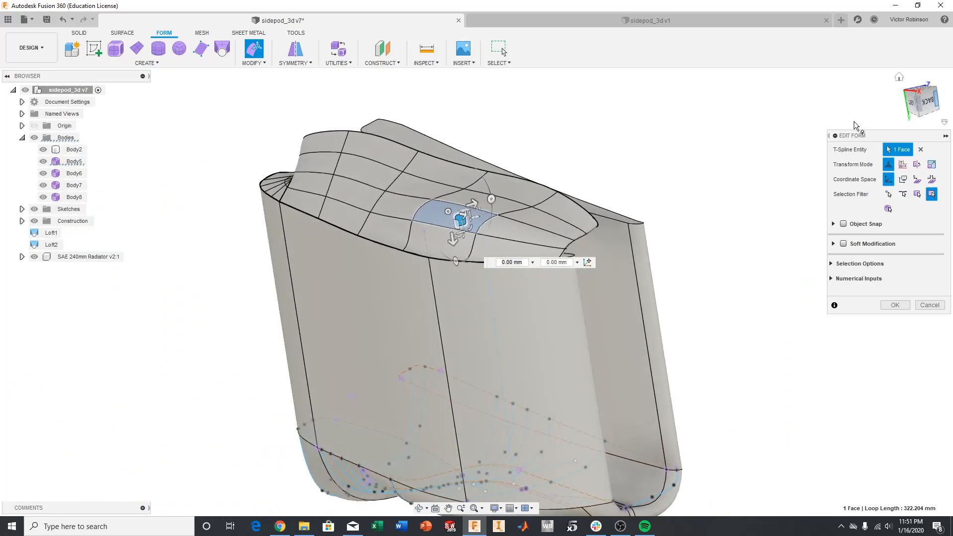
Try moving the same form face back inward by about 17.8 mm and 22 mm, and cancel the edit.
scroll(477, 224, up, 5)
drag(427, 202, 431, 206)
click(927, 101)
middle_drag(333, 145, 508, 275)
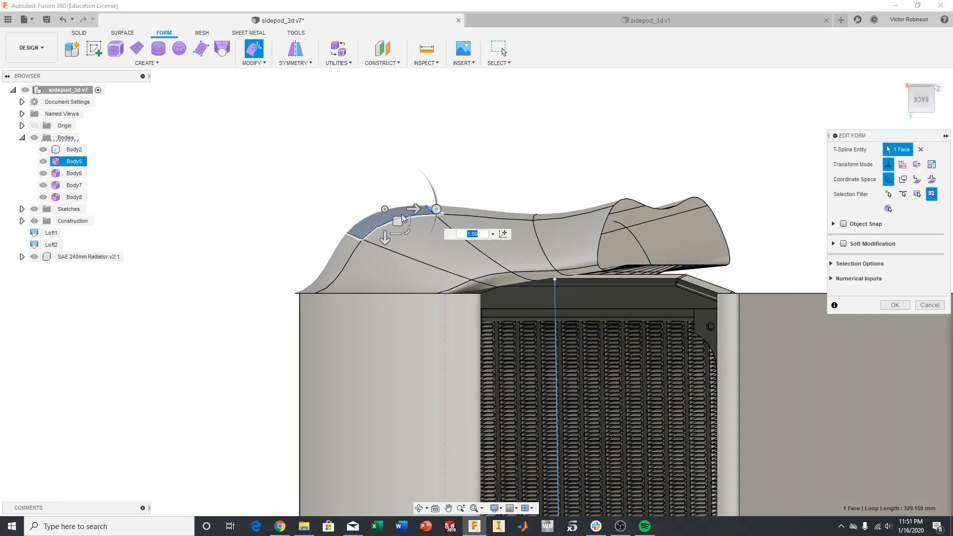
drag(396, 219, 450, 263)
click(926, 306)
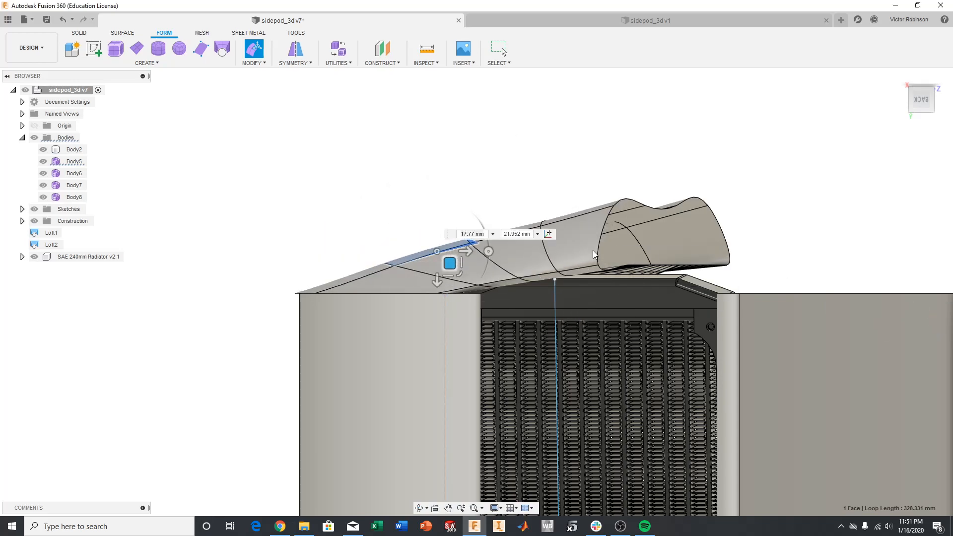
Undo the form edit and the Form loft that bridged the wall and the slot sketch.
click(922, 100)
mouse_move(923, 103)
mouse_down()
mouse_move(946, 126)
mouse_move(903, 95)
mouse_move(923, 103)
mouse_up()
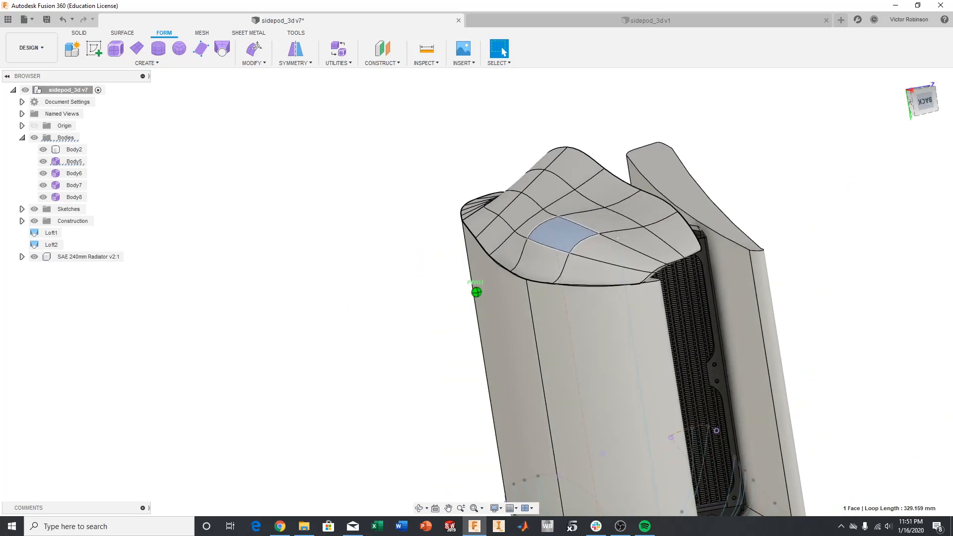
click(64, 19)
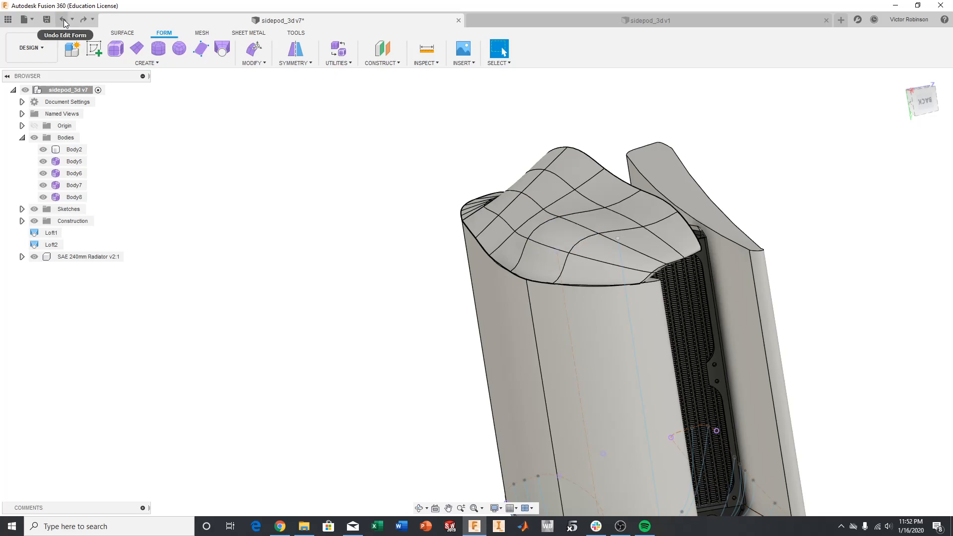
click(64, 19)
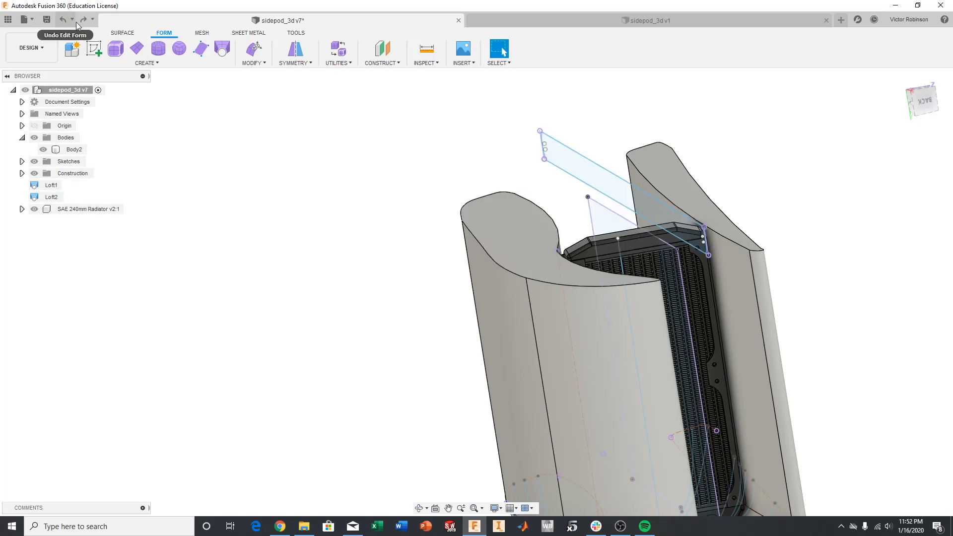
Return to the solid modelling tools and make sure the Design preferences allow 3D sketching of lines and splines.
click(75, 22)
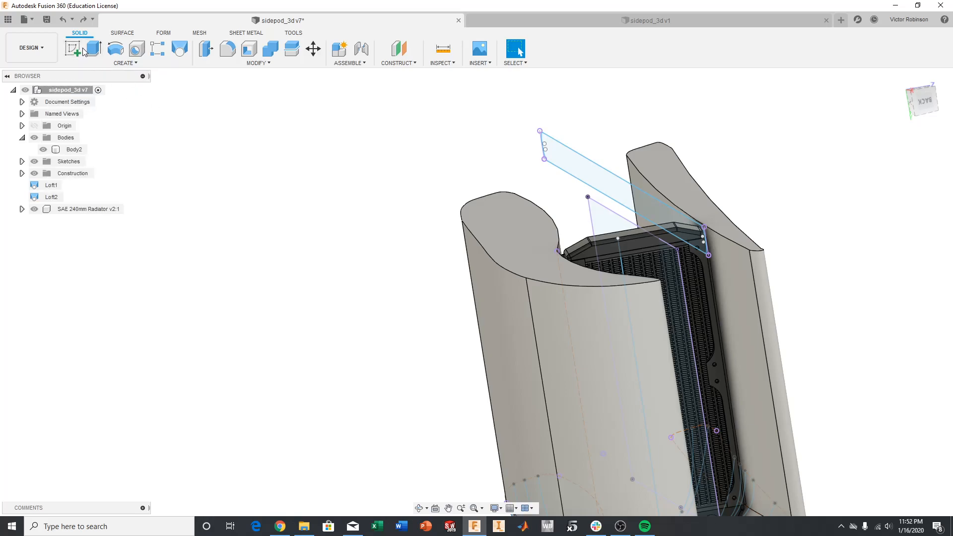
click(924, 20)
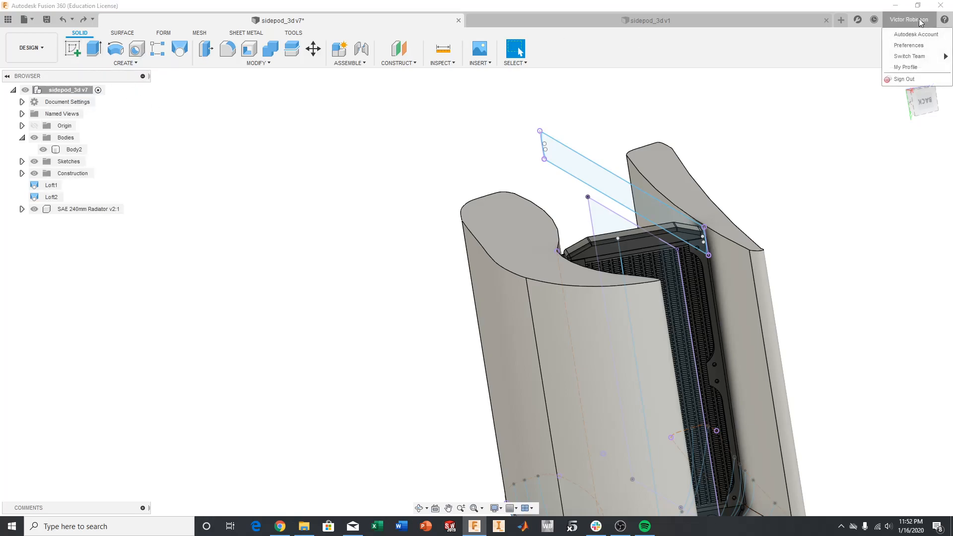
click(913, 46)
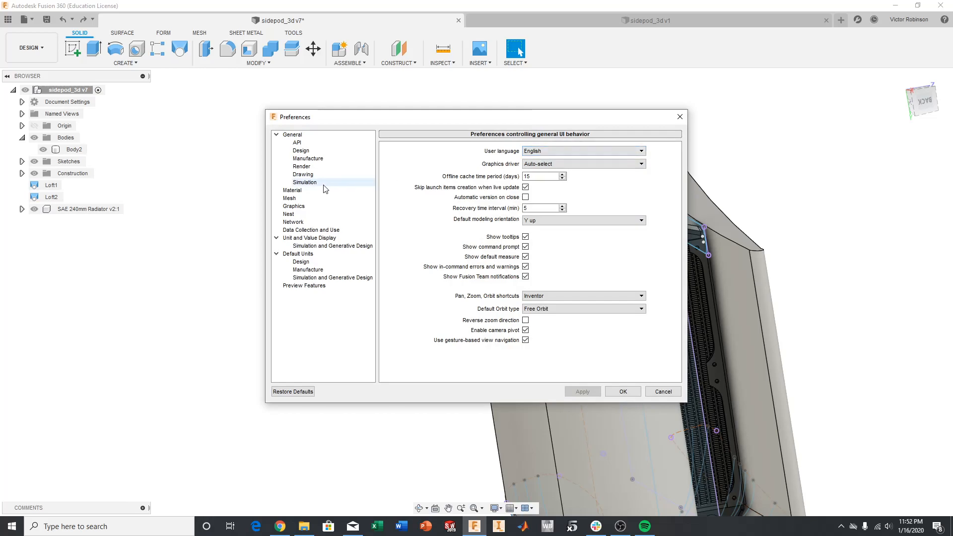
click(314, 152)
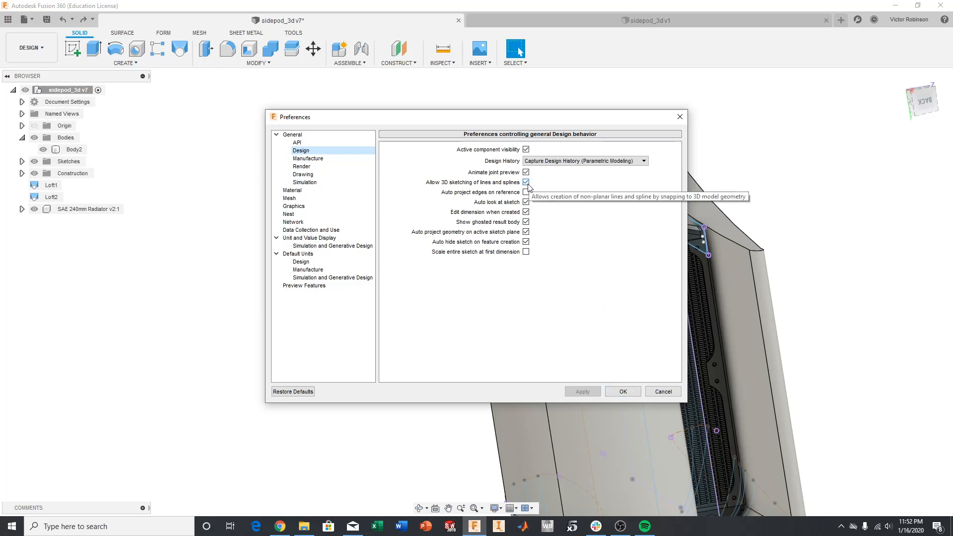
click(633, 394)
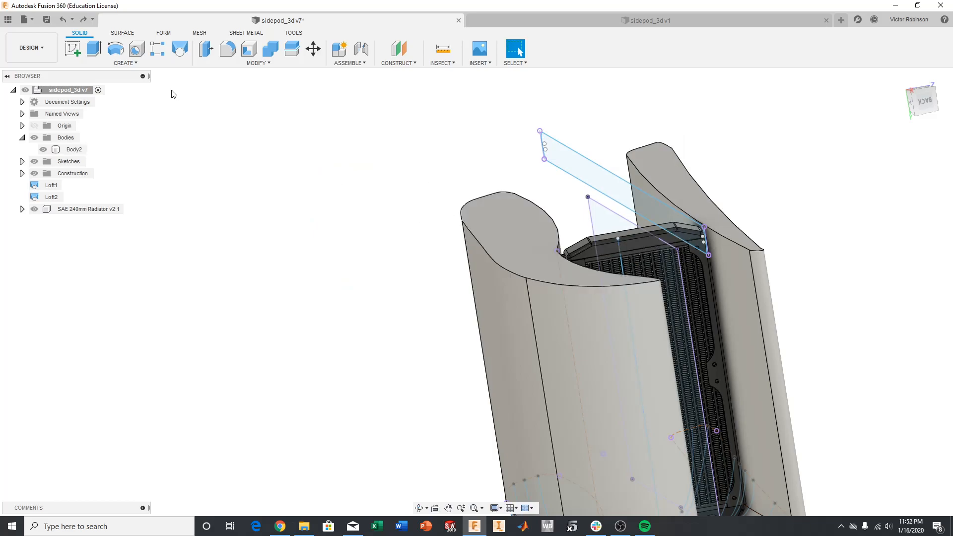
Create a sketch on the S-curved wall's bottom face and ready the spline tool.
click(77, 53)
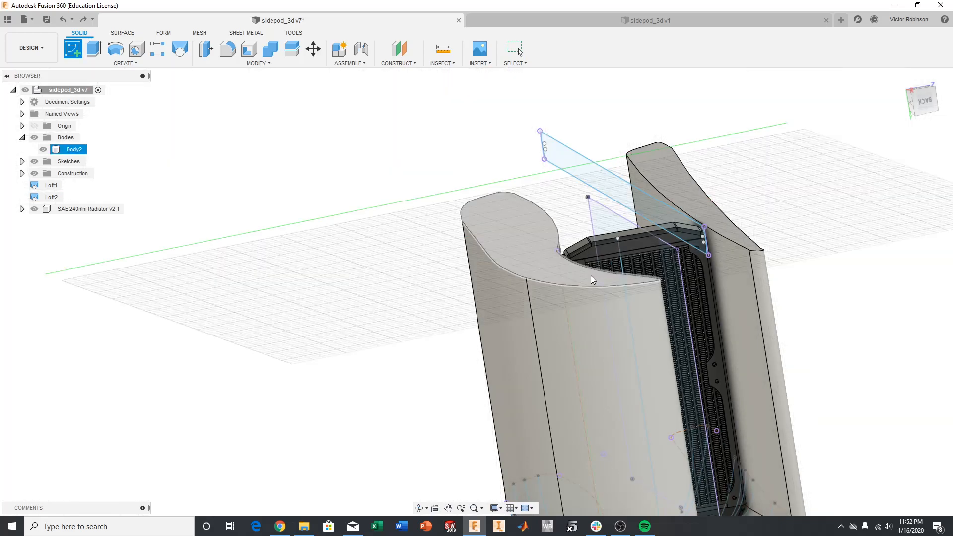
click(573, 283)
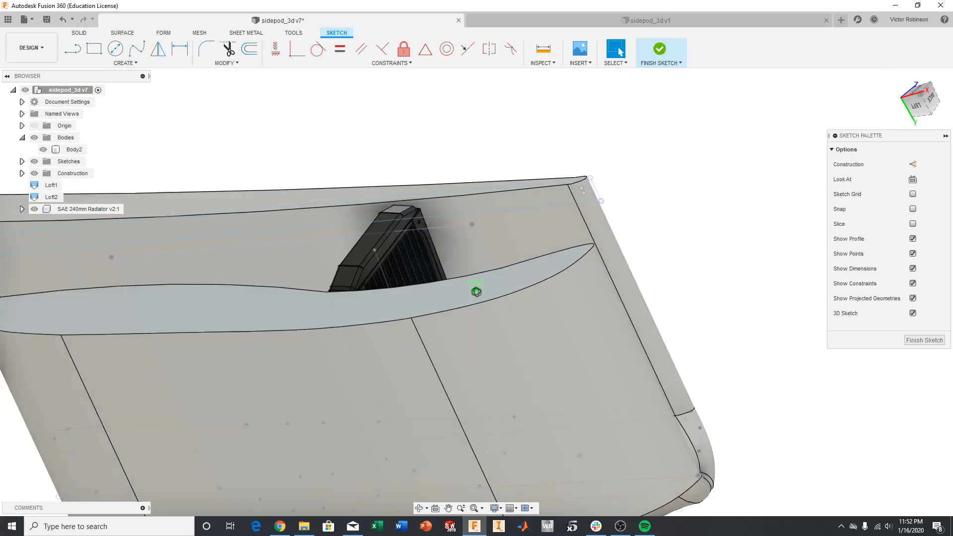
shift+middle_drag(476, 292, 443, 127)
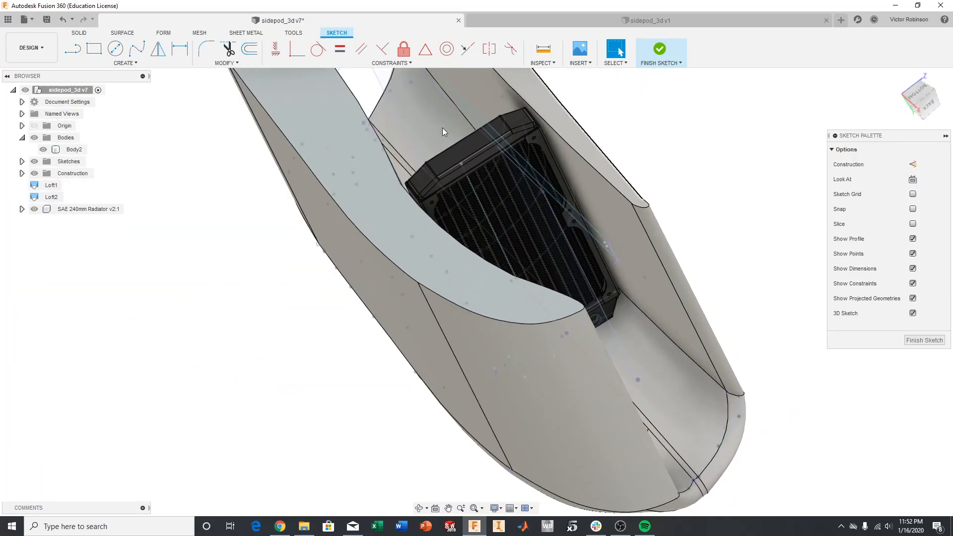
click(137, 50)
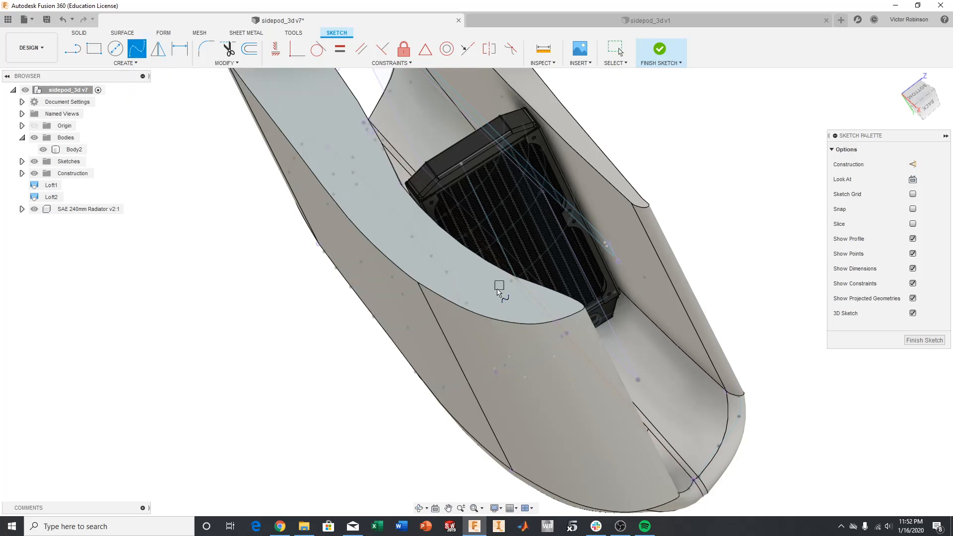
Start projecting geometry into the sketch and pick the curved tip edge of the S-curved wall's bottom face.
click(125, 63)
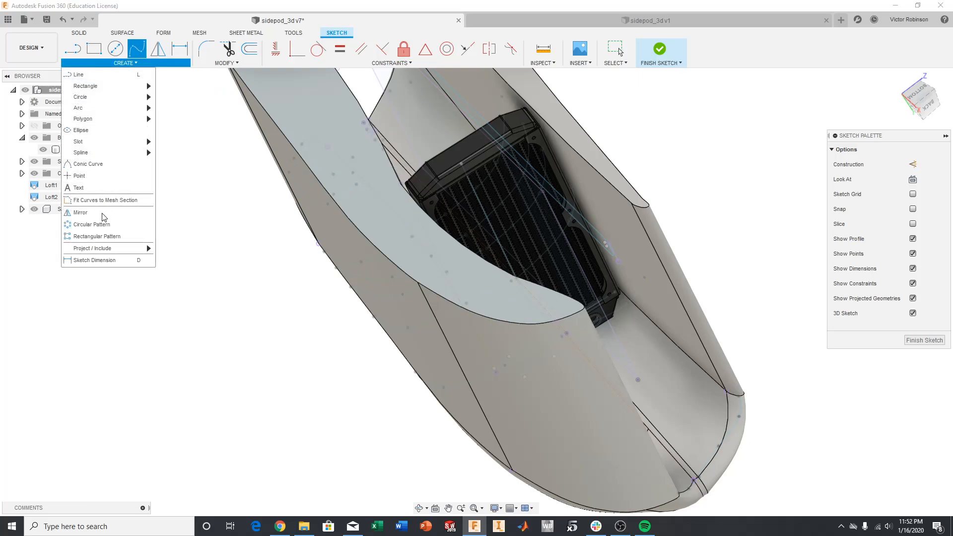
mouse_move(115, 253)
click(171, 249)
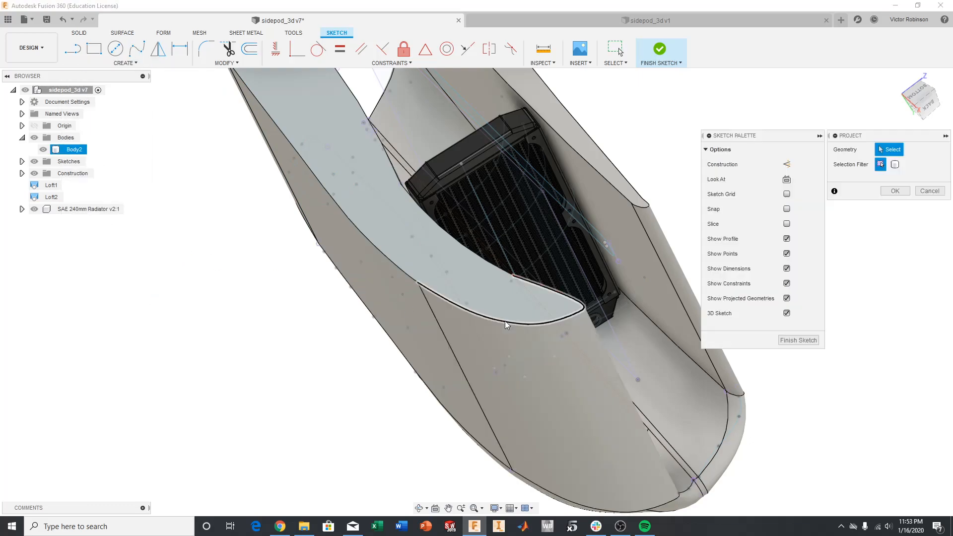
click(163, 63)
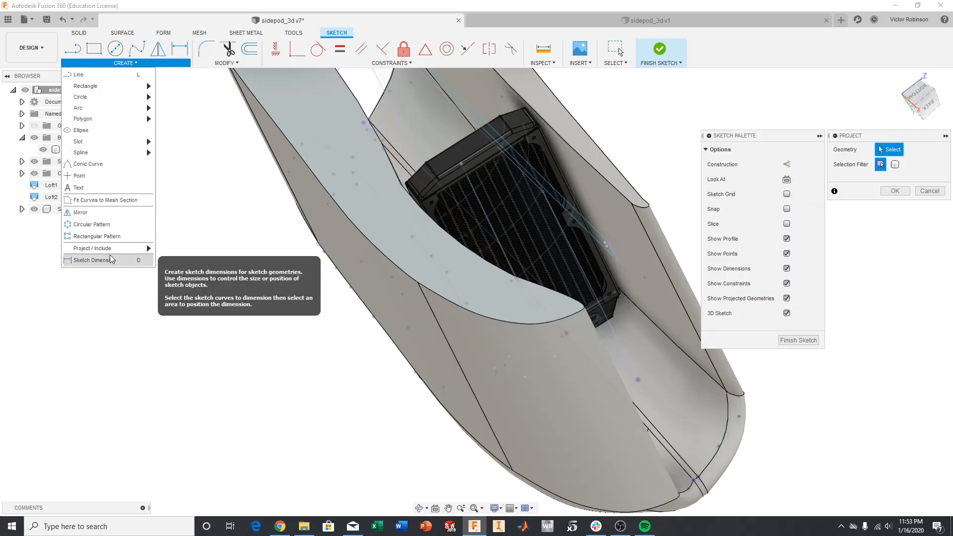
mouse_move(109, 251)
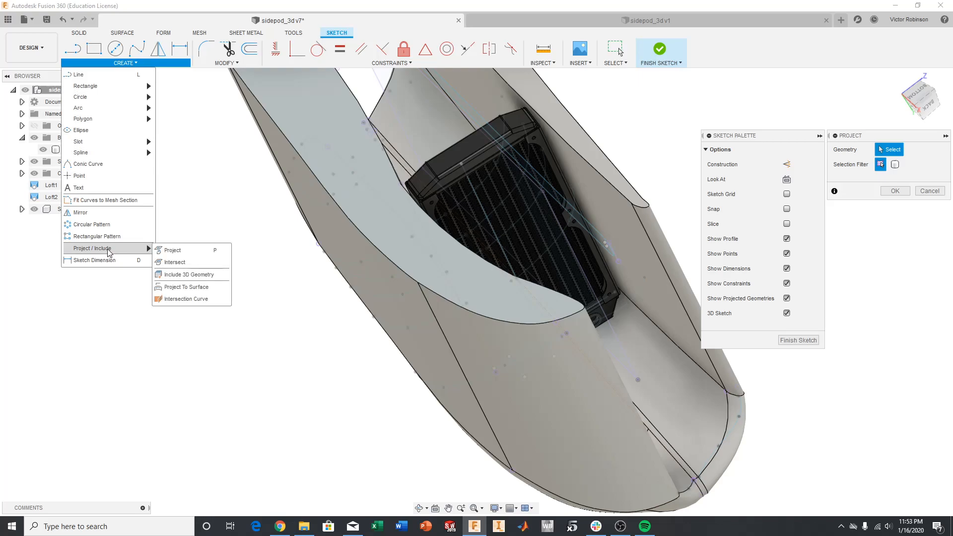
click(514, 325)
click(521, 324)
click(521, 325)
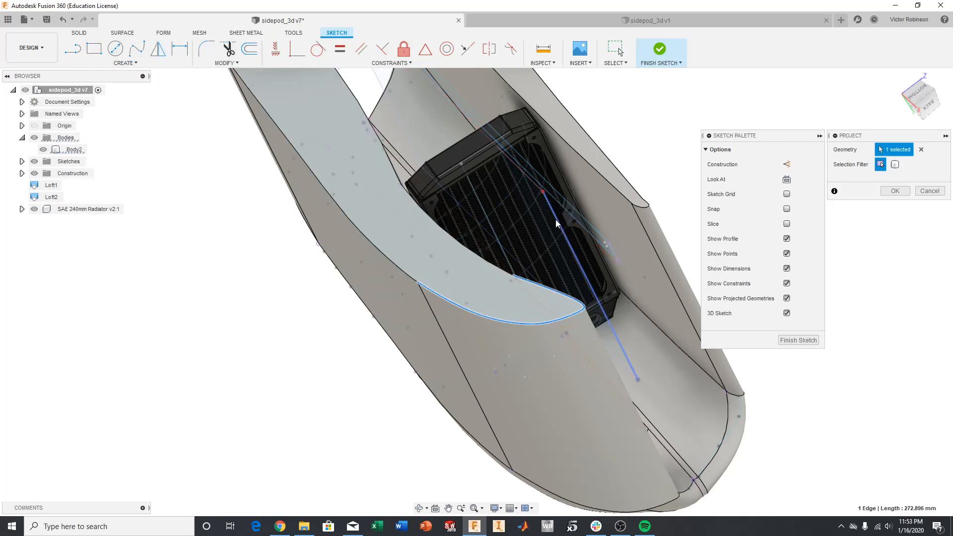
Add the slot sketch's long line and rounded end region to the projection selection and complete the projection.
drag(918, 105, 946, 90)
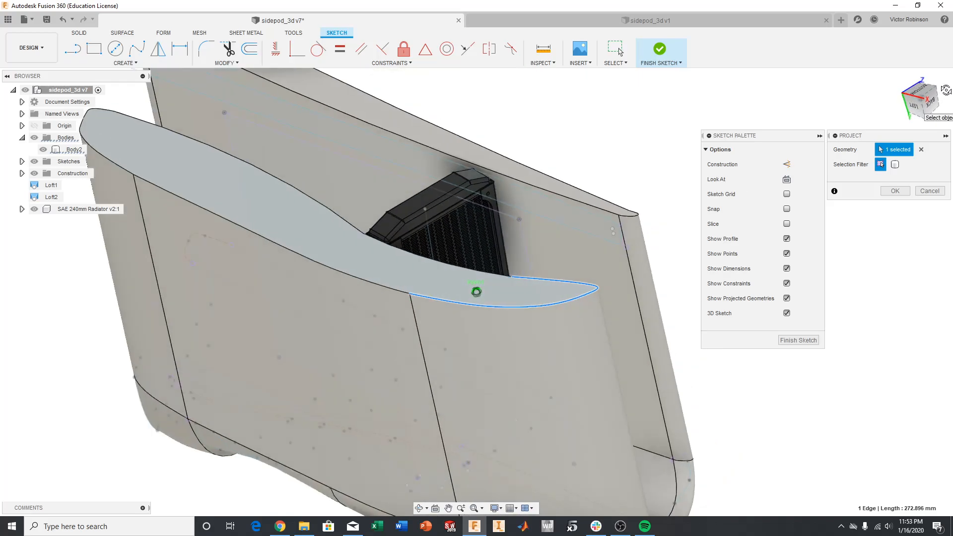
scroll(612, 245, up, 5)
click(627, 247)
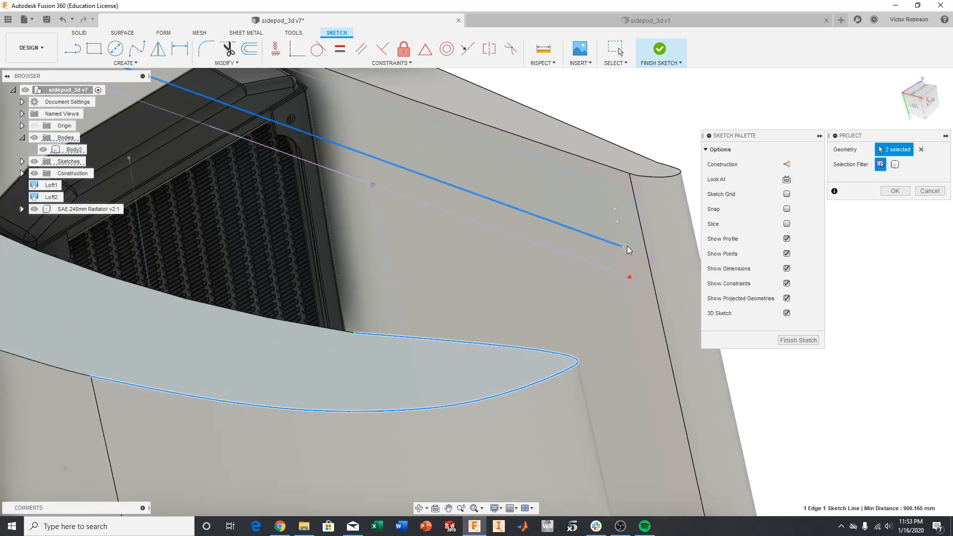
click(602, 185)
click(626, 203)
click(626, 199)
scroll(597, 226, down, 4)
middle_drag(553, 215, 541, 254)
scroll(569, 263, down, 1)
click(894, 192)
Start a fit-point spline on the S-curved wall's outer bottom edge, close to the pointed tip.
shift+middle_drag(477, 292, 326, 150)
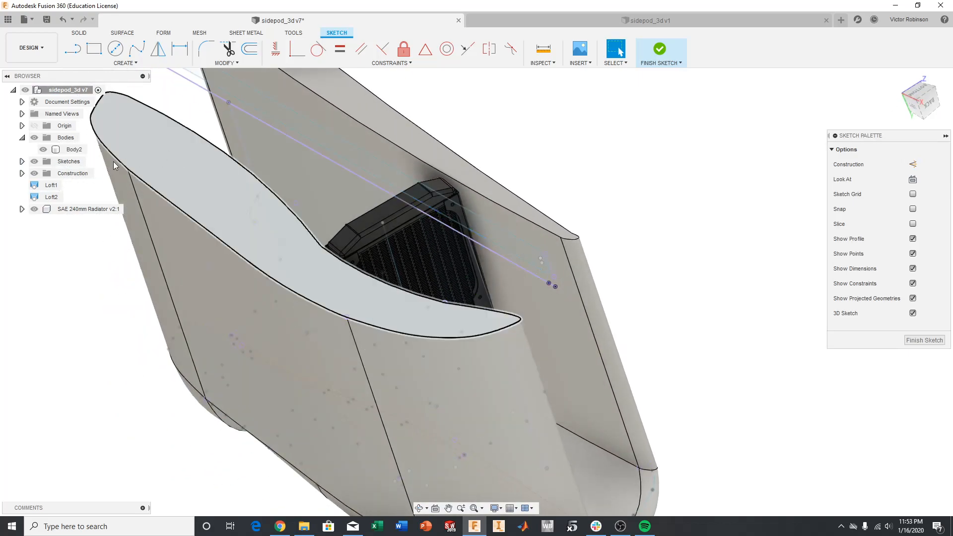
click(137, 49)
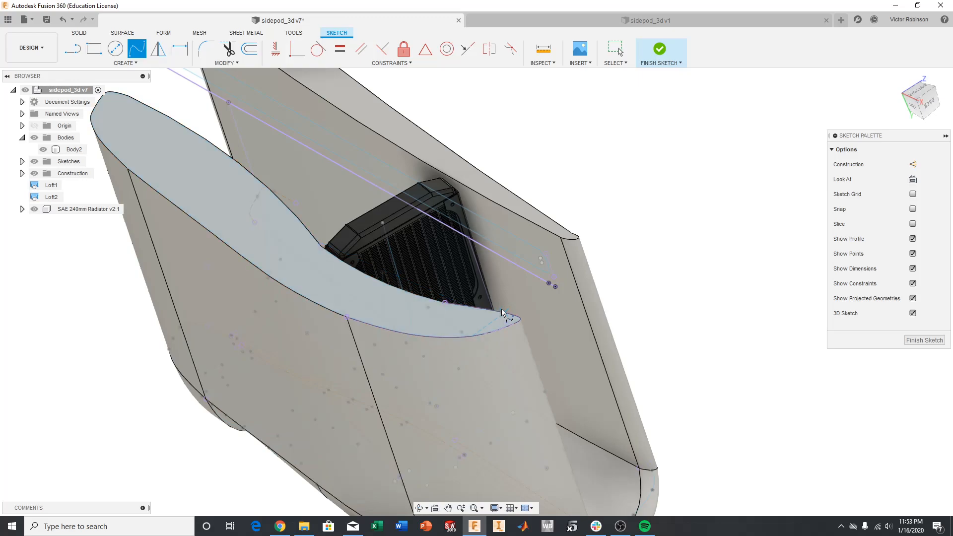
scroll(485, 336, up, 1)
scroll(476, 338, up, 2)
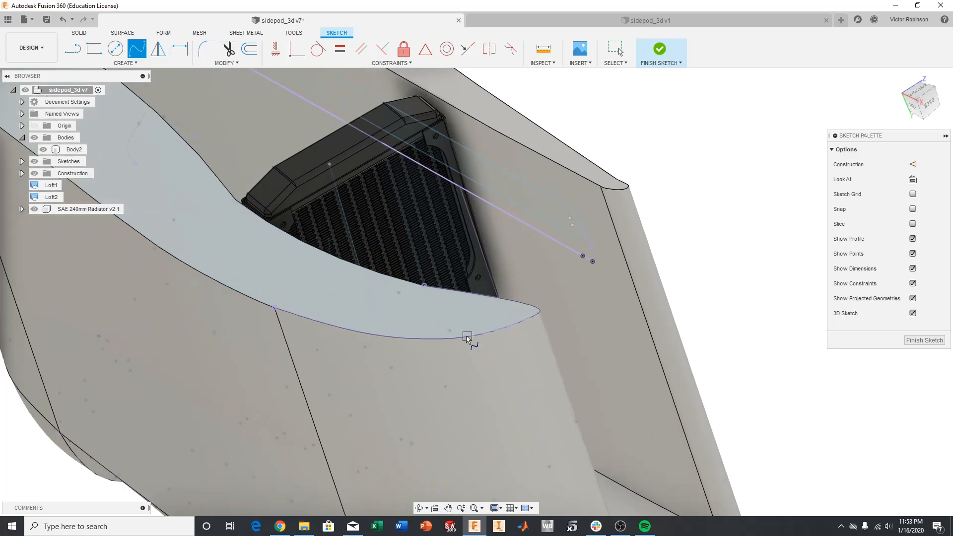
click(920, 92)
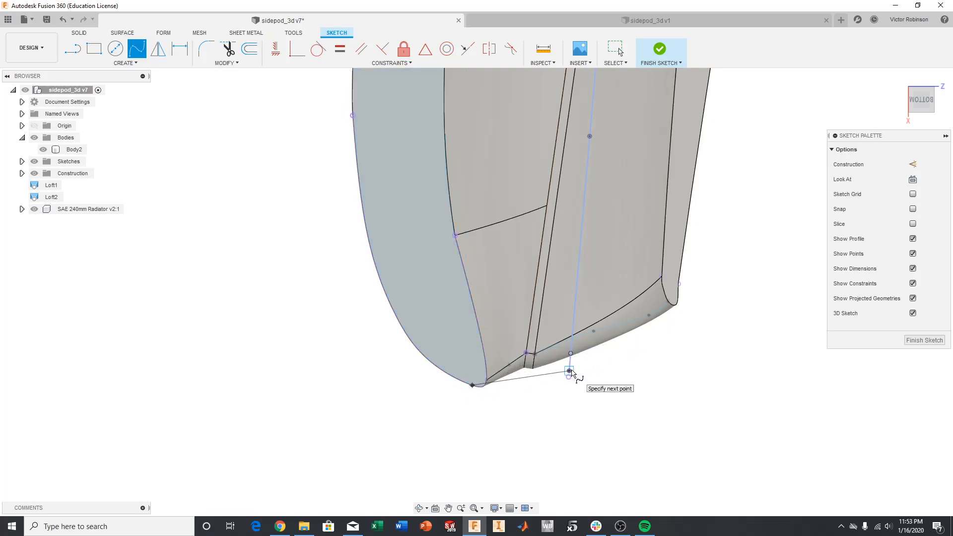
scroll(569, 372, up, 5)
drag(924, 104, 922, 89)
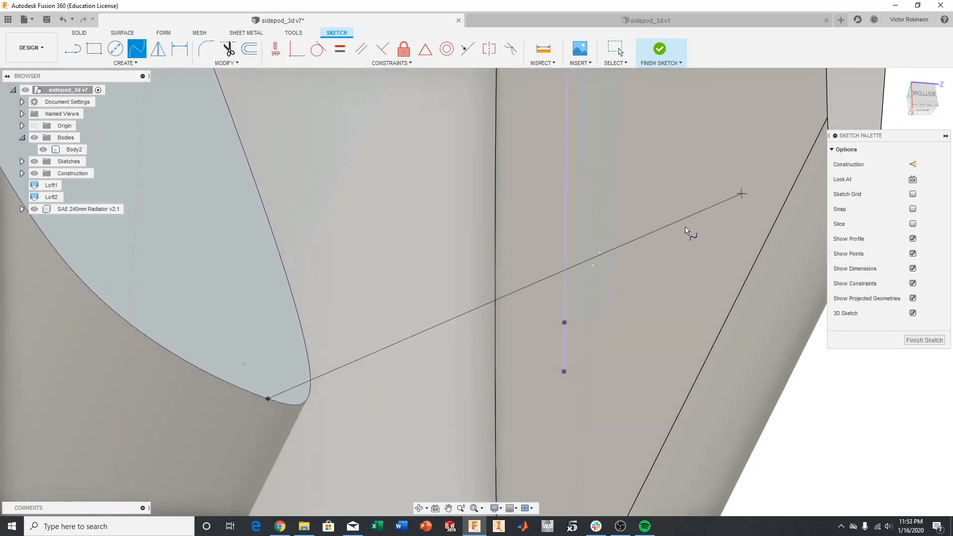
scroll(583, 320, up, 2)
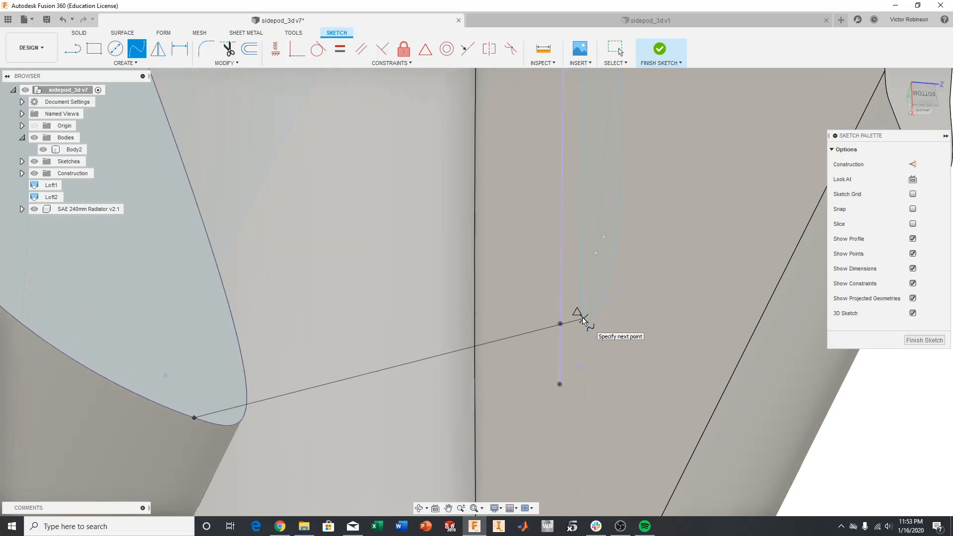
scroll(585, 323, down, 3)
scroll(585, 324, down, 2)
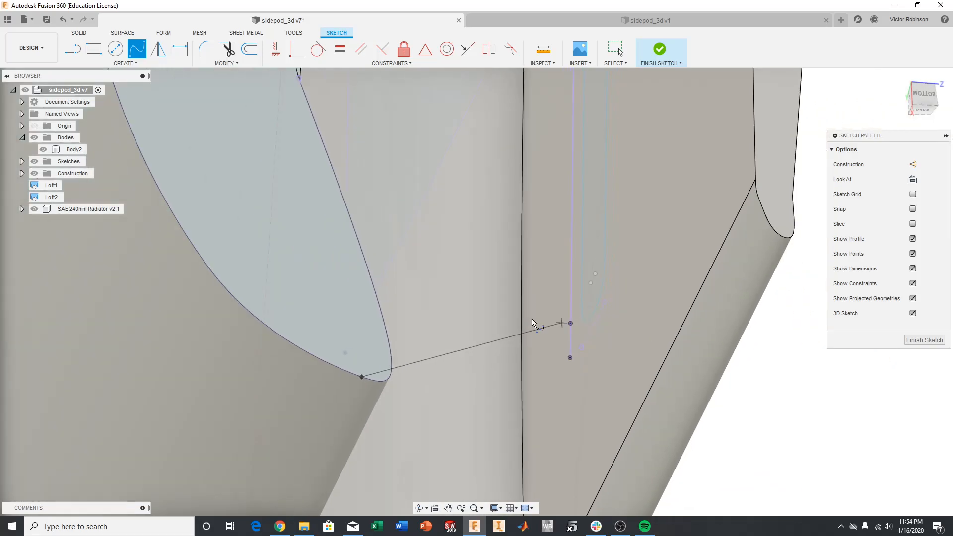
scroll(327, 296, down, 2)
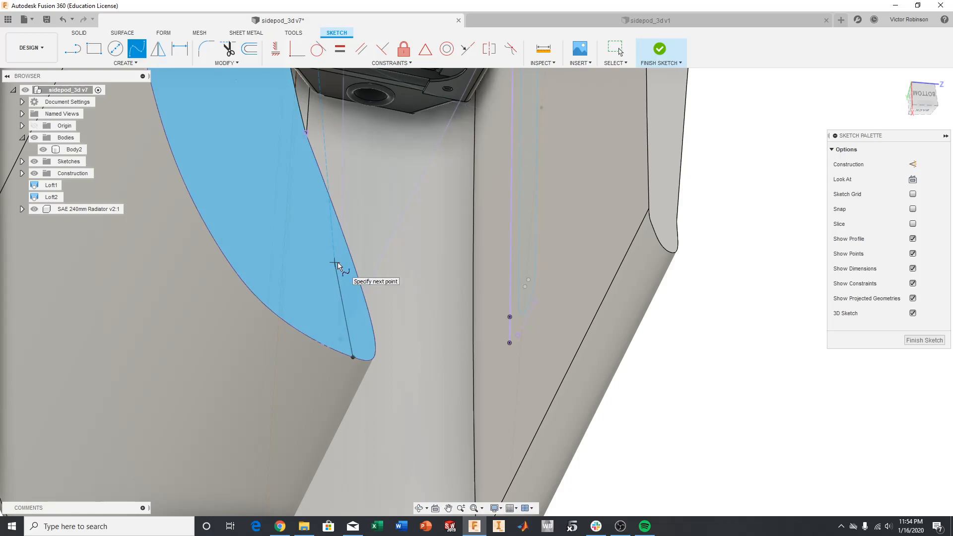
End the spline on the slot sketch's far straight edge, where it meets the rounded end, and finish the curve.
click(923, 112)
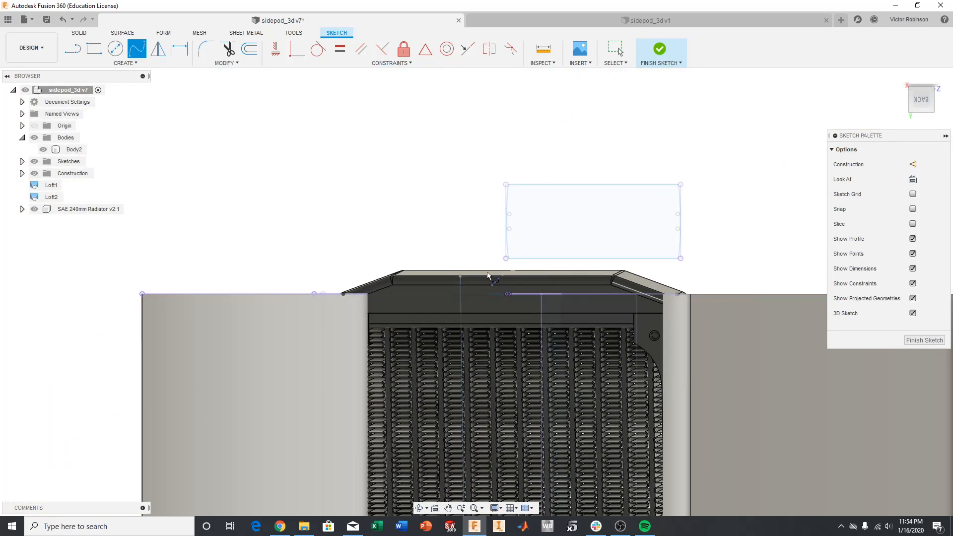
middle_drag(486, 272, 541, 271)
drag(929, 94, 937, 97)
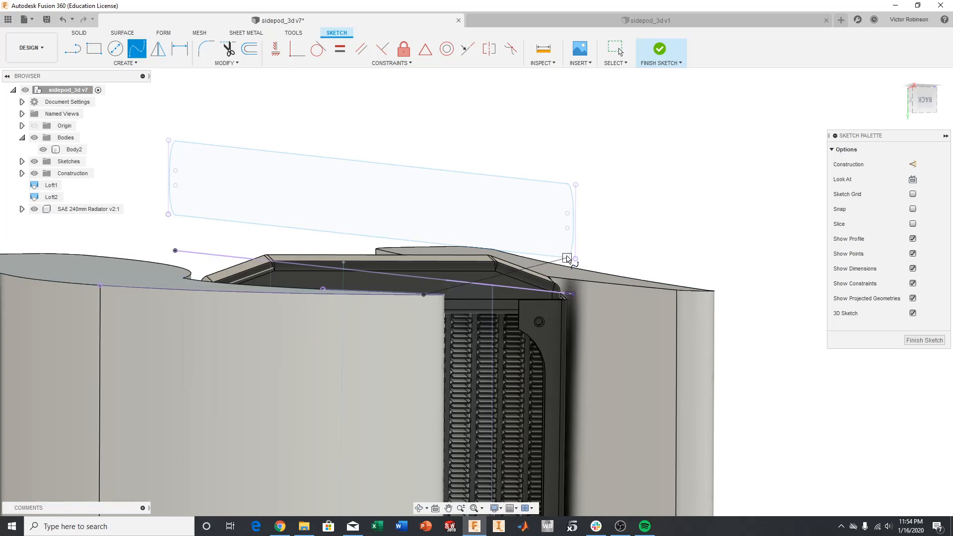
scroll(566, 258, up, 4)
scroll(566, 259, down, 2)
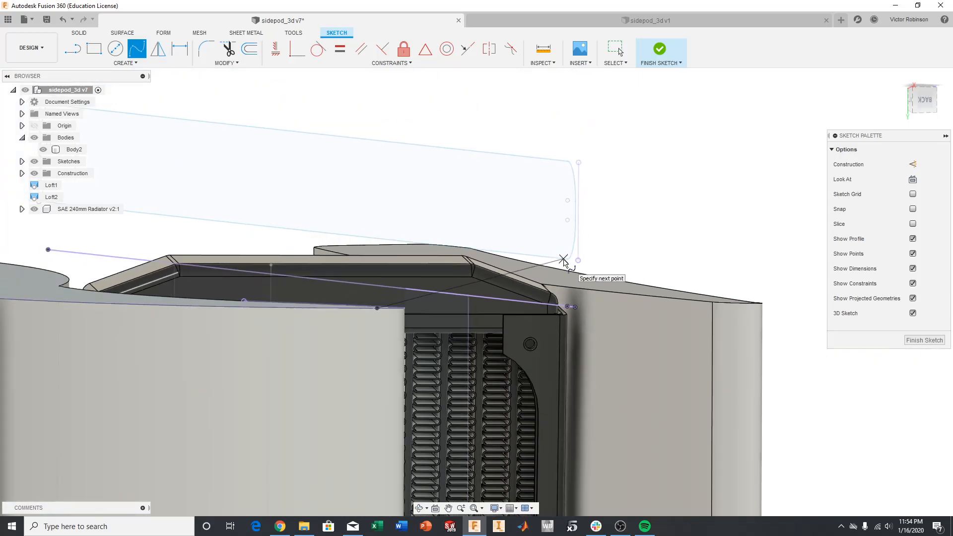
scroll(563, 260, down, 2)
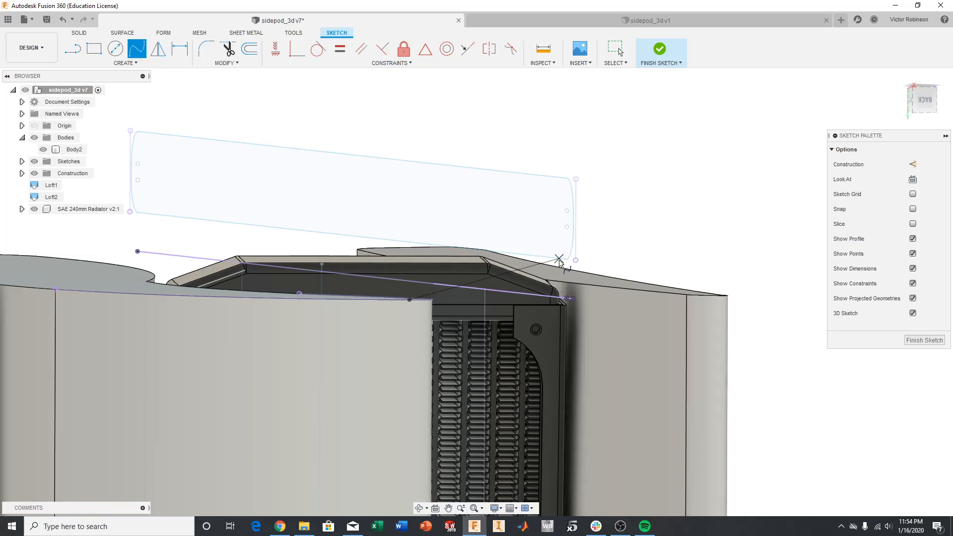
mouse_move(923, 99)
mouse_down()
mouse_move(915, 109)
mouse_move(932, 107)
mouse_move(918, 102)
mouse_up()
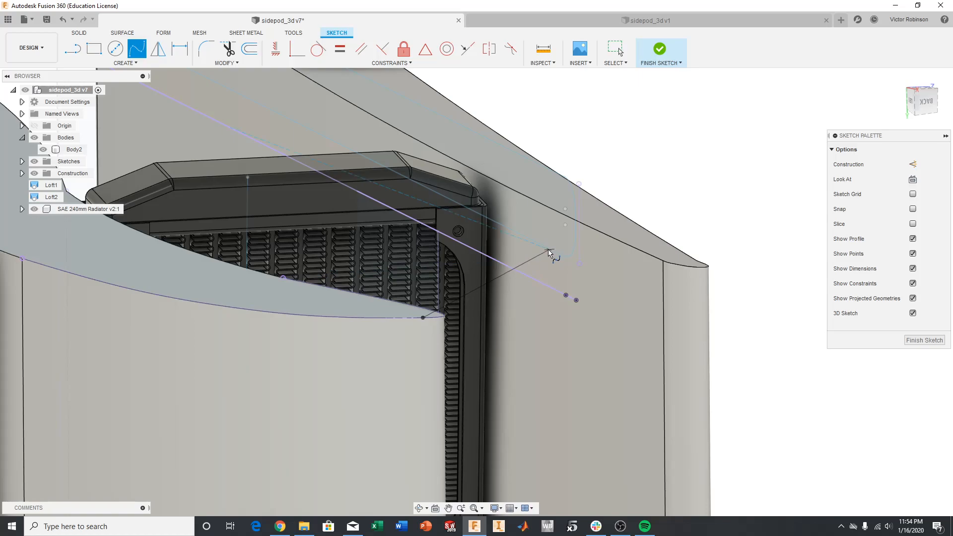
scroll(549, 255, up, 3)
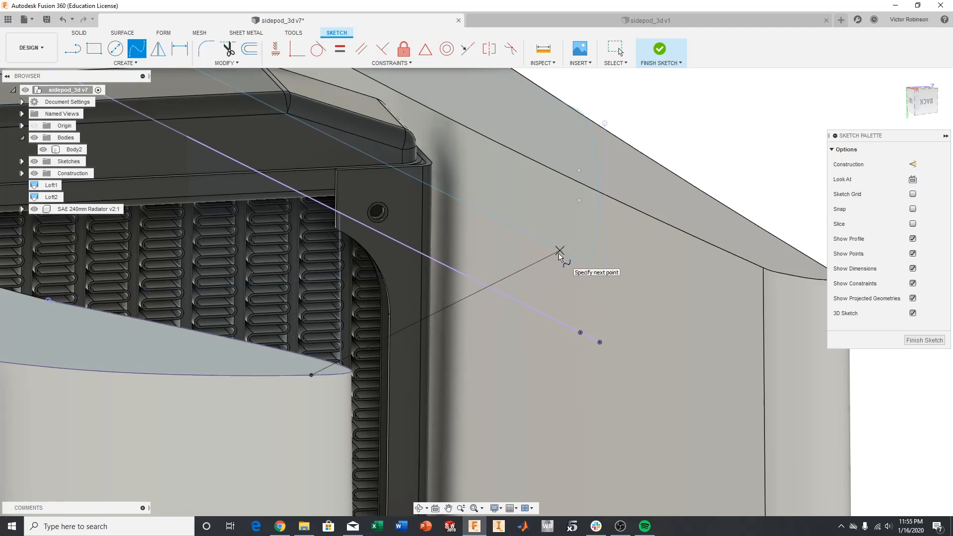
scroll(559, 254, down, 5)
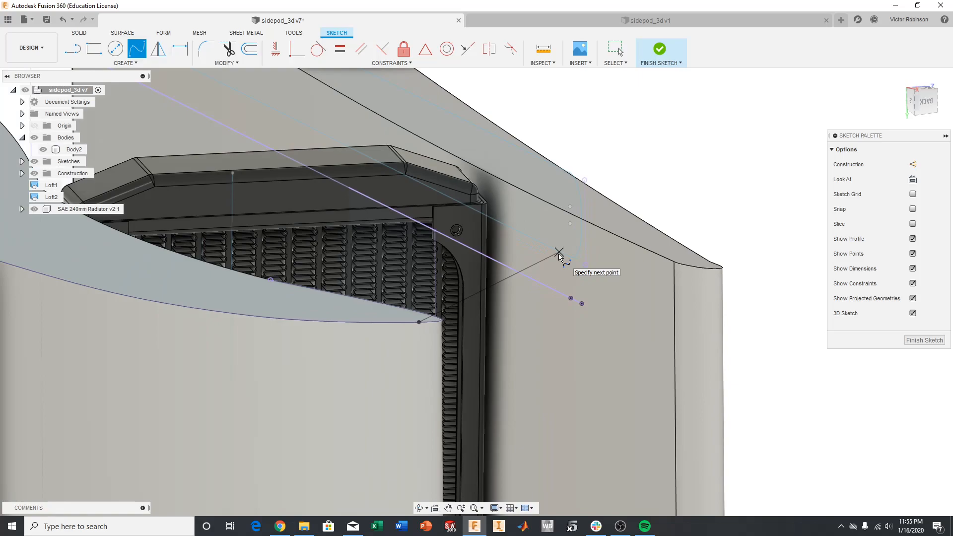
scroll(562, 191, up, 5)
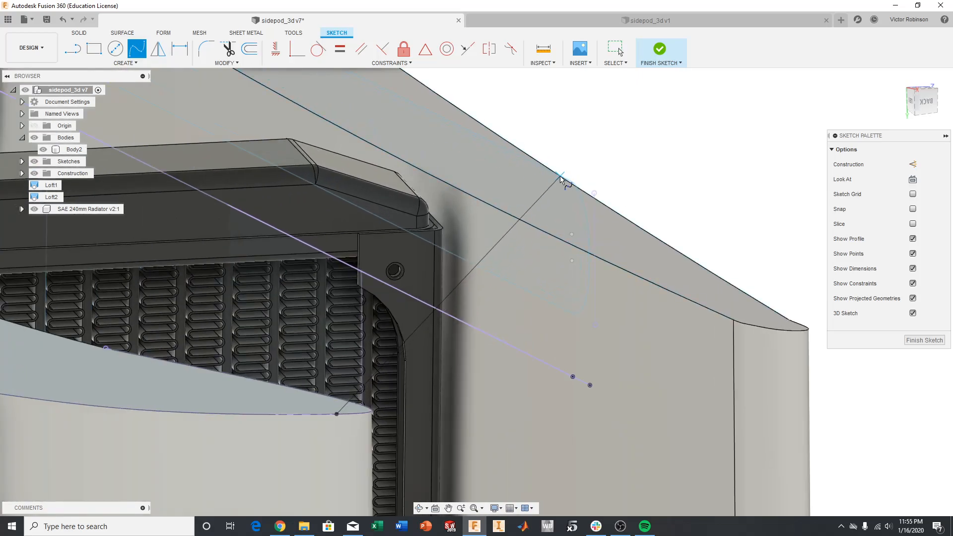
scroll(575, 180, down, 3)
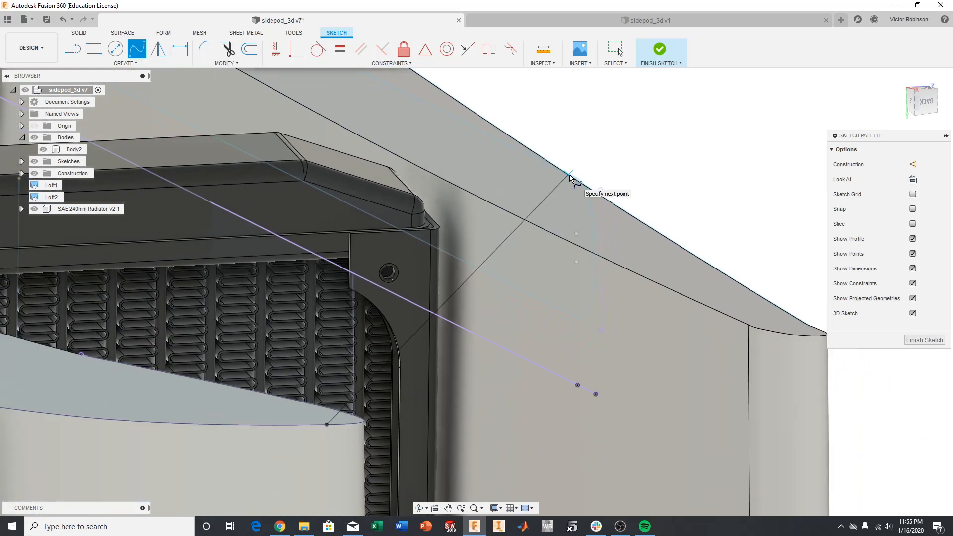
scroll(577, 181, up, 2)
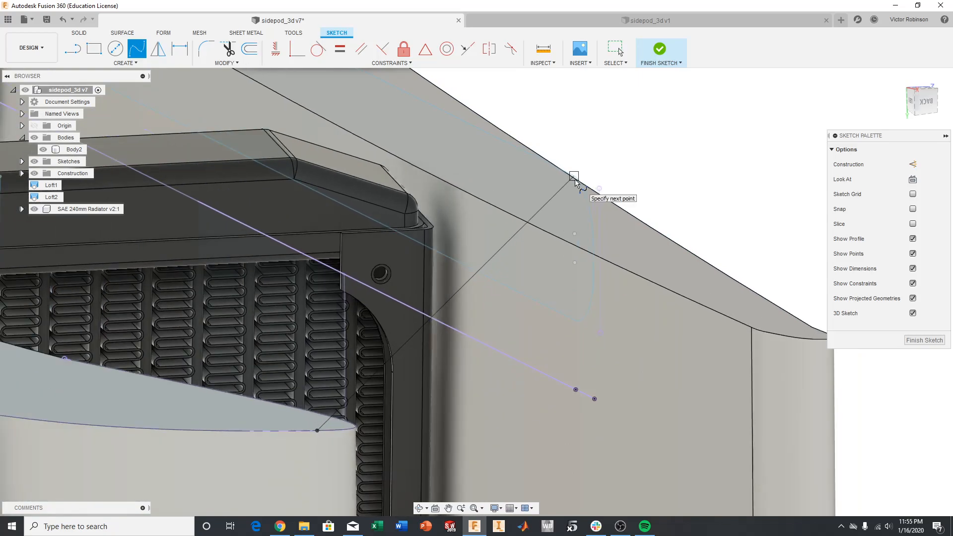
click(574, 179)
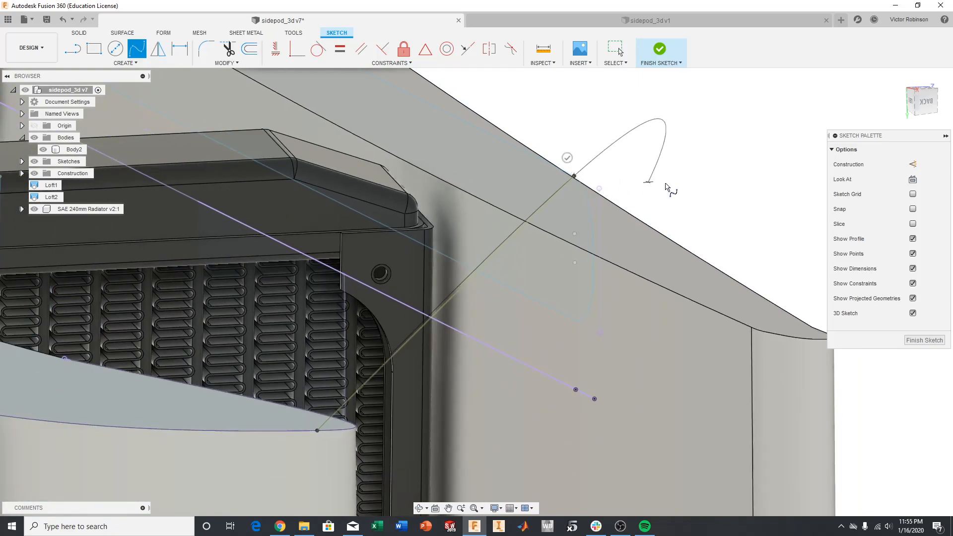
click(567, 158)
Draw a second two-point spline from the wall's outer bottom edge to the slot's far straight edge, slightly farther from the tip.
scroll(548, 261, down, 5)
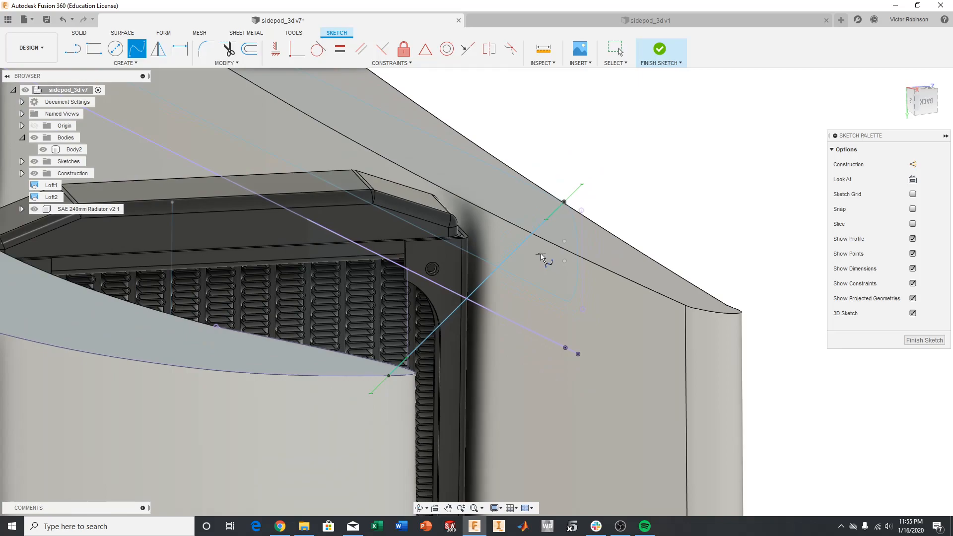
mouse_move(927, 103)
mouse_down()
mouse_move(909, 110)
mouse_move(914, 143)
mouse_move(937, 124)
mouse_move(916, 99)
mouse_move(918, 123)
mouse_move(924, 102)
mouse_move(909, 87)
mouse_move(921, 112)
mouse_up()
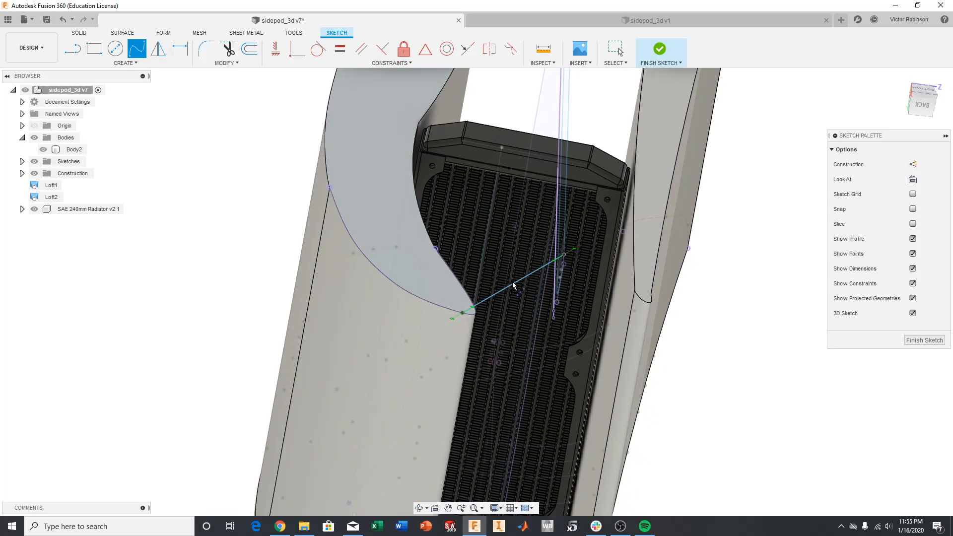
drag(924, 97, 920, 115)
middle_drag(438, 238, 404, 296)
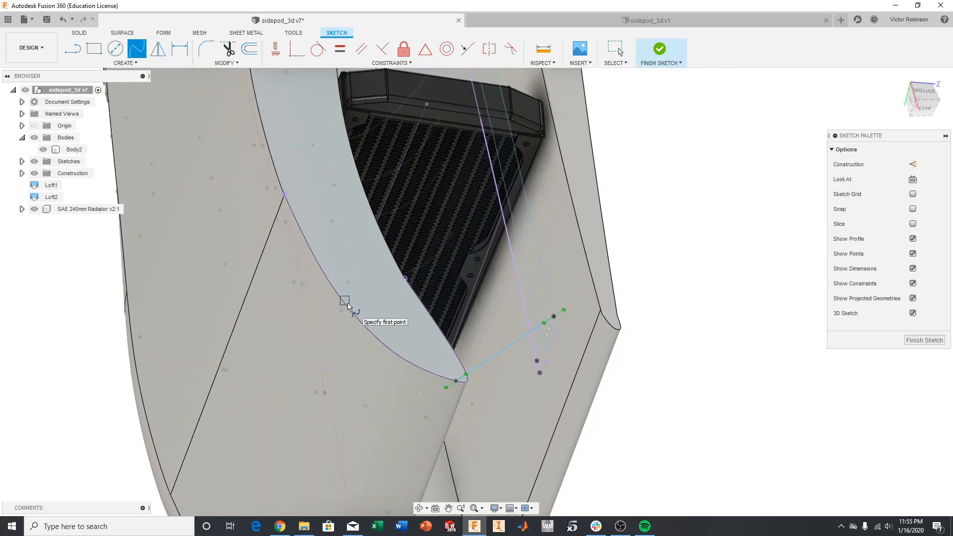
click(927, 95)
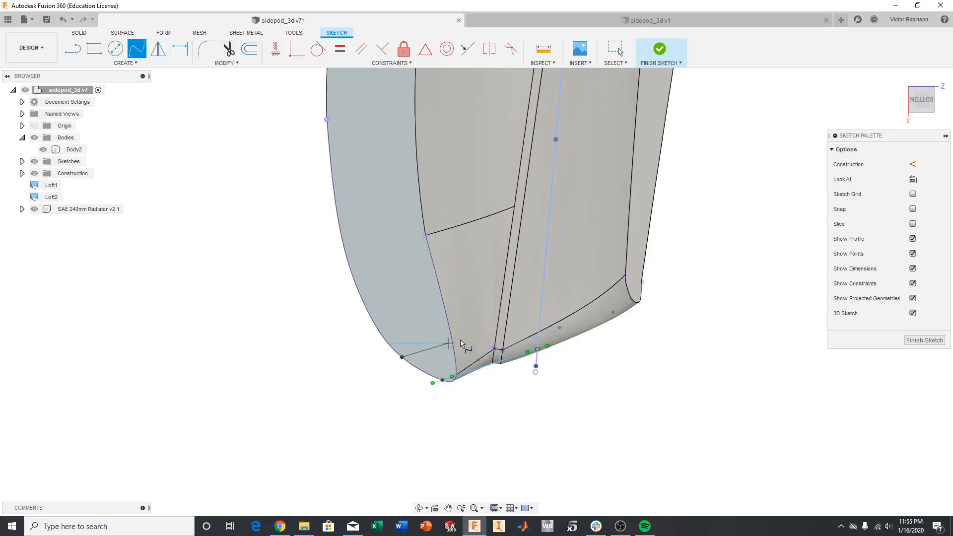
drag(925, 106, 943, 87)
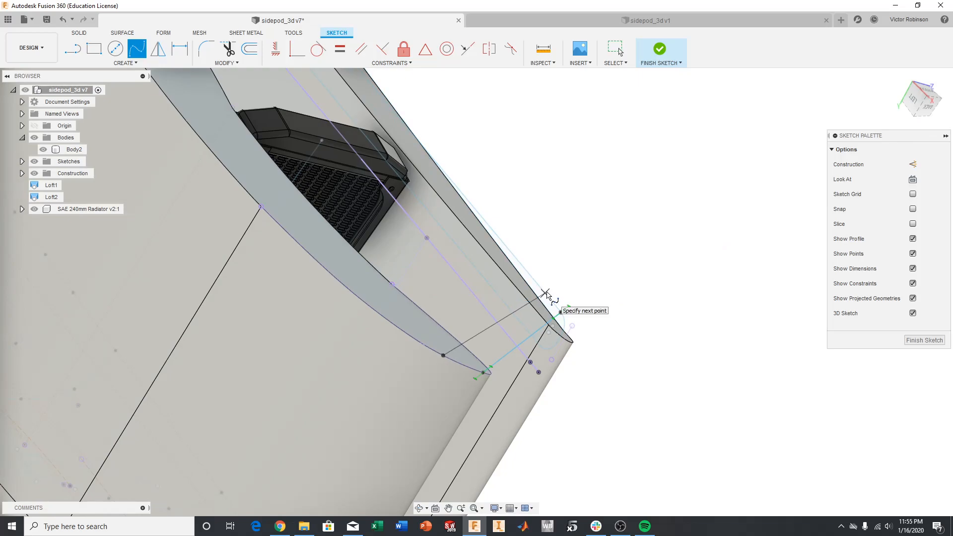
click(546, 293)
click(557, 277)
Draw a third two-point spline from the wall's outer bottom edge to the slot's far straight edge, beyond the second spline.
click(932, 94)
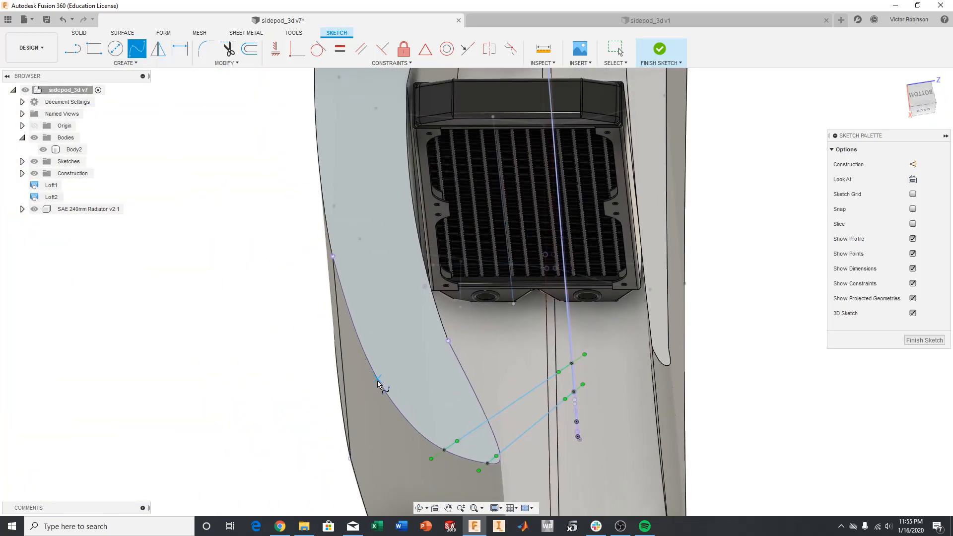
mouse_move(922, 94)
mouse_down()
mouse_move(918, 103)
mouse_move(952, 97)
mouse_up()
scroll(549, 340, up, 6)
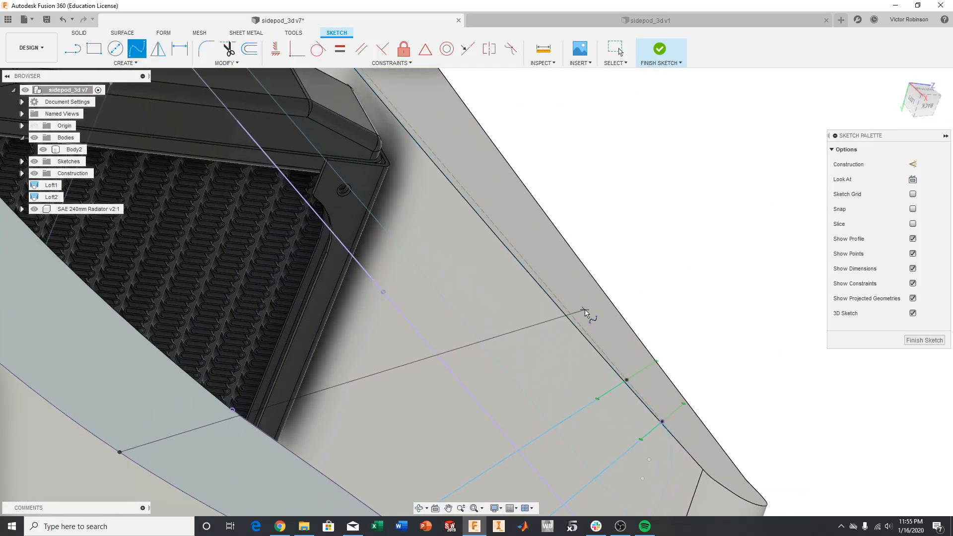
drag(919, 99, 943, 82)
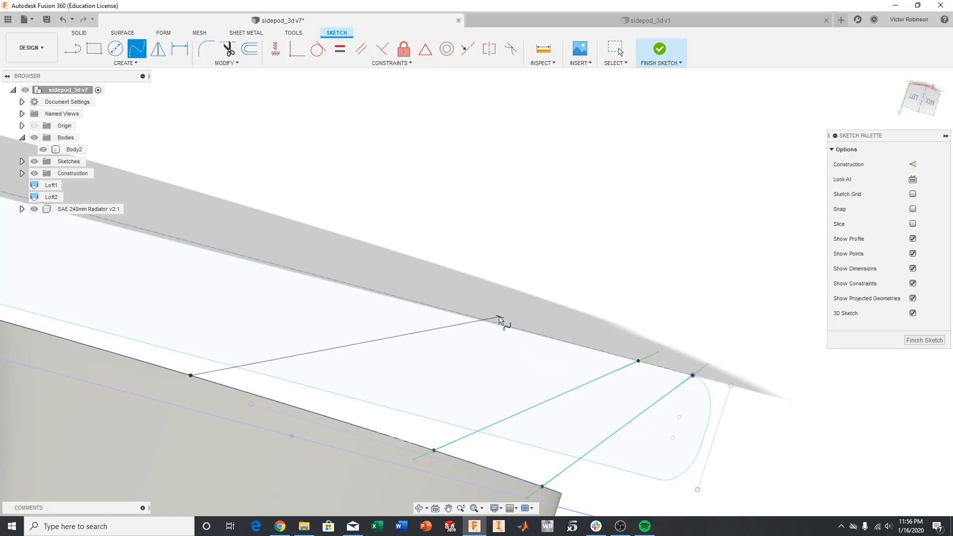
click(492, 322)
click(511, 327)
Draw a fourth two-point spline from the wall's outer bottom edge across the radiator to the slot's far straight edge.
scroll(516, 341, down, 2)
scroll(514, 341, down, 1)
drag(914, 112, 897, 136)
scroll(245, 273, up, 2)
middle_drag(245, 273, 381, 336)
scroll(368, 287, down, 2)
scroll(369, 286, down, 2)
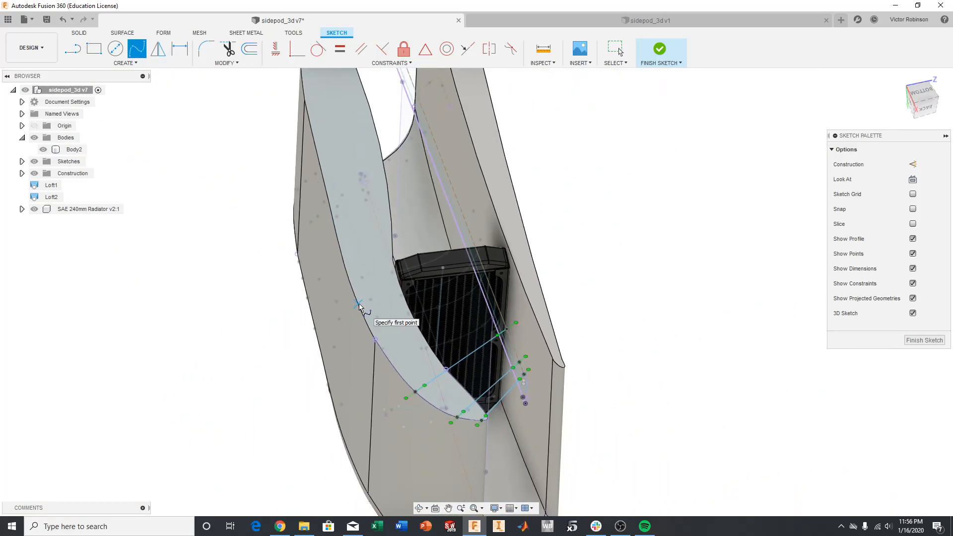
click(359, 304)
drag(913, 105, 925, 83)
scroll(376, 302, up, 5)
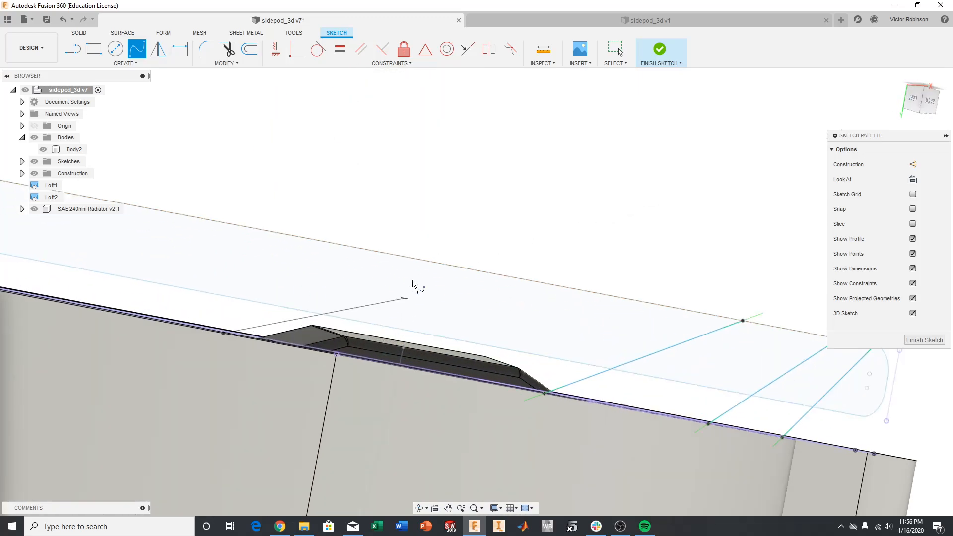
click(420, 259)
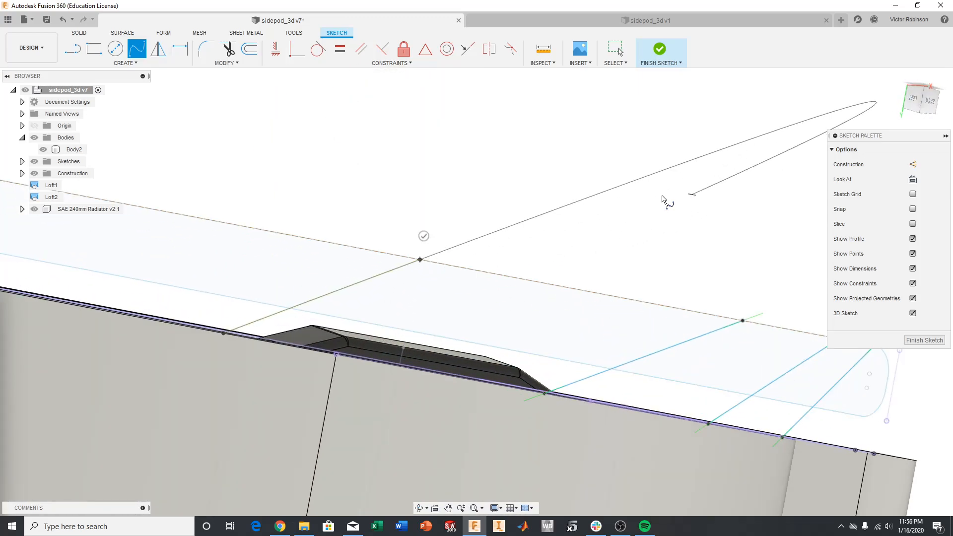
scroll(644, 248, down, 5)
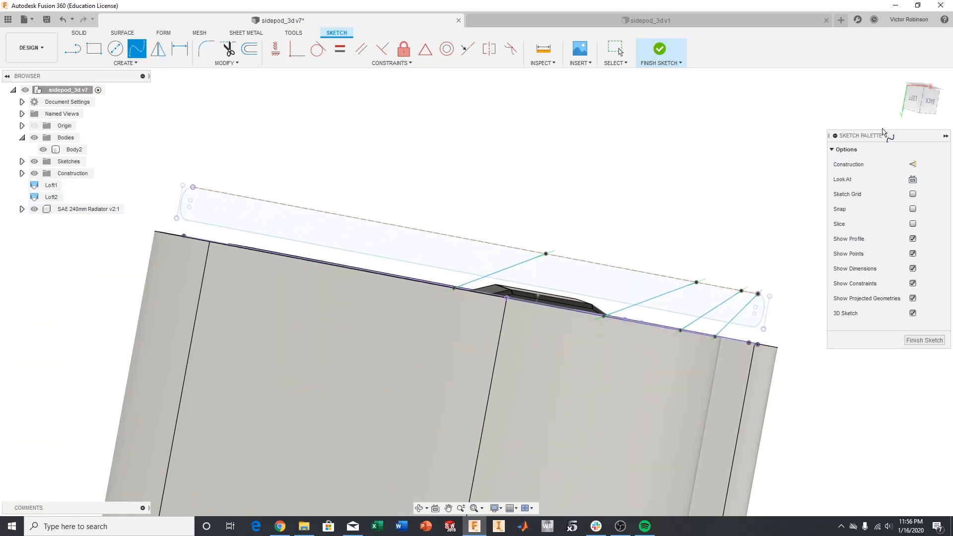
Draw a fifth two-point spline from the wall's outer bottom edge to the slot's far straight edge, beyond the radiator.
drag(913, 103, 904, 122)
middle_drag(602, 200, 623, 331)
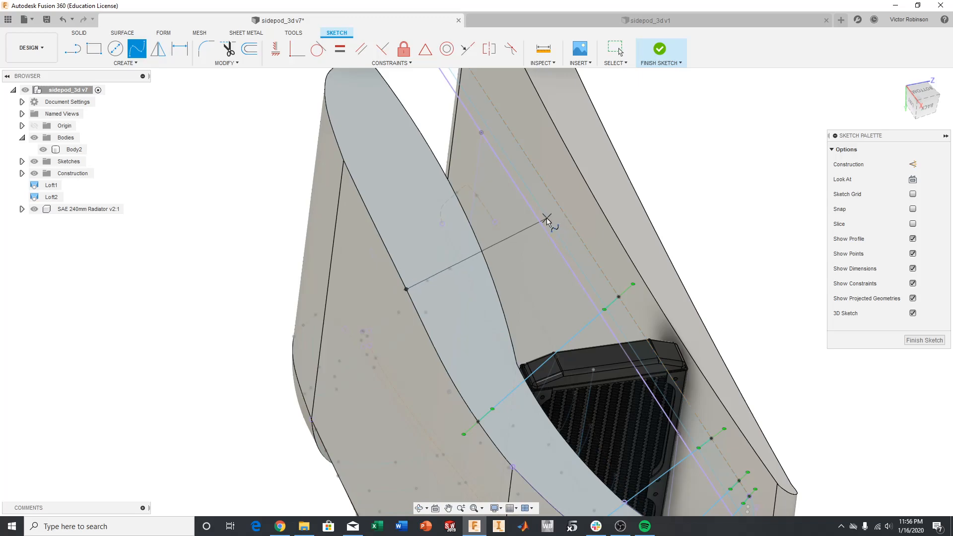
drag(917, 94, 918, 113)
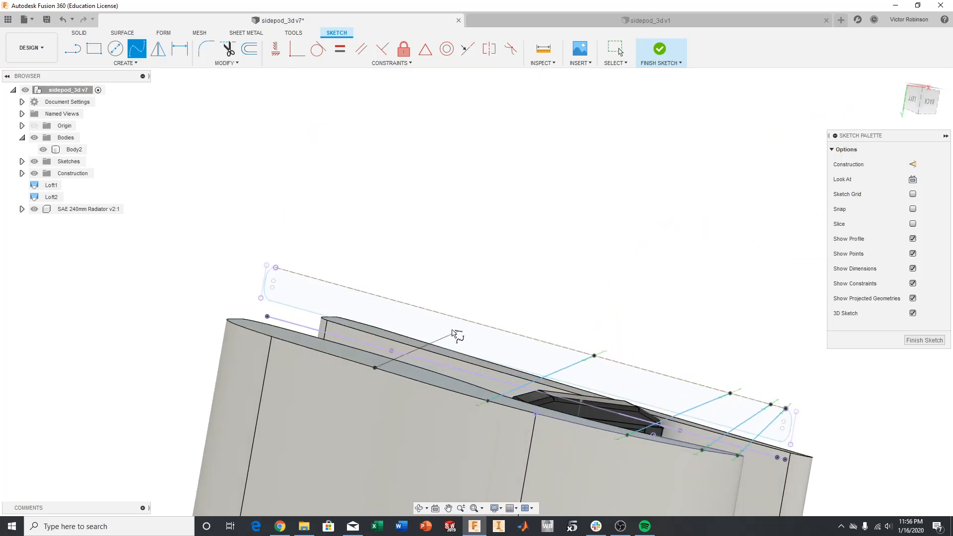
scroll(451, 313, up, 3)
double_click(483, 328)
Draw a sixth two-point spline between the wall's outer bottom edge and the slot's far straight edge, closer to the wall's blunt end.
drag(912, 104, 916, 120)
middle_drag(487, 206, 585, 370)
scroll(586, 367, down, 3)
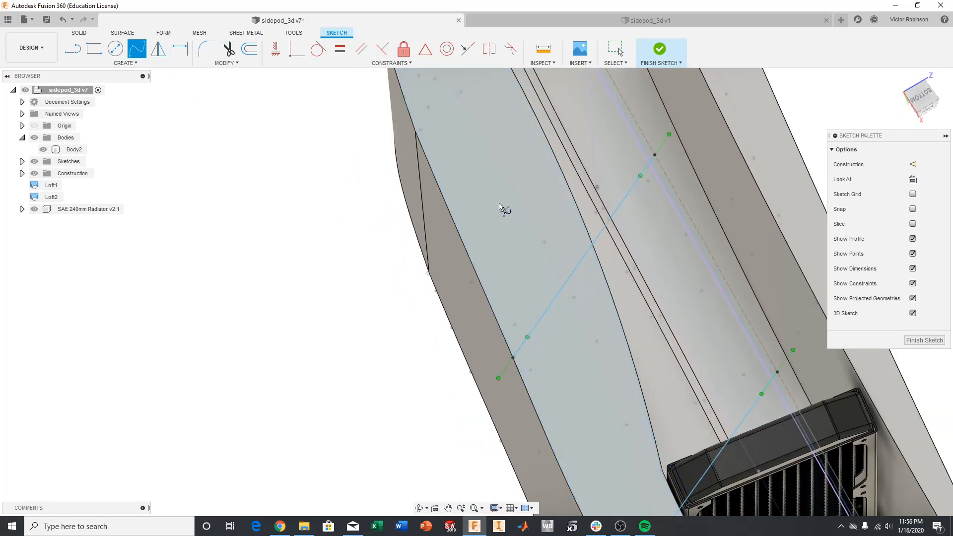
middle_drag(505, 209, 504, 275)
click(458, 245)
drag(918, 102, 922, 103)
scroll(503, 351, up, 2)
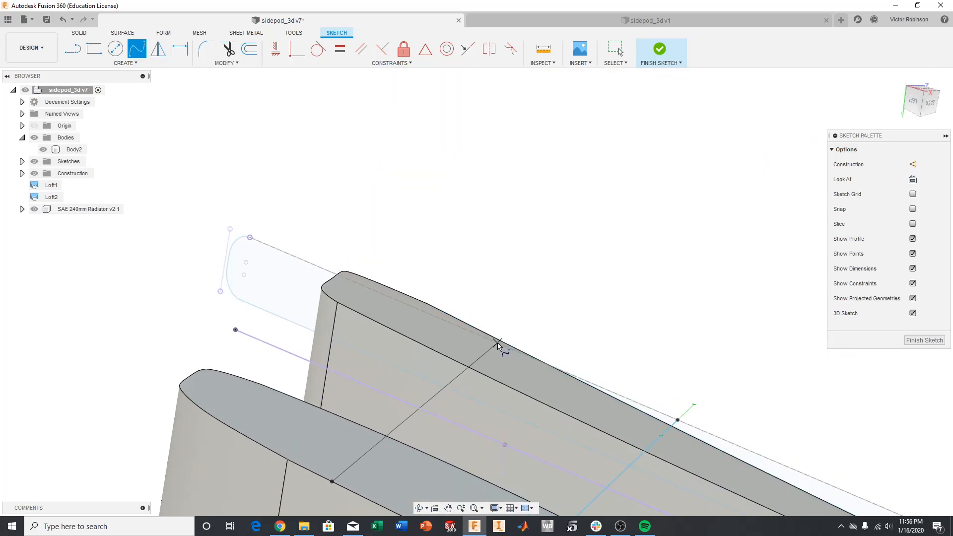
scroll(502, 344, up, 2)
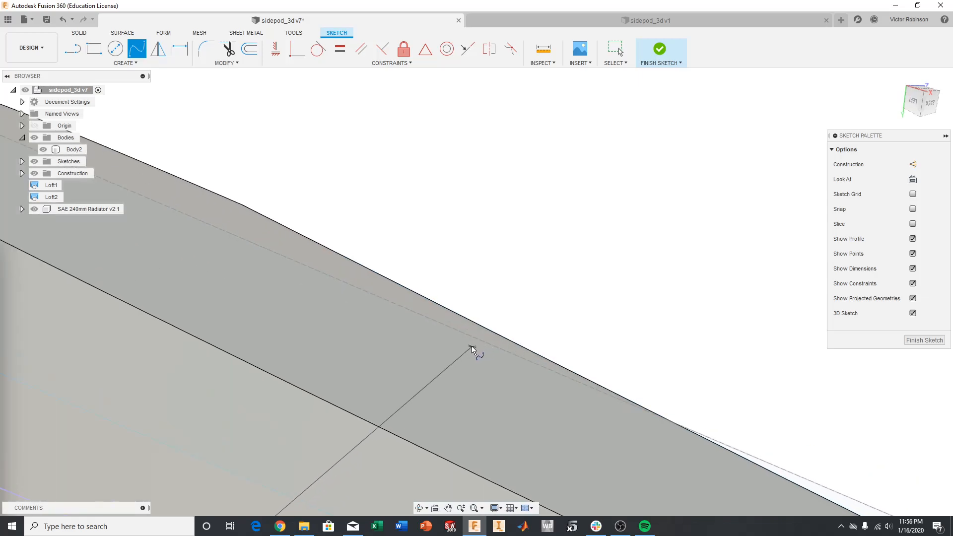
scroll(476, 350, down, 4)
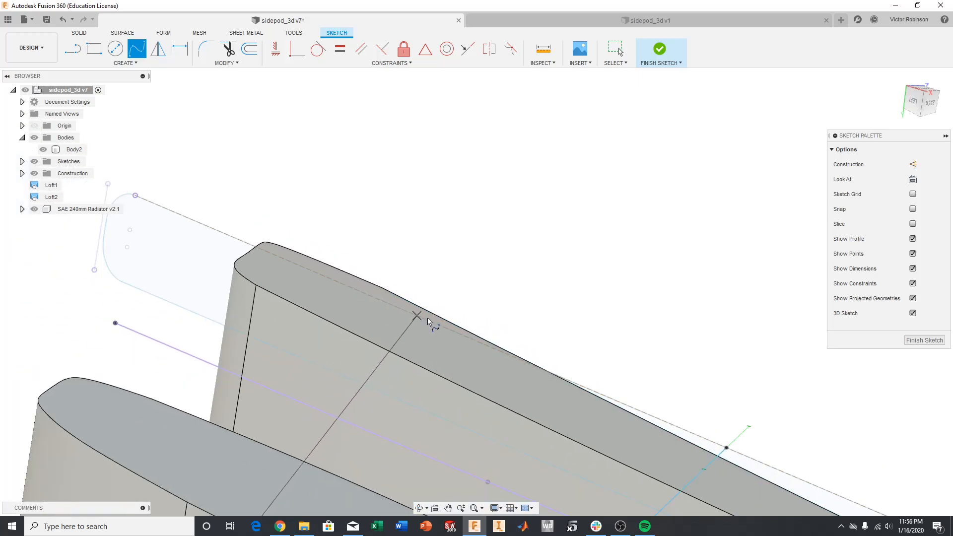
click(473, 340)
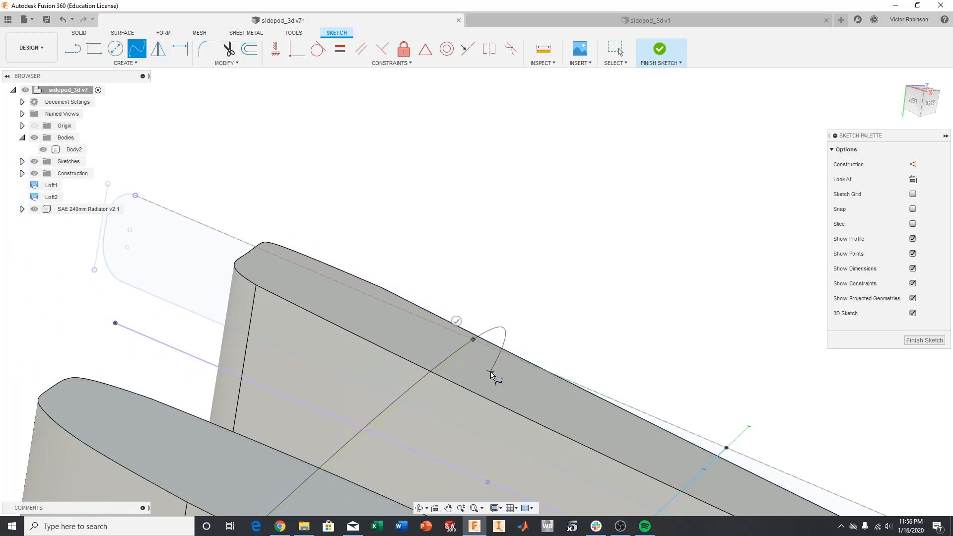
scroll(491, 374, down, 3)
middle_drag(491, 374, 433, 297)
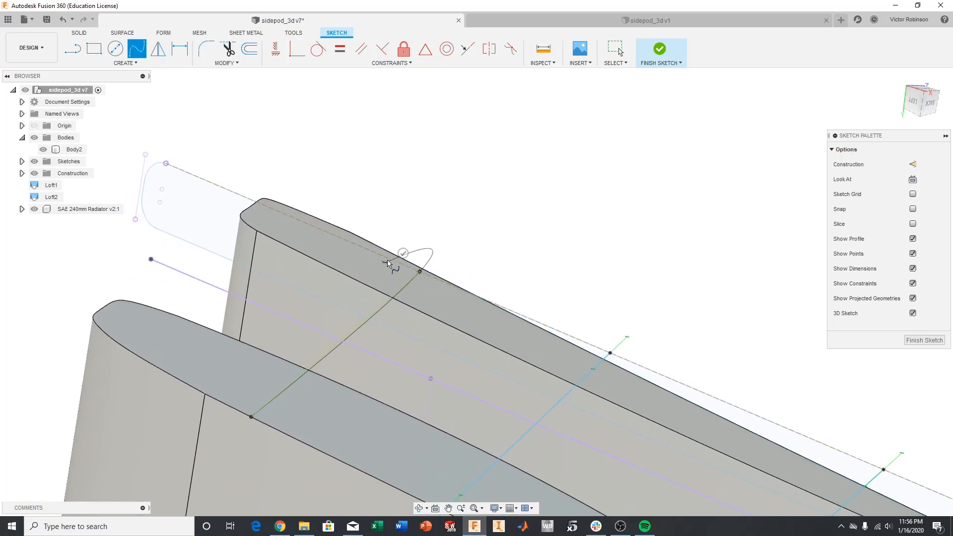
click(403, 253)
Add three more wall-to-slot splines toward the wall's blunt end, ending the last where the slot's far straight edge meets its rounded end.
middle_drag(255, 331, 328, 345)
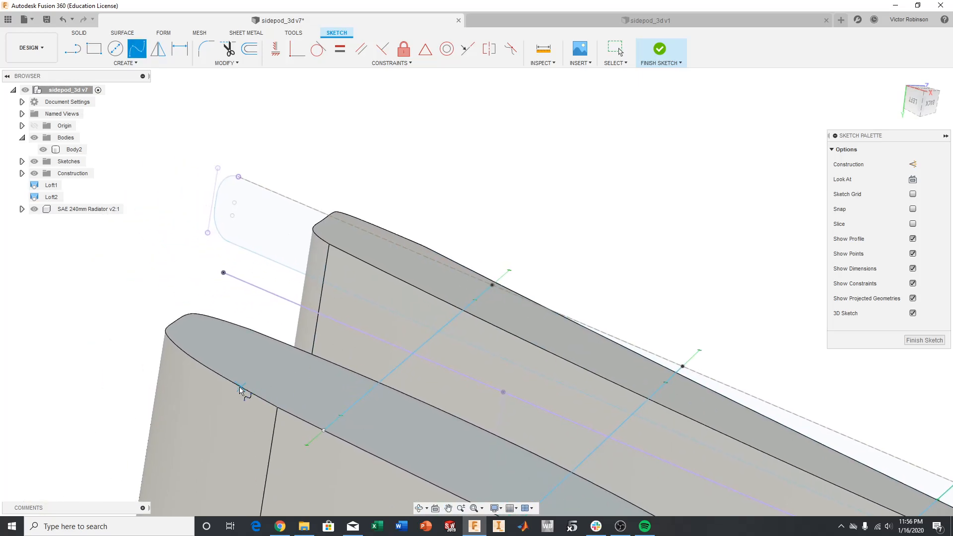
click(361, 229)
click(381, 224)
click(178, 346)
click(223, 272)
click(293, 200)
click(315, 206)
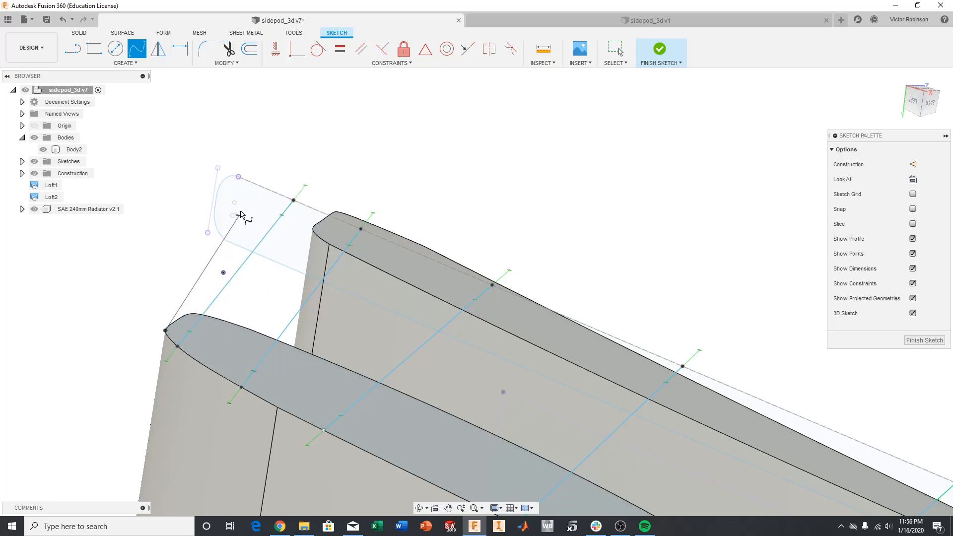
click(238, 177)
click(220, 162)
Examine the spacing and direction of the nine bridging splines along the sidepod's underside, viewed from below.
scroll(400, 369, down, 2)
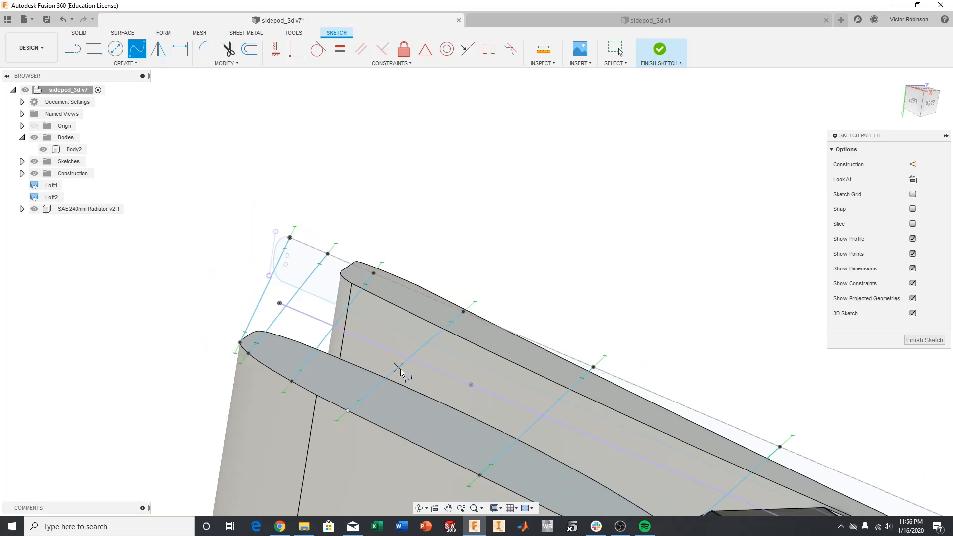
scroll(400, 372, down, 2)
scroll(459, 397, down, 2)
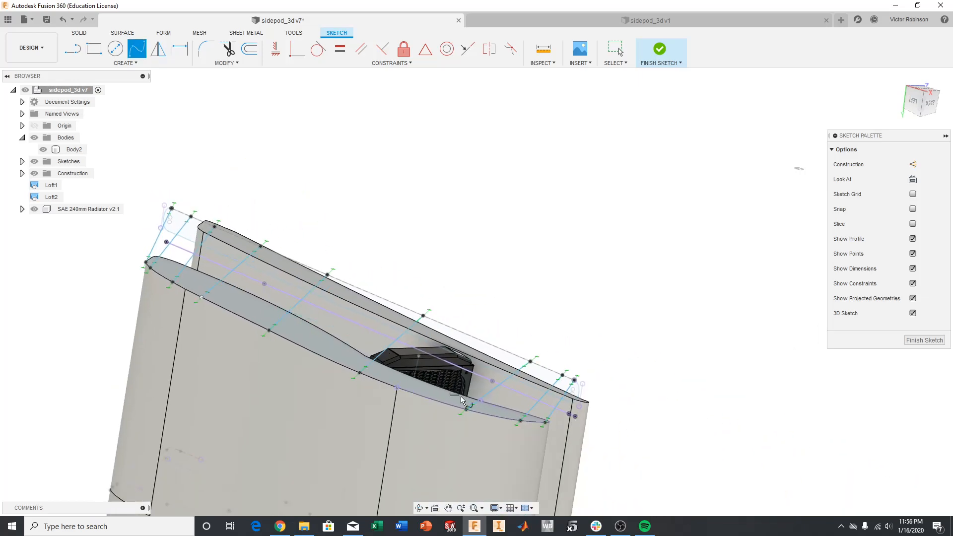
scroll(527, 407, up, 2)
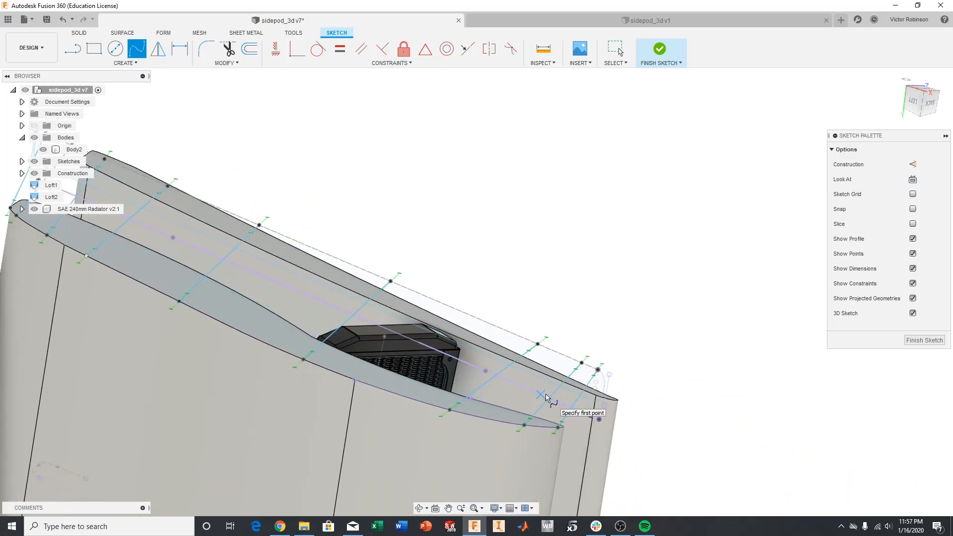
drag(926, 108, 901, 116)
drag(924, 86, 926, 102)
click(926, 93)
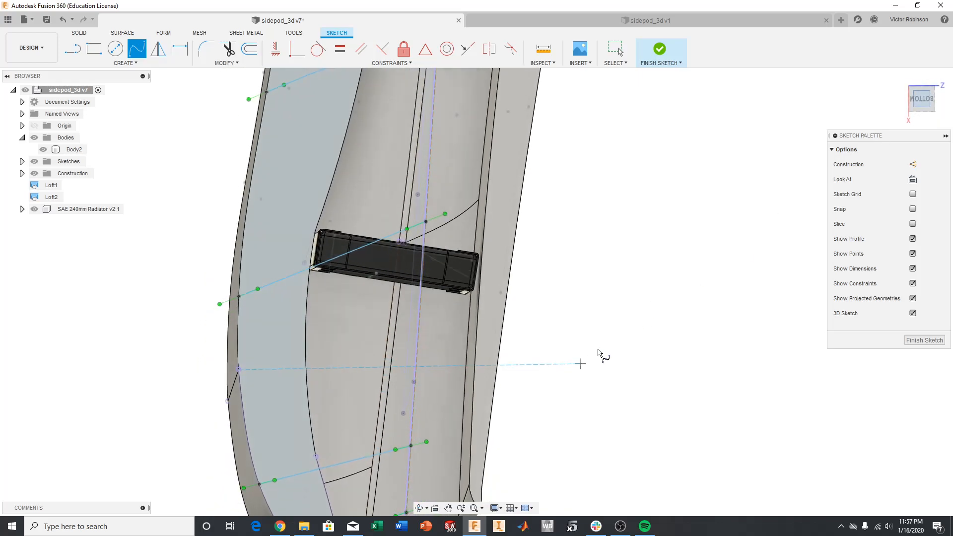
scroll(403, 298, down, 1)
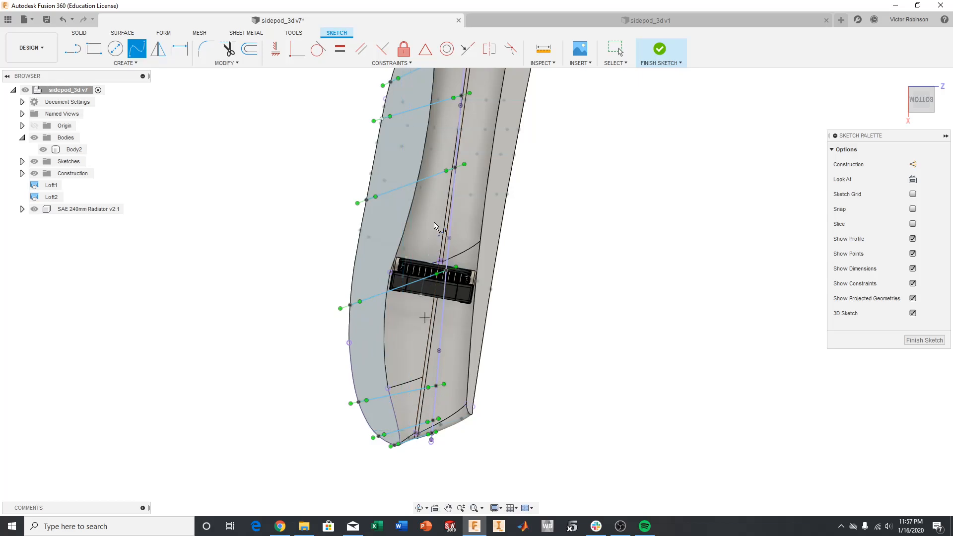
middle_drag(433, 224, 414, 439)
scroll(415, 255, up, 3)
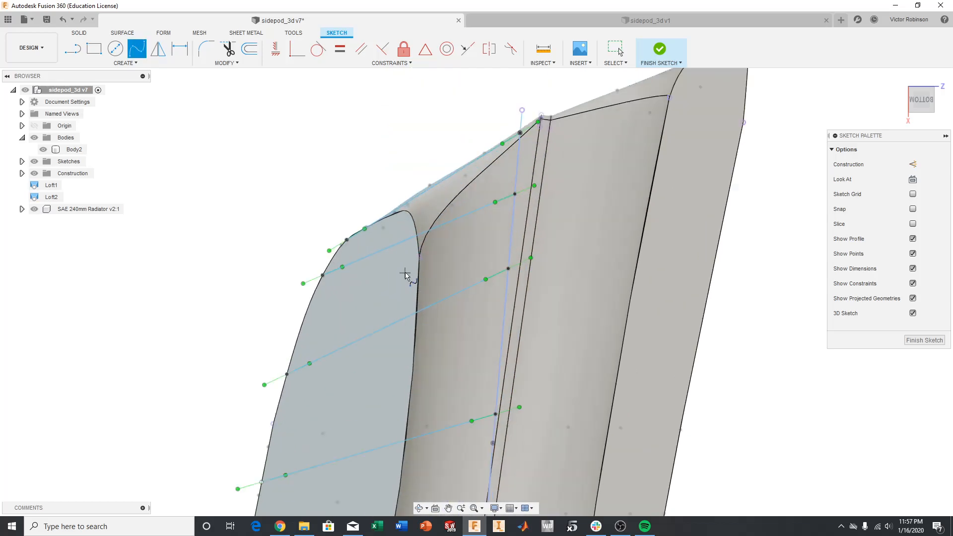
scroll(434, 296, down, 2)
scroll(454, 320, down, 3)
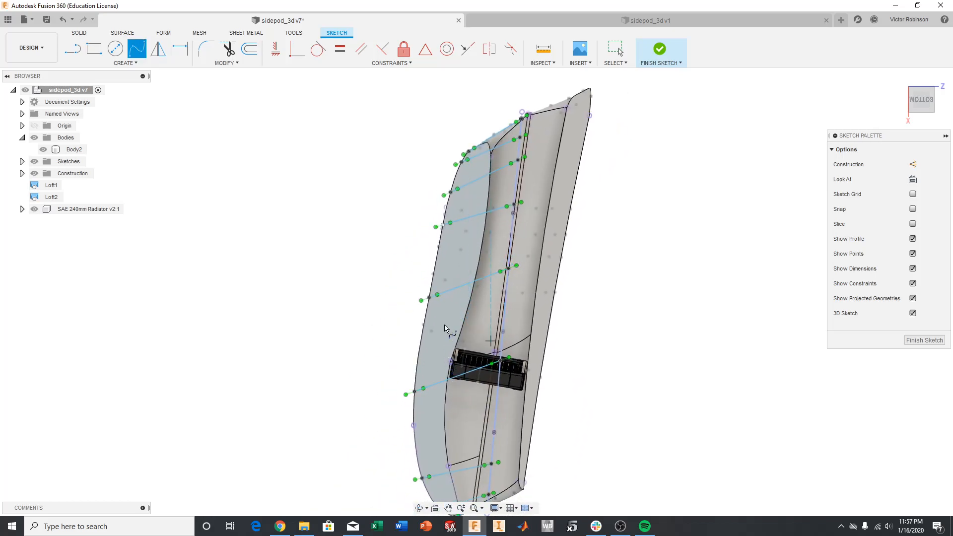
scroll(445, 339, down, 1)
middle_drag(444, 466, 439, 360)
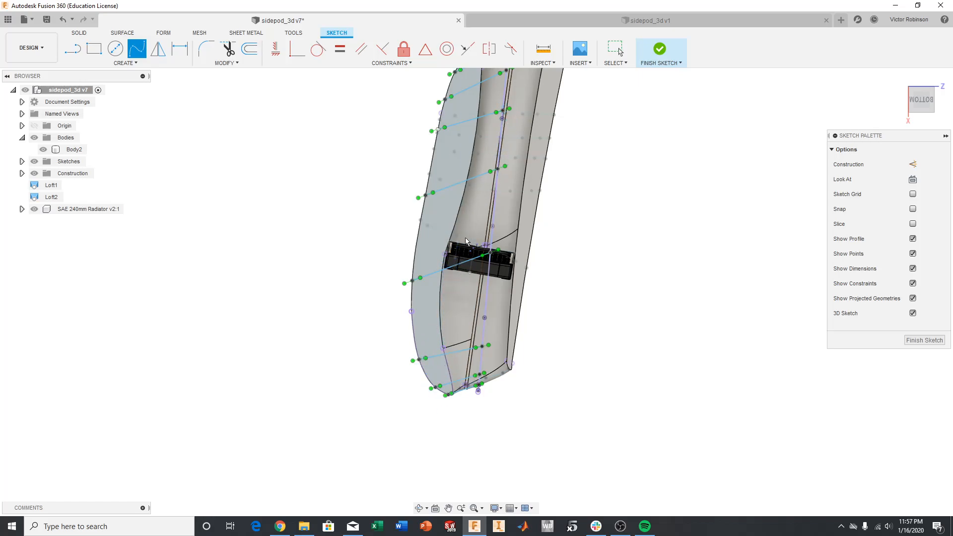
middle_drag(465, 225, 437, 334)
scroll(420, 329, up, 5)
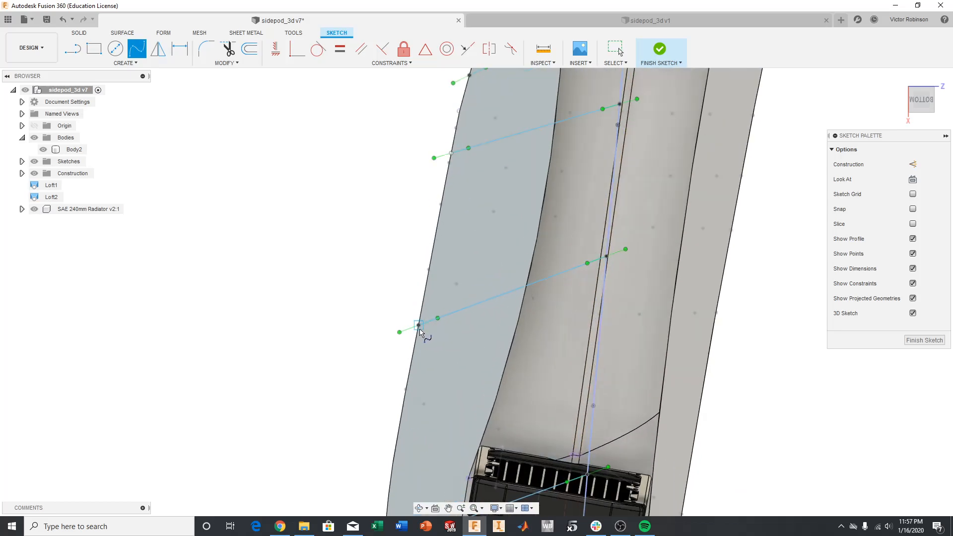
scroll(559, 315, down, 4)
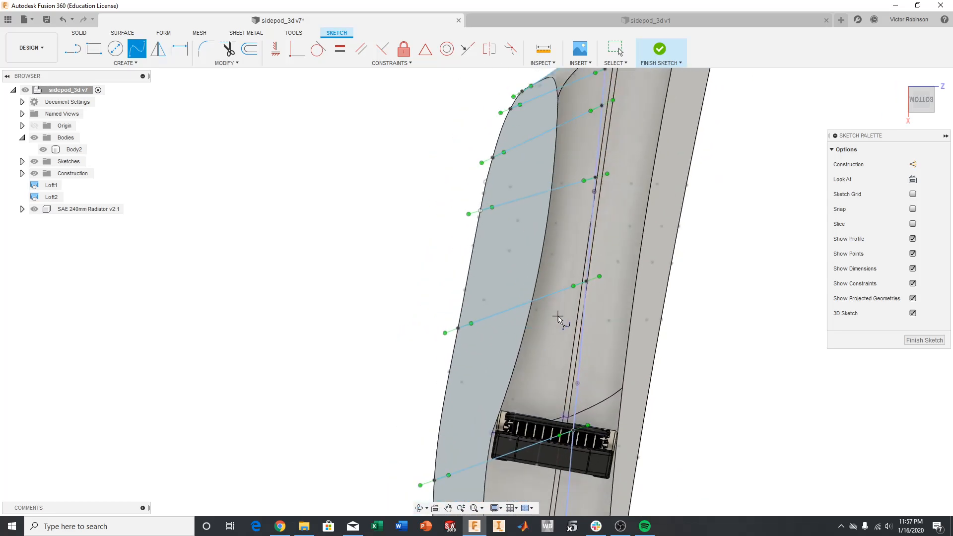
scroll(538, 315, up, 2)
scroll(535, 312, down, 2)
scroll(606, 280, down, 3)
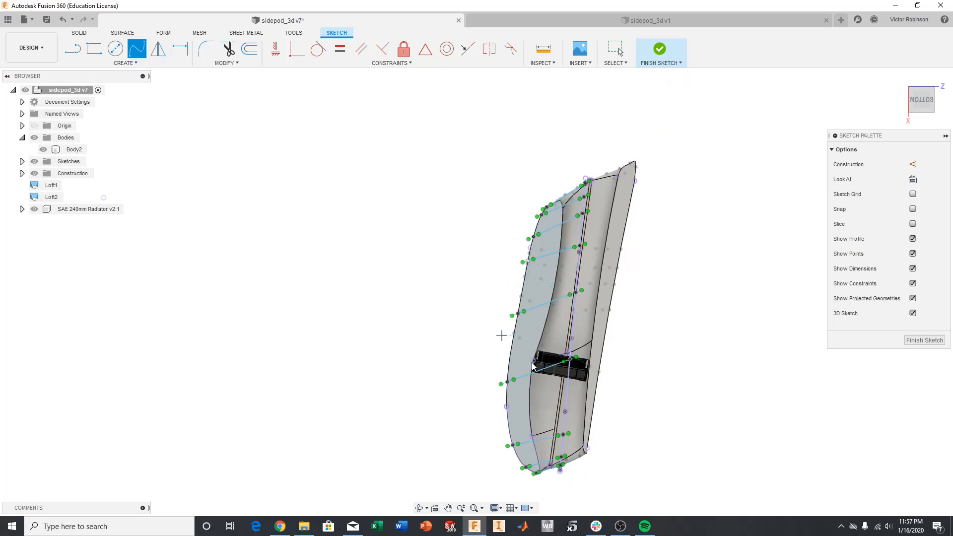
Finish the 3D sketch that holds the bridging splines.
click(924, 340)
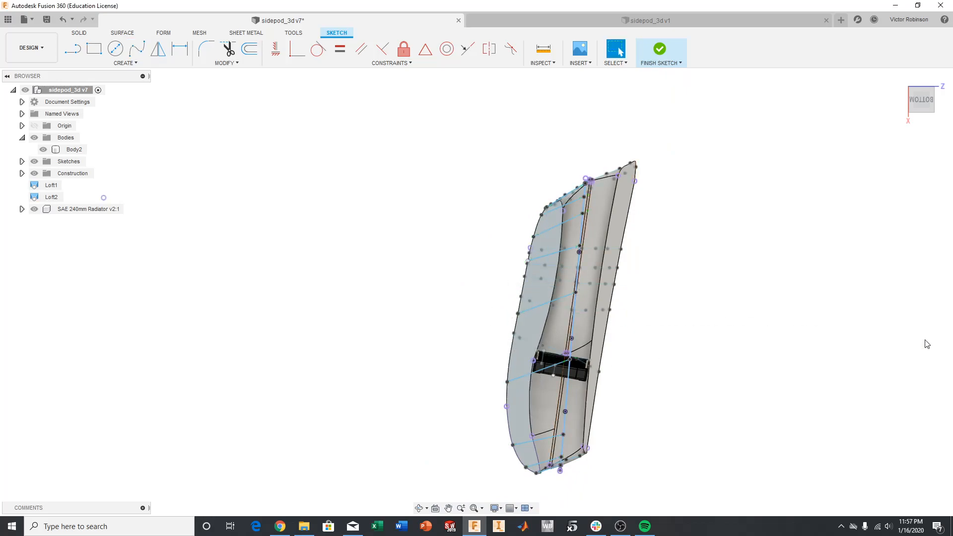
scroll(540, 422, up, 1)
scroll(541, 421, up, 3)
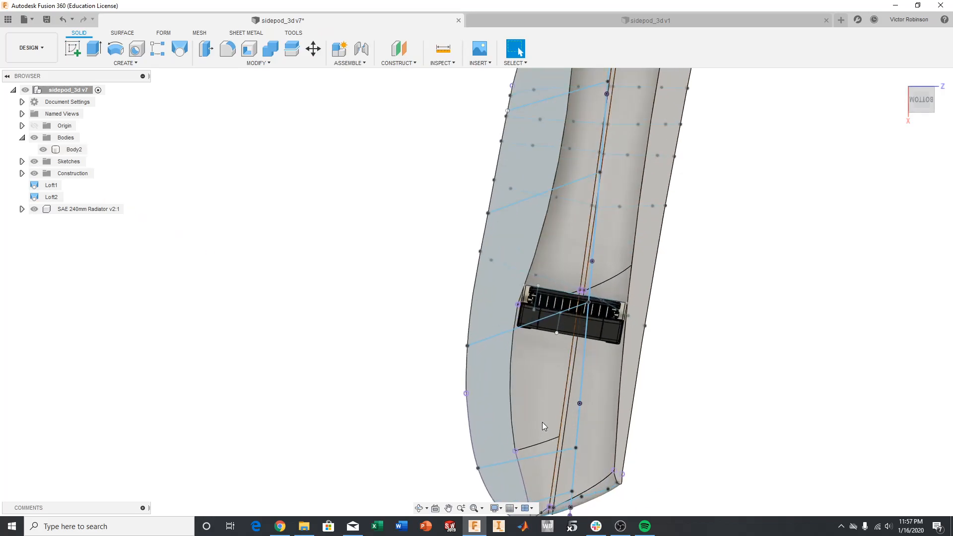
middle_drag(542, 422, 568, 250)
scroll(572, 347, up, 4)
scroll(568, 344, down, 2)
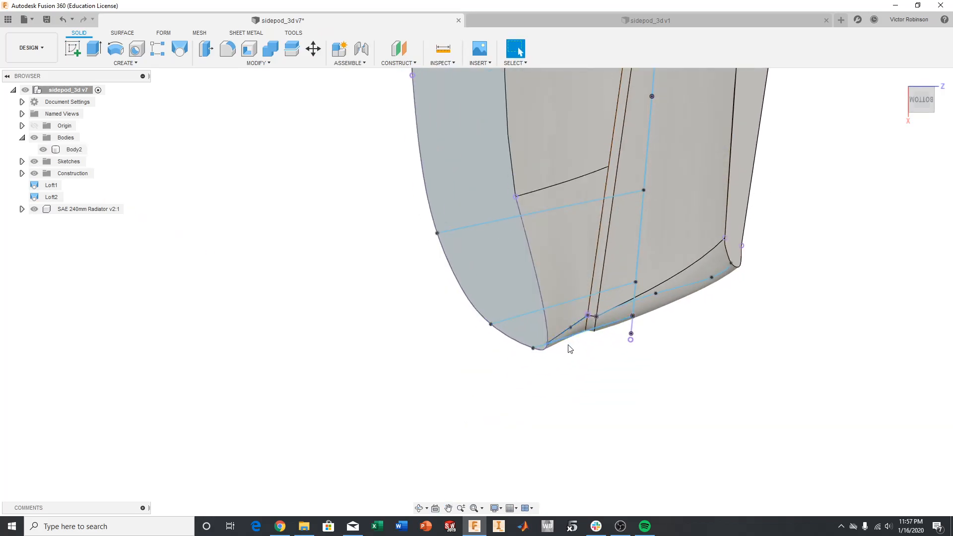
middle_drag(549, 218, 546, 290)
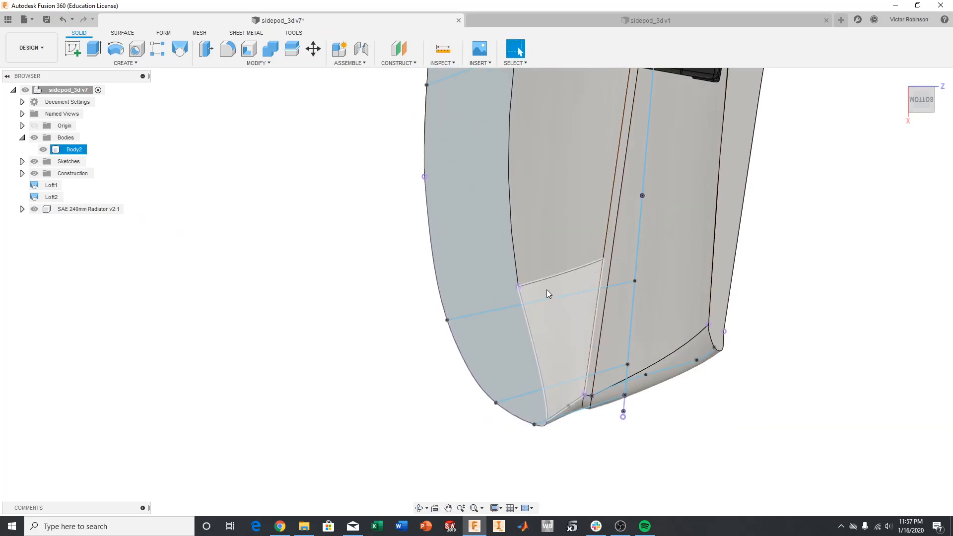
click(572, 298)
right_click(571, 297)
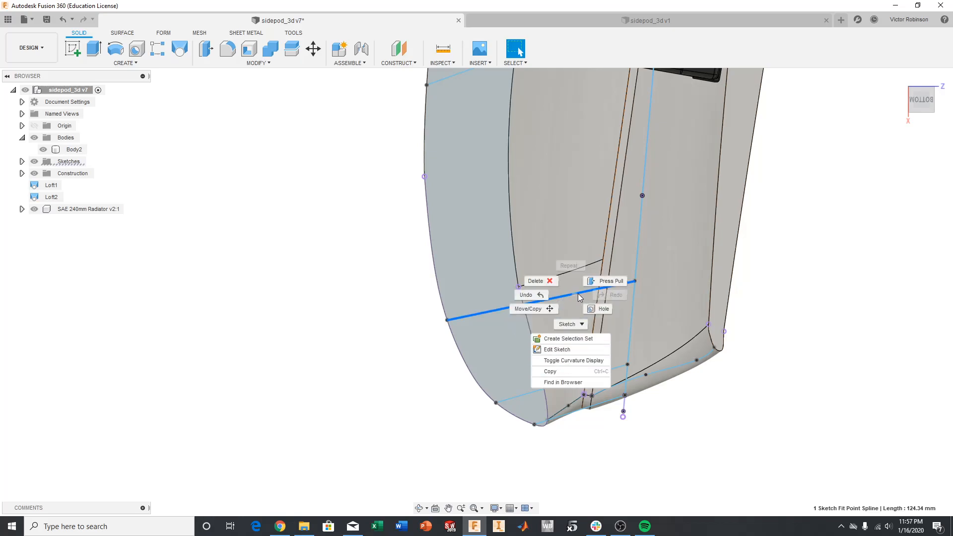
click(530, 311)
mouse_move(921, 100)
mouse_down()
mouse_move(918, 91)
mouse_move(915, 106)
mouse_up()
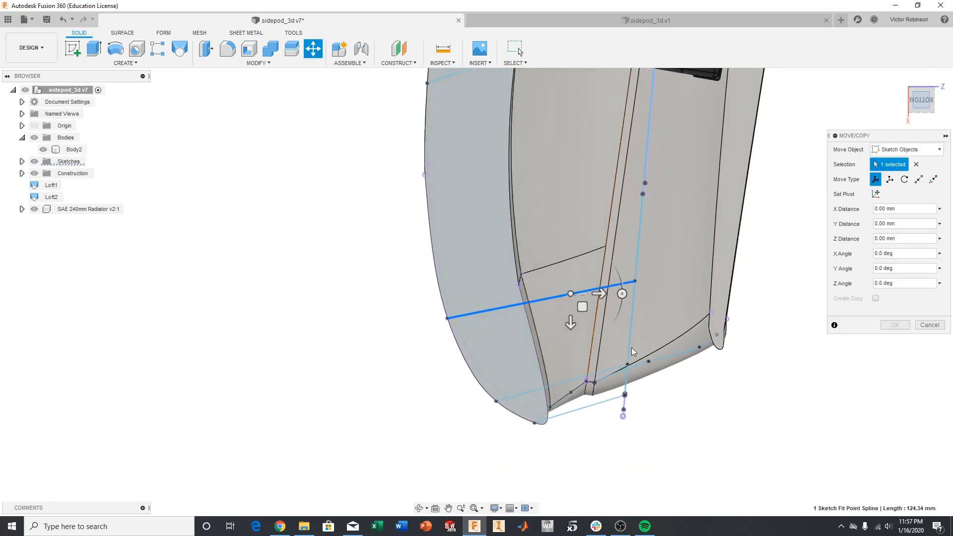
scroll(635, 275, up, 4)
click(636, 272)
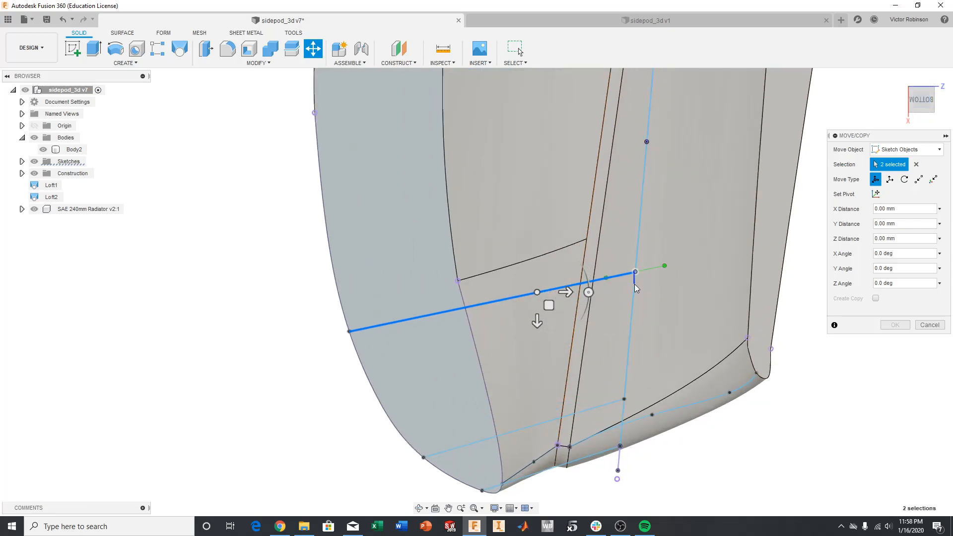
click(923, 325)
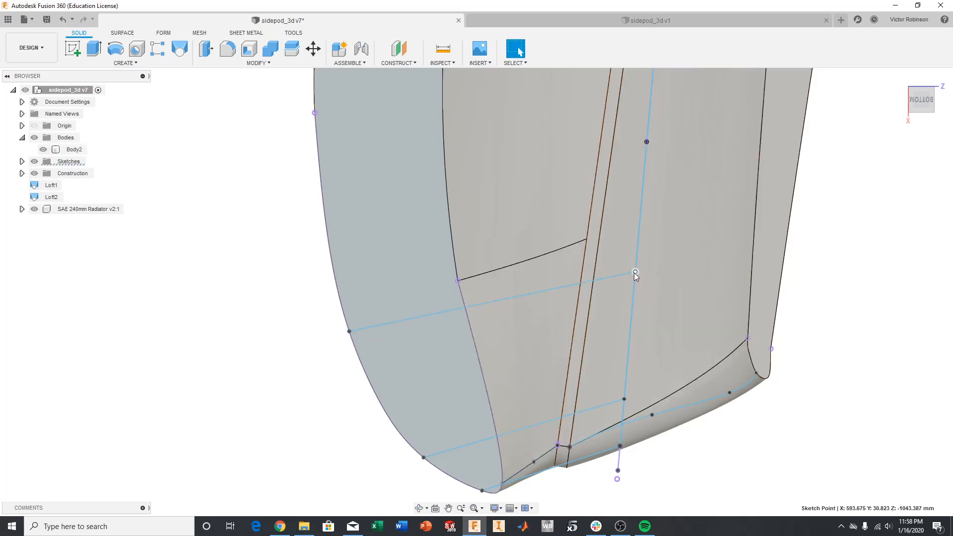
right_click(634, 273)
click(880, 329)
Reopen the 3D sketch containing the bridging splines, Sketch8, for editing.
click(22, 161)
click(77, 223)
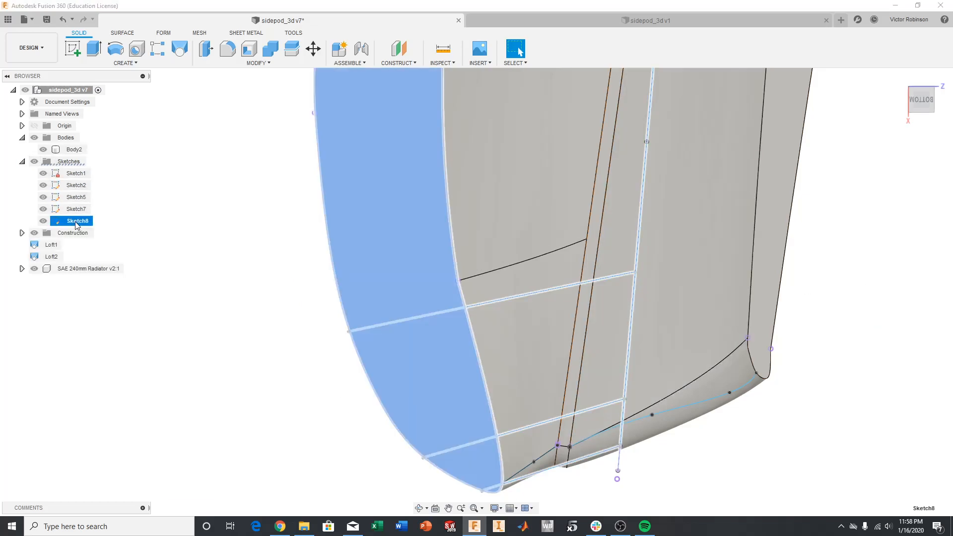
click(77, 223)
click(193, 233)
right_click(87, 222)
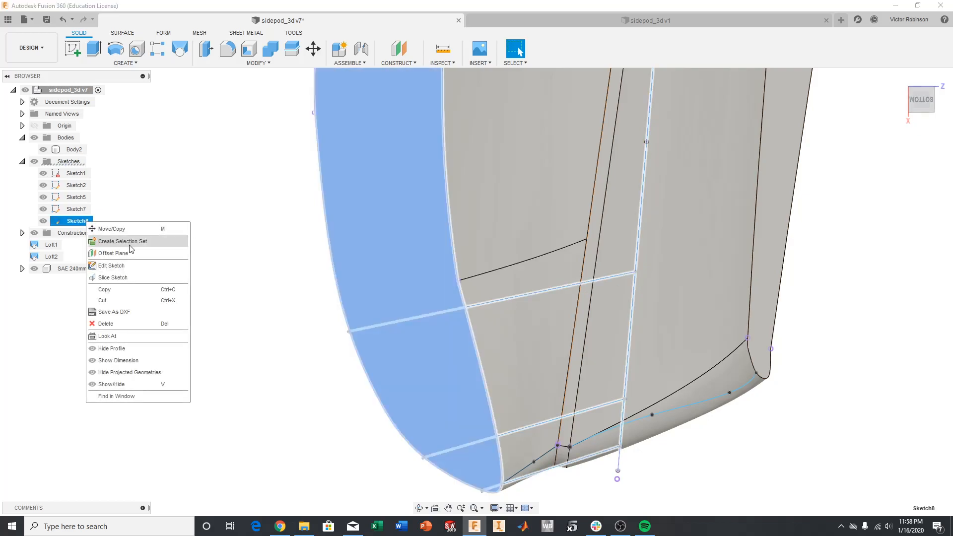
click(118, 269)
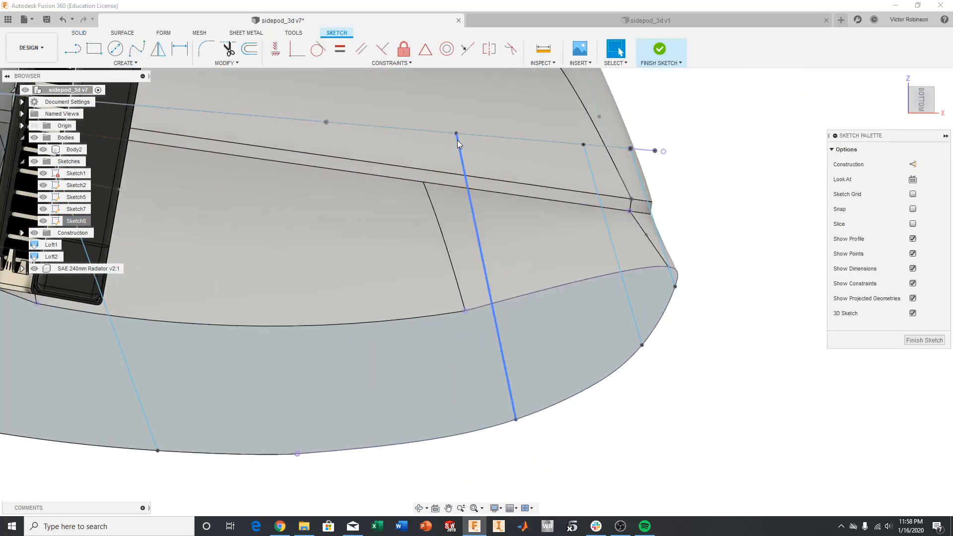
Move the slot-side endpoint of the third spline from the wall end nearest the radiator by X 12.905 mm and Y -2.218 mm.
click(456, 135)
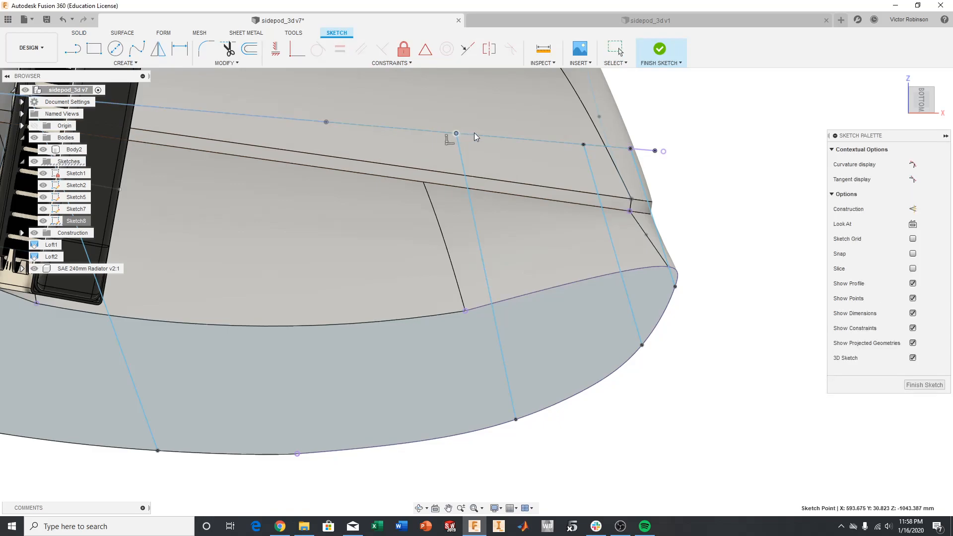
right_click(454, 139)
click(411, 154)
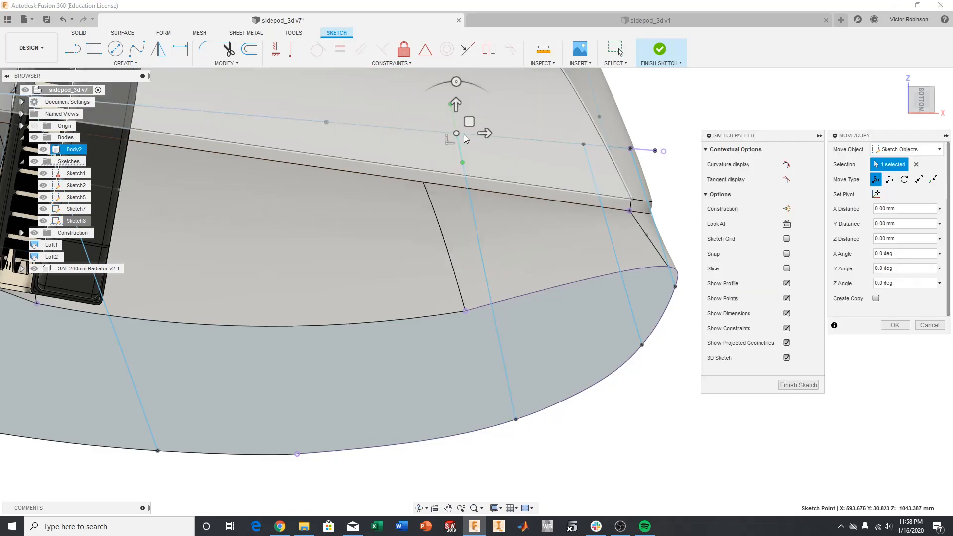
drag(456, 133, 488, 139)
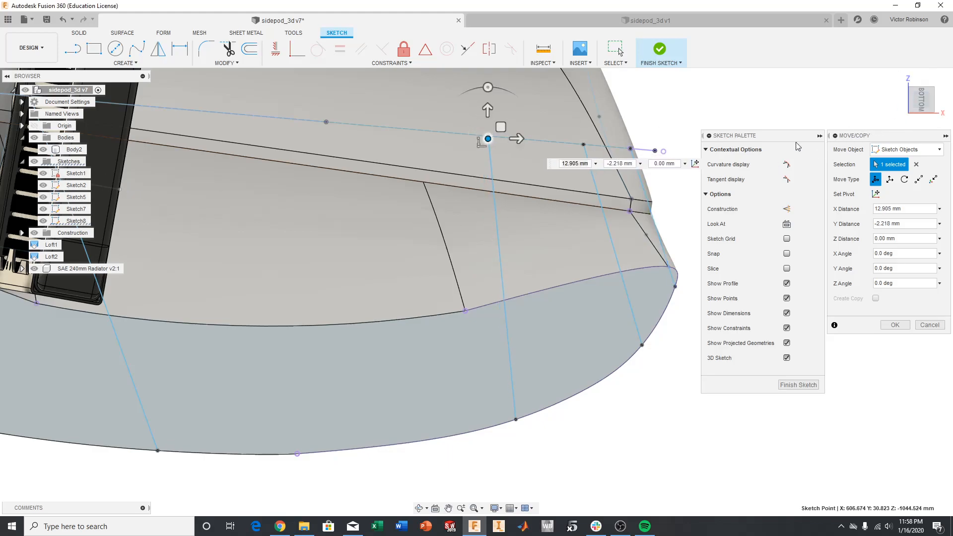
click(944, 83)
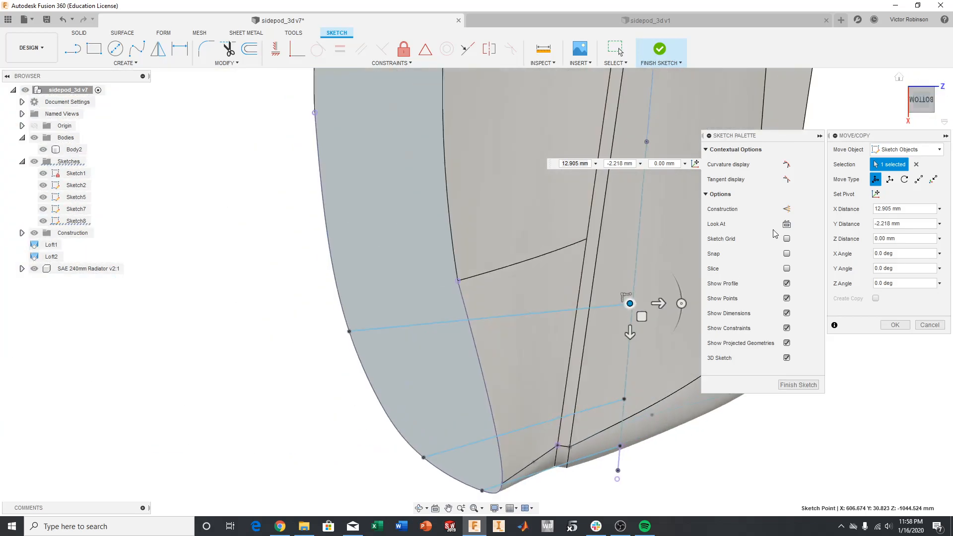
scroll(576, 305, down, 1)
middle_drag(569, 303, 431, 299)
scroll(430, 299, down, 3)
scroll(475, 304, up, 4)
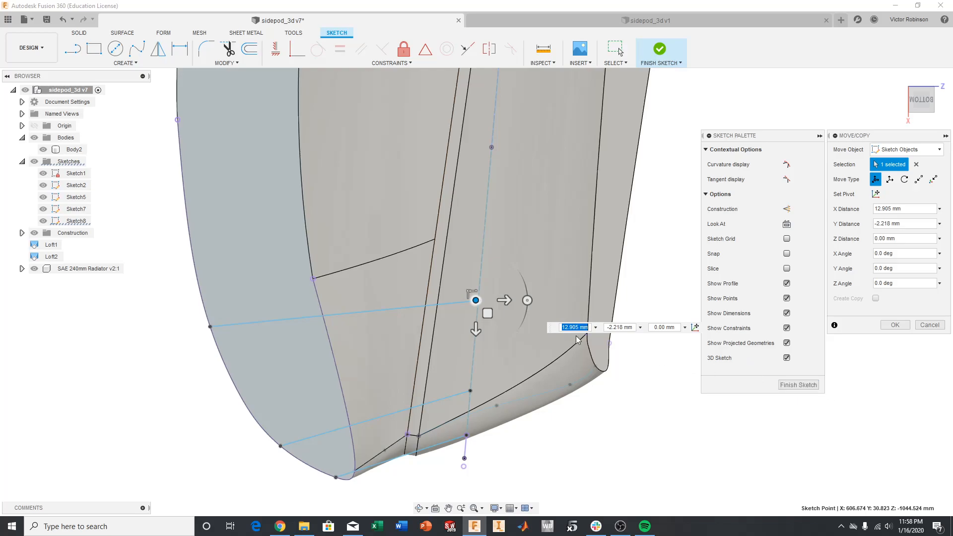
click(900, 329)
Move the slot-side endpoint of the spline crossing the radiator by X 58.135 mm and Y -5.672 mm.
scroll(496, 304, down, 1)
middle_drag(497, 304, 568, 397)
scroll(456, 126, down, 2)
middle_drag(455, 126, 460, 323)
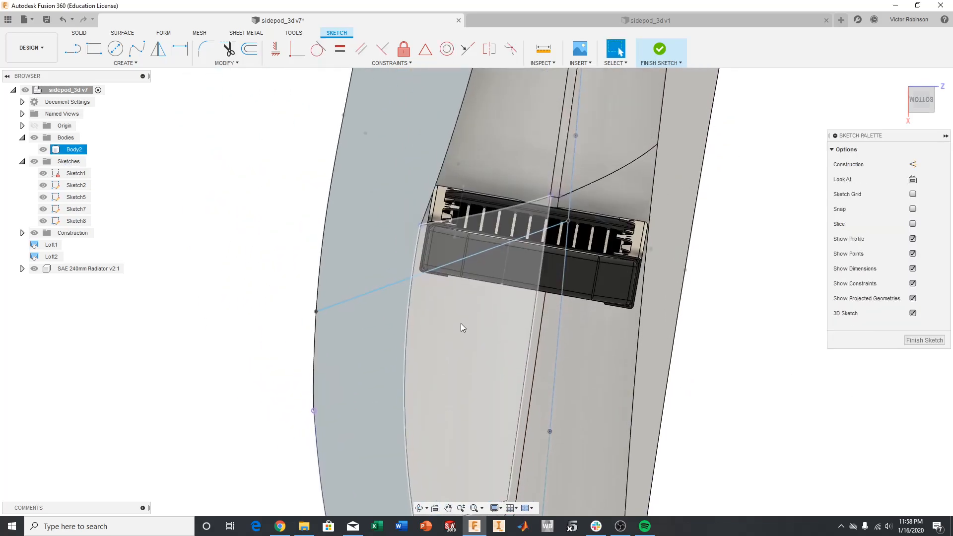
click(526, 237)
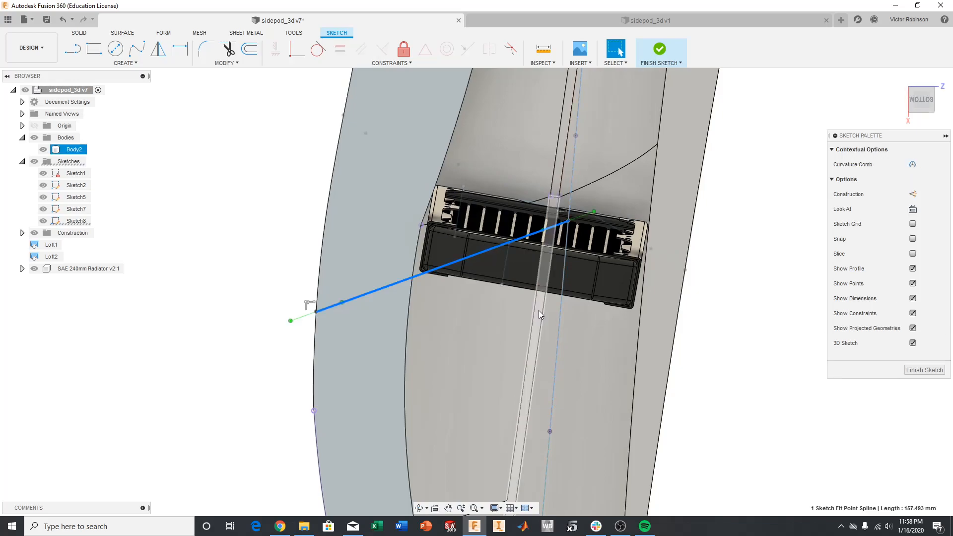
click(568, 222)
right_click(568, 222)
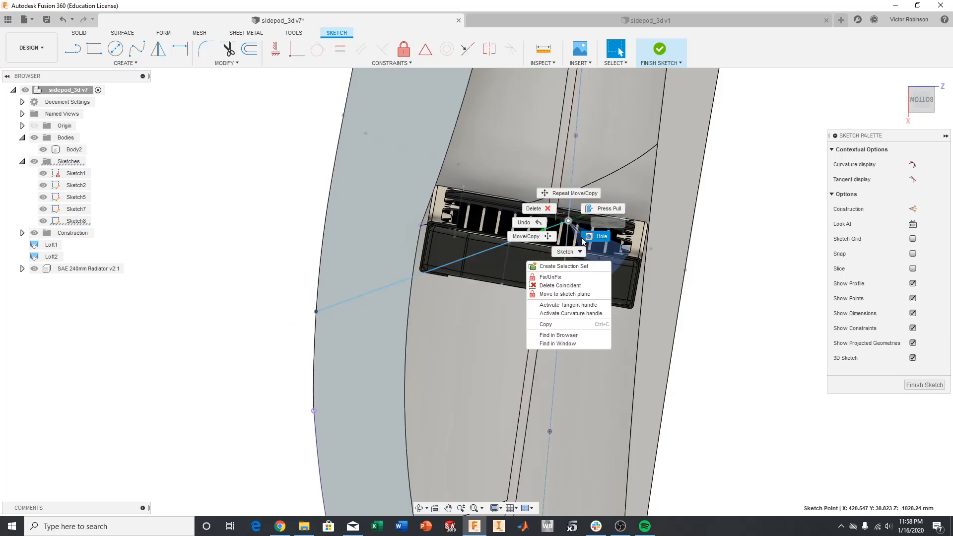
click(537, 237)
mouse_move(568, 222)
mouse_down()
mouse_move(556, 333)
mouse_move(557, 323)
mouse_up()
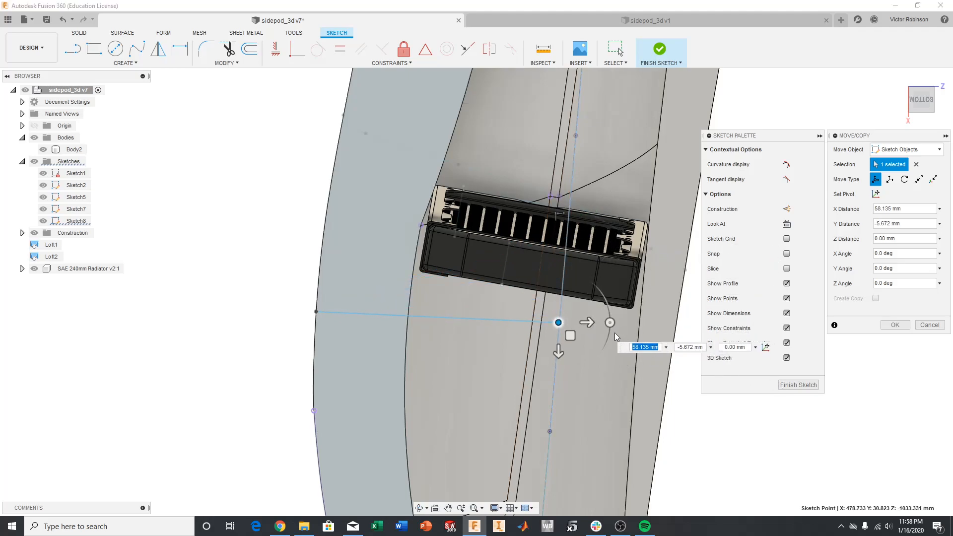
click(894, 325)
scroll(503, 292, down, 6)
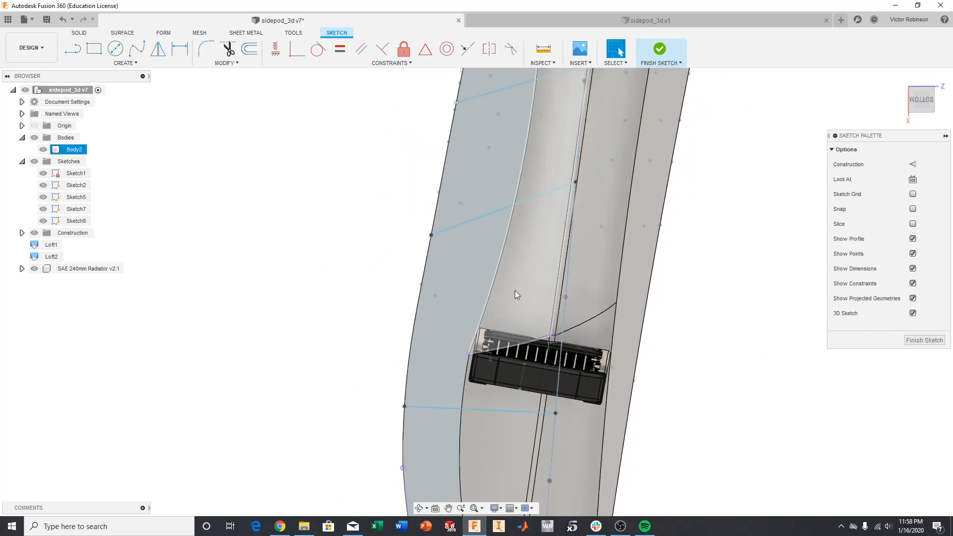
scroll(493, 288, up, 3)
middle_drag(522, 187, 498, 349)
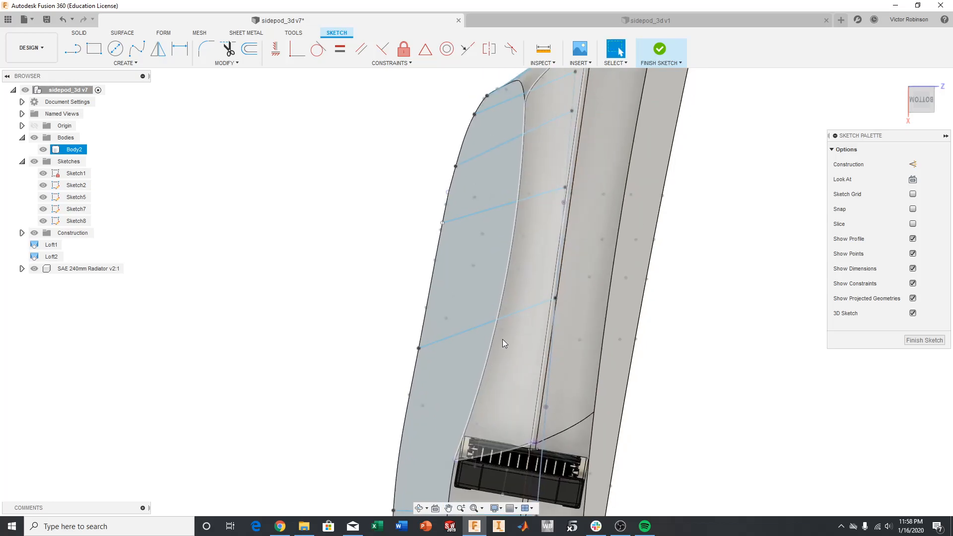
scroll(511, 323, up, 2)
click(521, 303)
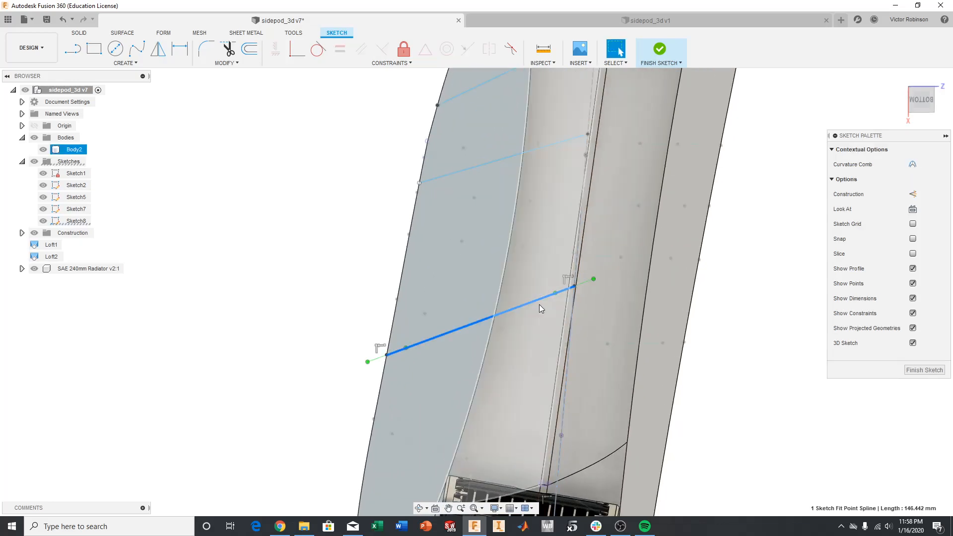
right_click(538, 304)
click(514, 320)
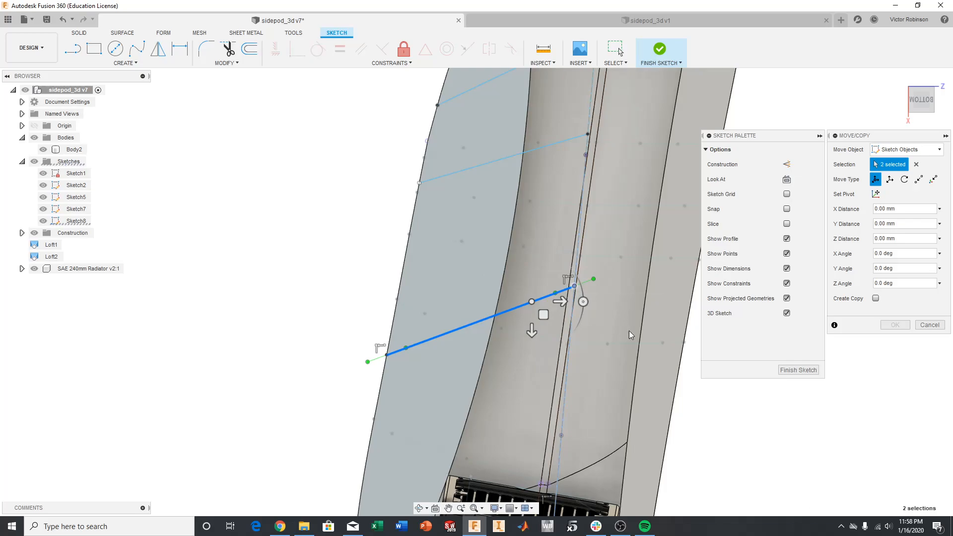
click(928, 325)
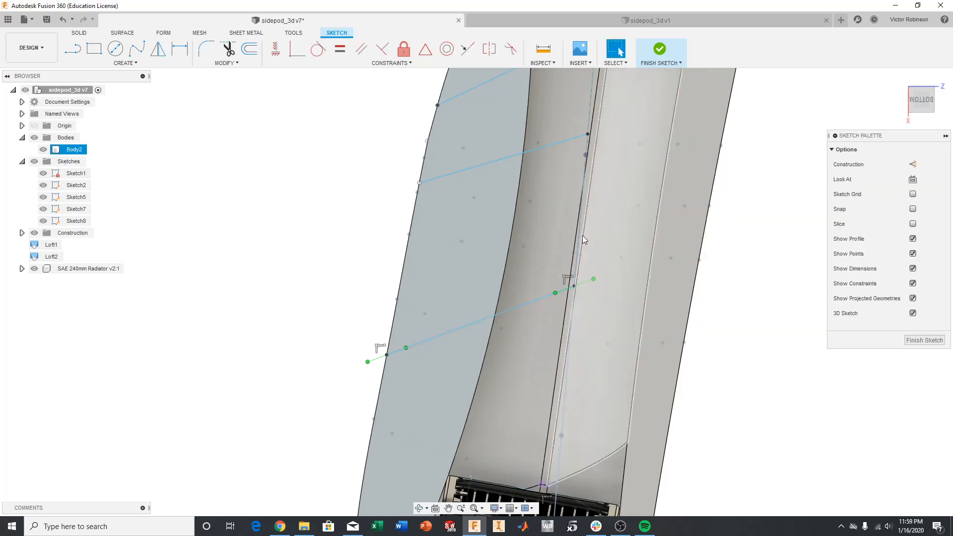
Move the slot-side endpoint of the first spline beyond the radiator by X 62.622 mm and Y -1.055 mm.
right_click(576, 287)
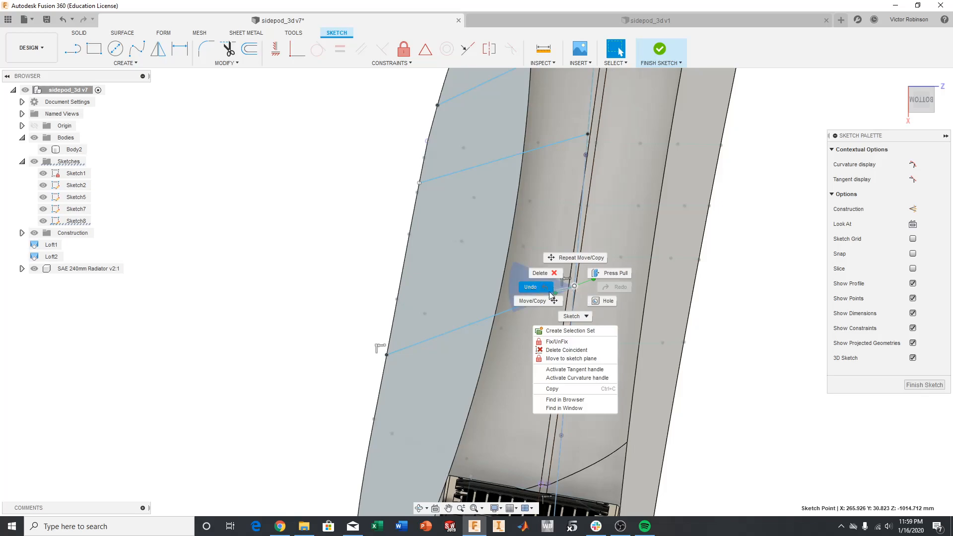
click(526, 301)
mouse_move(574, 287)
mouse_down()
mouse_move(571, 381)
mouse_move(622, 402)
mouse_move(670, 400)
mouse_move(570, 389)
mouse_move(572, 374)
mouse_up()
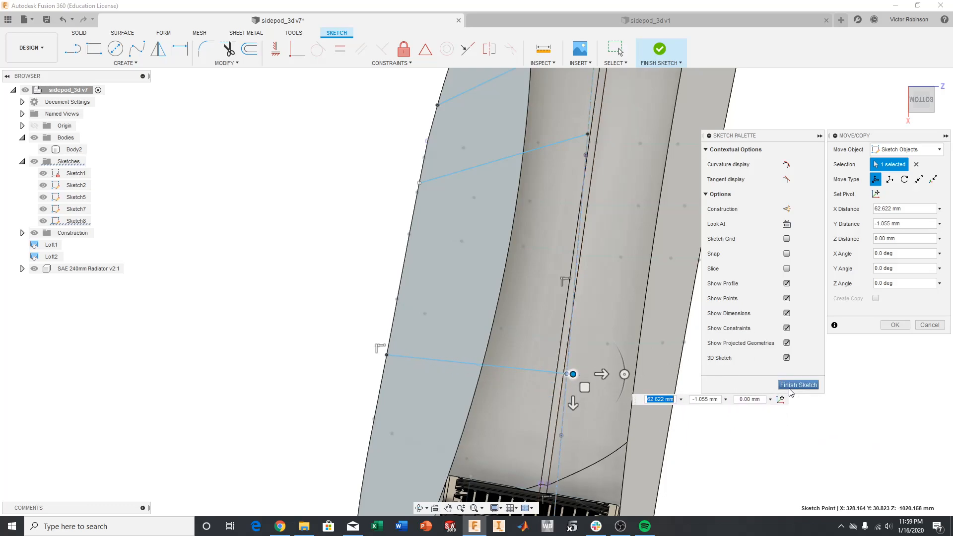
click(885, 325)
Move the slot-side endpoint of the second spline beyond the radiator along the slot edge until the spline runs nearly straight across.
middle_drag(440, 246, 467, 362)
click(534, 280)
click(544, 284)
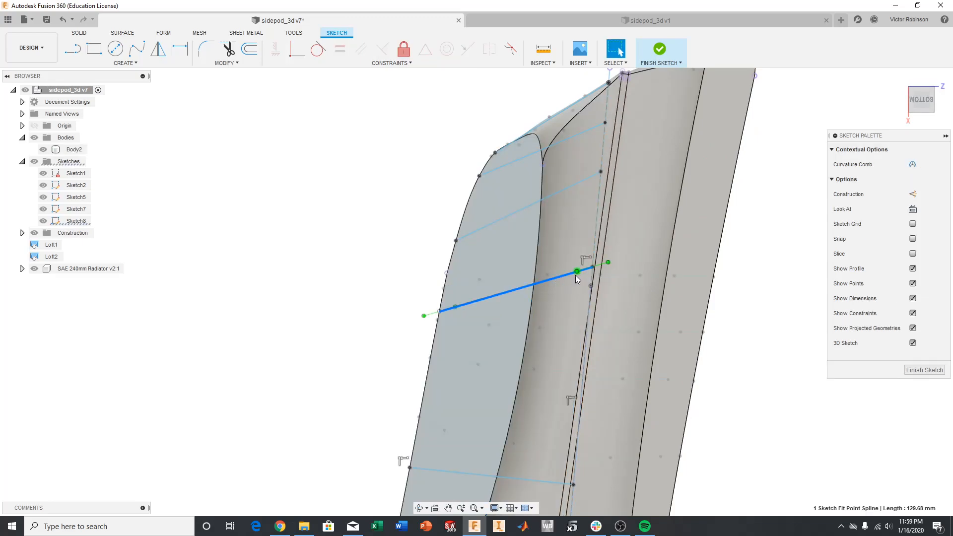
right_click(579, 296)
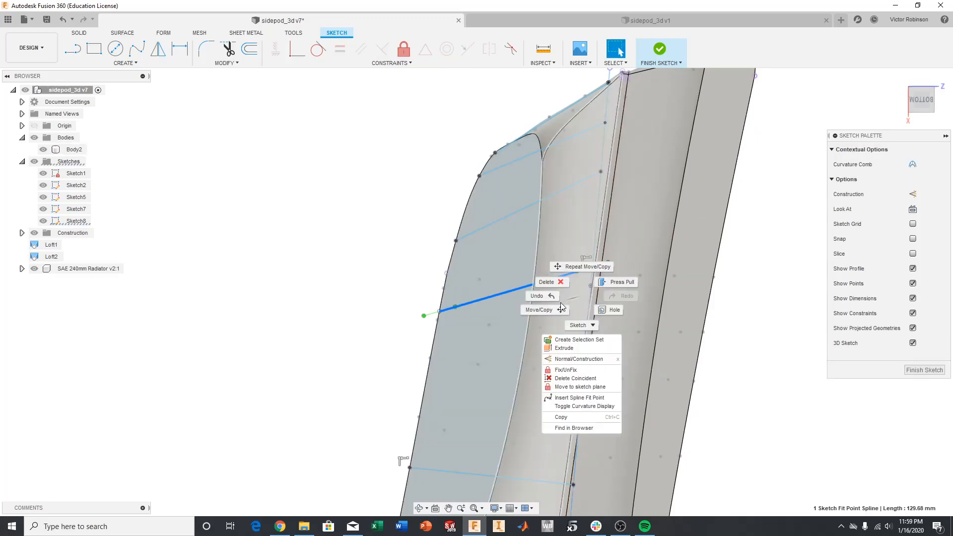
click(754, 297)
click(593, 266)
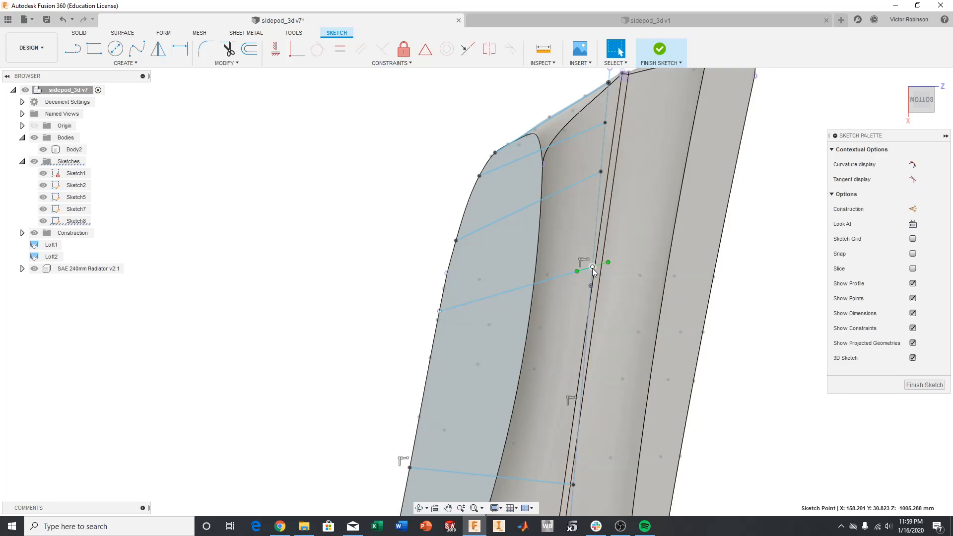
right_click(593, 269)
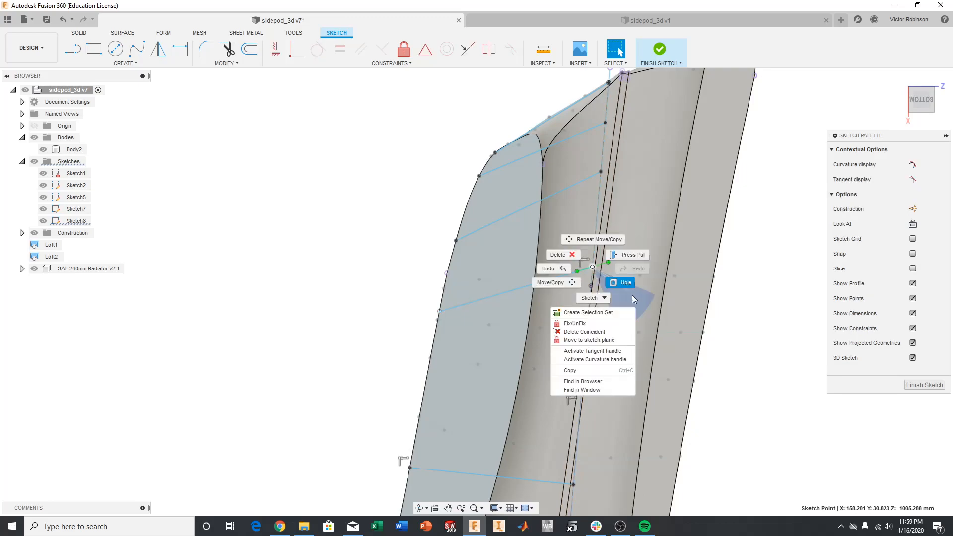
click(545, 280)
drag(603, 268, 589, 318)
click(894, 324)
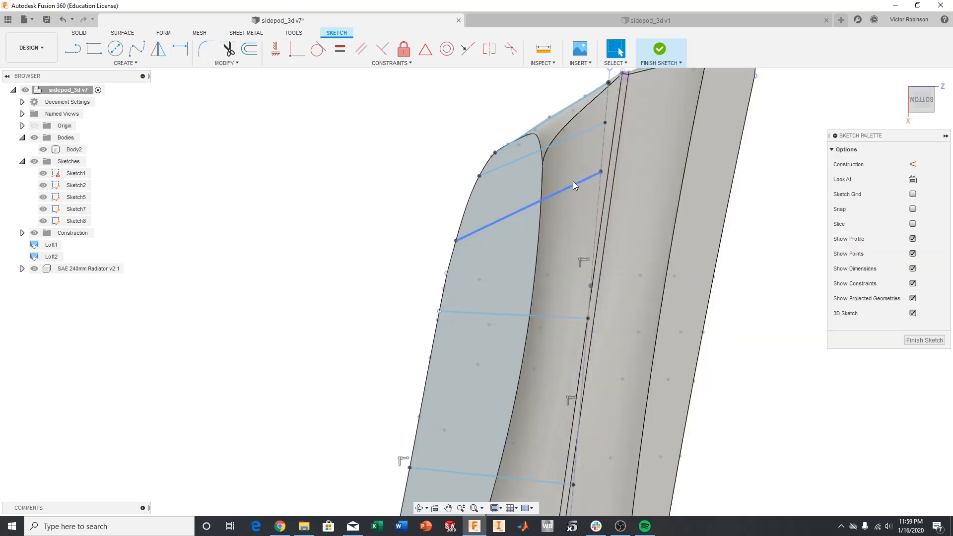
Move the slot-side endpoint of the third spline beyond the radiator by X 52.244 mm and Y -5.031 mm.
right_click(601, 173)
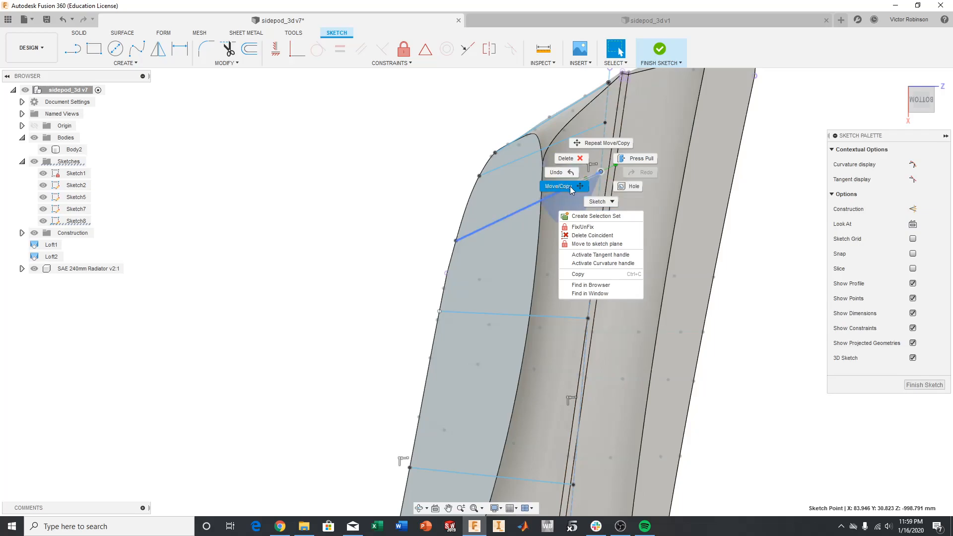
click(570, 186)
drag(601, 172, 594, 238)
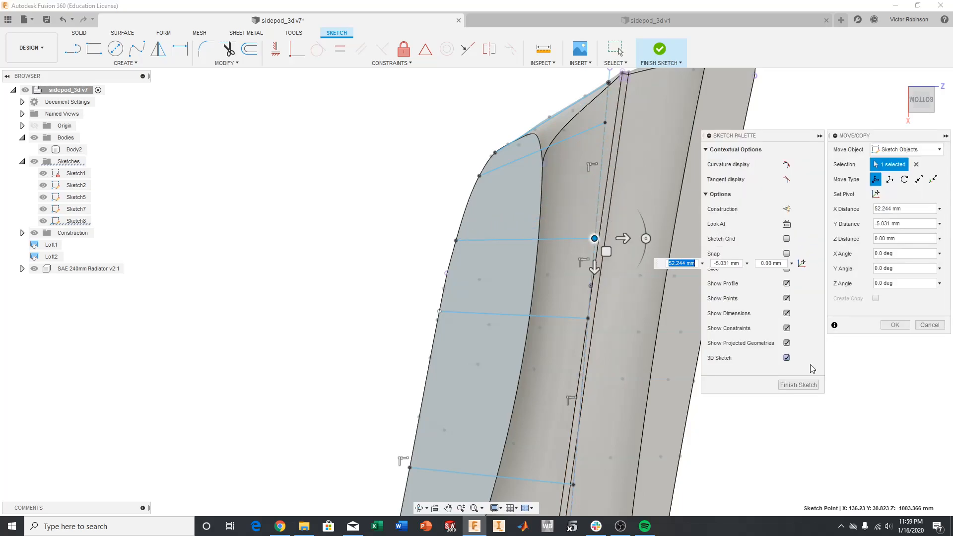
click(879, 328)
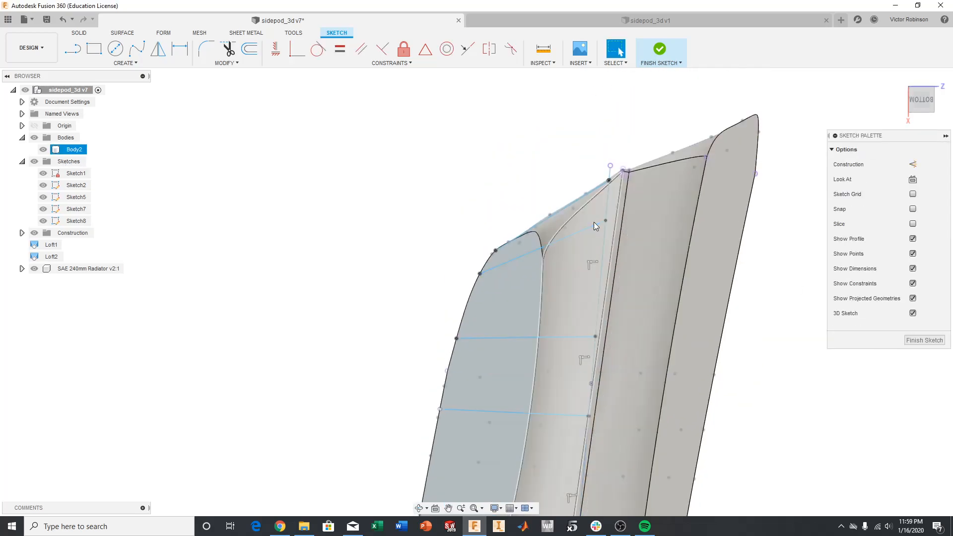
Examine the direction and slope of the adjusted bridging splines from below, from the back and at a tilted angle.
scroll(540, 225, up, 3)
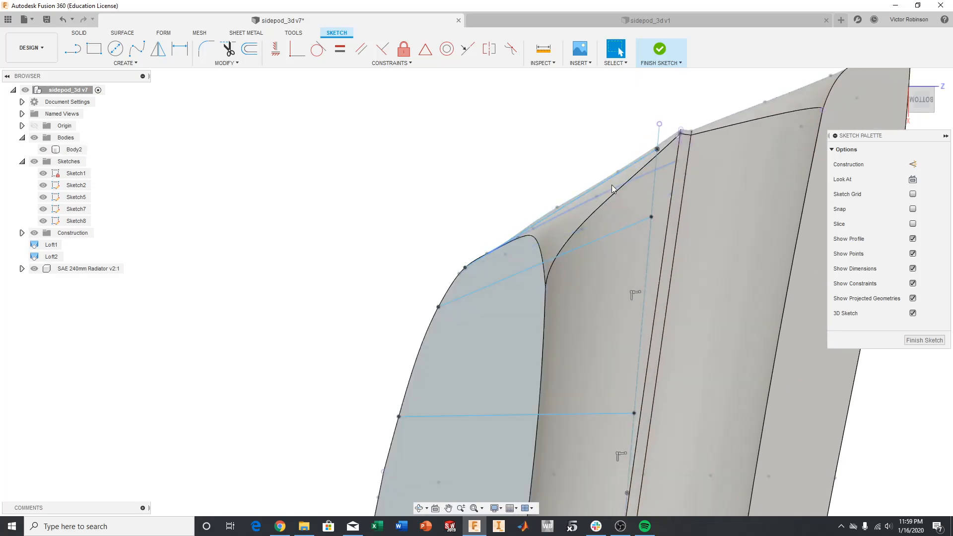
scroll(580, 278, down, 3)
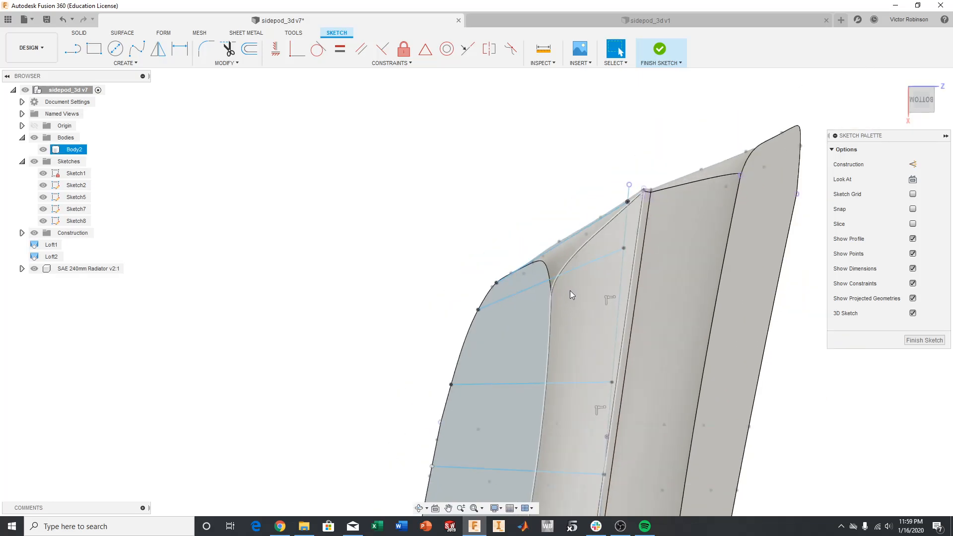
scroll(557, 313, down, 2)
middle_drag(552, 314, 697, 208)
scroll(665, 274, down, 3)
middle_drag(560, 251, 479, 164)
middle_drag(599, 360, 564, 286)
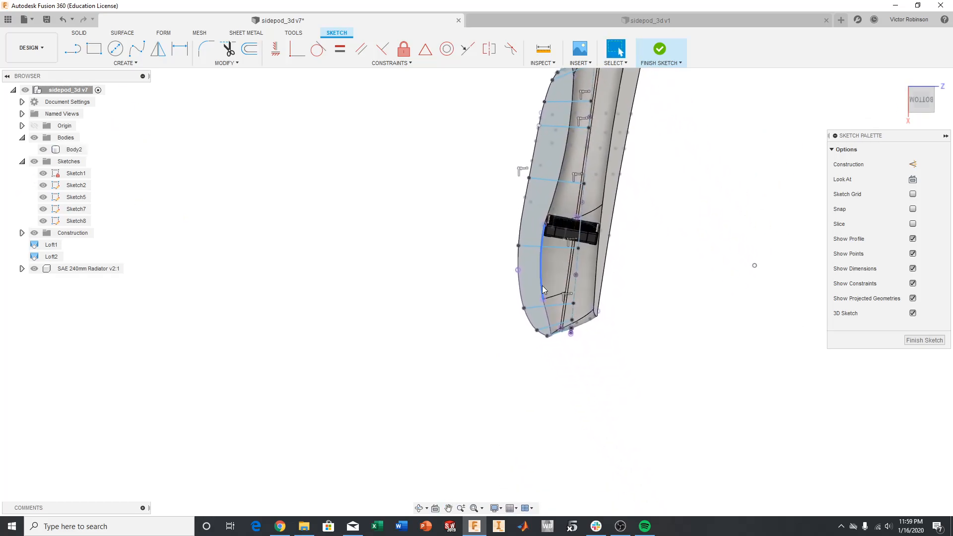
drag(923, 106, 923, 56)
scroll(633, 301, up, 10)
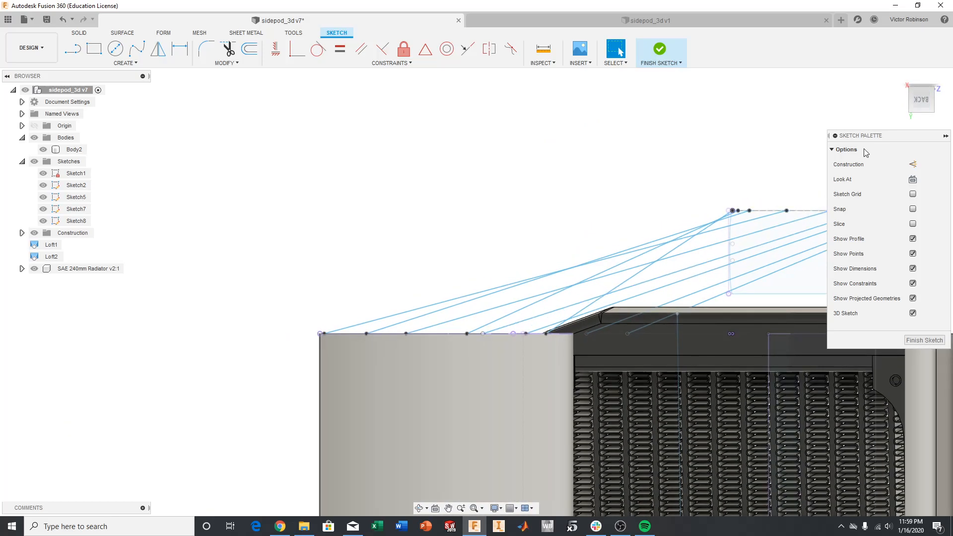
scroll(660, 311, down, 10)
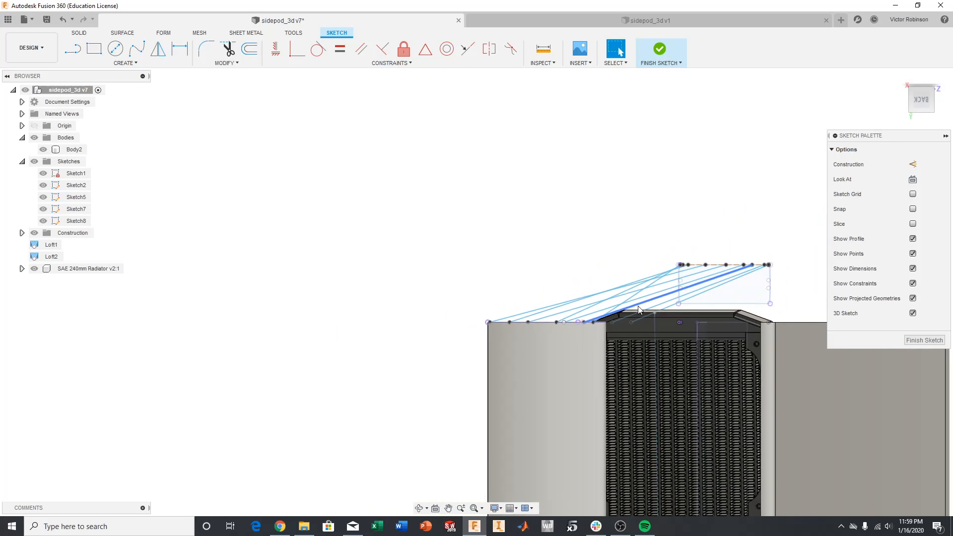
scroll(661, 311, up, 10)
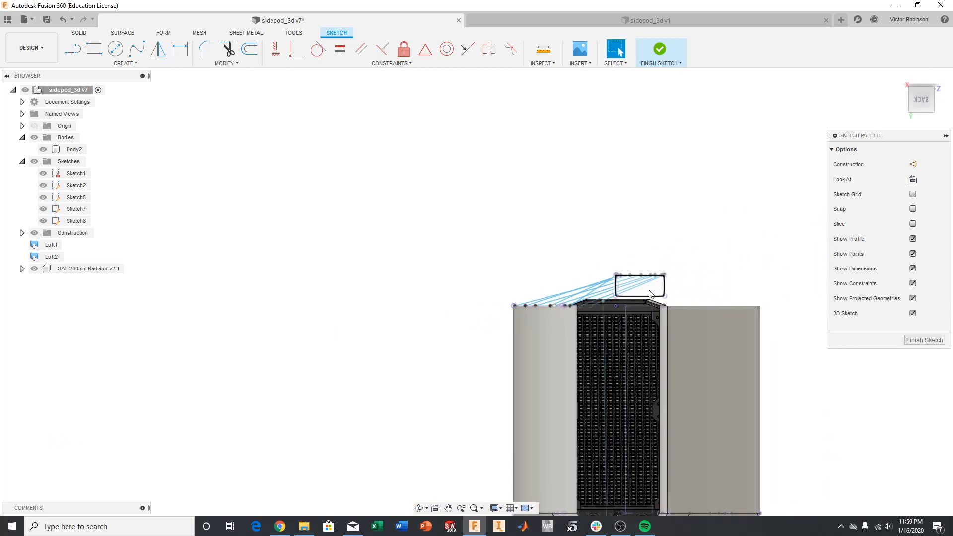
drag(919, 95, 935, 104)
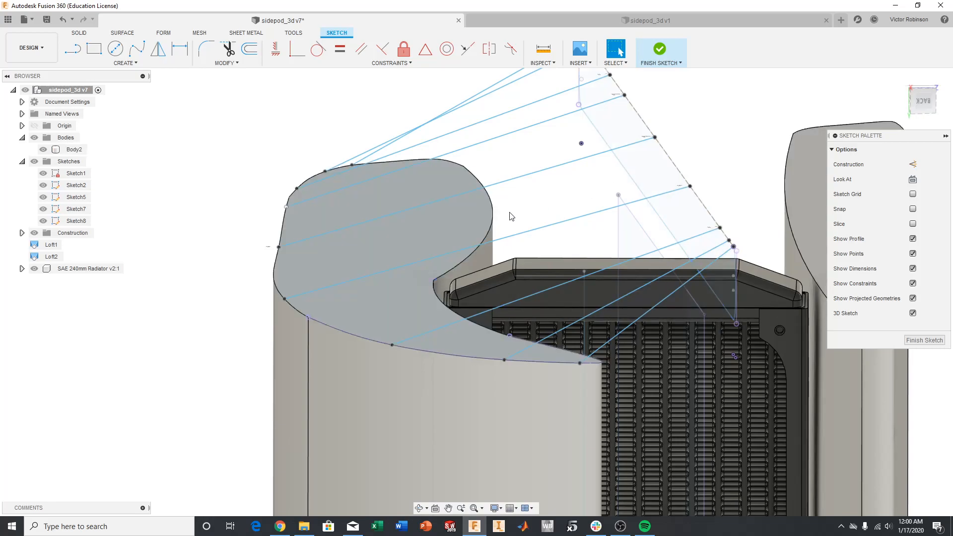
click(923, 99)
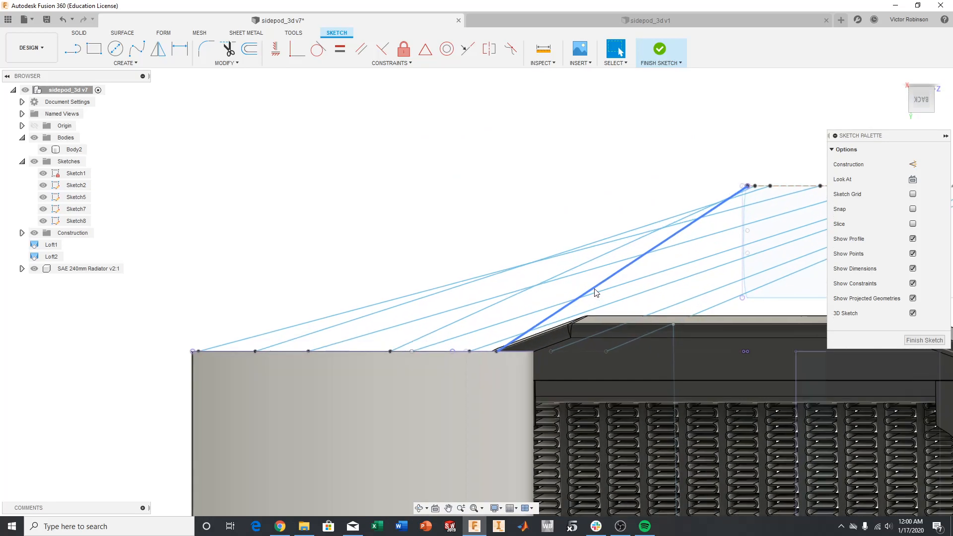
Insert two fit points along the bridging spline nearest the S-curved wall's tip.
click(596, 291)
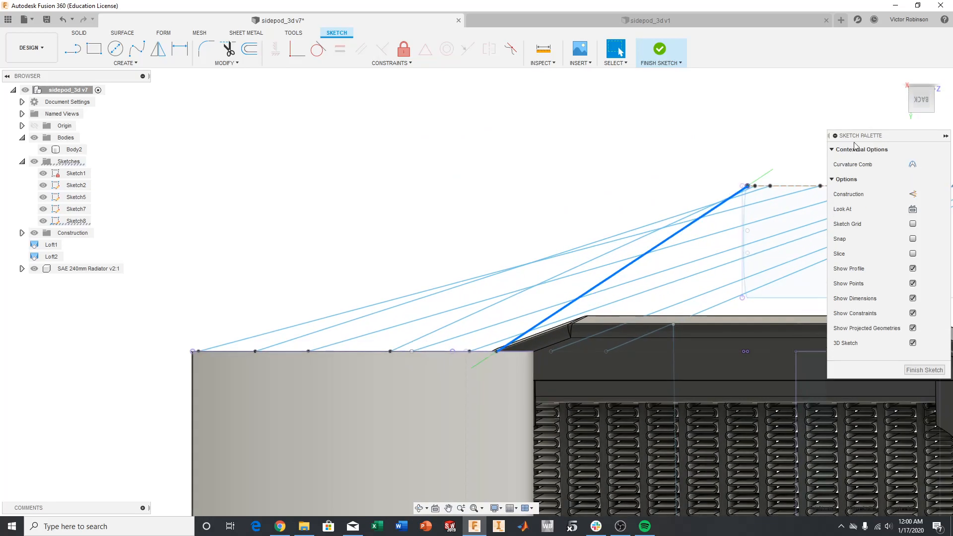
click(713, 83)
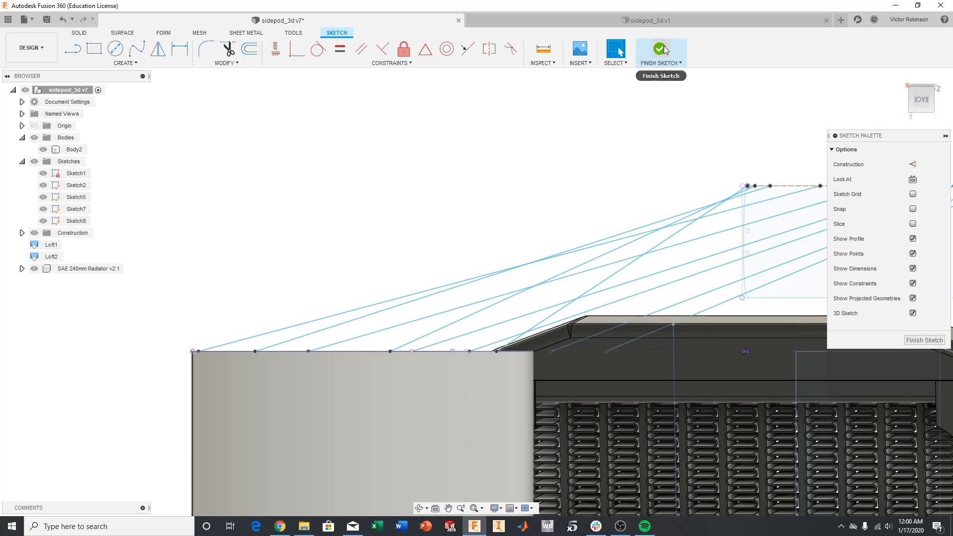
click(610, 278)
right_click(610, 280)
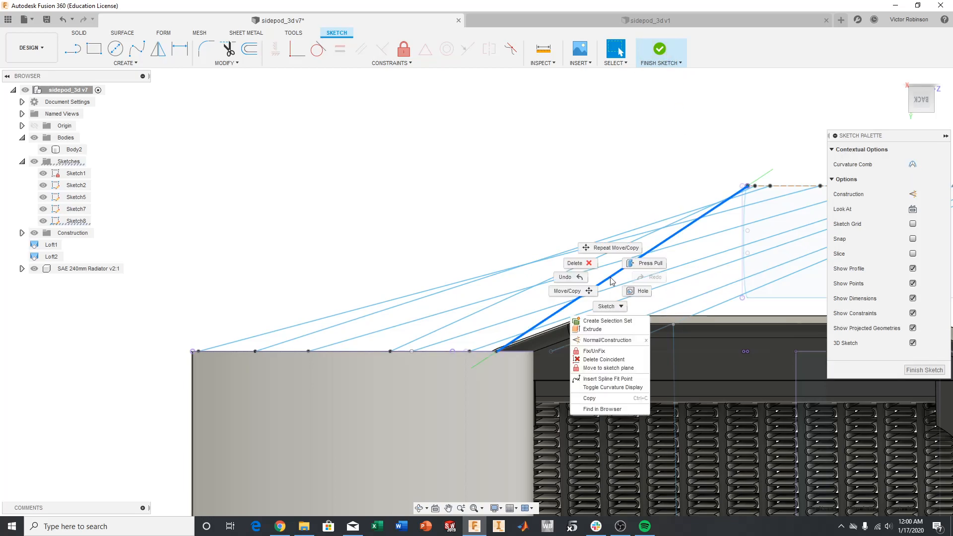
click(604, 379)
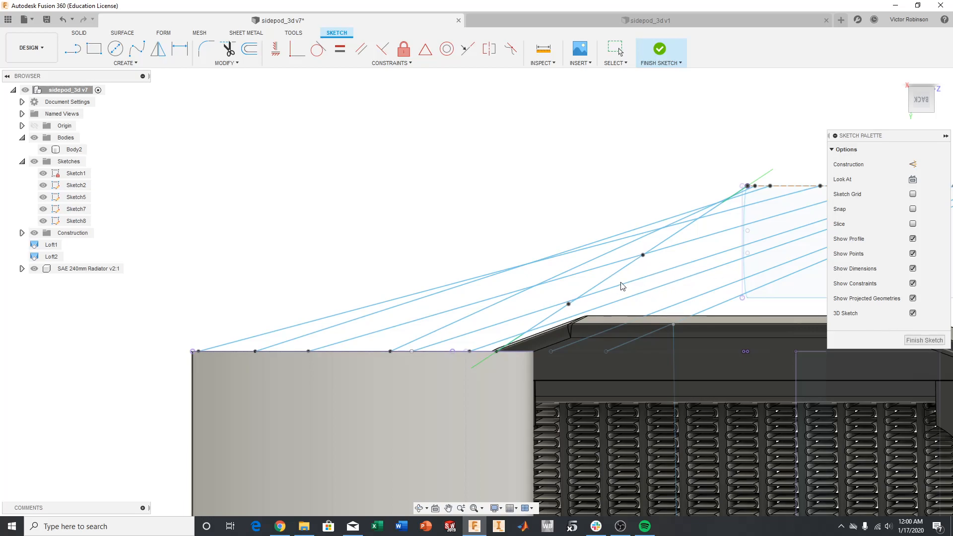
Bow the spline nearest the tip outward by moving its slot-side fit point Y 5.657 mm and Z 9.871 mm and raising its wall-side fit point.
click(646, 253)
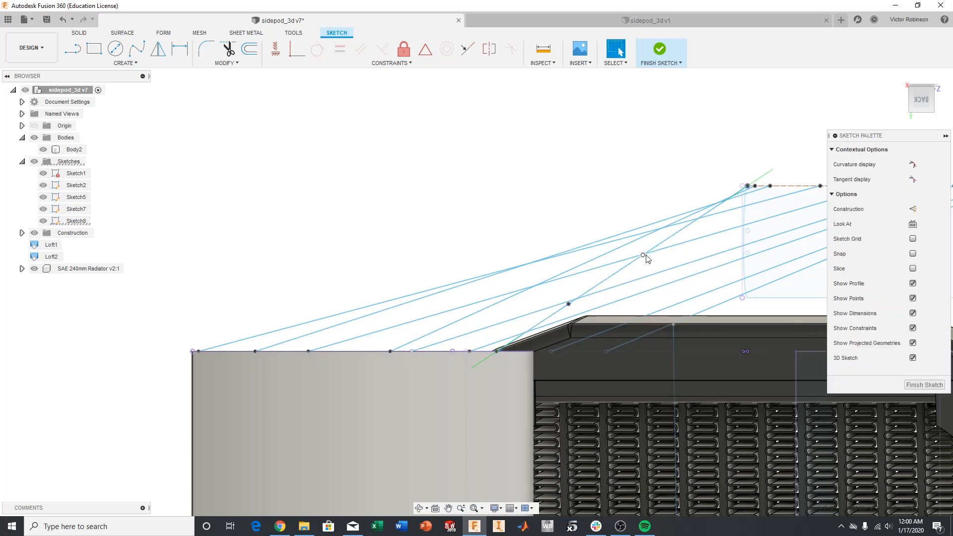
right_click(647, 256)
click(603, 268)
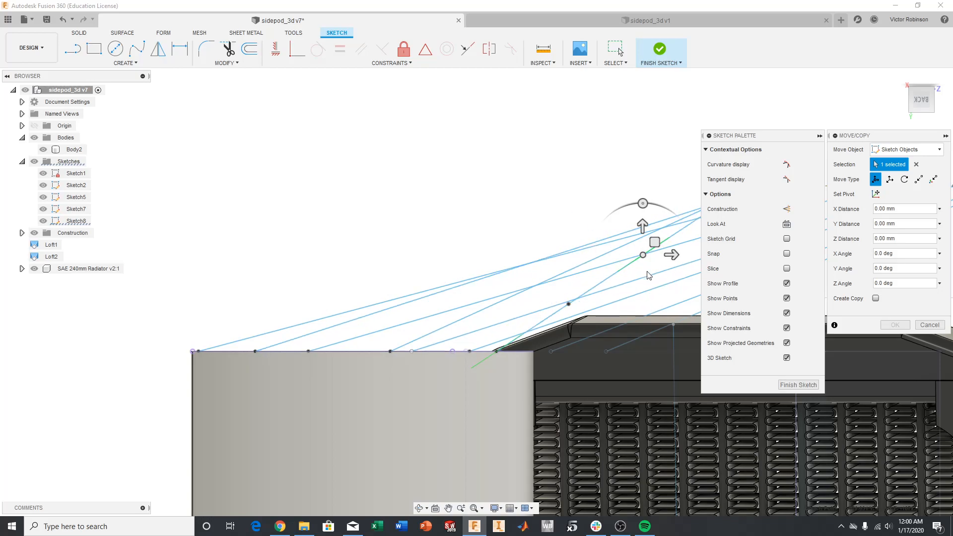
click(642, 257)
mouse_move(643, 257)
mouse_down()
mouse_move(639, 241)
mouse_move(613, 240)
mouse_move(433, 280)
mouse_move(427, 241)
mouse_move(450, 232)
mouse_up()
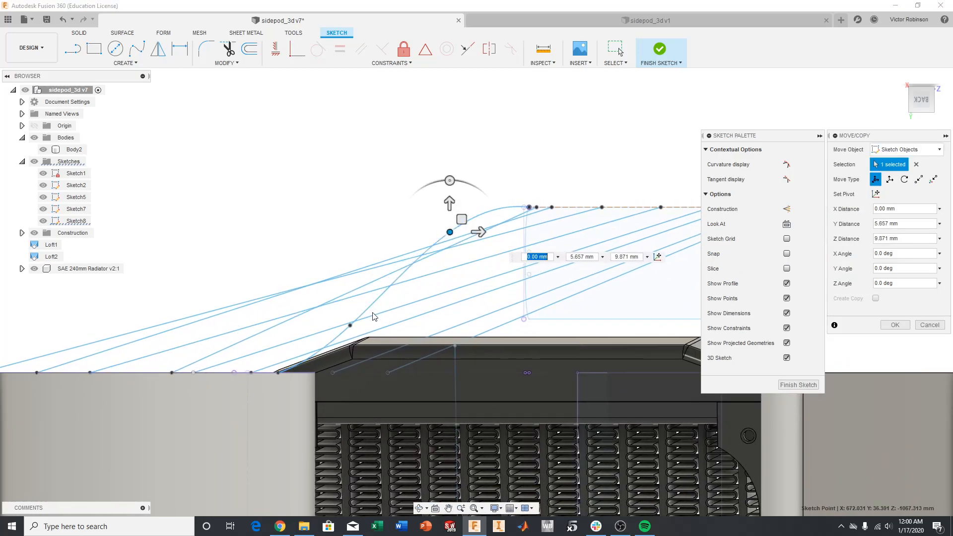
click(350, 326)
mouse_move(350, 328)
mouse_down()
mouse_move(315, 272)
mouse_move(321, 230)
mouse_up()
Refine the arch by moving its slot-side fit point Y 1.109 mm and Z 5.657 mm, level with the slot edge, and nudging the wall-side point.
click(450, 232)
drag(450, 232, 455, 207)
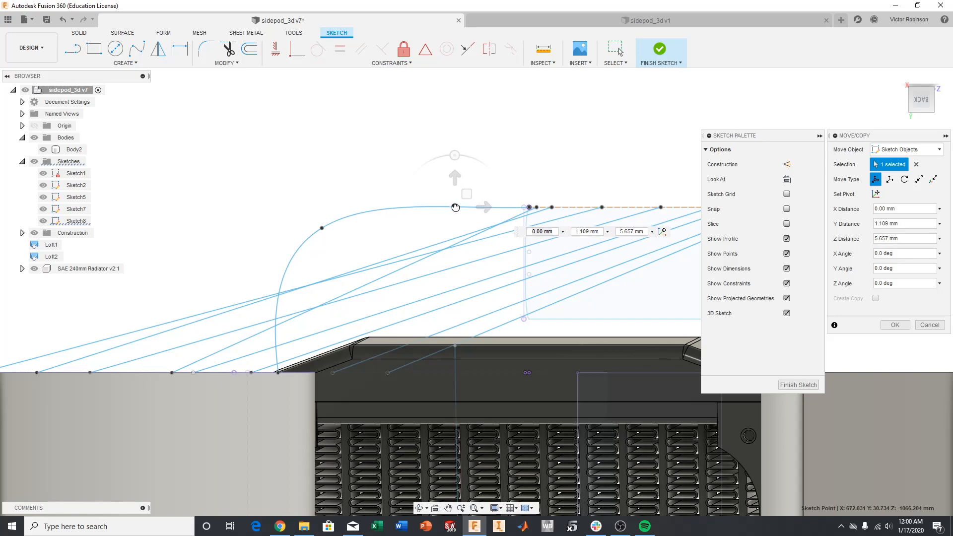
click(322, 228)
drag(322, 228, 340, 229)
scroll(610, 278, down, 3)
click(902, 325)
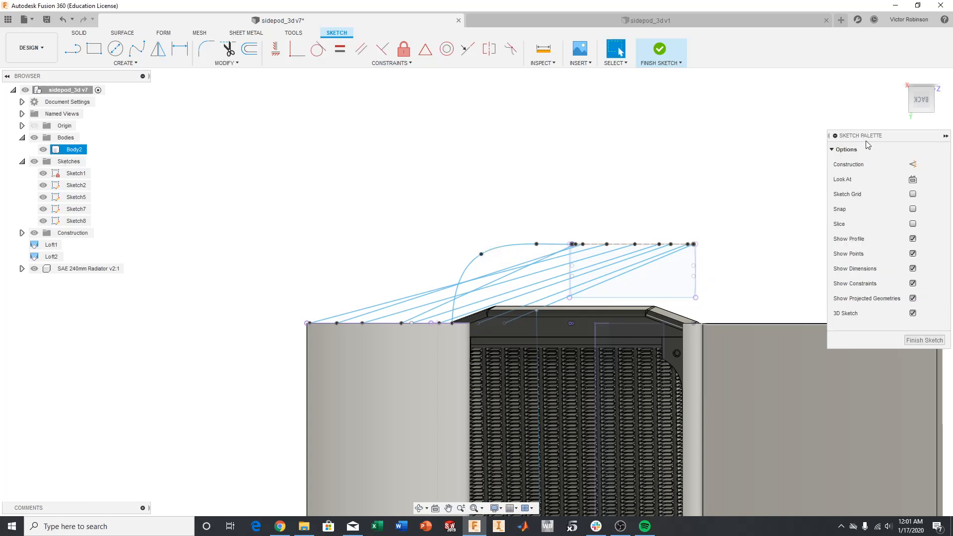
Insert two fit points along the second bridging spline from the wall's tip.
click(911, 95)
mouse_move(477, 293)
shift+middle_down()
mouse_move(495, 338)
mouse_move(483, 406)
mouse_move(448, 348)
mouse_move(407, 339)
mouse_move(403, 298)
mouse_move(439, 315)
mouse_move(472, 297)
shift+middle_up()
mouse_move(581, 317)
shift+middle_down()
mouse_move(561, 253)
mouse_move(585, 287)
shift+middle_up()
click(561, 283)
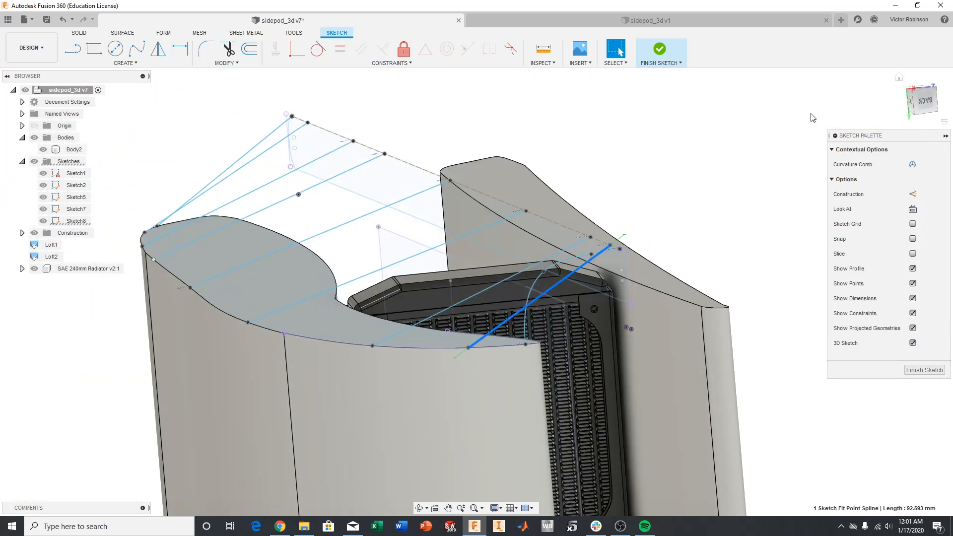
right_click(549, 292)
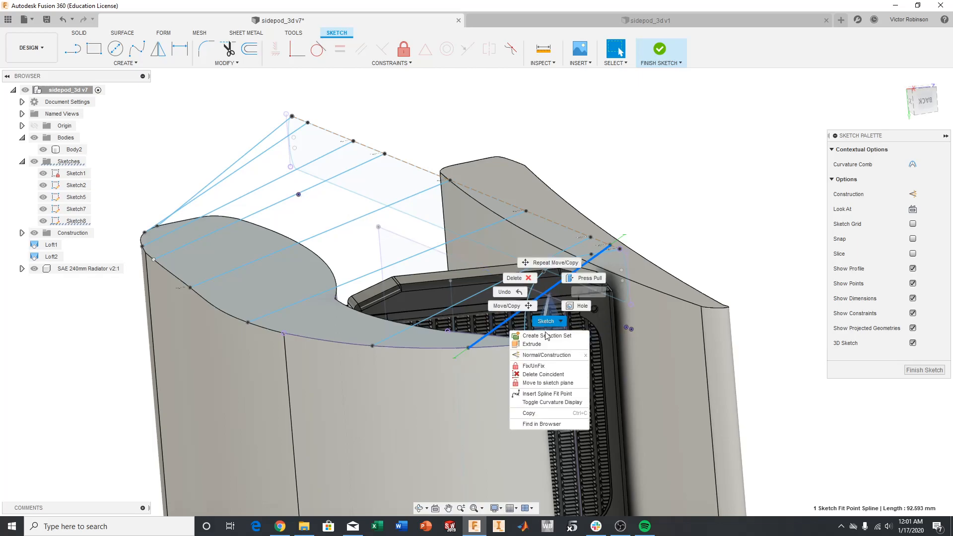
click(545, 393)
scroll(505, 337, up, 5)
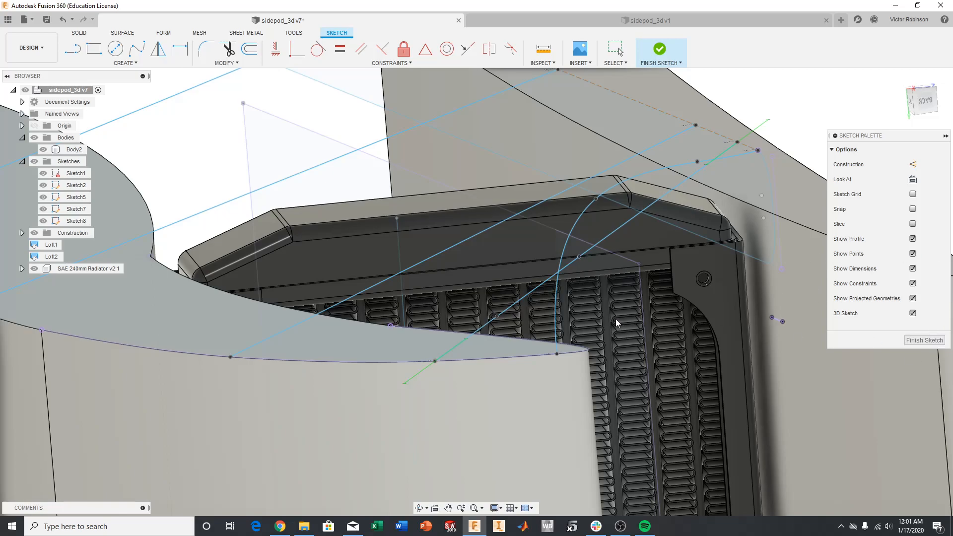
Bow the second spline outward by raising its slot-side fit point and moving its wall-side fit point Y -1.255 mm and Z 24.992 mm.
click(925, 101)
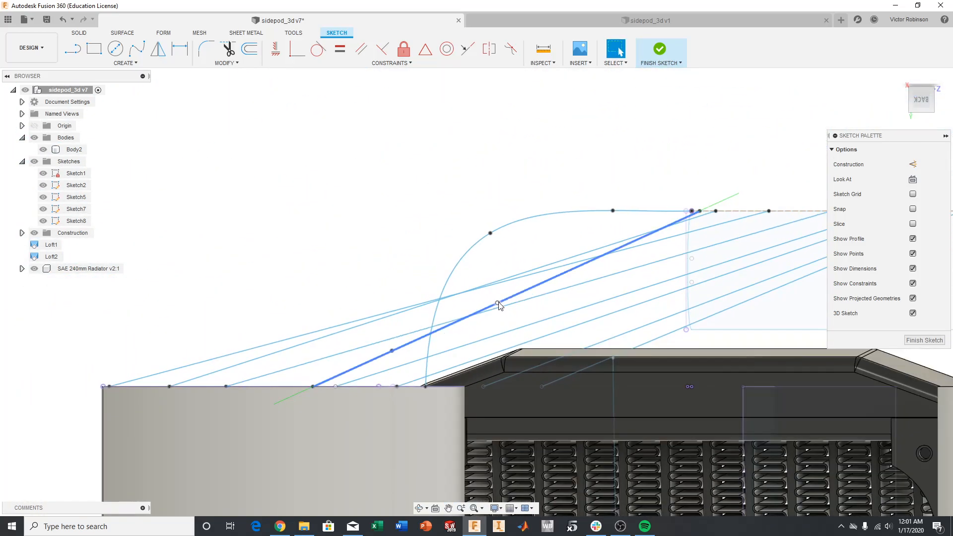
right_click(496, 303)
click(456, 315)
drag(496, 303, 546, 229)
click(392, 351)
drag(391, 350, 386, 232)
middle_drag(532, 268, 408, 296)
click(820, 136)
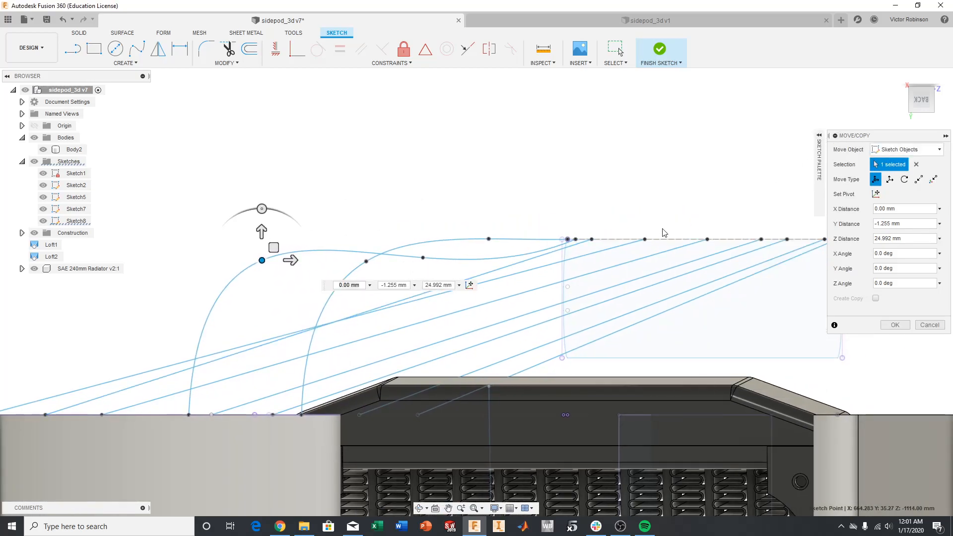
Smooth the second spline by moving its slot-side fit point Y 6.17 mm, Z 4.81 mm and its wall-side point Y 0.732 mm, Z -2.301 mm.
click(423, 257)
drag(422, 256, 452, 235)
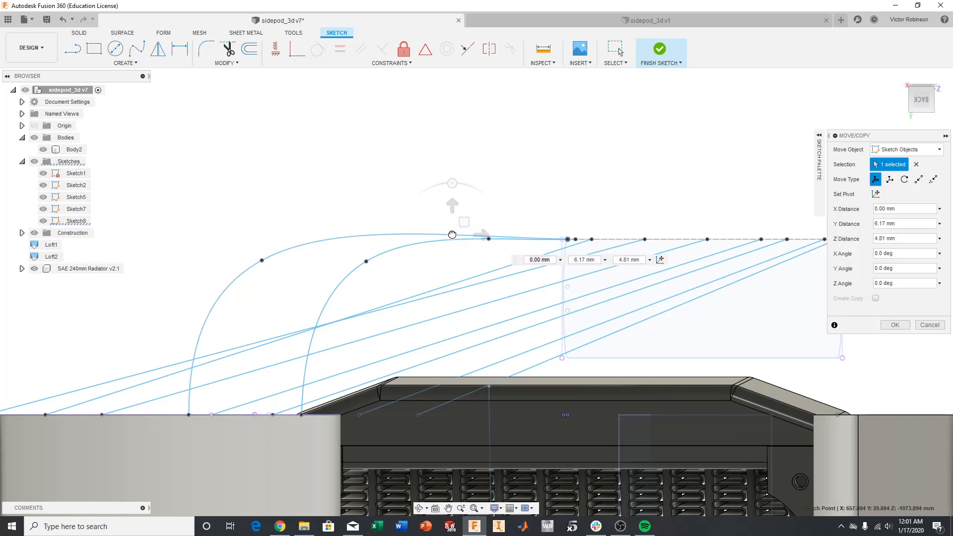
click(262, 260)
drag(262, 260, 265, 271)
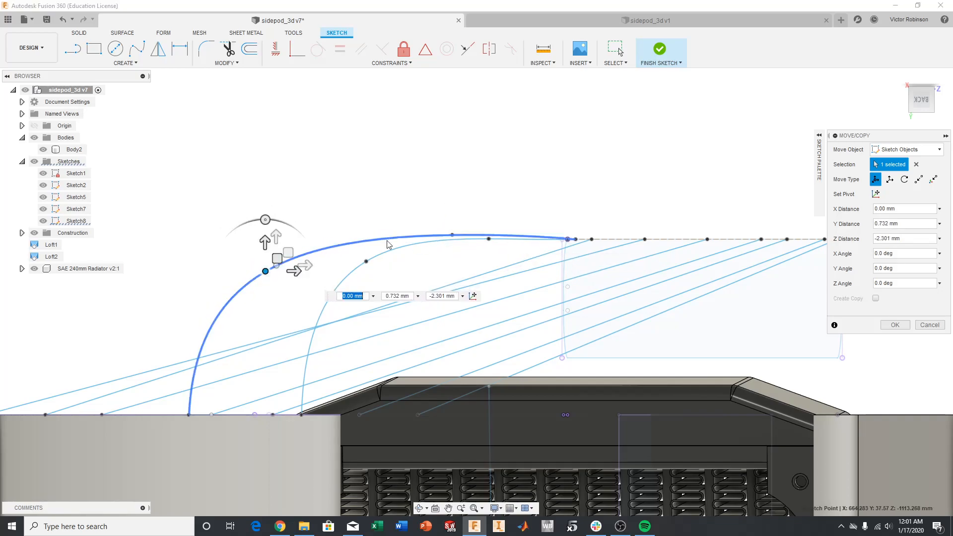
Shift the second spline's slot-side fit point by Y 0.105 mm and Z -1.255 mm and apply the move.
click(451, 234)
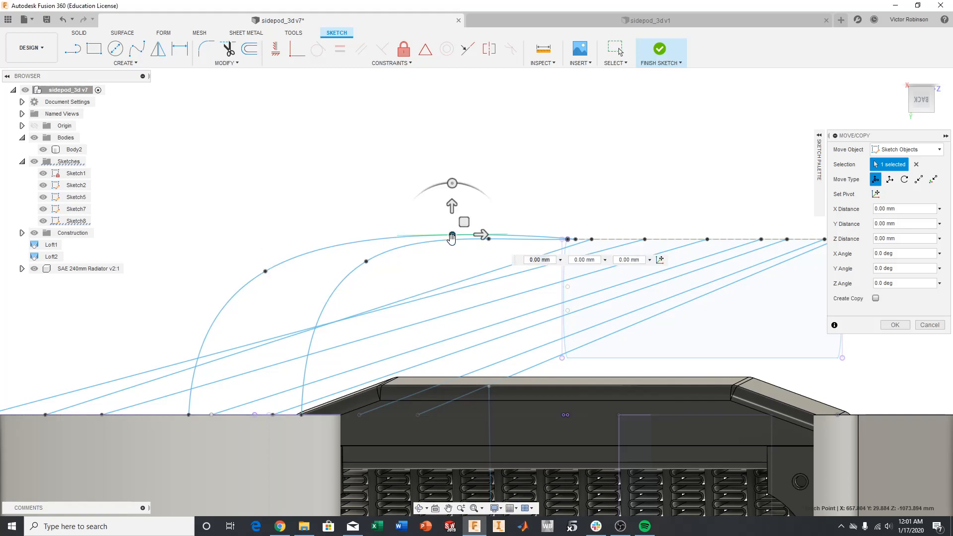
drag(452, 236, 453, 241)
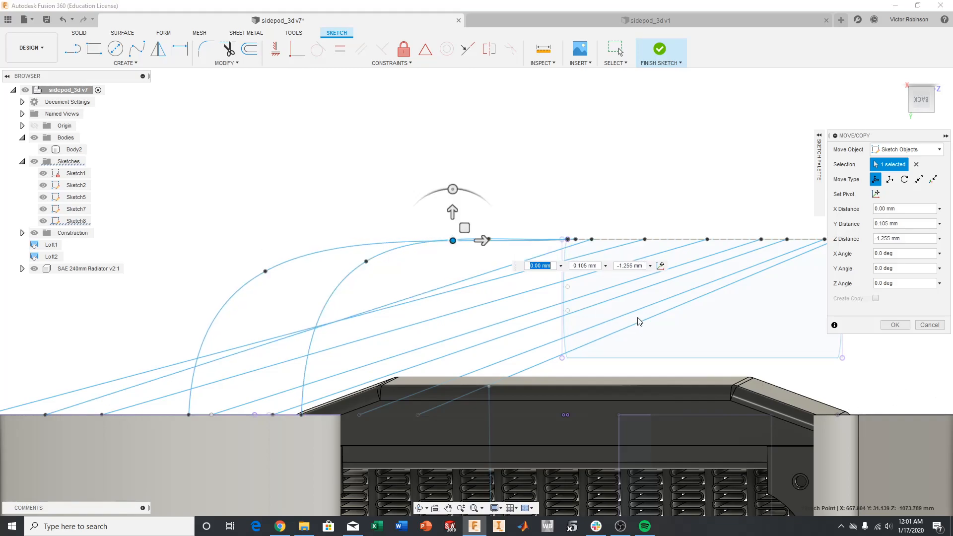
click(895, 324)
Insert two fit points along the third bridging spline from the wall's tip.
scroll(447, 288, down, 3)
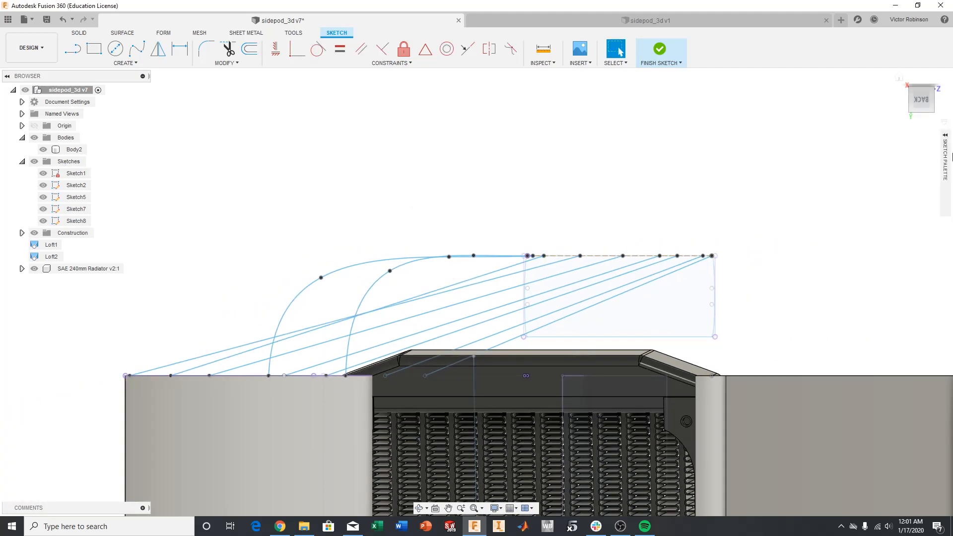
drag(918, 105, 931, 119)
click(418, 354)
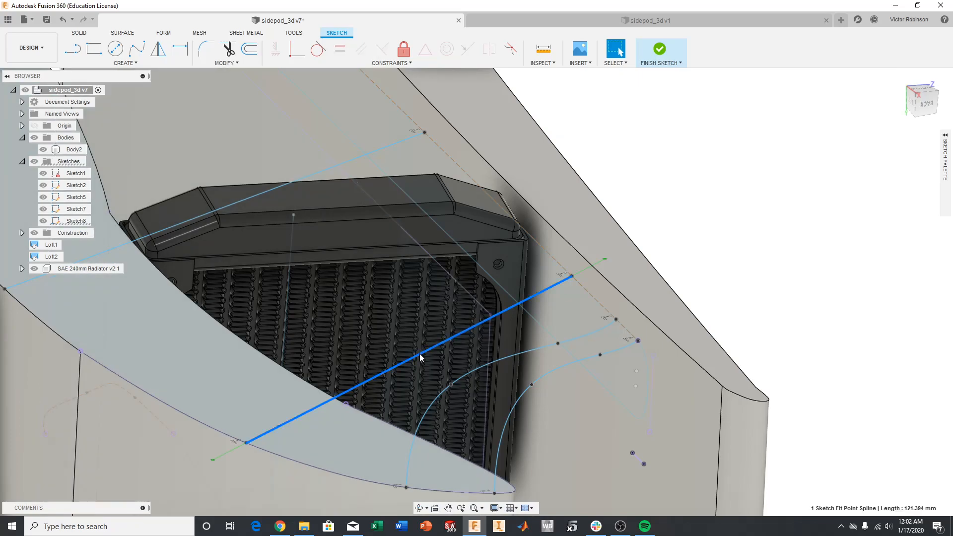
right_click(418, 354)
click(417, 455)
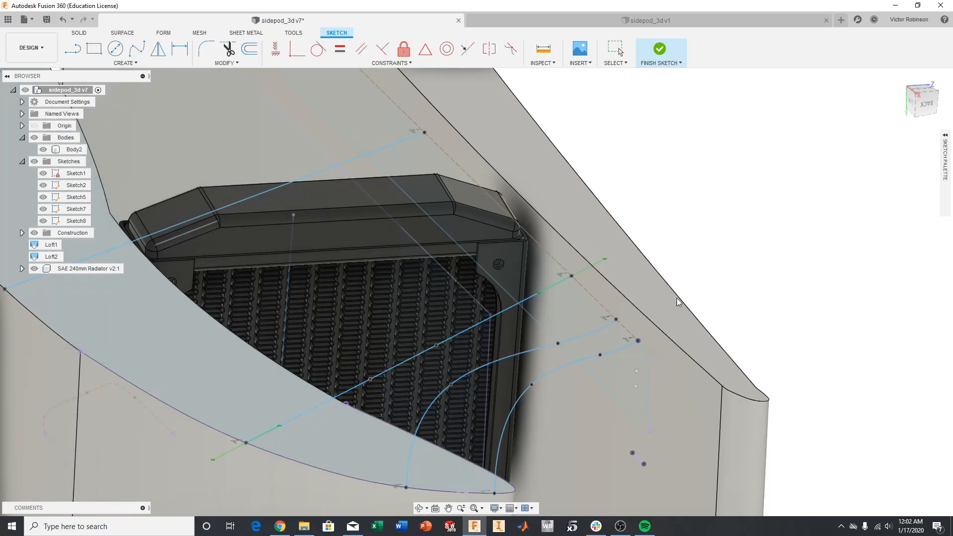
key(Escape)
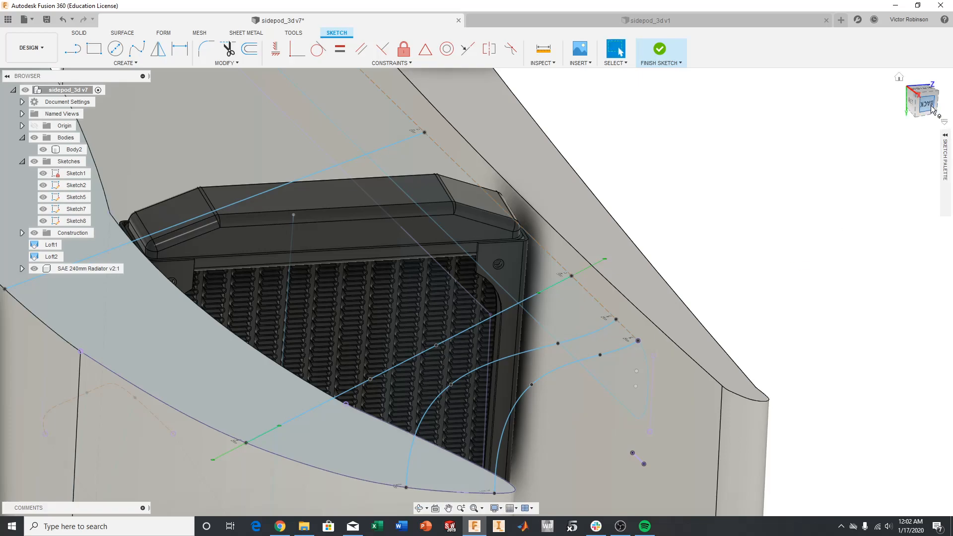
Bow the third spline outward by raising its slot-side fit point and moving its wall-side fit point Y -3.521 mm and Z 17.30 mm.
click(927, 105)
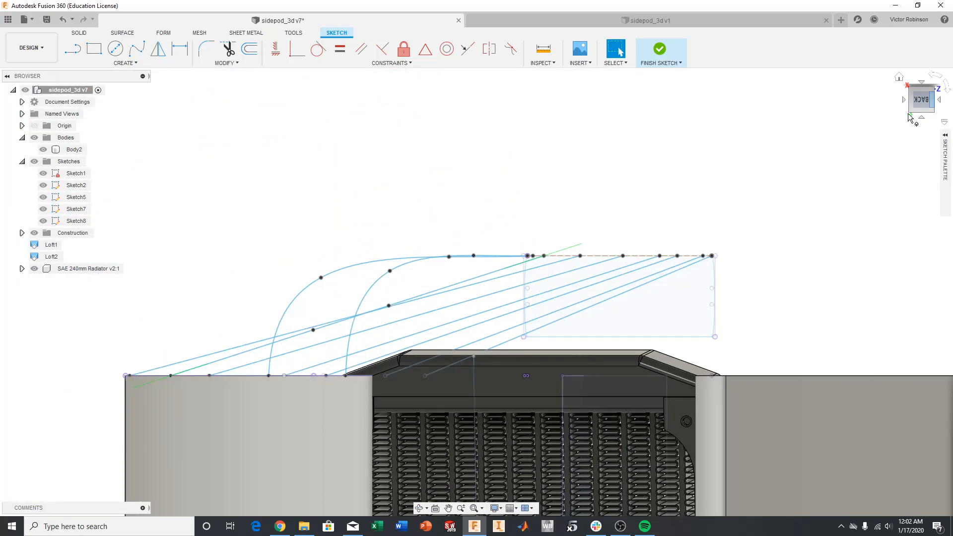
drag(927, 95, 938, 92)
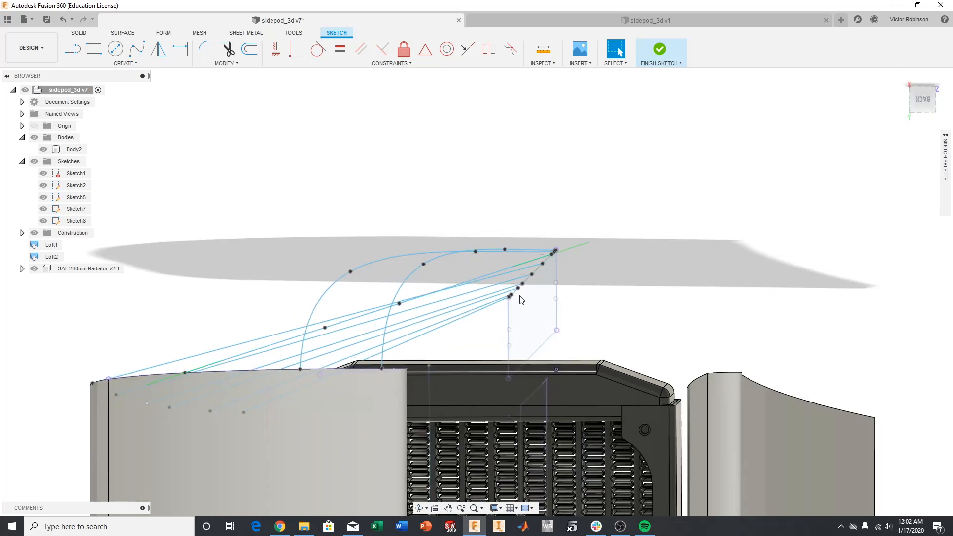
click(922, 103)
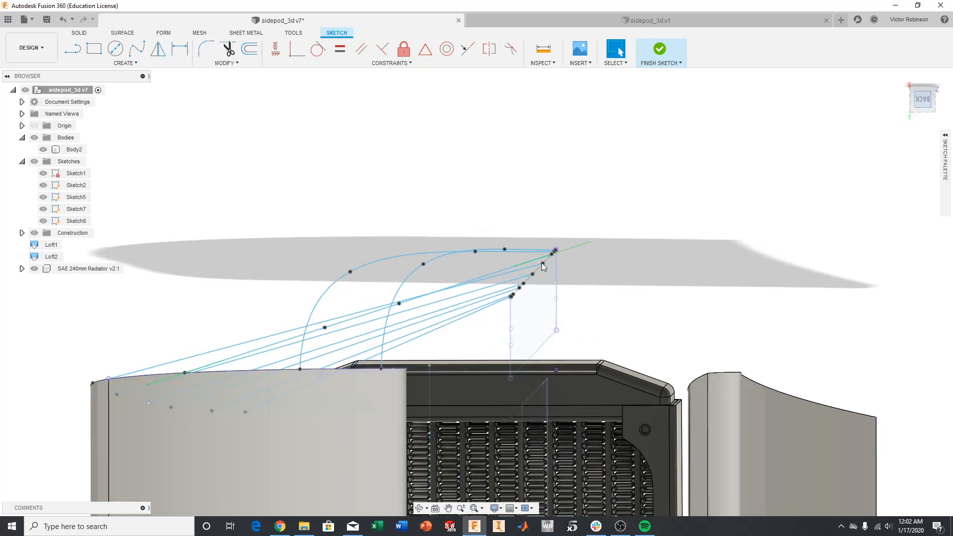
click(390, 309)
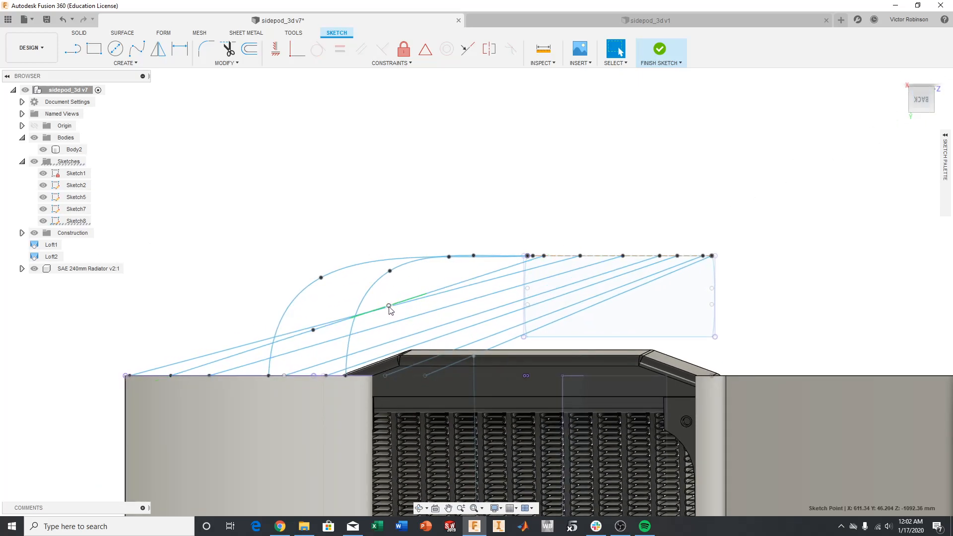
right_click(389, 310)
click(387, 313)
mouse_move(390, 306)
mouse_down()
mouse_move(387, 264)
mouse_move(382, 272)
mouse_move(430, 267)
mouse_move(420, 267)
mouse_up()
drag(316, 332, 300, 275)
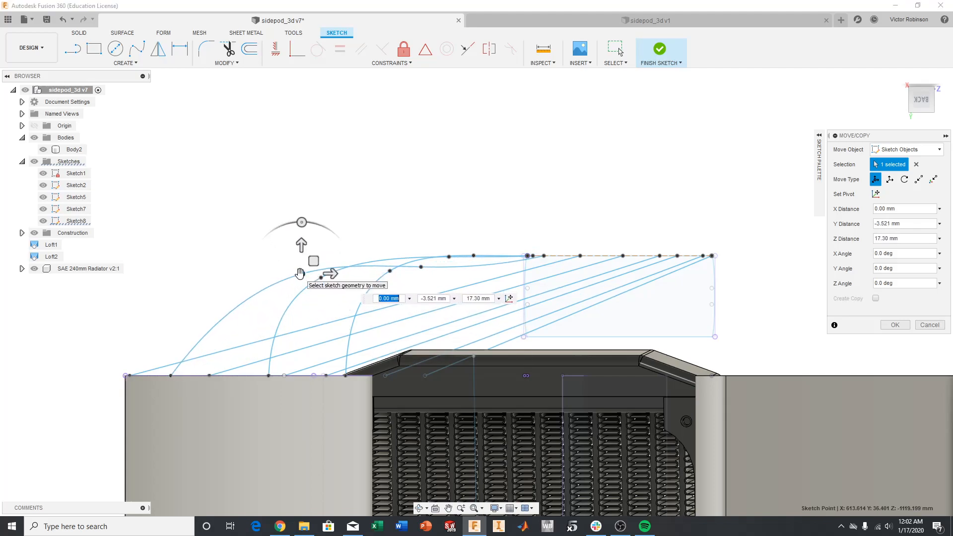
Level the third spline's slot-side fit point with the slot edge, shift its wall-side point farther outward to round the arch, and apply the move.
click(421, 267)
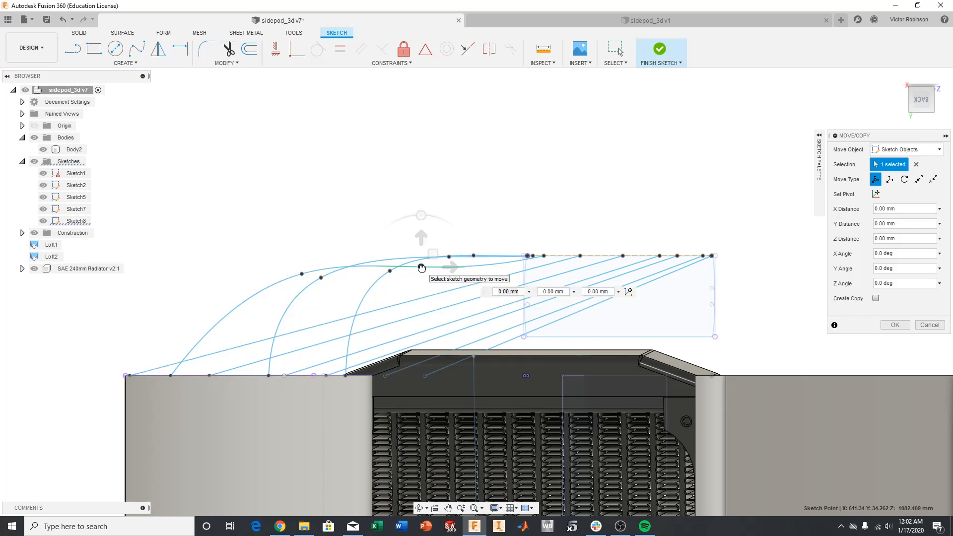
mouse_move(421, 268)
mouse_down()
mouse_move(424, 257)
mouse_move(234, 279)
mouse_up()
click(894, 325)
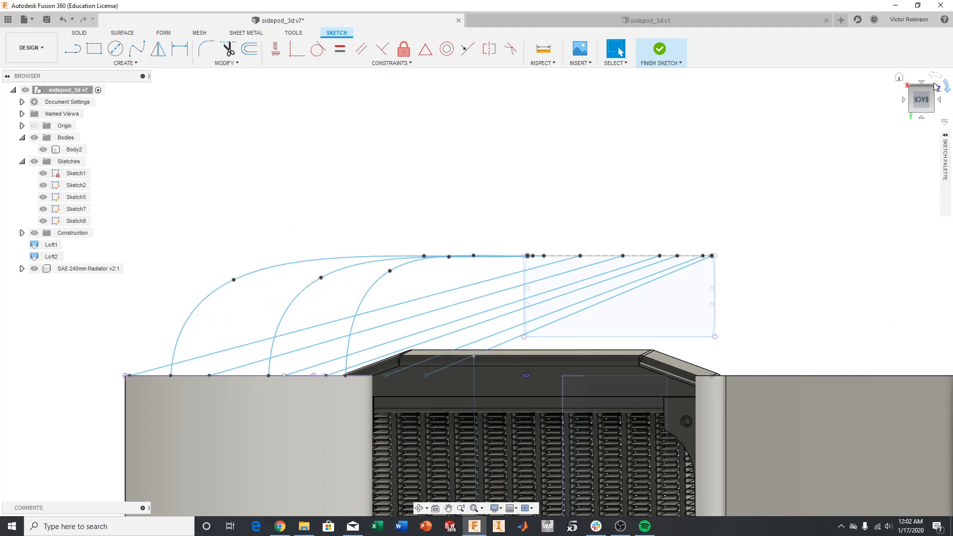
Check the three arched splines from below, and insert two fit points along the fourth bridging spline from the wall's tip.
mouse_move(476, 349)
shift+middle_down()
mouse_move(536, 335)
mouse_move(496, 357)
mouse_move(717, 320)
shift+middle_up()
click(924, 98)
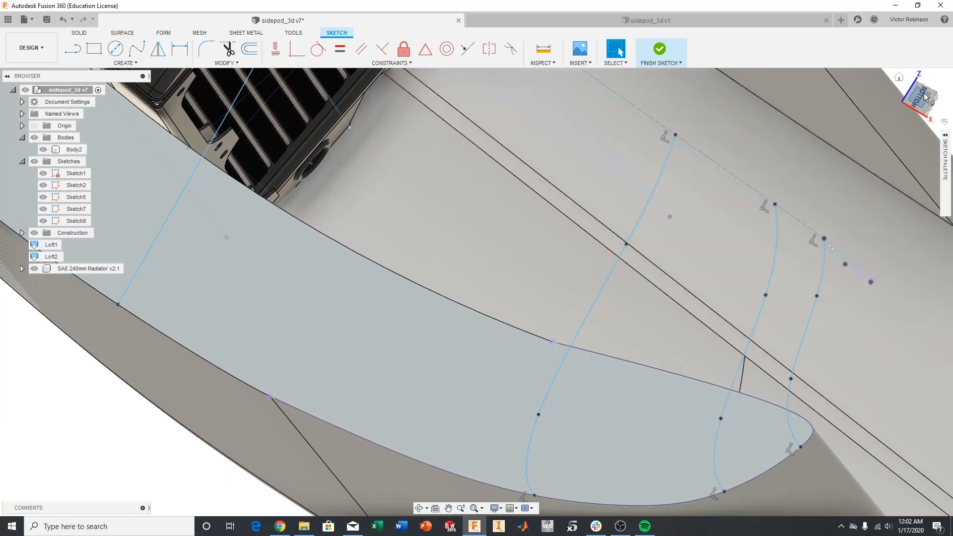
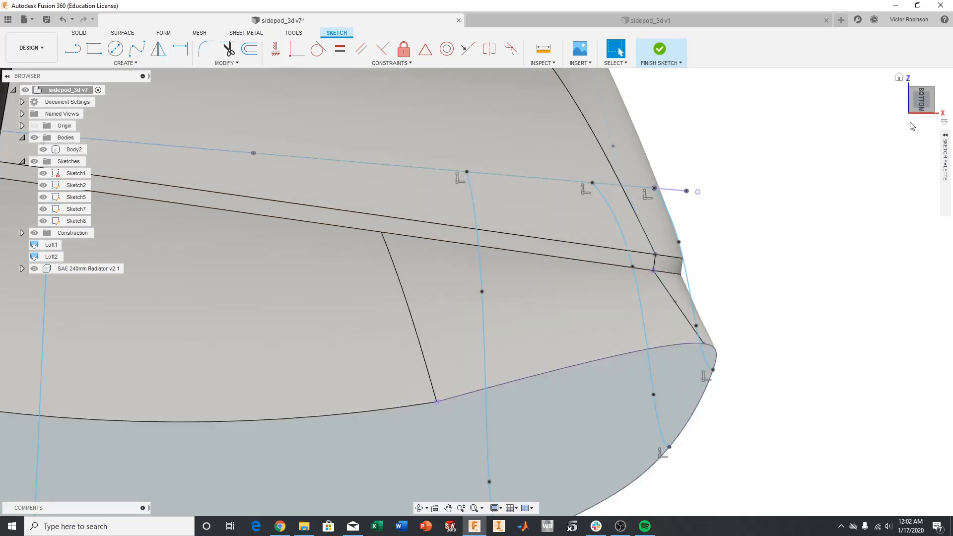
drag(909, 83, 848, 124)
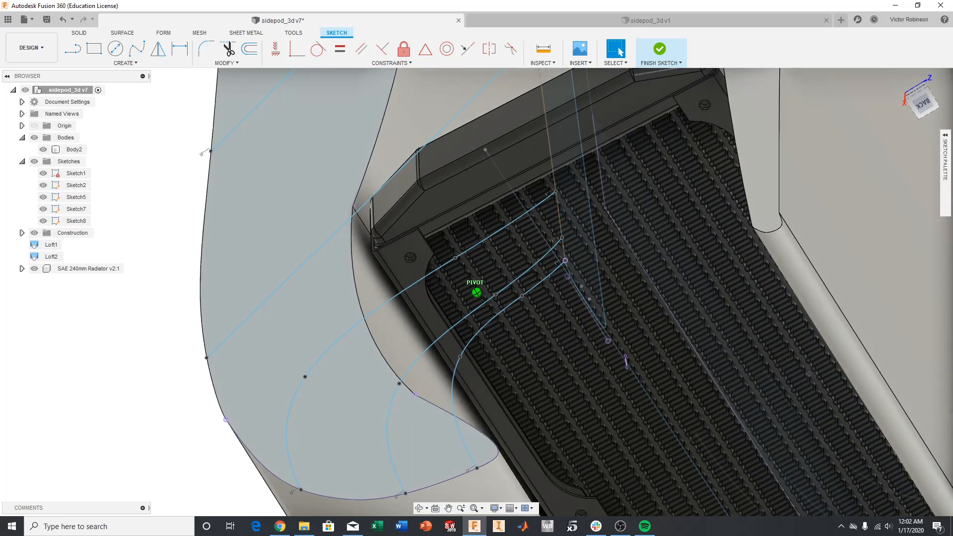
click(926, 100)
drag(921, 102, 935, 113)
right_click(388, 243)
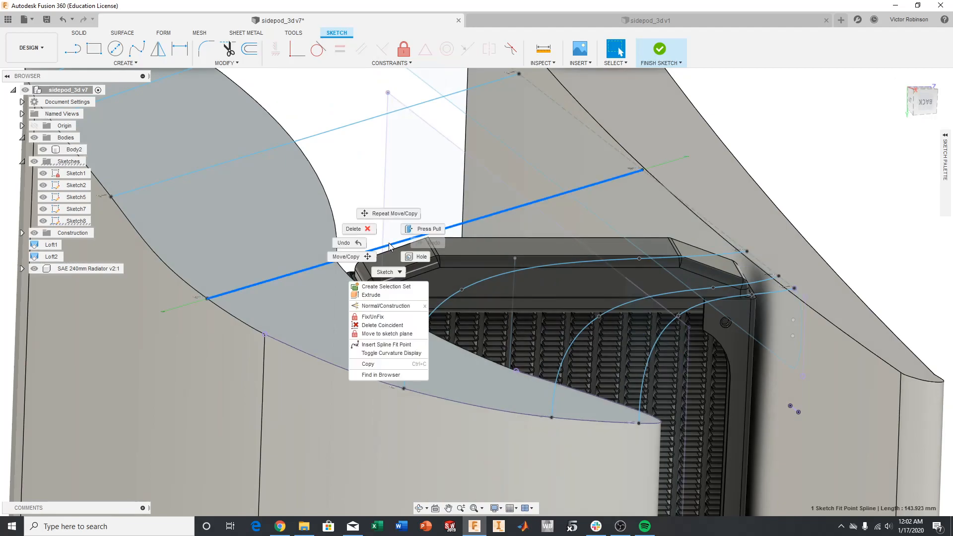
click(381, 344)
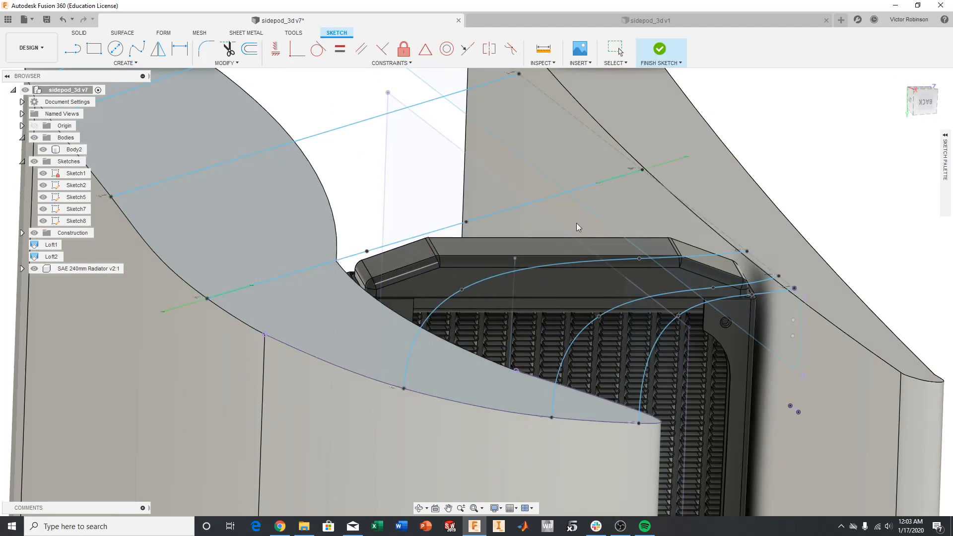
click(927, 103)
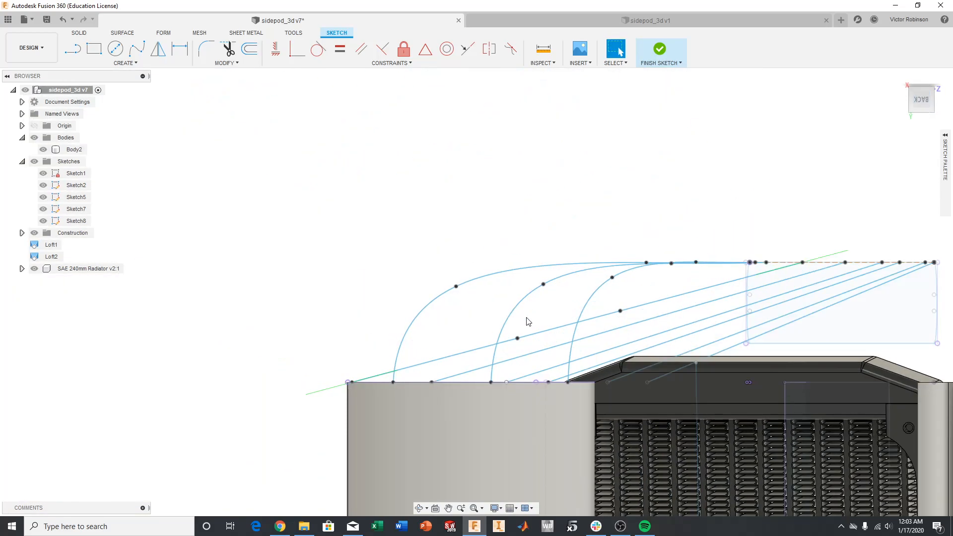
Bow the fourth spline outward by raising both fit points, fine-tune its wall-side point by Y -0.306 mm and Z -2.909 mm, and apply the move.
right_click(517, 340)
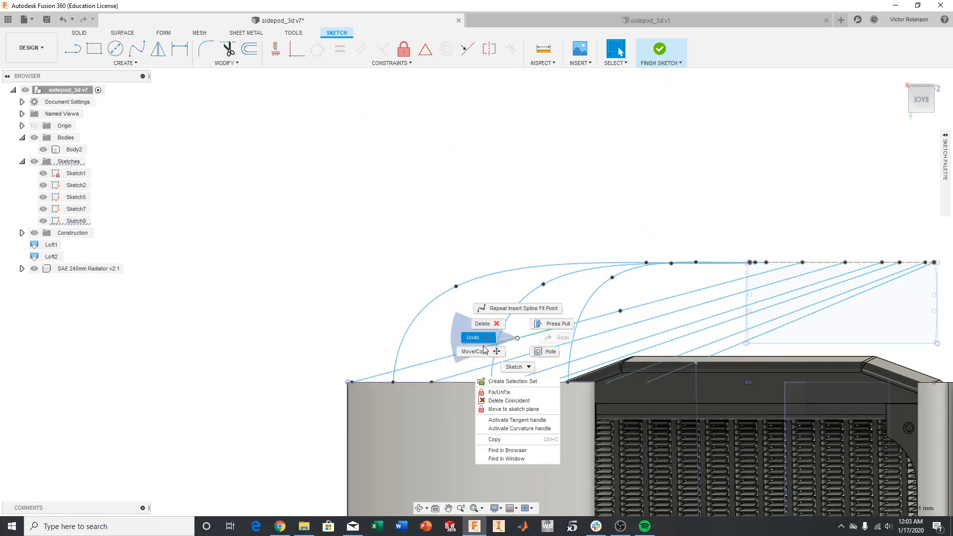
key(m)
mouse_move(518, 339)
mouse_down()
mouse_move(426, 311)
mouse_move(406, 279)
mouse_move(460, 274)
mouse_up()
click(619, 312)
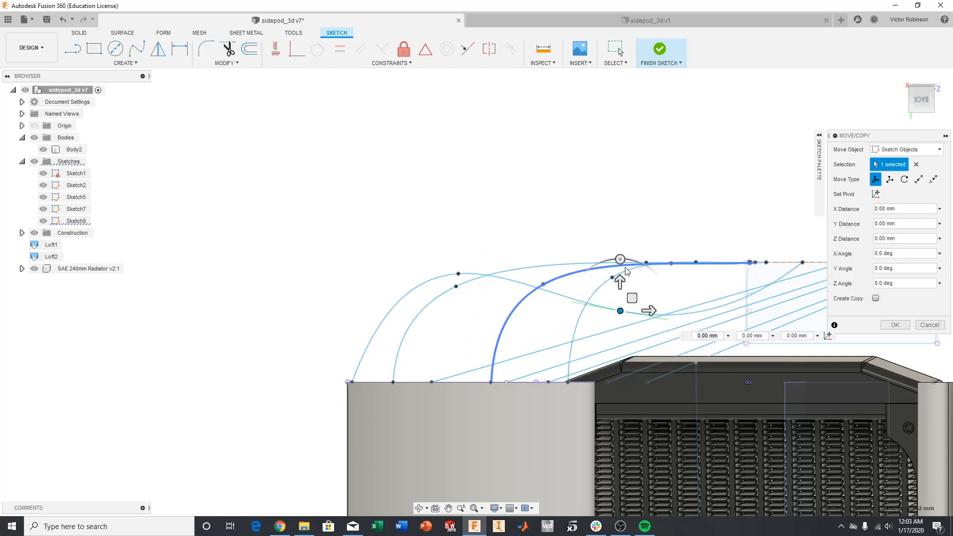
drag(619, 310, 627, 259)
click(458, 274)
drag(457, 274, 457, 284)
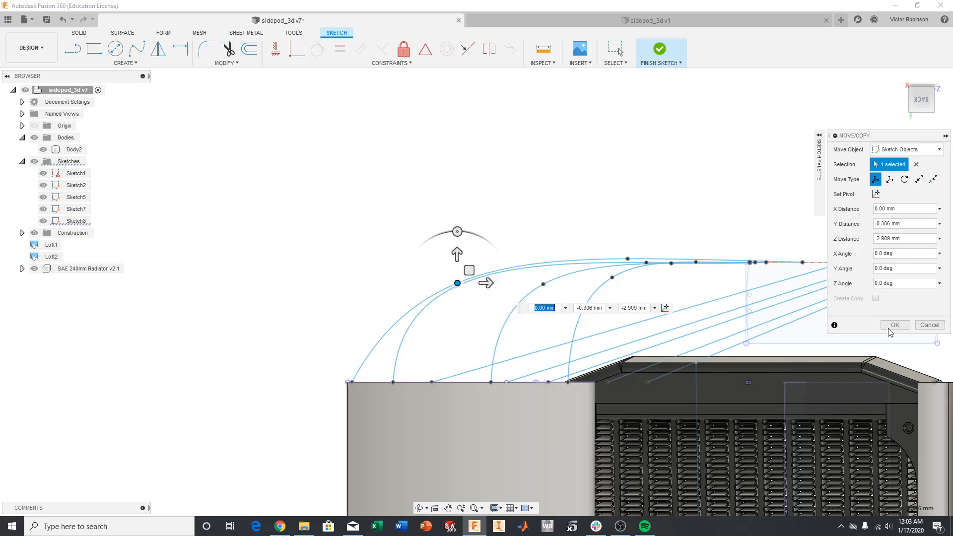
click(890, 326)
Insert two fit points along the fifth bridging spline from the wall's tip.
drag(928, 105, 937, 110)
middle_drag(344, 187, 525, 260)
right_click(346, 227)
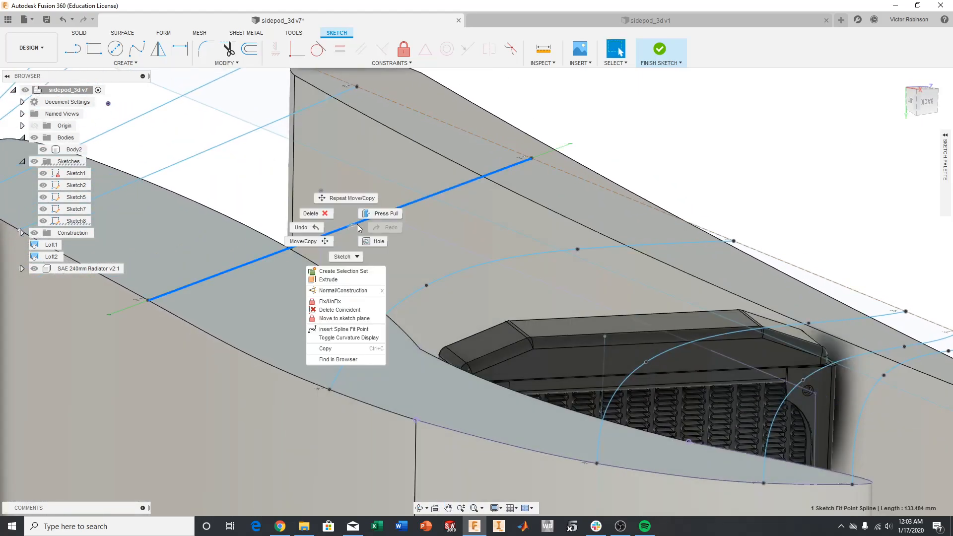
click(332, 329)
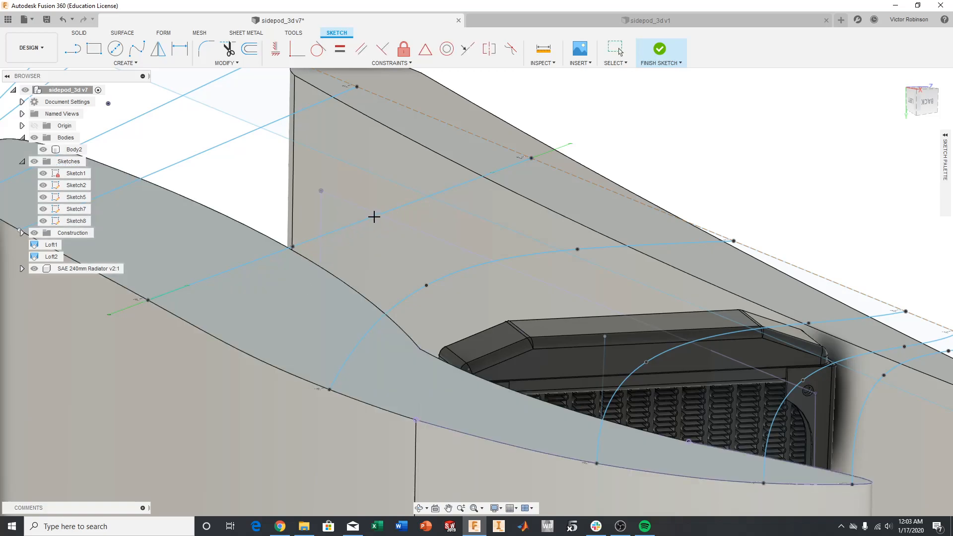
key(Escape)
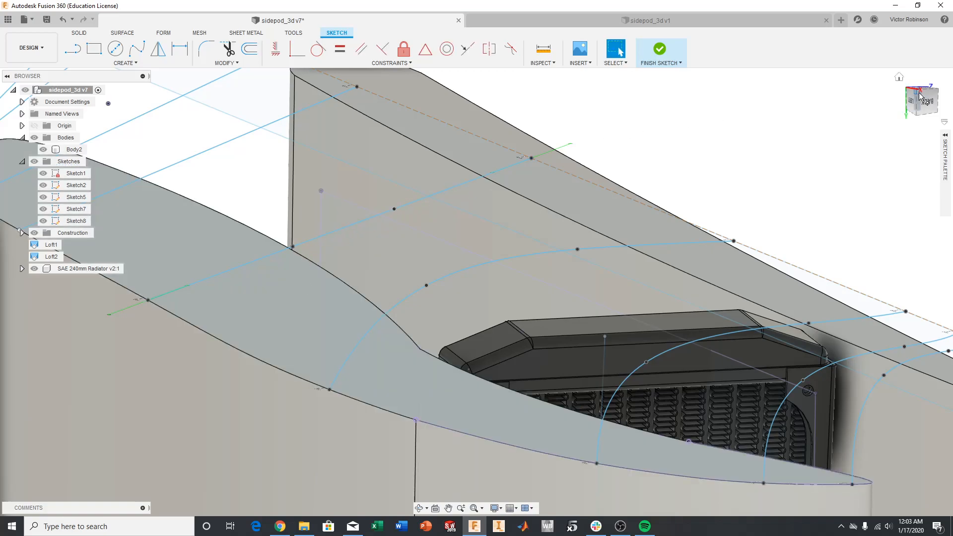
Arch the fifth spline by moving its wall-side fit point Y -34.294 mm and Z 17.76 mm and raising its slot-side point level with the slot edge.
click(928, 103)
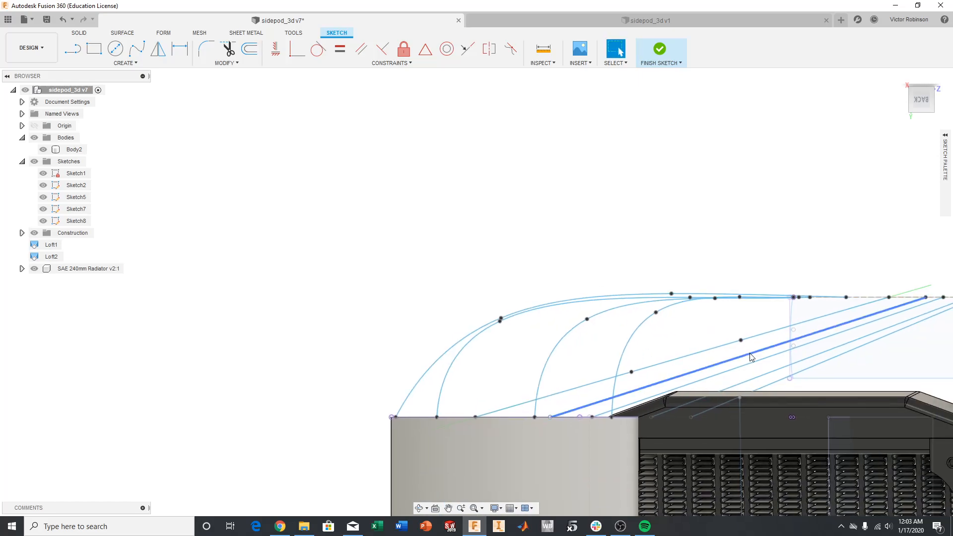
right_click(743, 342)
click(704, 354)
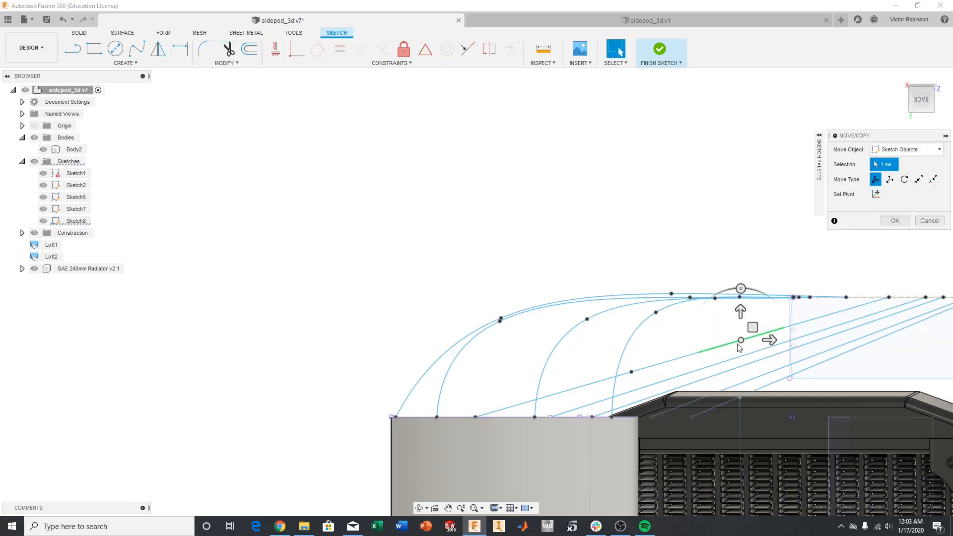
mouse_move(740, 337)
mouse_down()
mouse_move(710, 300)
mouse_move(600, 333)
mouse_move(517, 338)
mouse_move(471, 317)
mouse_move(511, 328)
mouse_move(520, 316)
mouse_up()
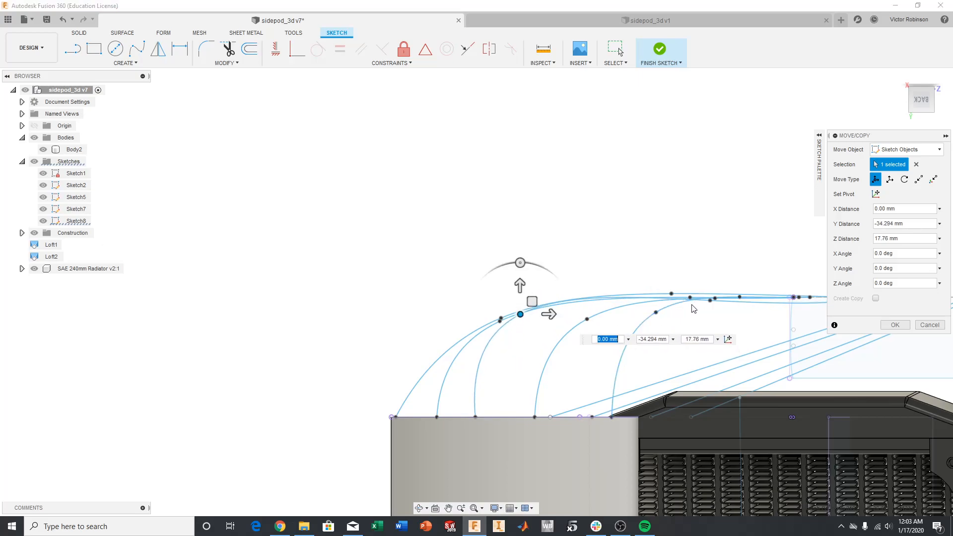
click(709, 301)
drag(709, 301, 711, 295)
click(894, 325)
Insert two fit points along the sixth bridging spline from the wall's tip.
drag(921, 101, 932, 106)
middle_drag(513, 262, 918, 436)
click(461, 314)
right_click(473, 313)
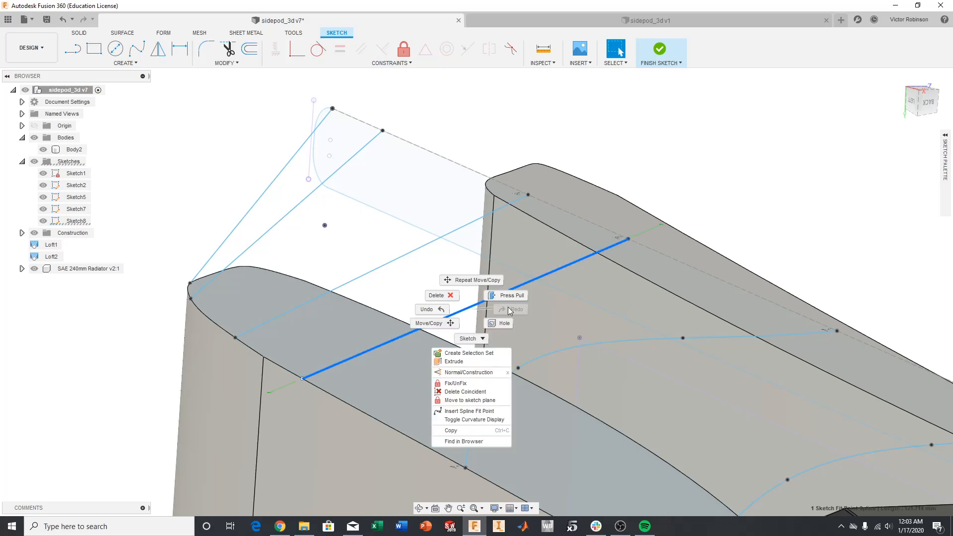
click(461, 411)
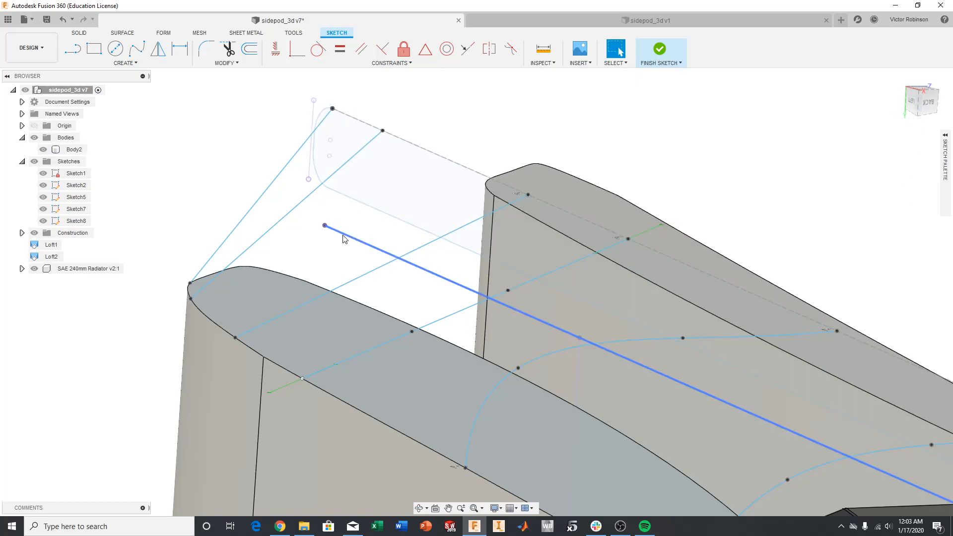
Viewing the sidepod from the front, move the sixth spline's wall-side fit point Y -29.305 mm and Z 20.392 mm.
click(932, 107)
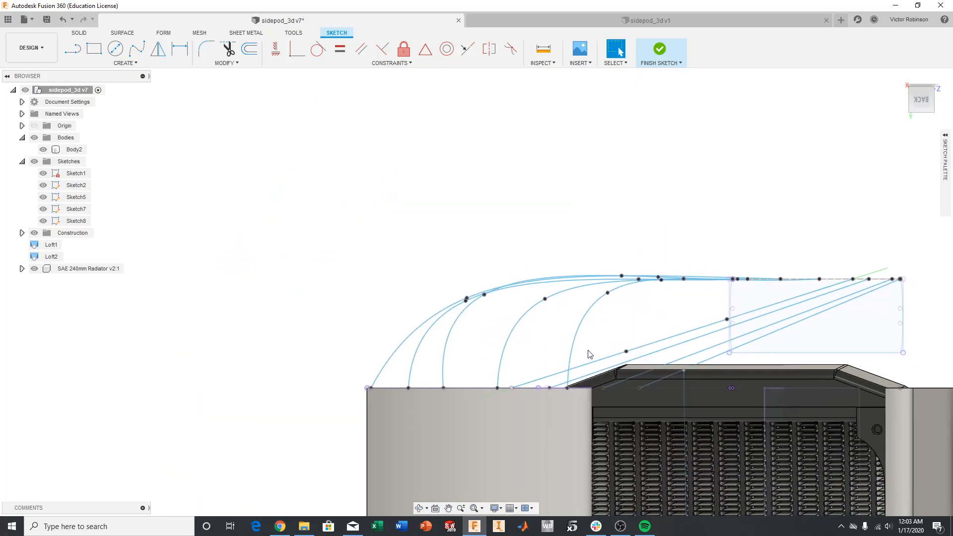
click(626, 352)
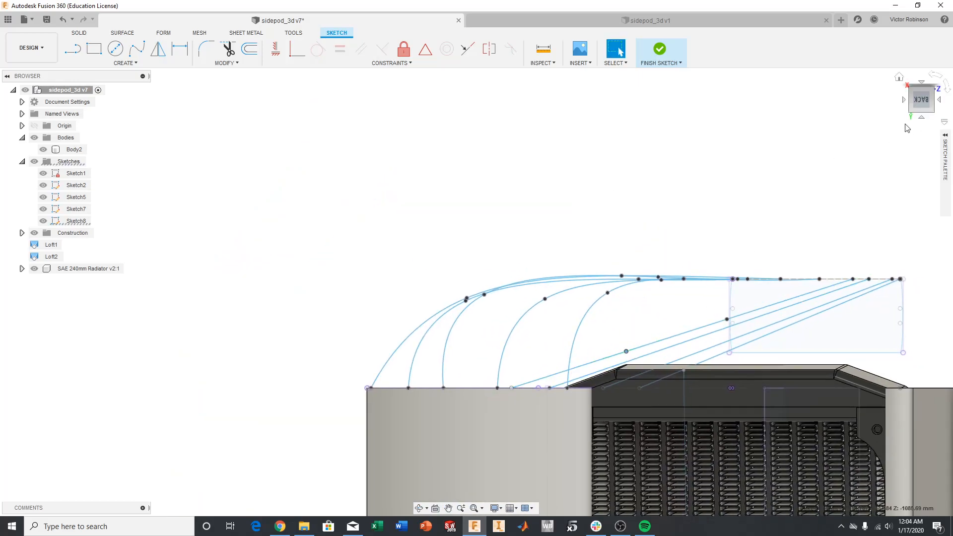
click(902, 100)
click(902, 98)
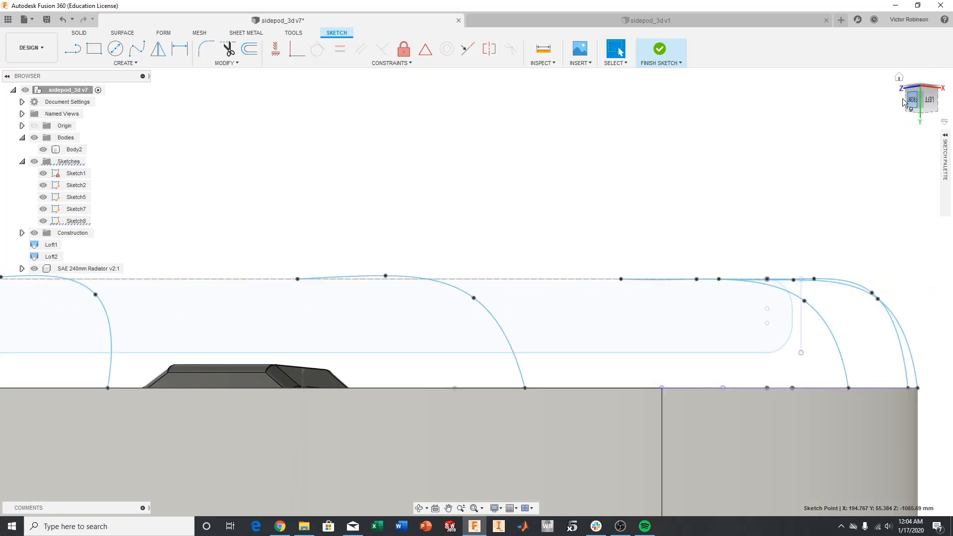
scroll(518, 331, down, 1)
middle_drag(518, 331, 633, 311)
scroll(453, 349, up, 3)
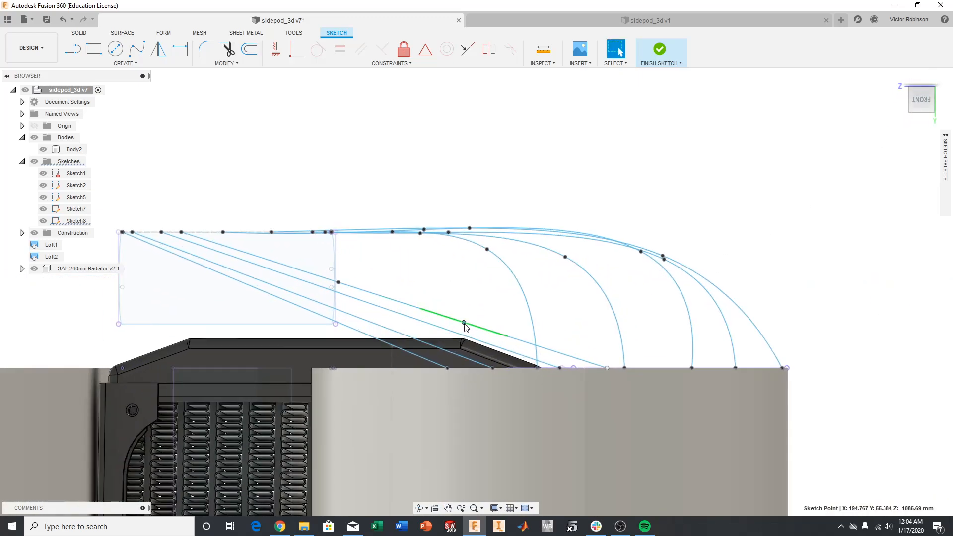
right_click(469, 326)
click(444, 338)
drag(463, 323, 555, 267)
drag(574, 245, 571, 247)
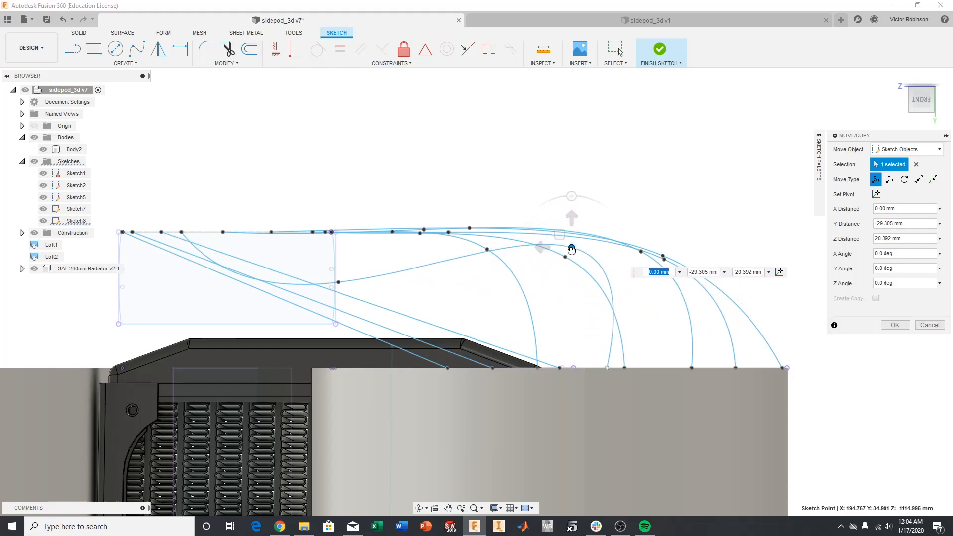
Move the sixth spline's slot-side fit point Y -10.264 mm and Z 13.91 mm, check the arch in 3D, and apply the move.
click(338, 282)
drag(341, 287, 376, 231)
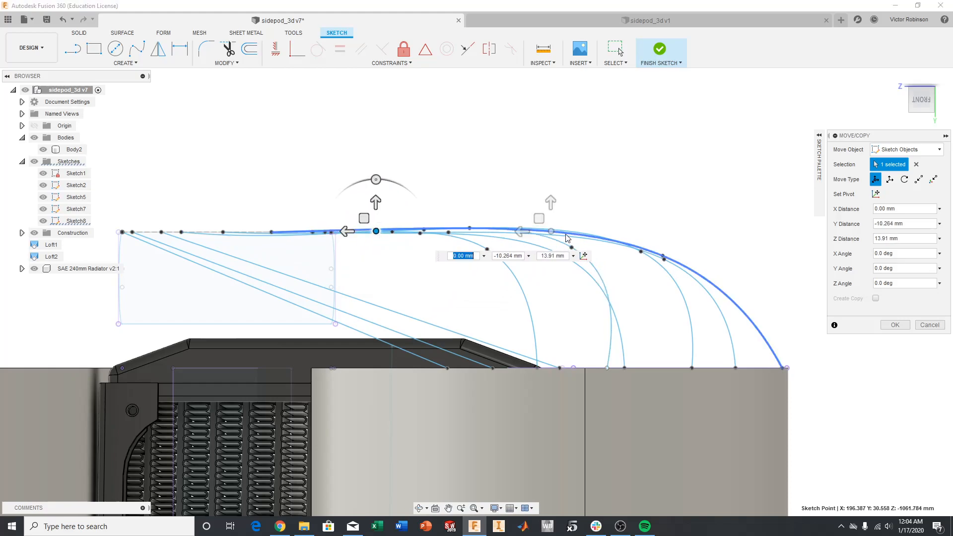
drag(924, 102, 920, 110)
scroll(422, 346, up, 2)
middle_drag(421, 347, 777, 186)
scroll(625, 370, down, 2)
scroll(625, 371, down, 1)
middle_drag(622, 367, 620, 267)
click(896, 325)
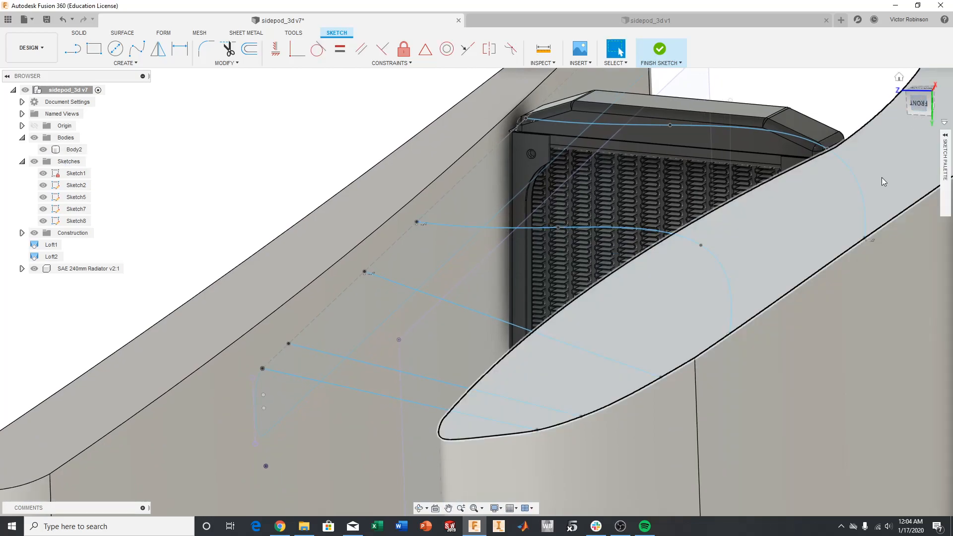
Insert two fit points along the seventh bridging spline from the wall's tip.
click(921, 107)
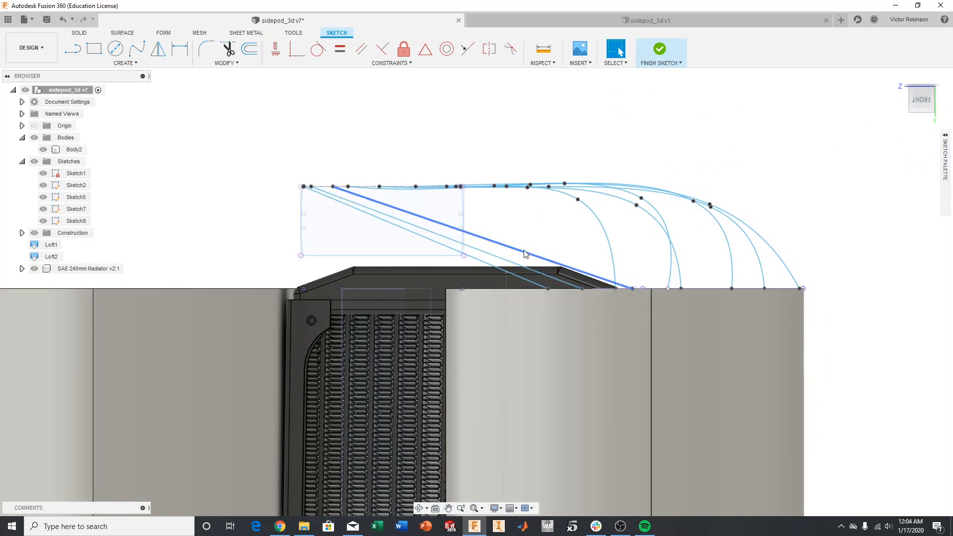
right_click(525, 251)
click(521, 332)
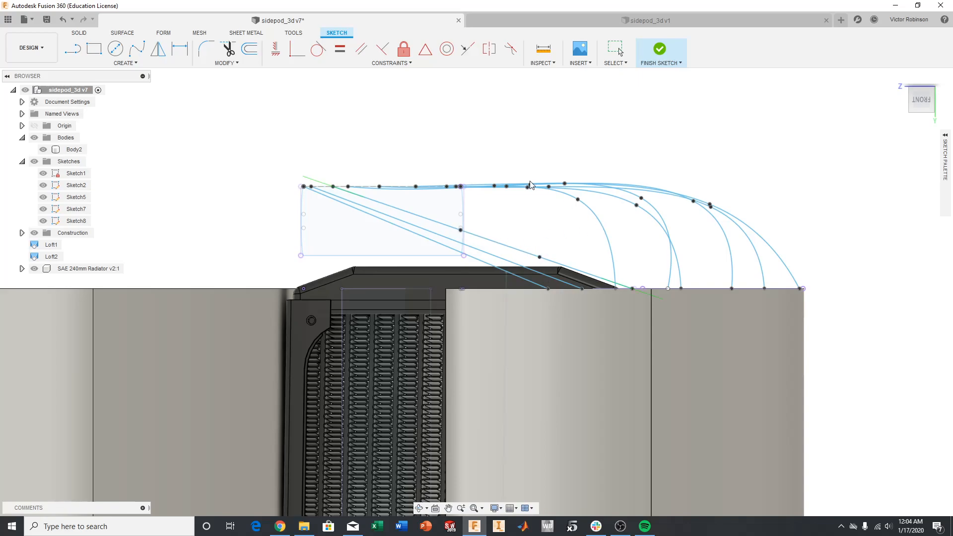
Move the seventh spline's wall-side fit point Y -24.805 mm and Z 20.671 mm to bow the curve outward.
right_click(540, 257)
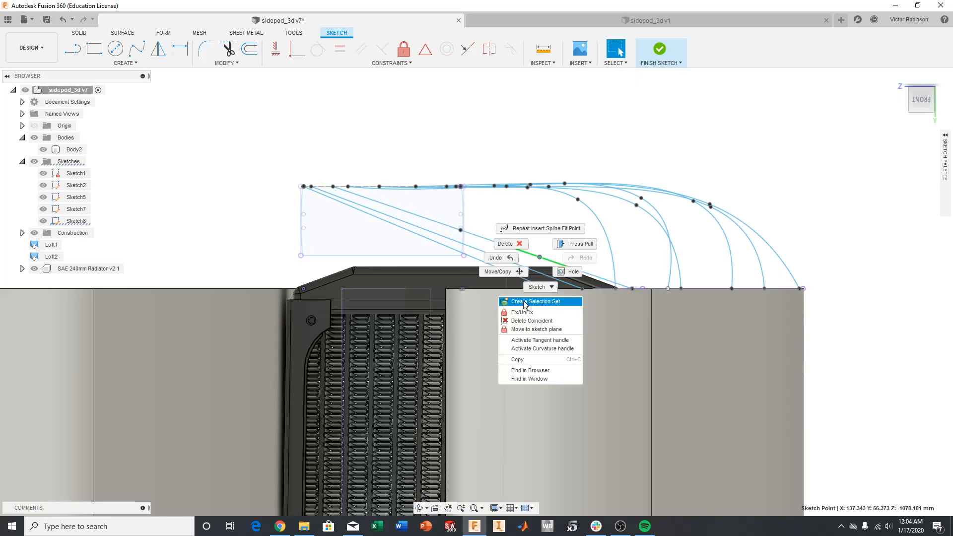
click(508, 273)
drag(540, 257, 608, 200)
scroll(461, 236, up, 5)
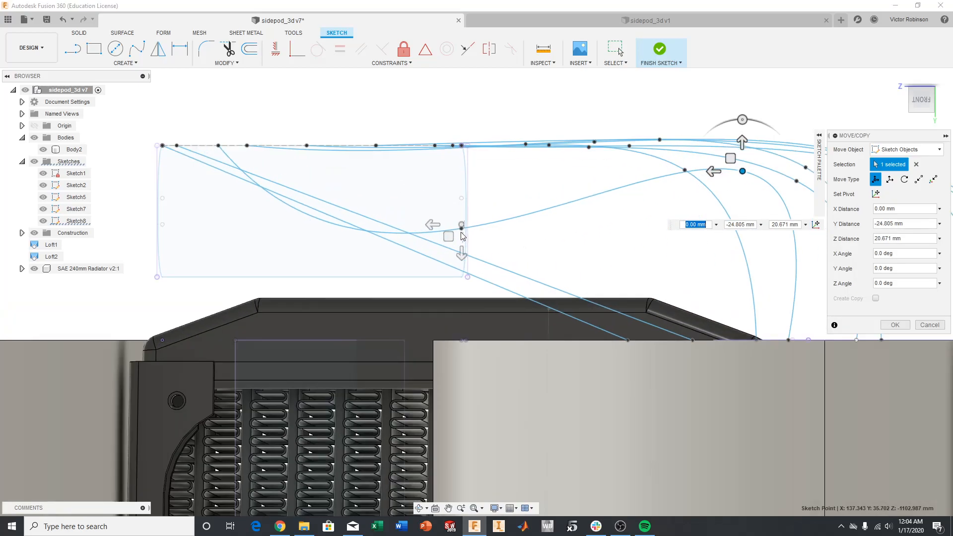
Move the seventh spline's slot-side fit point Y -7.80 mm and Z 15.989 mm, compare the arch with its neighbours, and apply the move.
mouse_move(460, 232)
mouse_down()
mouse_move(513, 89)
mouse_move(530, 85)
mouse_up()
scroll(552, 147, down, 3)
middle_drag(553, 149, 449, 291)
scroll(621, 307, down, 2)
middle_drag(621, 306, 554, 260)
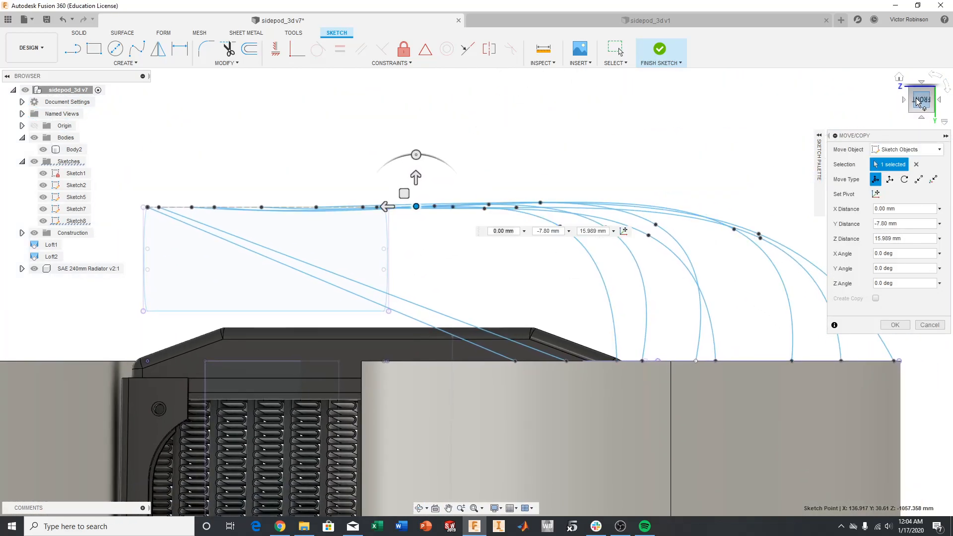
drag(918, 102, 904, 107)
middle_drag(502, 476, 595, 392)
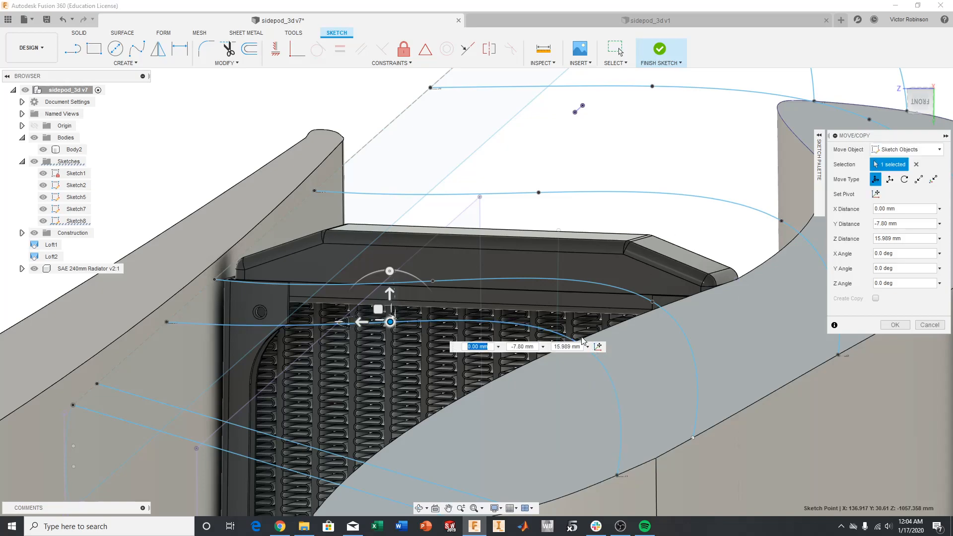
middle_drag(582, 345, 639, 278)
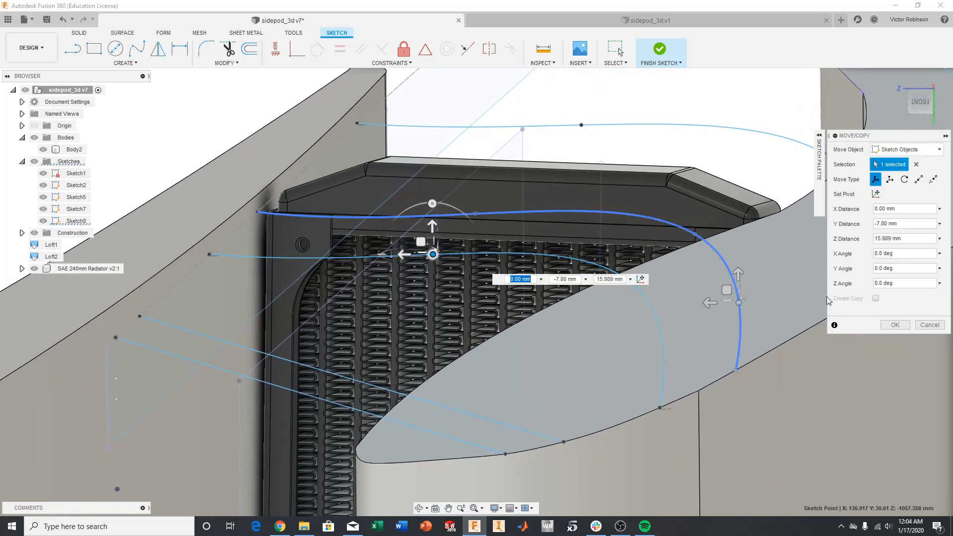
click(894, 324)
Shift the seventh spline's wall-side fit point back toward the slot at about the same height to even out the arch.
click(621, 276)
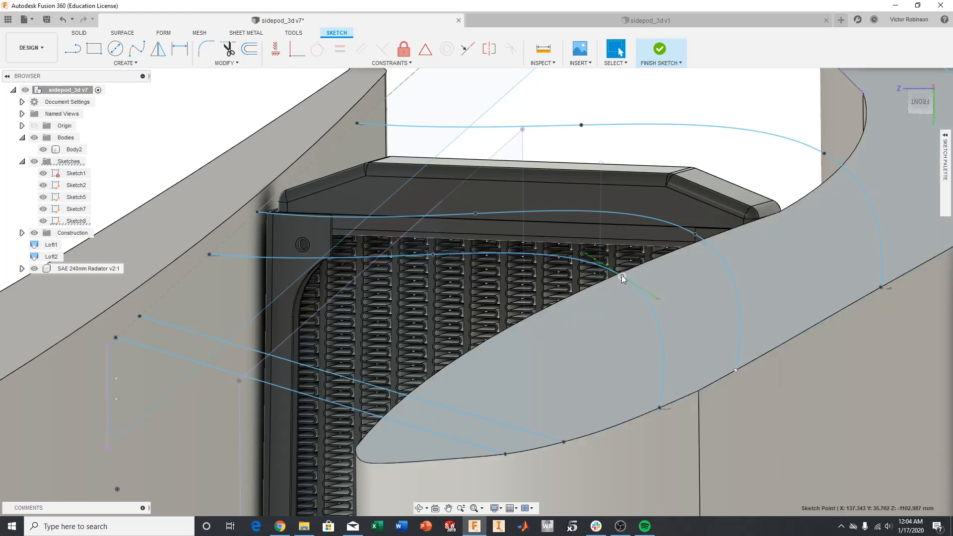
right_click(621, 276)
click(602, 284)
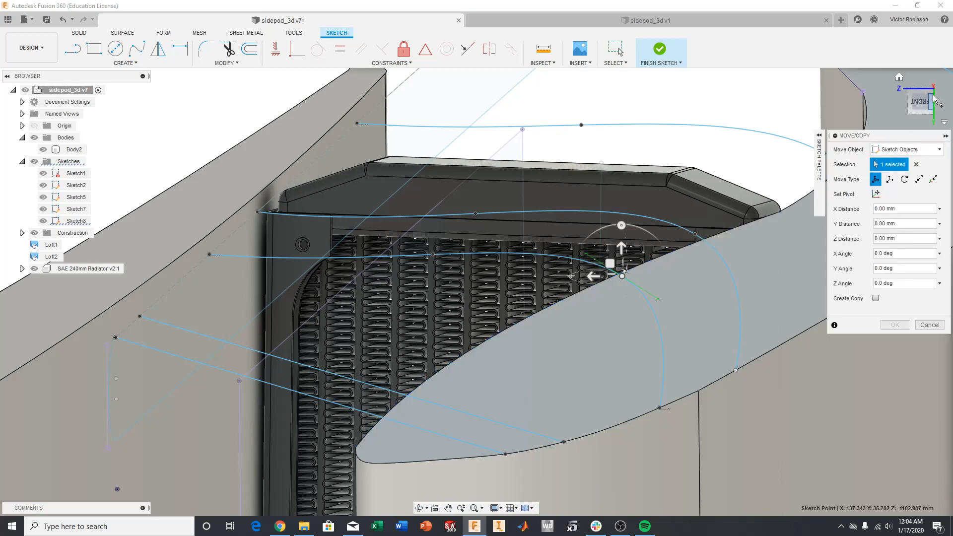
click(919, 104)
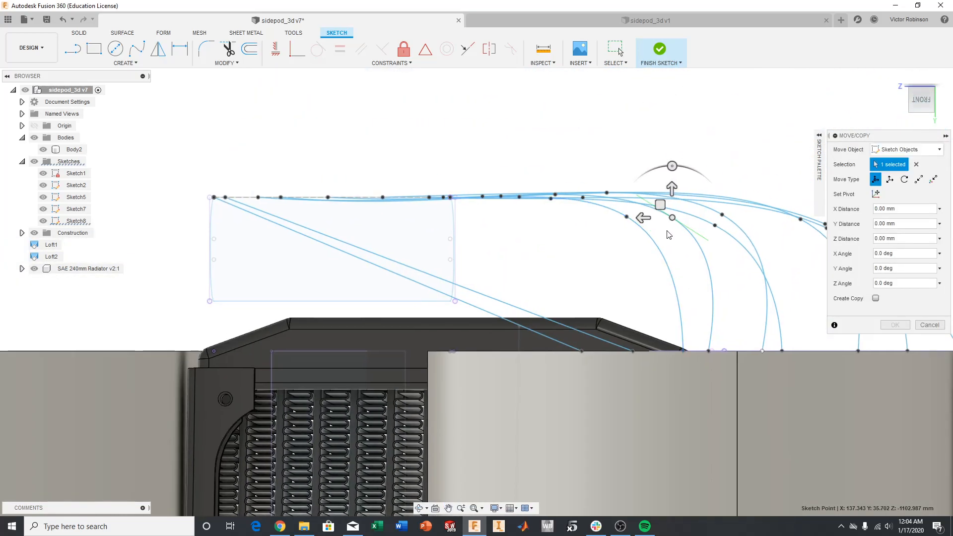
mouse_move(671, 218)
mouse_down()
mouse_move(687, 219)
mouse_move(647, 219)
mouse_up()
click(894, 325)
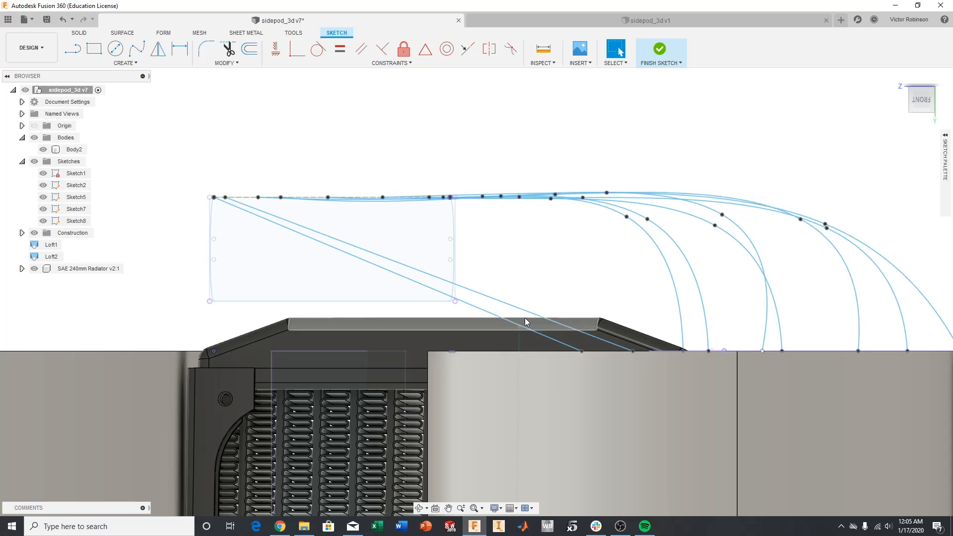
Insert two fit points along the eighth spline and bow it into an arch, moving its slot-side point Y -4.06 mm and Z 18.749 mm.
right_click(527, 309)
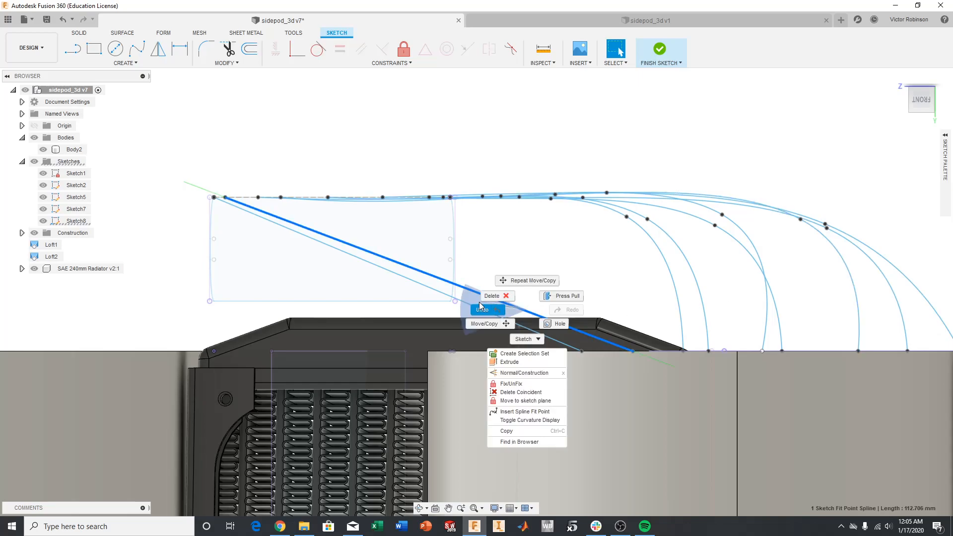
click(521, 412)
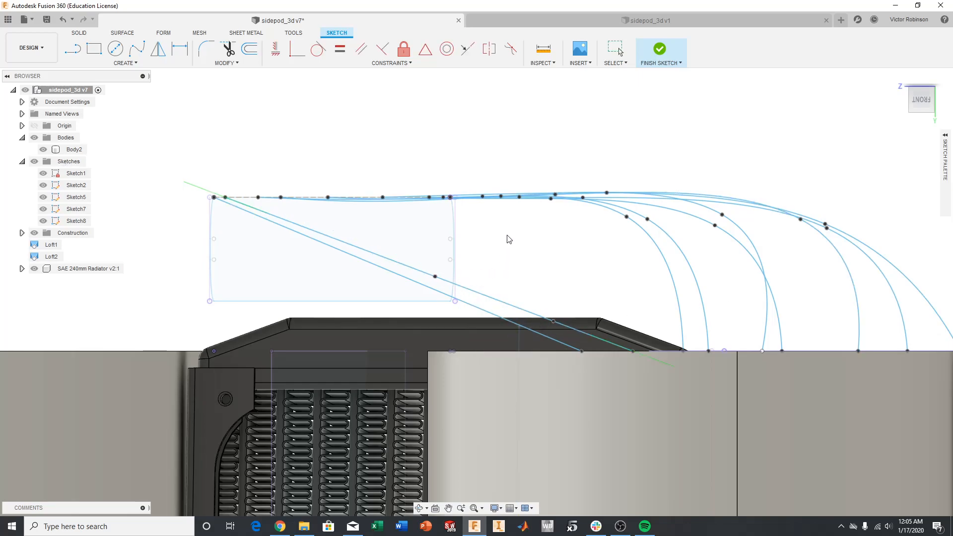
right_click(554, 320)
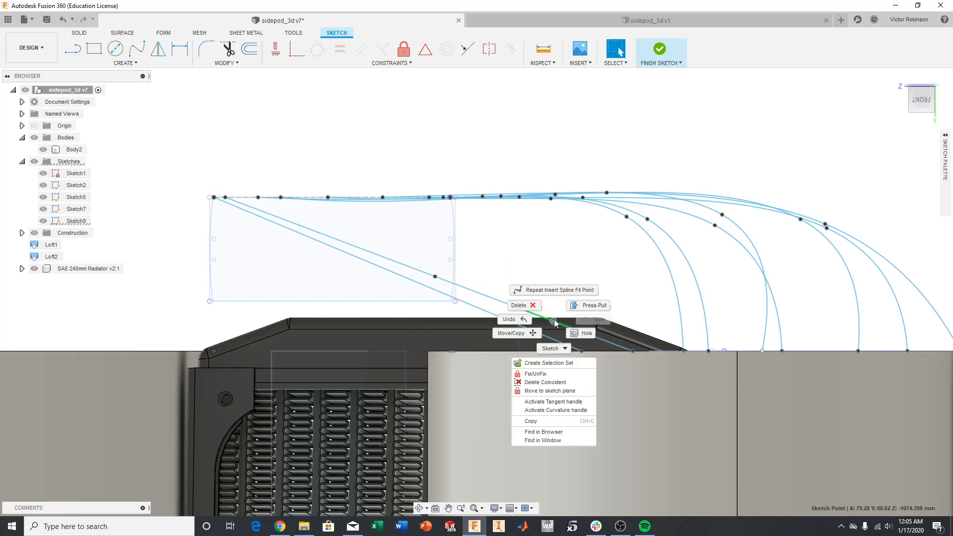
click(542, 330)
drag(553, 321, 583, 216)
drag(435, 279, 451, 199)
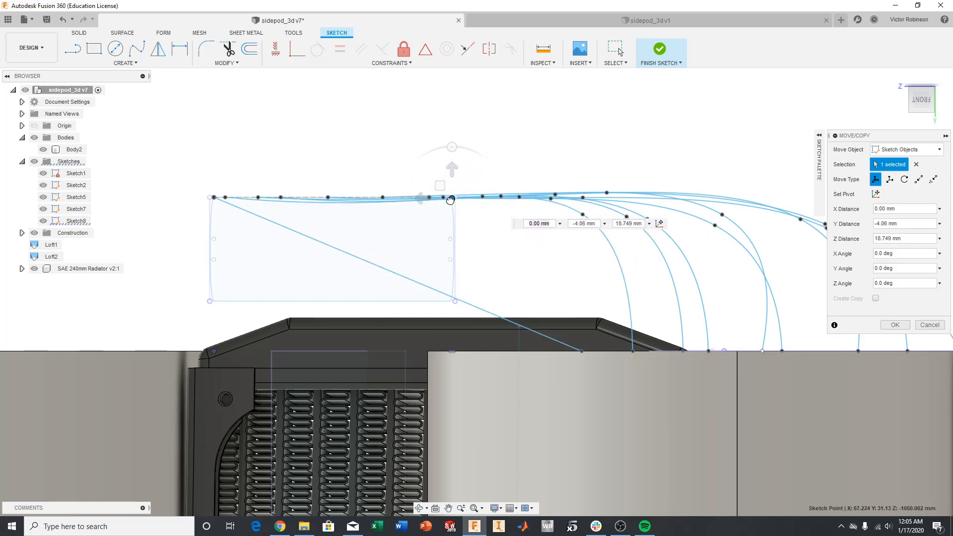
click(889, 328)
Insert two fit points along the remaining straight spline, the ninth, finish the sketch, and reopen the same sketch for editing.
click(480, 309)
right_click(479, 309)
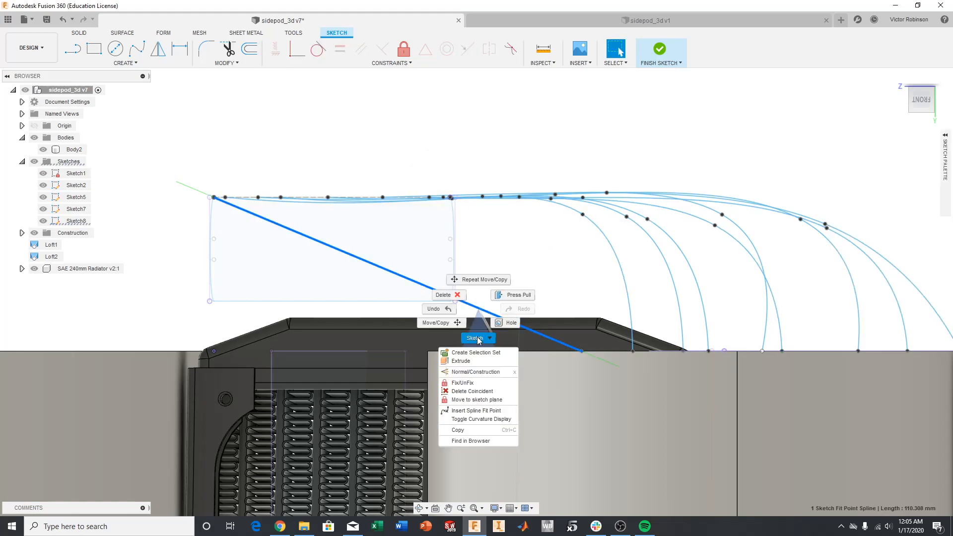
click(464, 411)
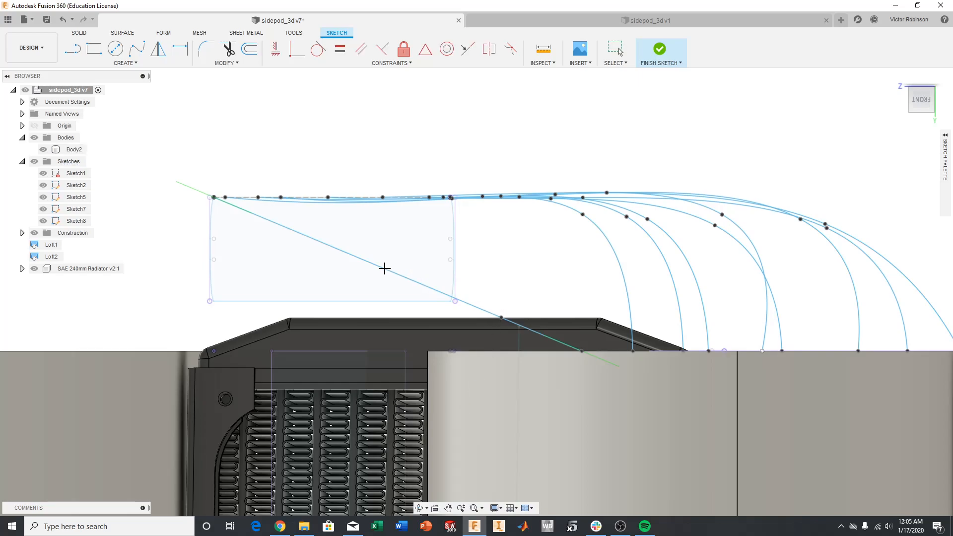
click(665, 52)
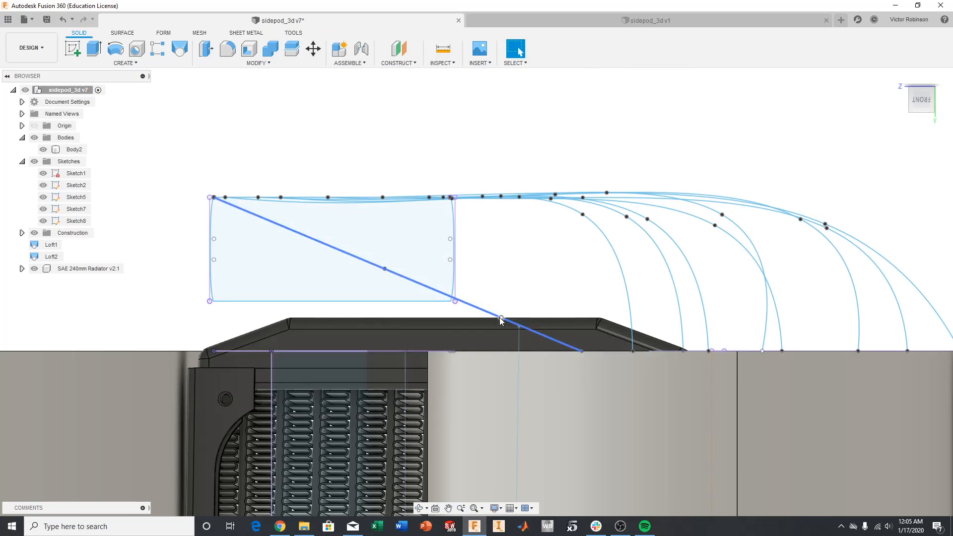
right_click(73, 221)
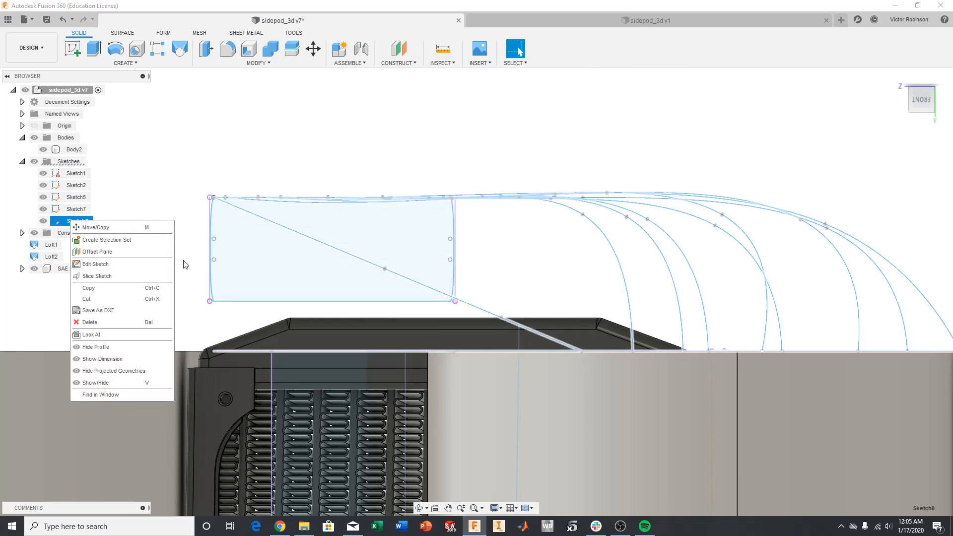
click(110, 265)
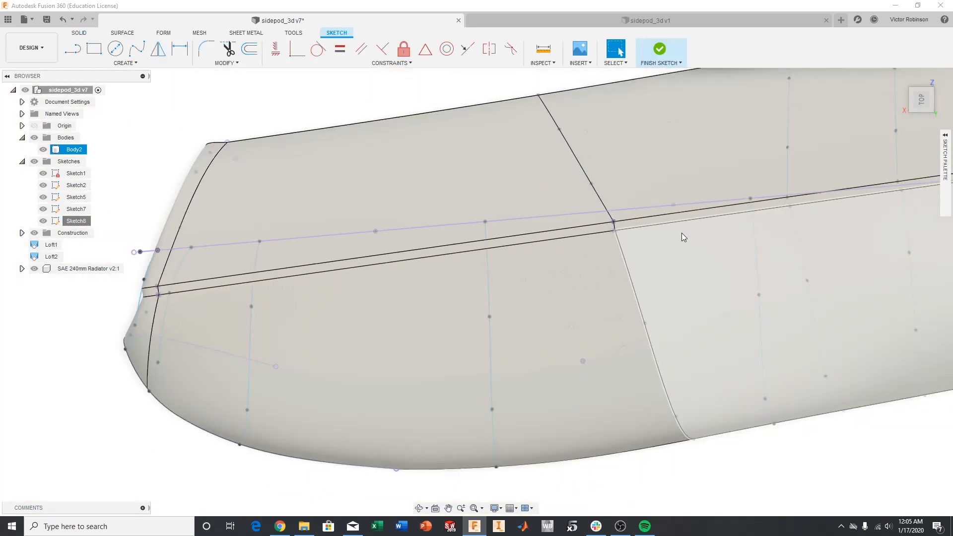
Move the ninth spline's wall-side fit point up and slightly toward the wall to bow the curve outward in the front view.
scroll(680, 233, down, 3)
scroll(748, 199, down, 1)
middle_drag(715, 213, 522, 273)
mouse_move(920, 103)
mouse_down()
mouse_move(898, 127)
mouse_move(890, 166)
mouse_move(861, 177)
mouse_move(836, 169)
mouse_up()
click(919, 101)
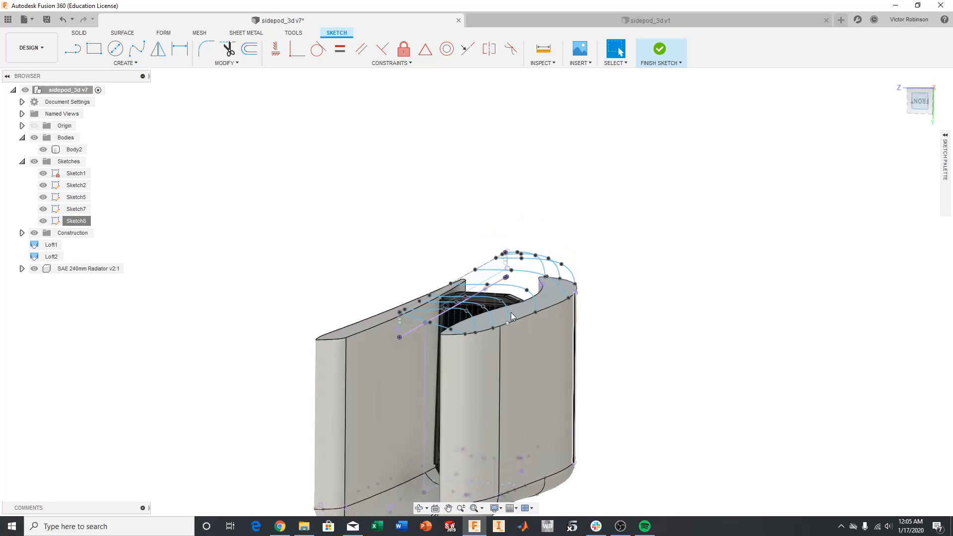
scroll(498, 287, up, 4)
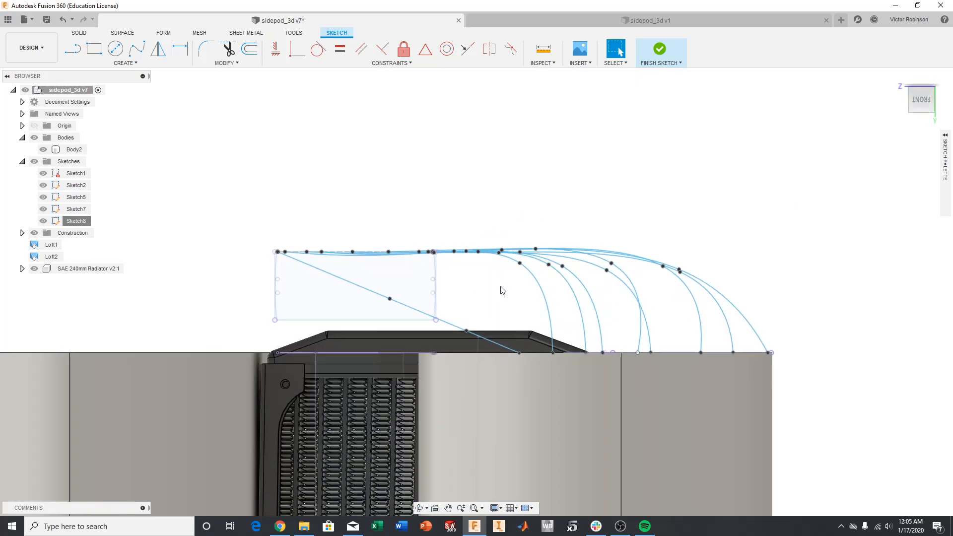
click(466, 329)
right_click(468, 329)
click(428, 340)
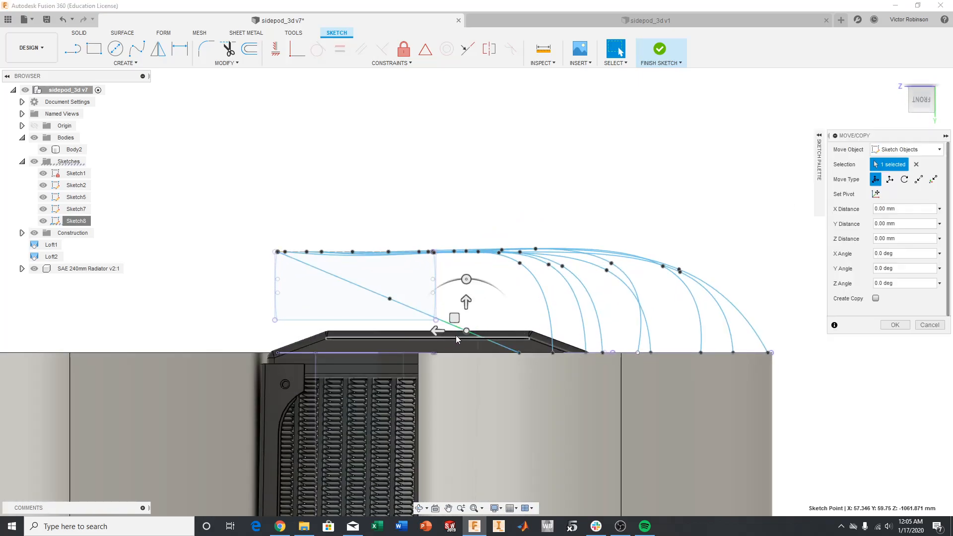
mouse_move(465, 331)
mouse_down()
mouse_move(442, 268)
mouse_move(480, 265)
mouse_up()
Move the ninth spline's slot-side fit point Y -0.182 mm and Z 16.911 mm to line up with its neighbours, and apply the move.
drag(392, 300, 390, 253)
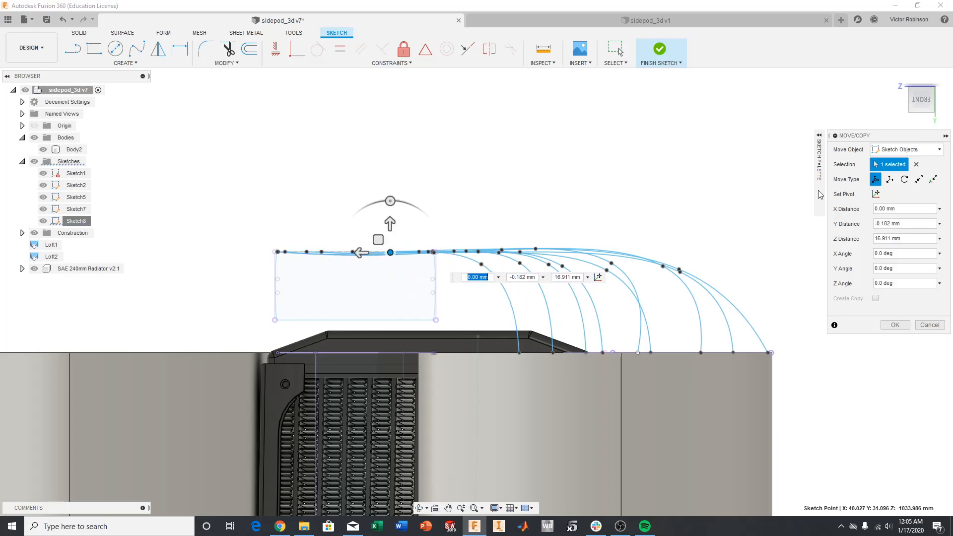
mouse_move(916, 105)
mouse_down()
mouse_move(901, 112)
mouse_move(908, 122)
mouse_up()
middle_drag(618, 235, 744, 97)
click(894, 324)
Shift the ninth spline's wall-side fit point slightly in the bottom view to straighten the curve's path toward the wall edge.
scroll(733, 260, down, 5)
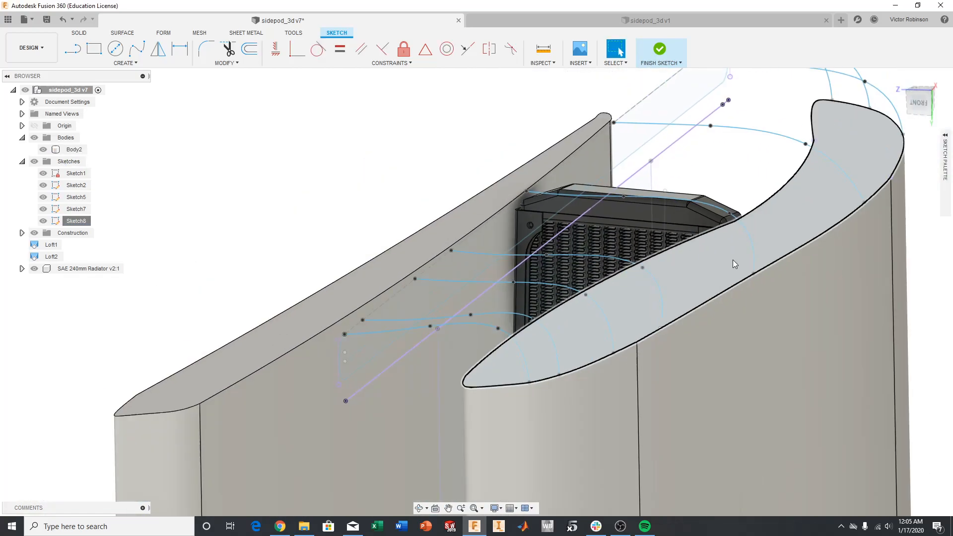
click(825, 183)
drag(929, 105, 897, 126)
click(918, 93)
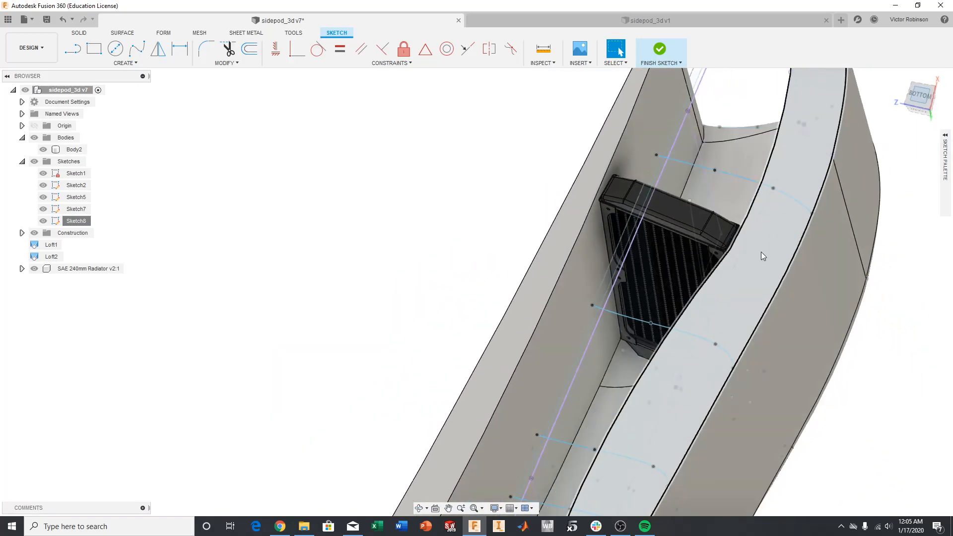
scroll(638, 376, up, 8)
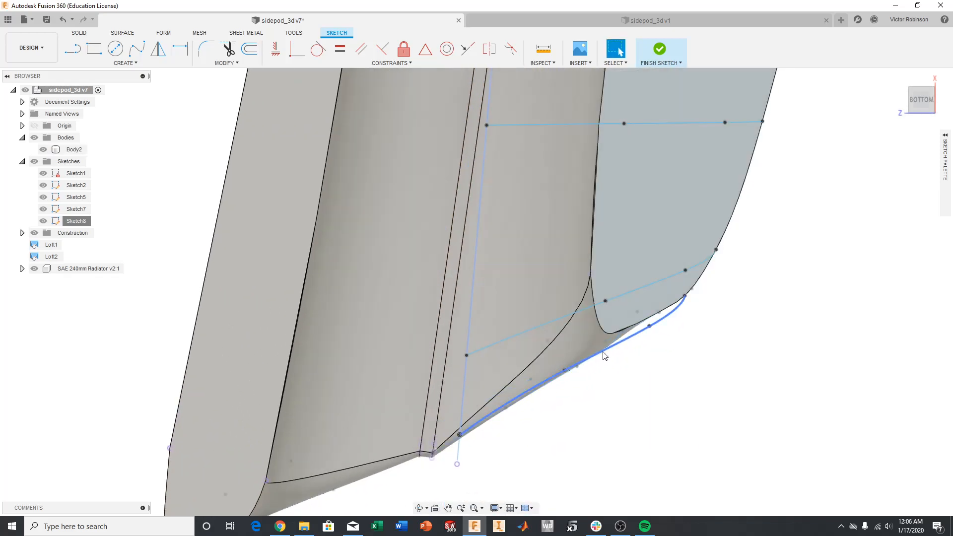
click(650, 327)
right_click(672, 341)
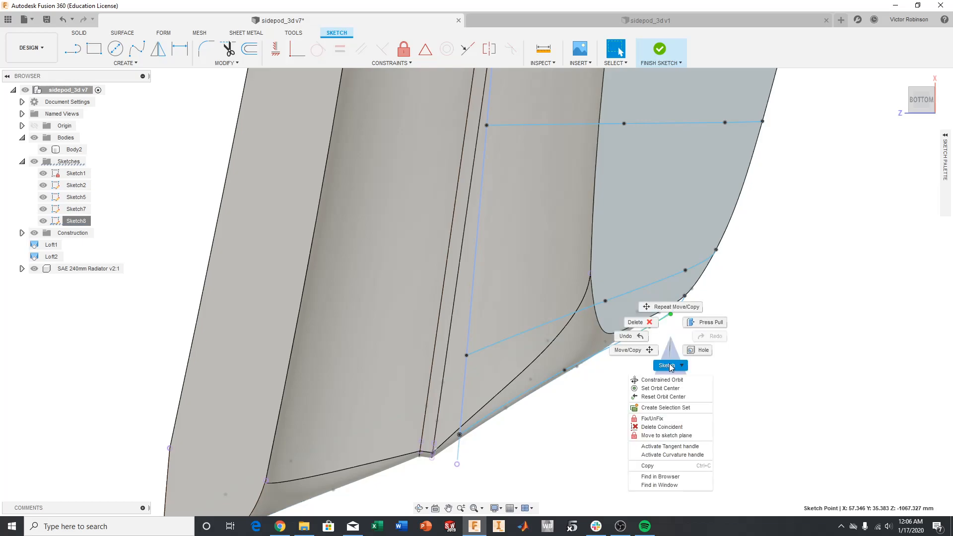
click(642, 350)
drag(649, 323, 643, 324)
click(895, 325)
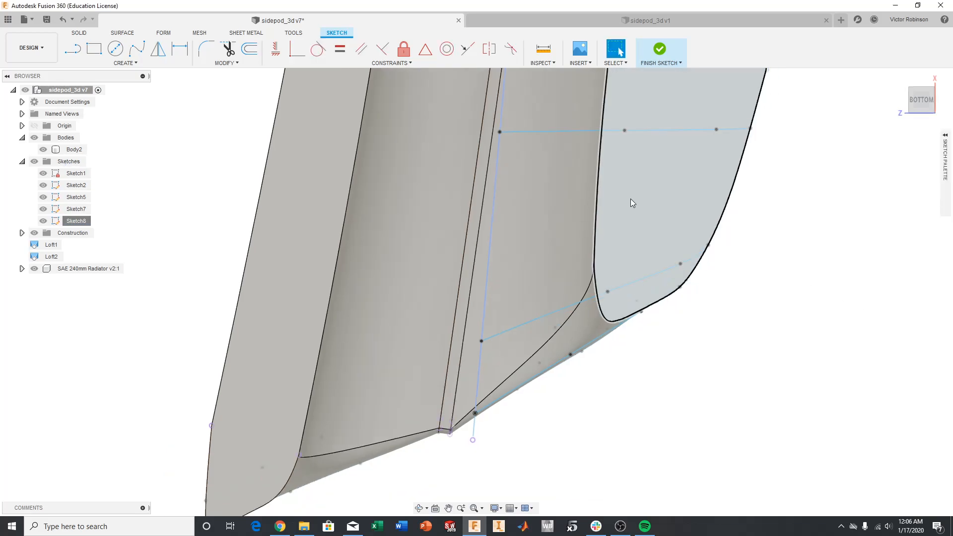
Shift the wall-side fit point of the spline just on the low-X side of the radiator to straighten it in the bottom view.
scroll(695, 200, up, 6)
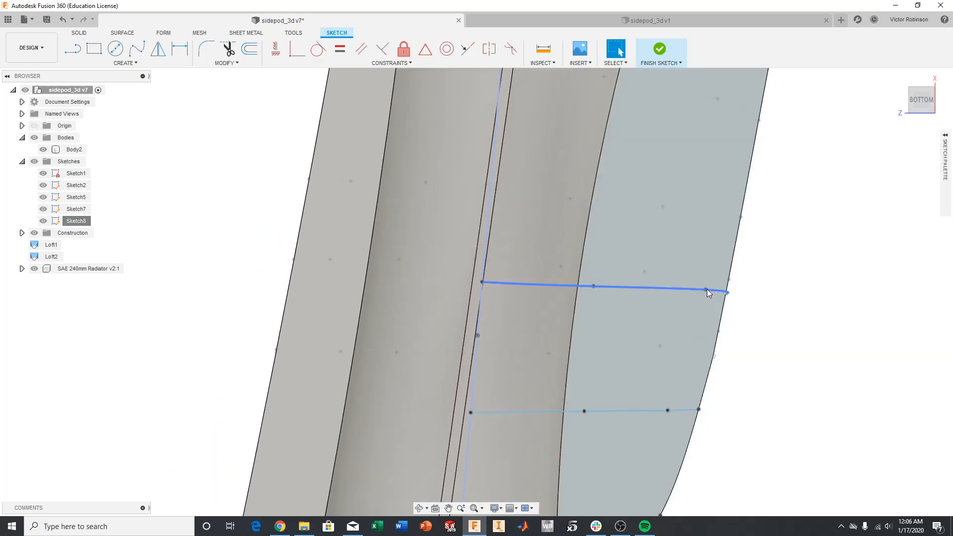
scroll(711, 291, up, 2)
middle_drag(718, 256, 702, 377)
middle_drag(713, 210, 705, 370)
scroll(674, 241, down, 2)
middle_drag(670, 251, 642, 329)
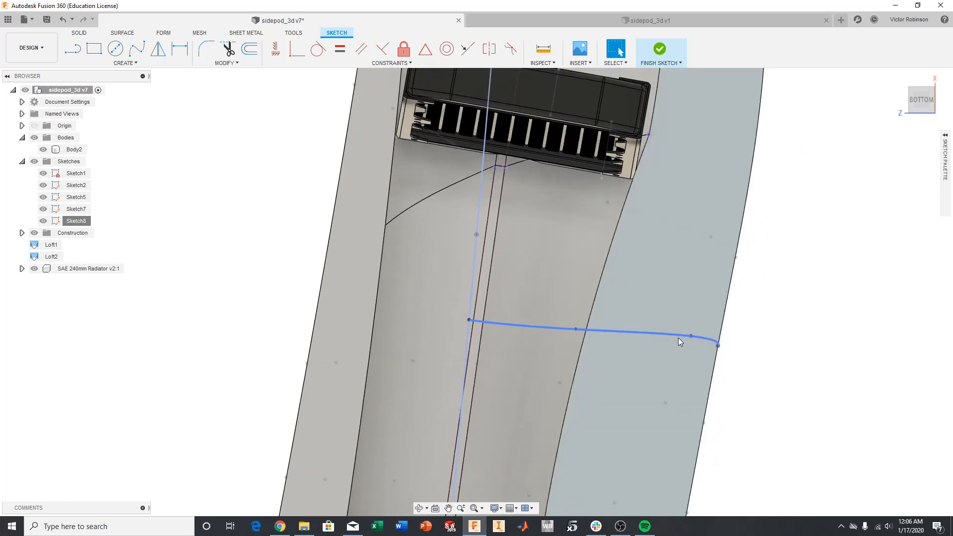
right_click(679, 338)
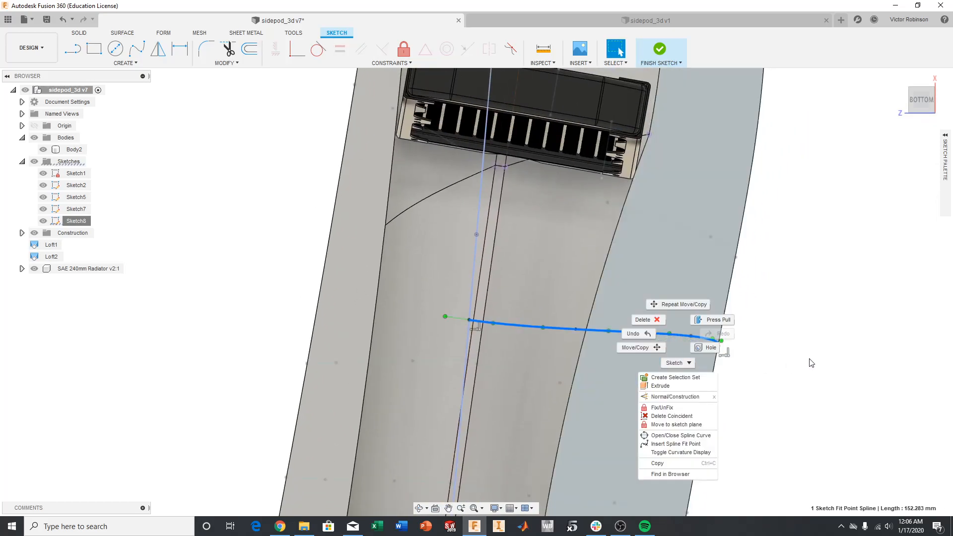
click(686, 339)
right_click(691, 336)
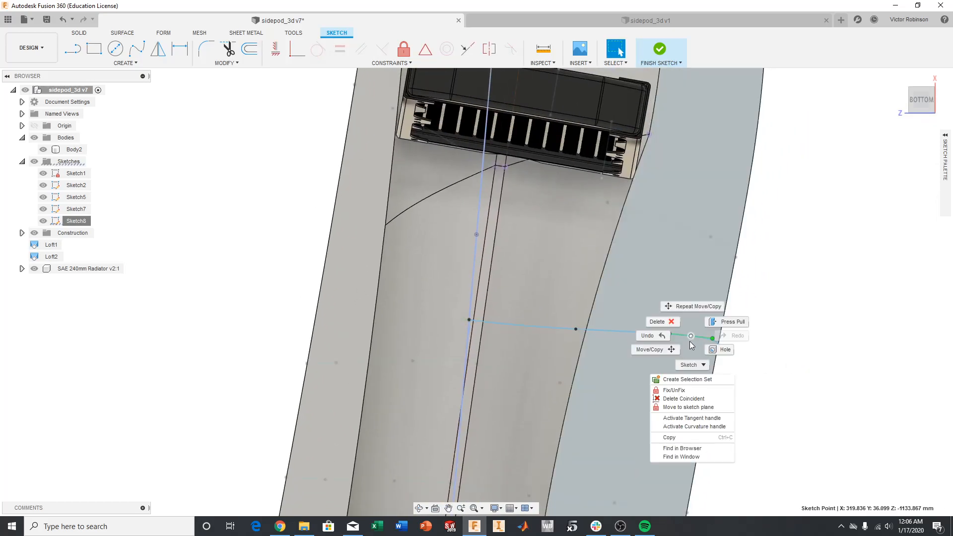
click(652, 350)
drag(690, 337, 692, 342)
click(893, 325)
Move the wall-side fit point of the third spline from the high-X end X 3.22 mm and Y -0.586 mm.
scroll(685, 288, down, 3)
middle_drag(684, 276, 678, 368)
scroll(698, 203, up, 3)
scroll(672, 185, down, 2)
middle_drag(672, 186, 639, 413)
click(648, 201)
right_click(648, 200)
click(619, 218)
drag(649, 201, 650, 195)
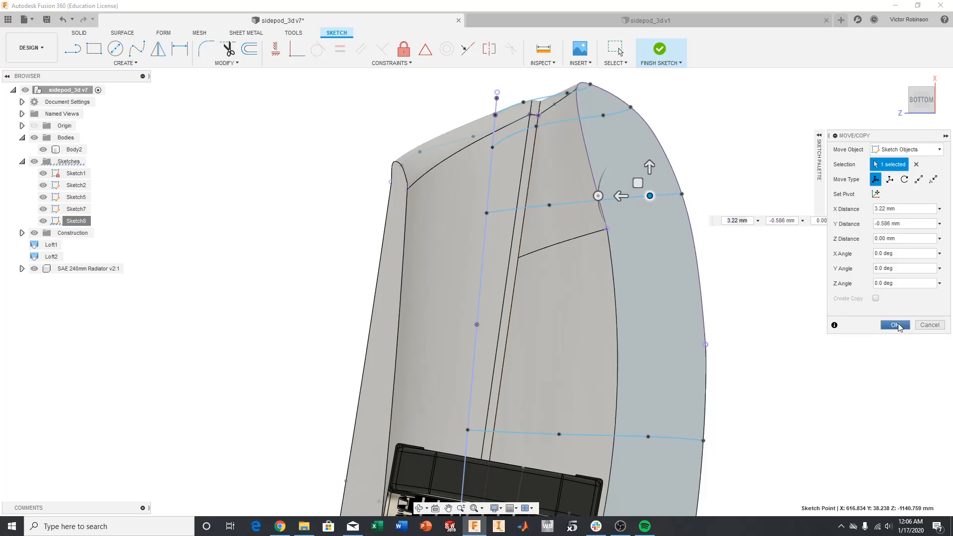
click(895, 325)
Shift the slot-side fit point of the second spline from the high-X end to remove its bend in the bottom view.
scroll(592, 233, up, 5)
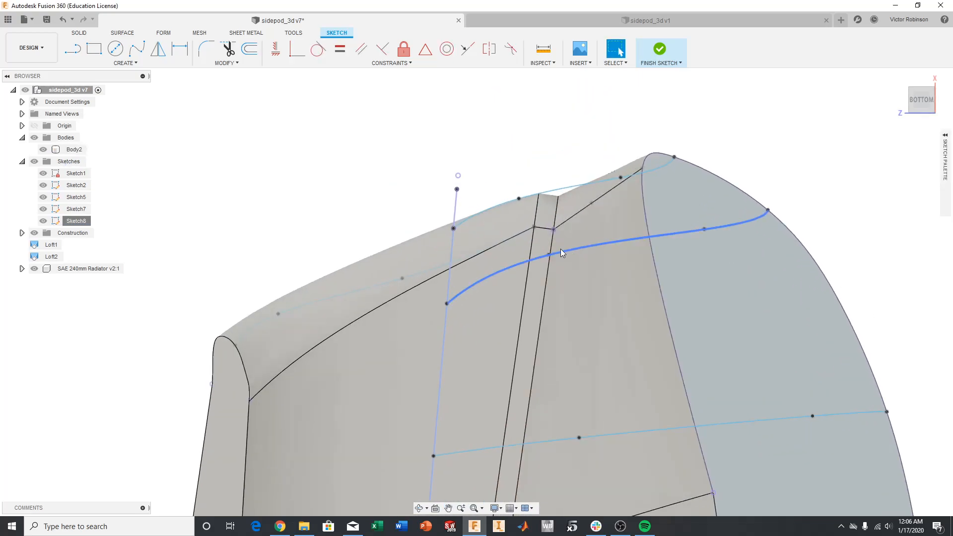
right_click(548, 254)
click(508, 270)
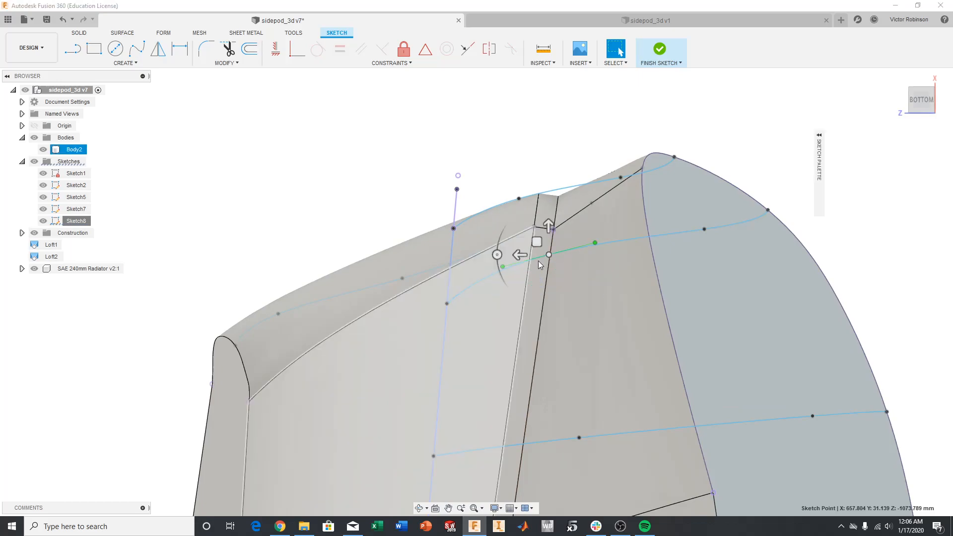
drag(549, 254, 554, 269)
click(881, 327)
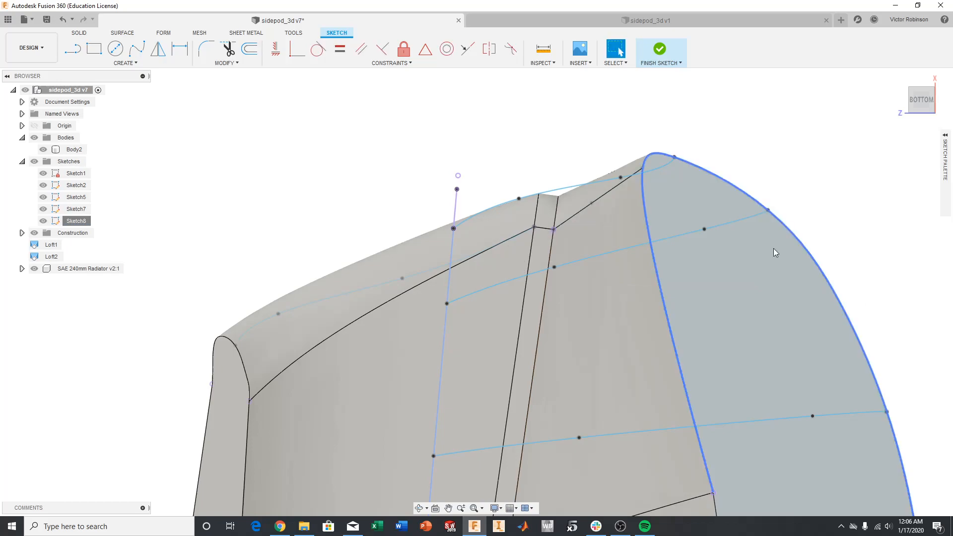
Shift the wall-side fit point of the outermost spline at the high-X end to smooth its path in the bottom view.
right_drag(623, 200, 622, 199)
click(623, 198)
right_click(620, 178)
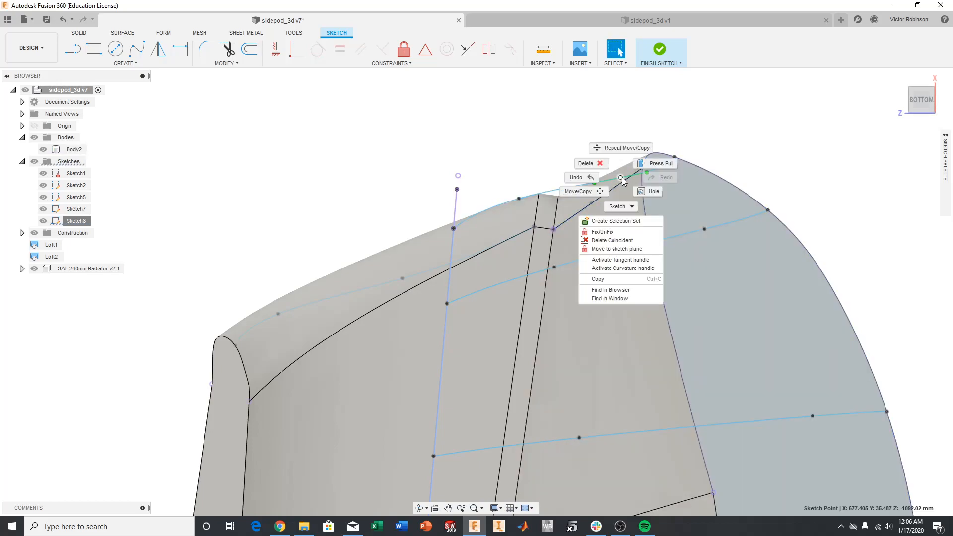
click(580, 191)
drag(621, 172, 620, 171)
click(886, 323)
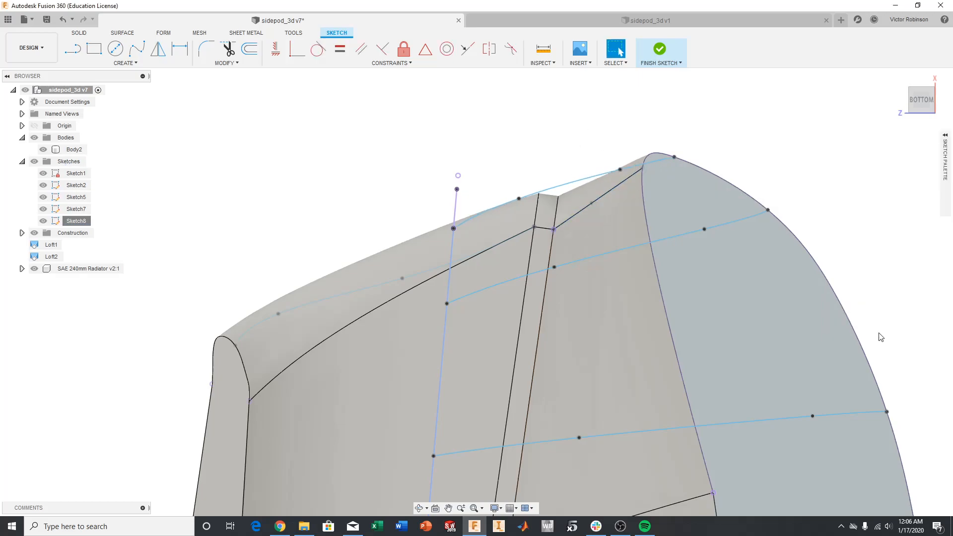
Start a Form loft with the wall's S-shaped bottom face as Profile 1 and the slot sketch as Profile 2.
scroll(853, 313, down, 5)
middle_drag(825, 362, 663, 132)
scroll(695, 285, down, 3)
middle_drag(675, 368, 627, 215)
scroll(627, 215, down, 2)
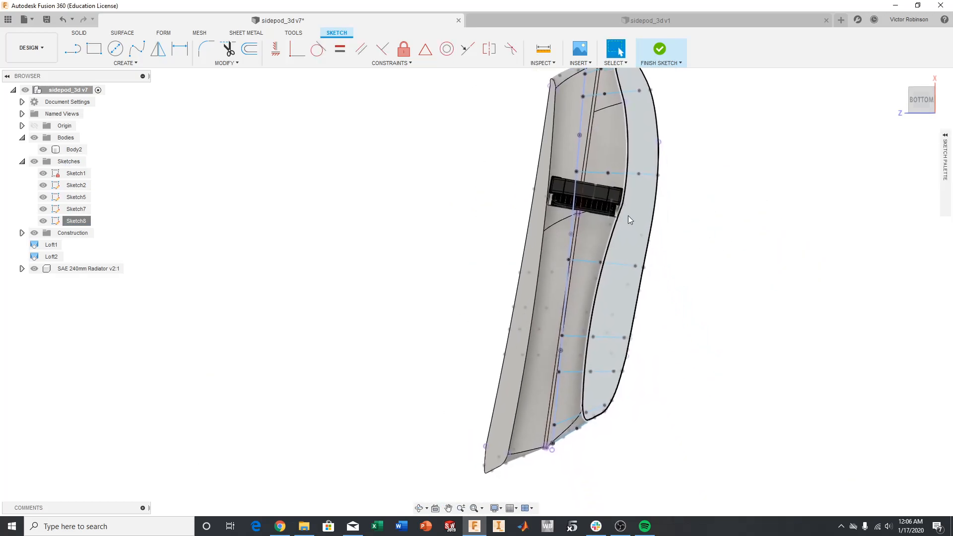
mouse_move(923, 117)
mouse_down()
mouse_move(831, 94)
mouse_move(921, 103)
mouse_up()
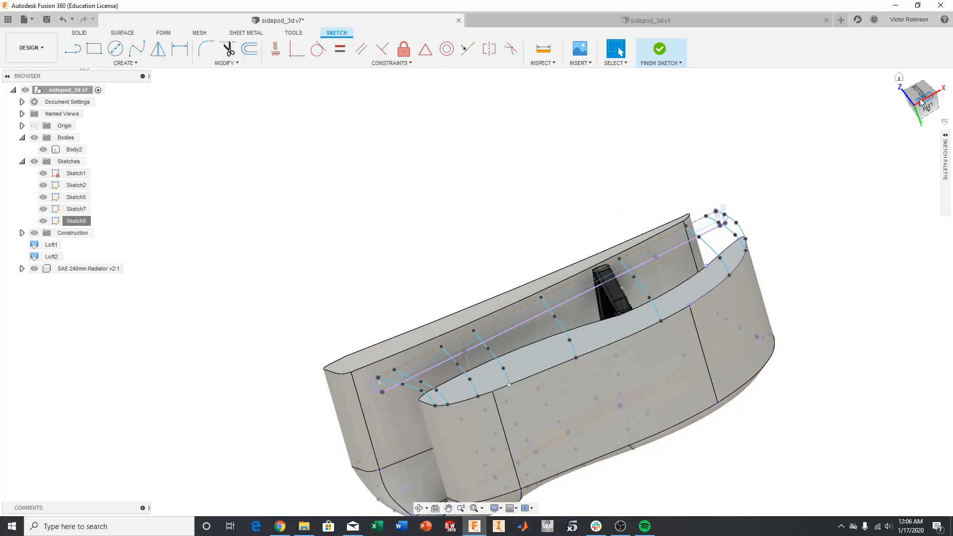
scroll(776, 259, up, 4)
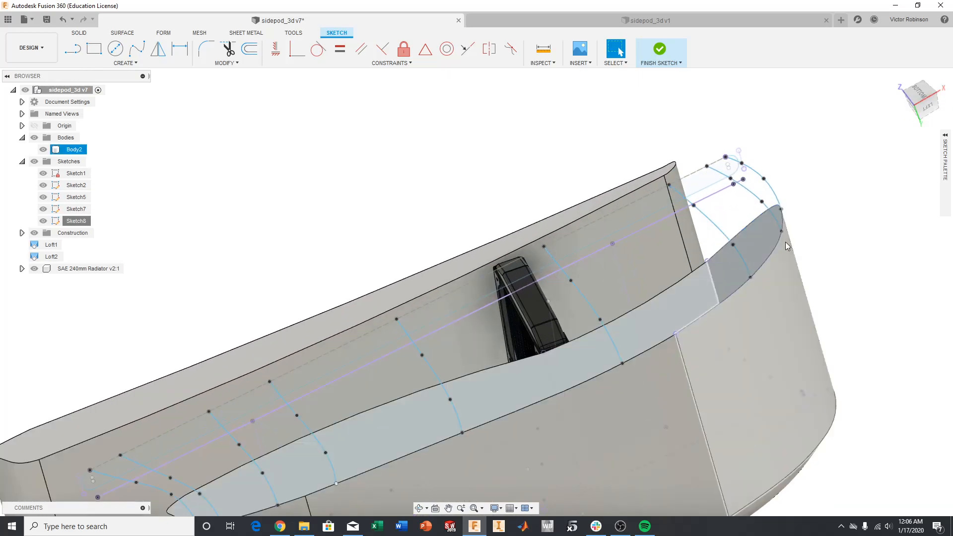
click(79, 34)
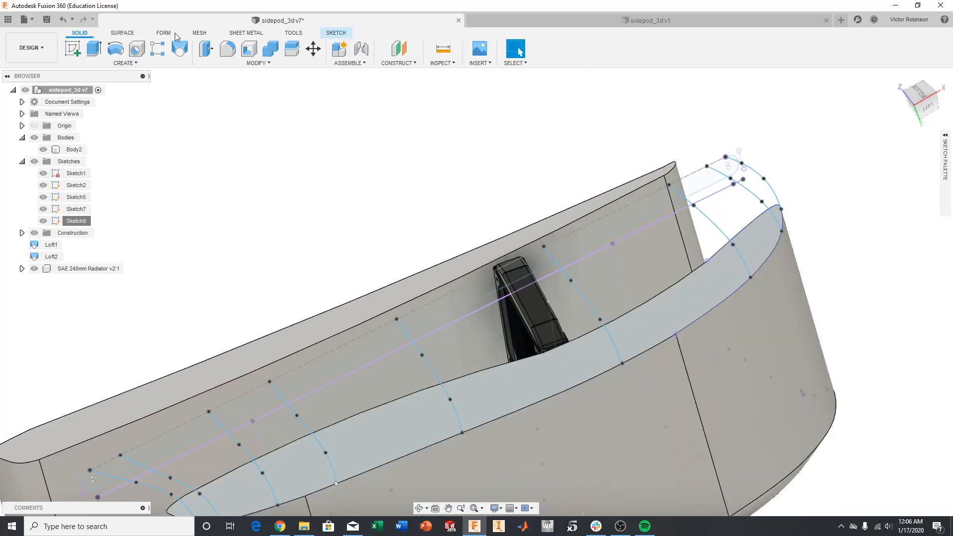
click(166, 34)
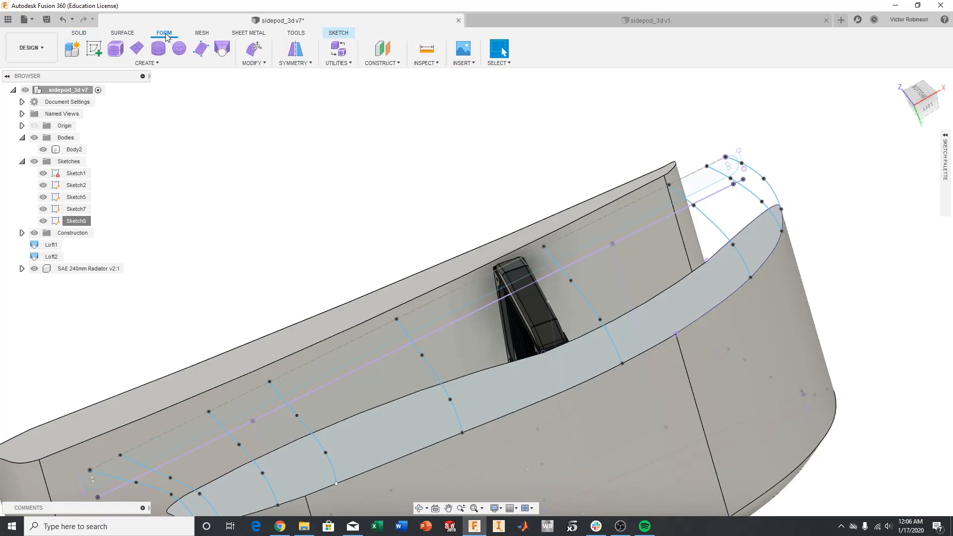
click(222, 48)
click(682, 314)
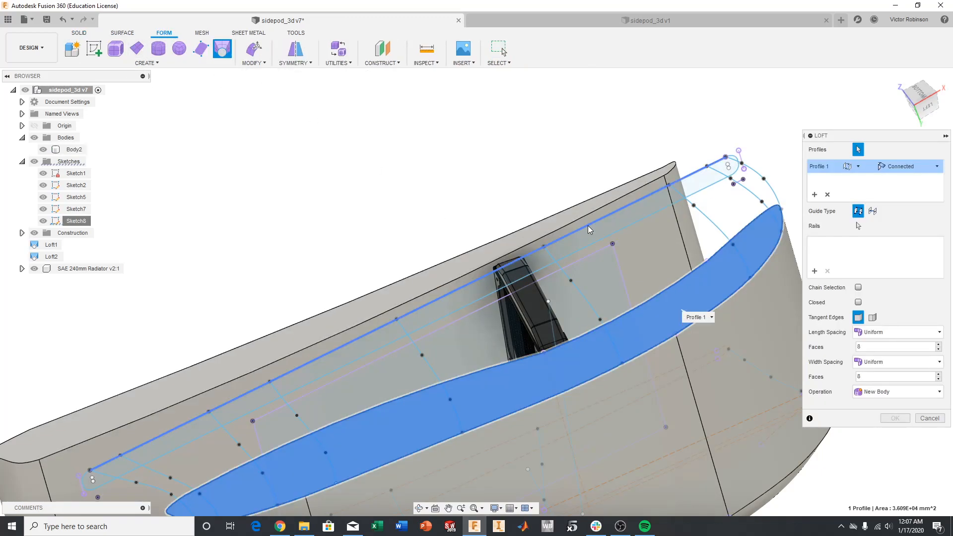
click(589, 235)
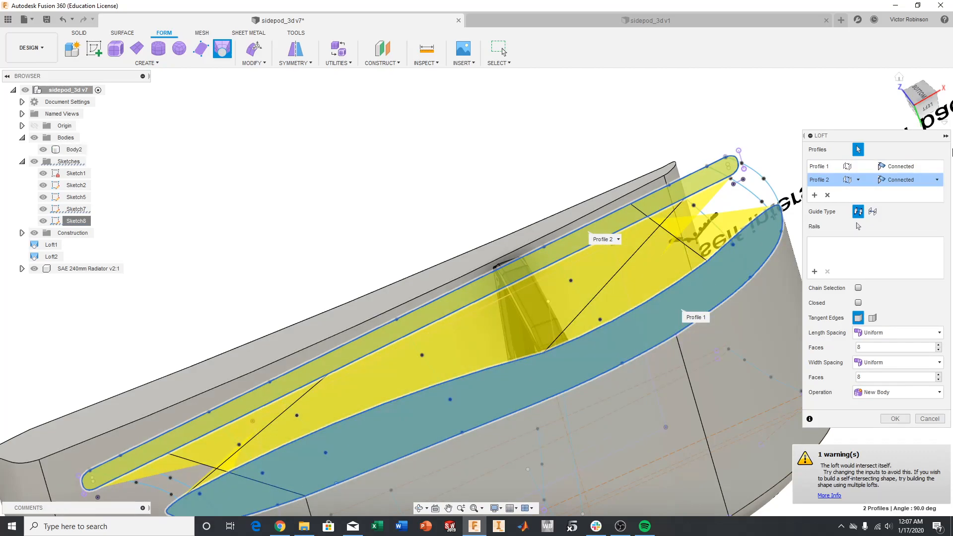
Add the two arched splines nearest the slot's high-X end as the first two rails of the Form loft.
mouse_move(930, 112)
mouse_down()
mouse_move(918, 102)
mouse_move(903, 112)
mouse_move(918, 109)
mouse_up()
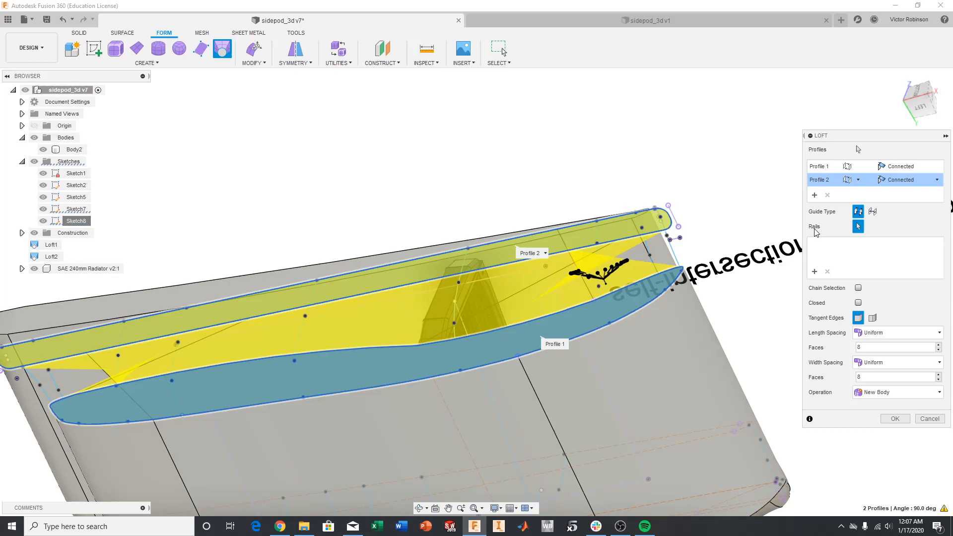
scroll(639, 263, up, 2)
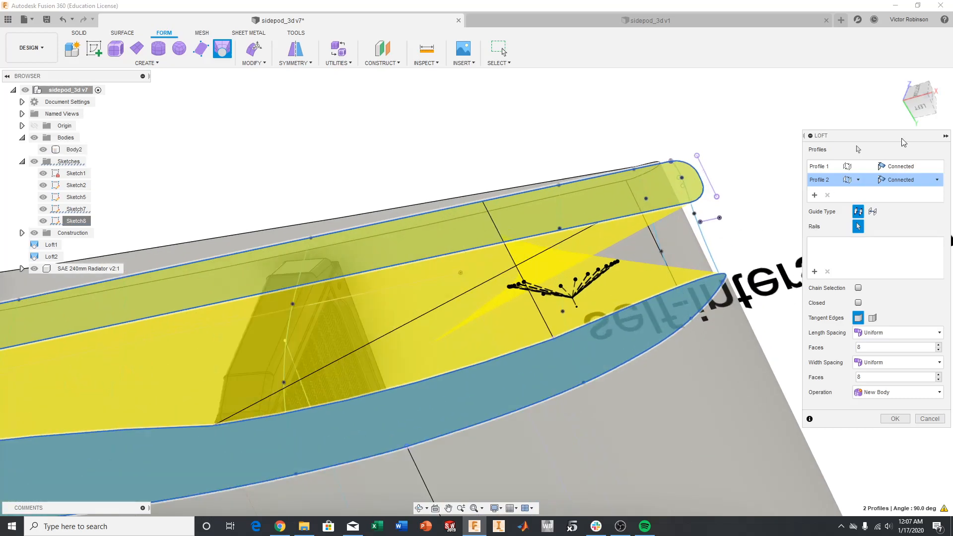
drag(919, 102, 878, 101)
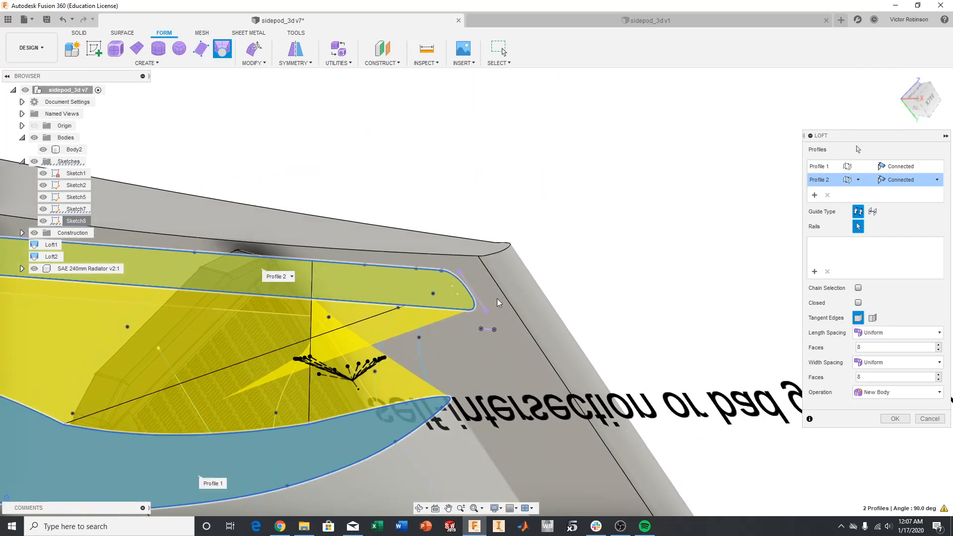
middle_drag(424, 359, 556, 300)
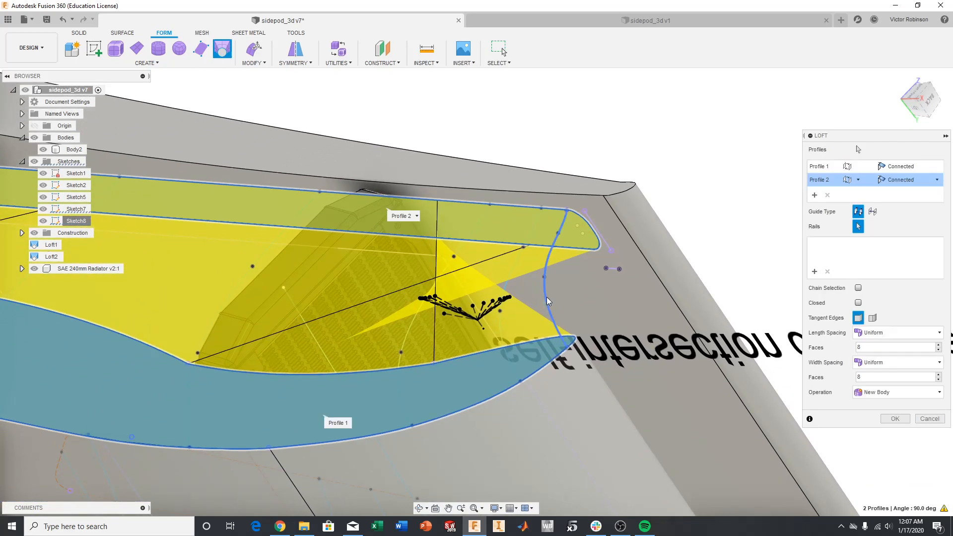
click(548, 301)
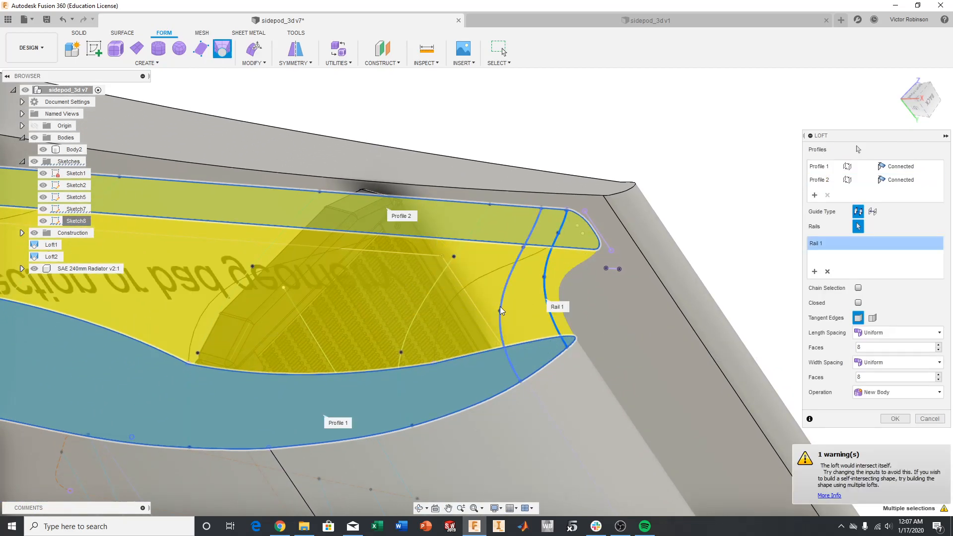
click(500, 311)
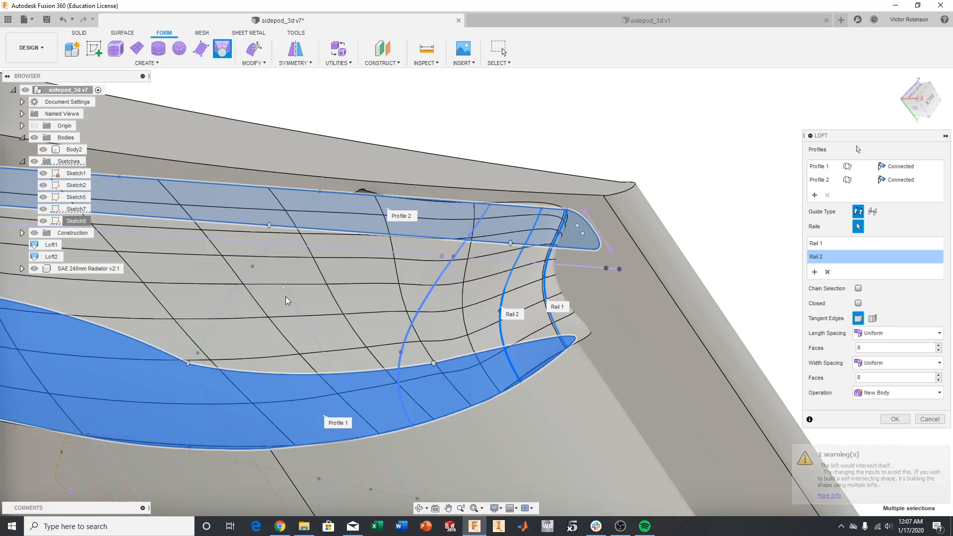
Add the remaining seven arched splines along the wall as rails 3 to 9 of the Form loft.
click(240, 286)
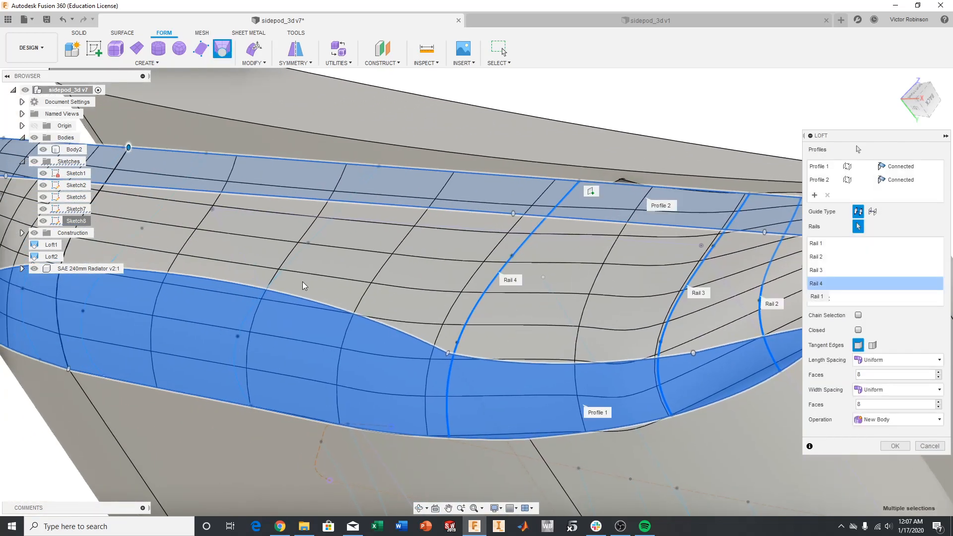
click(256, 291)
middle_drag(227, 278, 418, 300)
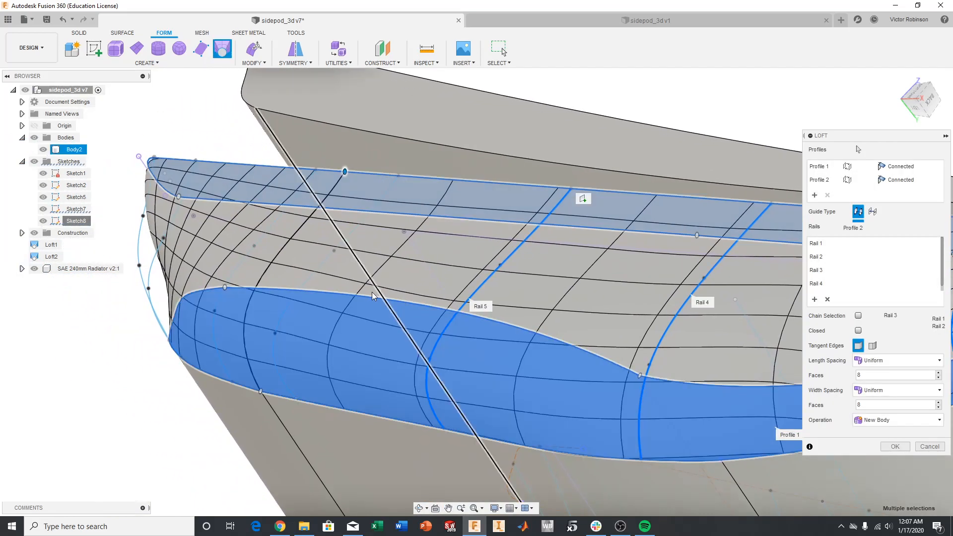
click(238, 276)
click(156, 269)
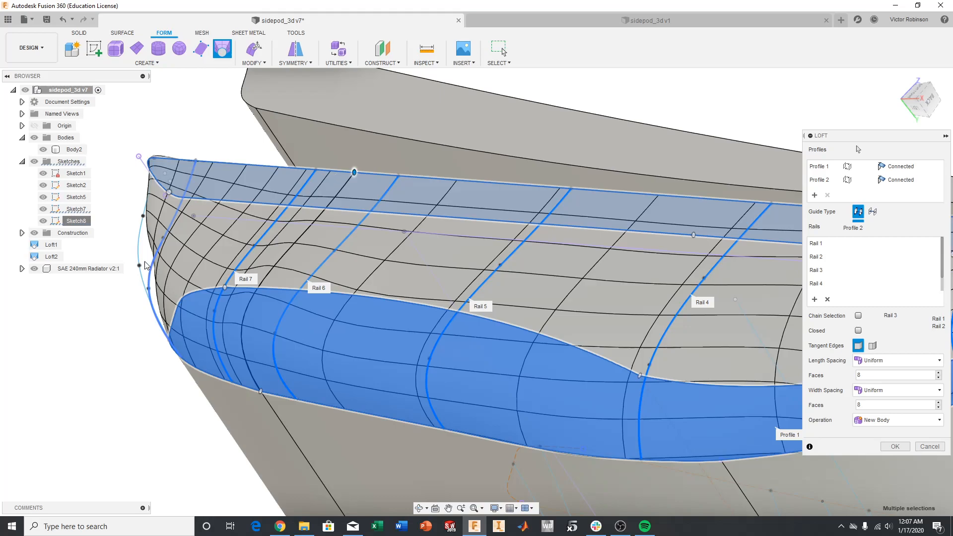
click(139, 257)
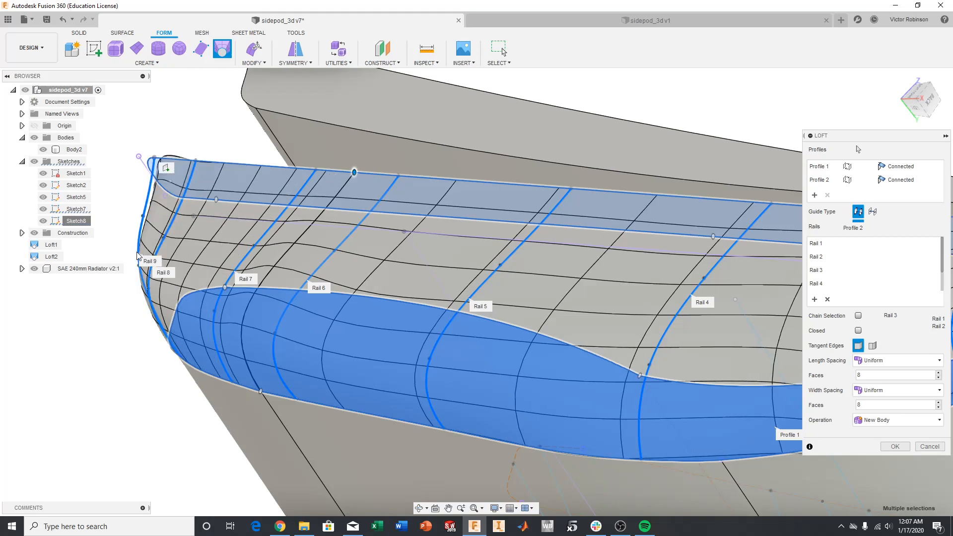
Examine how the loft preview meets the wall's bottom face and its rounded corners at both ends.
mouse_move(917, 98)
mouse_down()
mouse_move(927, 130)
mouse_move(943, 141)
mouse_up()
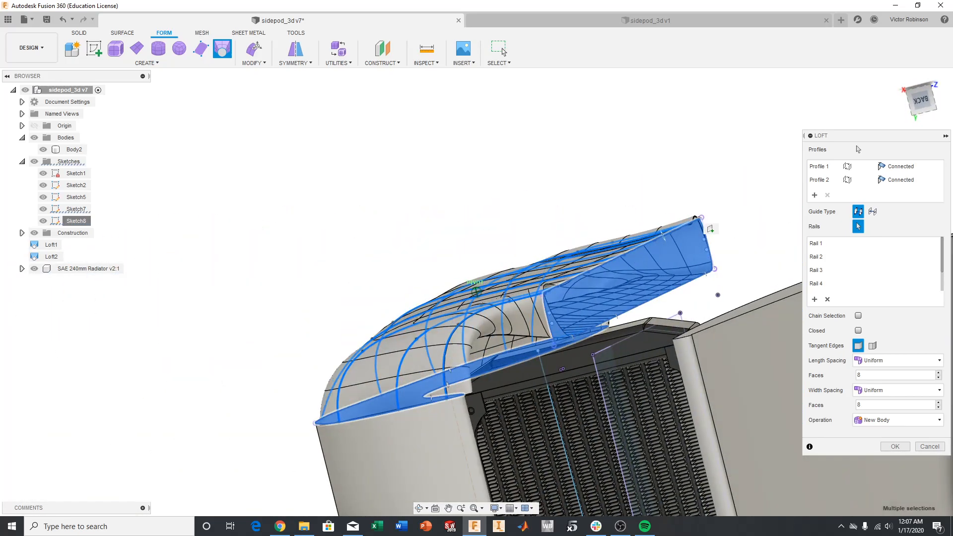
shift+middle_drag(747, 211, 939, 143)
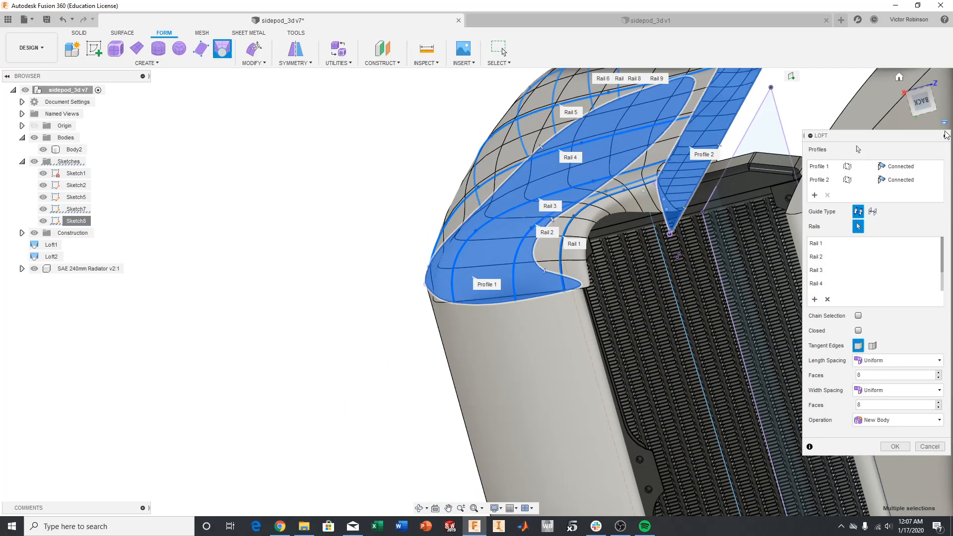
scroll(540, 362, up, 6)
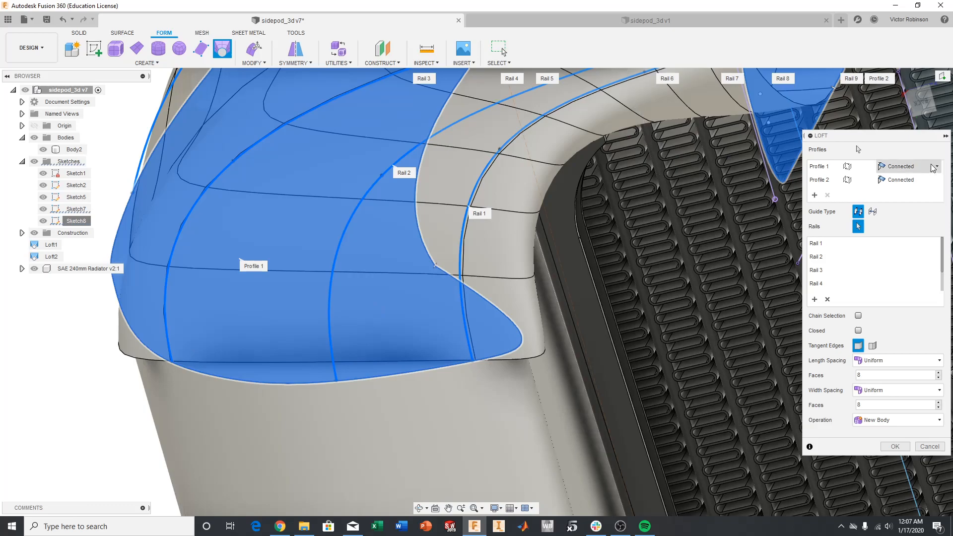
shift+middle_drag(578, 303, 441, 264)
scroll(398, 240, down, 3)
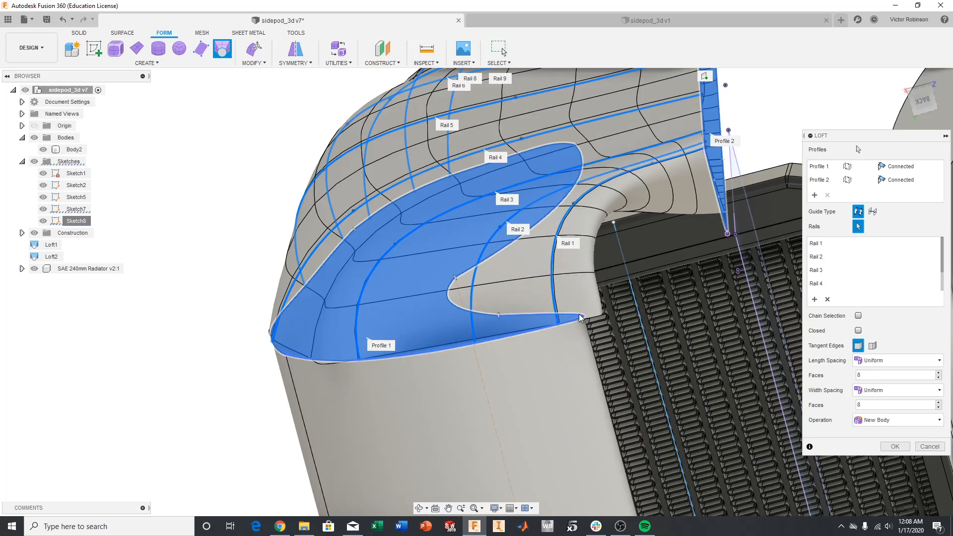
scroll(571, 316, up, 5)
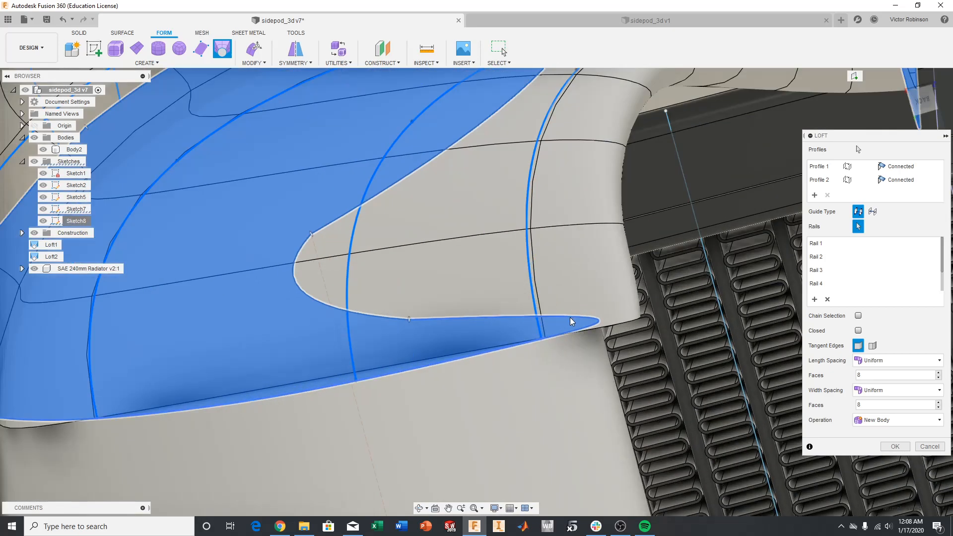
scroll(569, 320, down, 5)
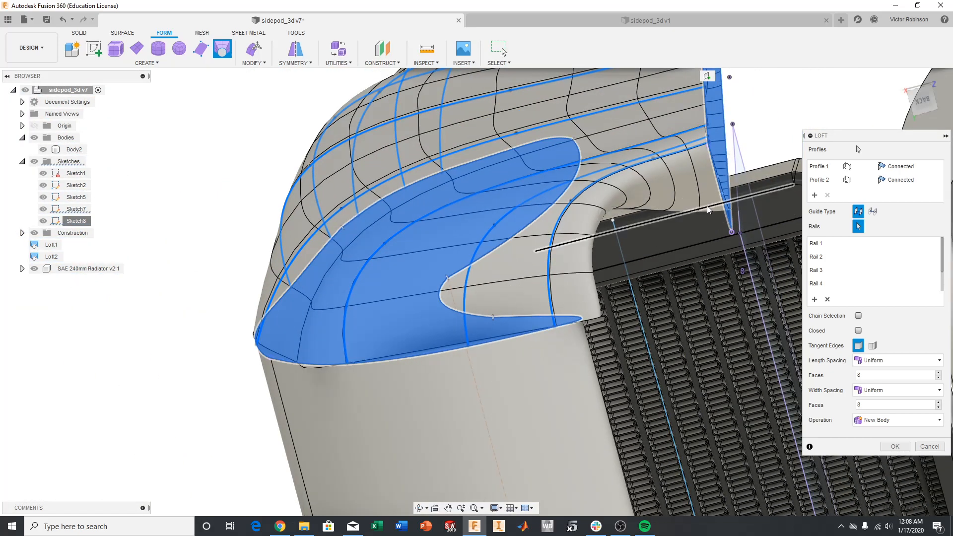
scroll(646, 254, down, 3)
scroll(646, 254, down, 3)
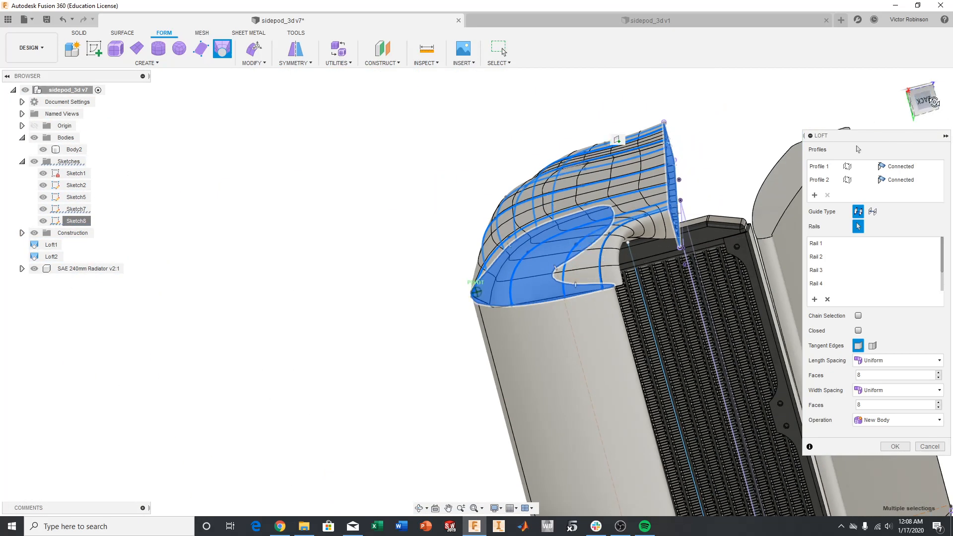
drag(915, 103, 933, 102)
shift+middle_drag(278, 278, 408, 343)
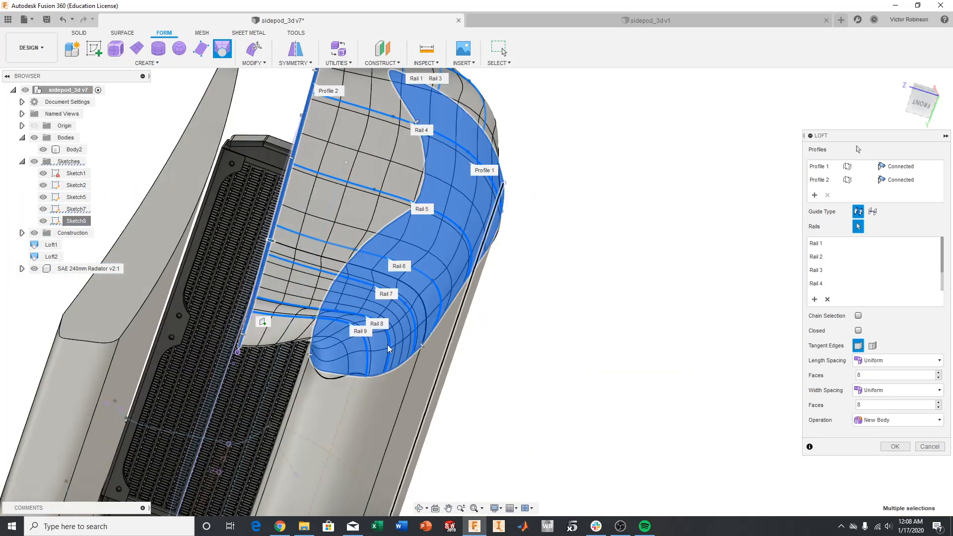
scroll(326, 372, up, 4)
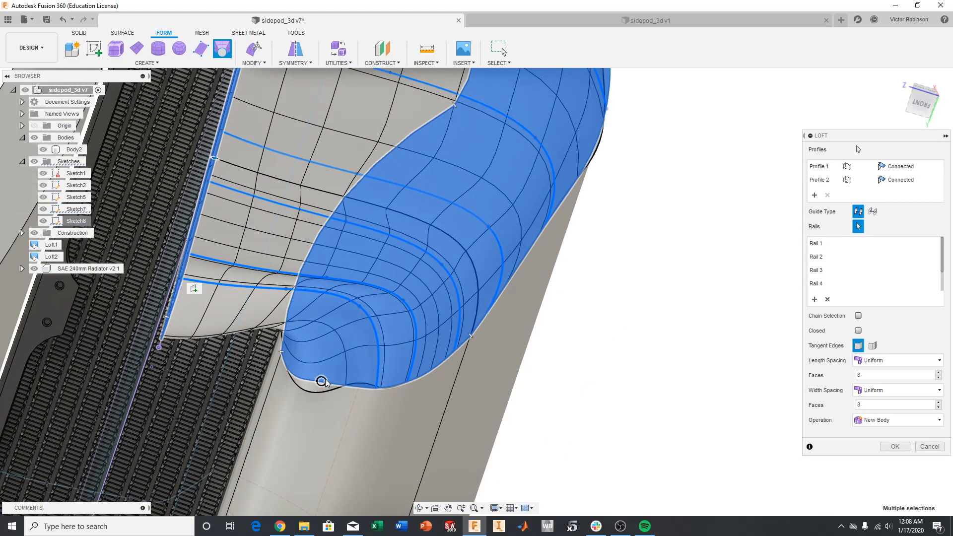
Create the Form loft as a new body and inspect its surface for waviness from the back and the side.
click(895, 447)
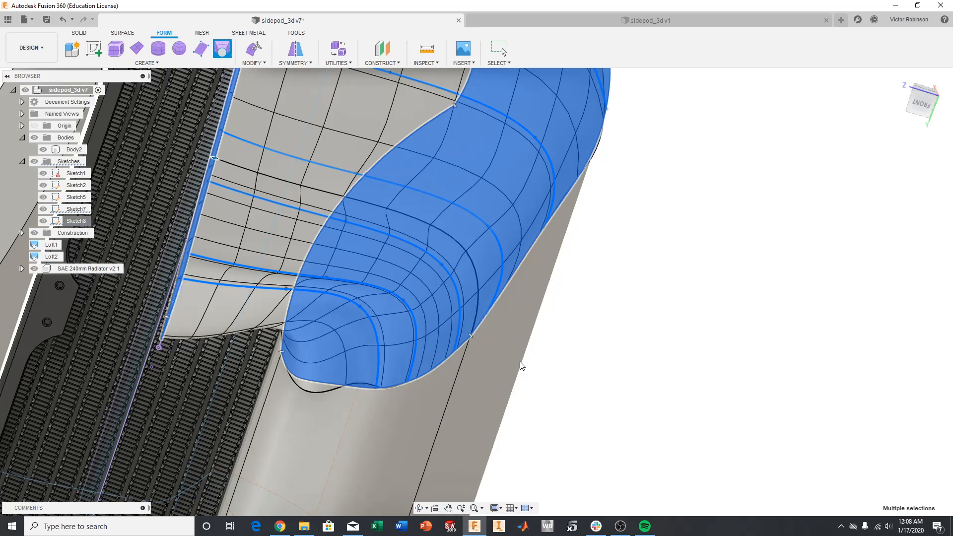
scroll(540, 318, down, 6)
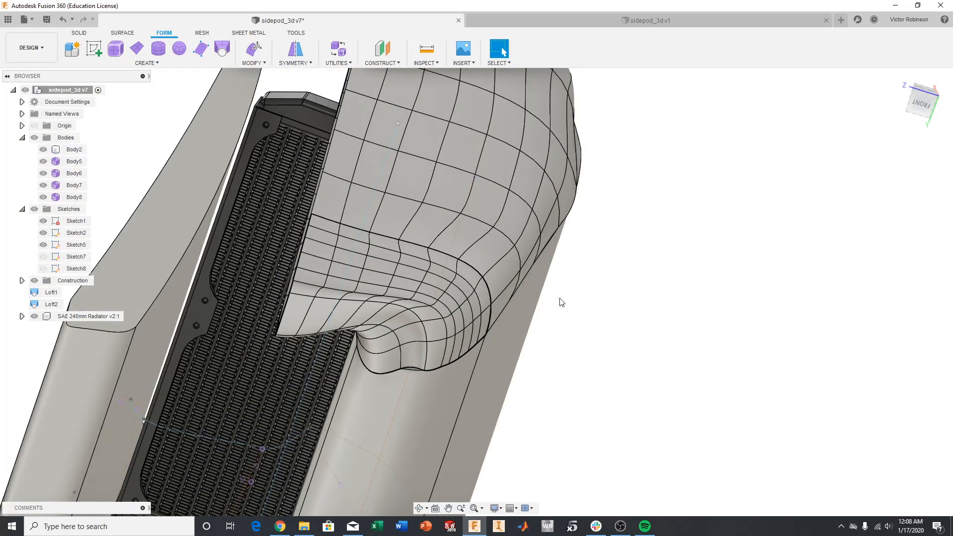
mouse_move(922, 102)
mouse_down()
mouse_move(791, 110)
mouse_move(789, 131)
mouse_move(833, 135)
mouse_move(821, 124)
mouse_move(816, 153)
mouse_up()
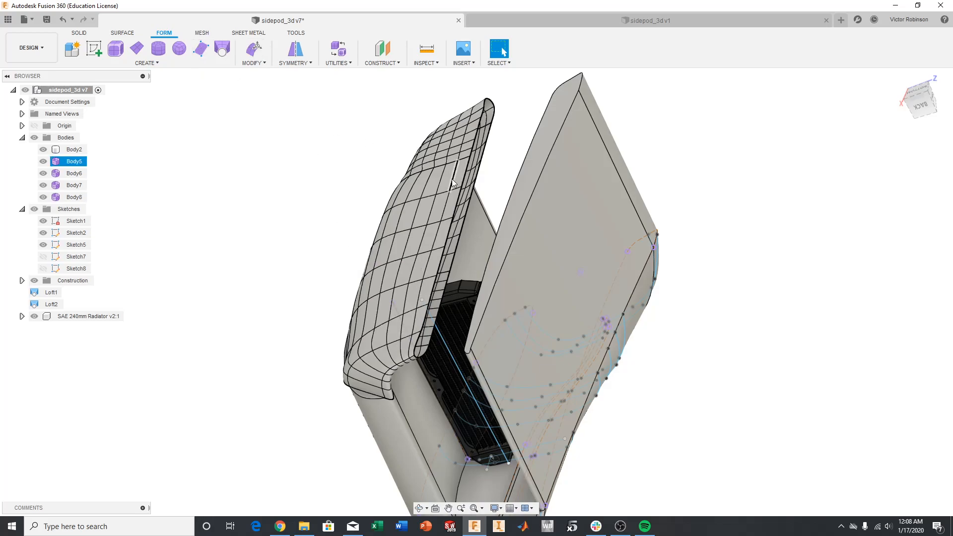
mouse_move(937, 101)
mouse_down()
mouse_move(952, 94)
mouse_move(821, 140)
mouse_up()
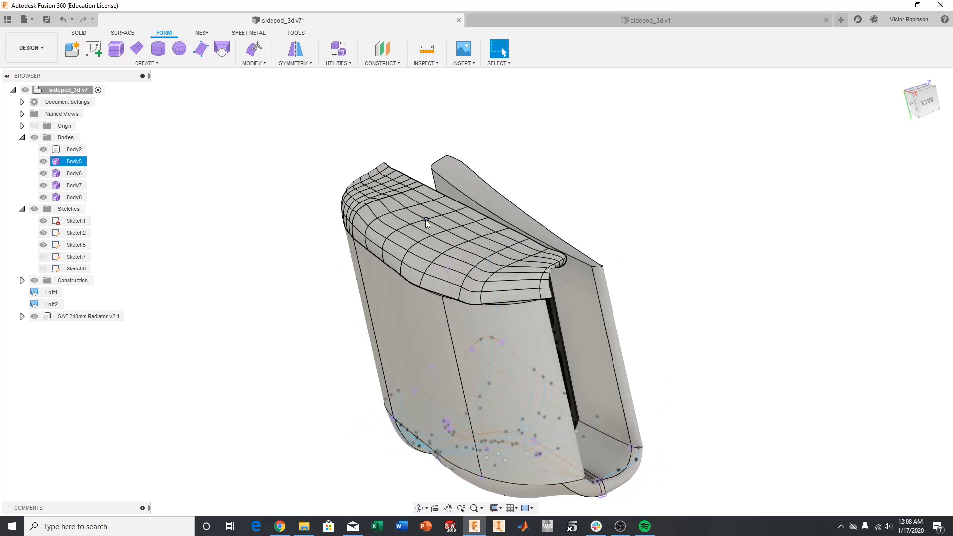
click(909, 108)
scroll(449, 241, up, 5)
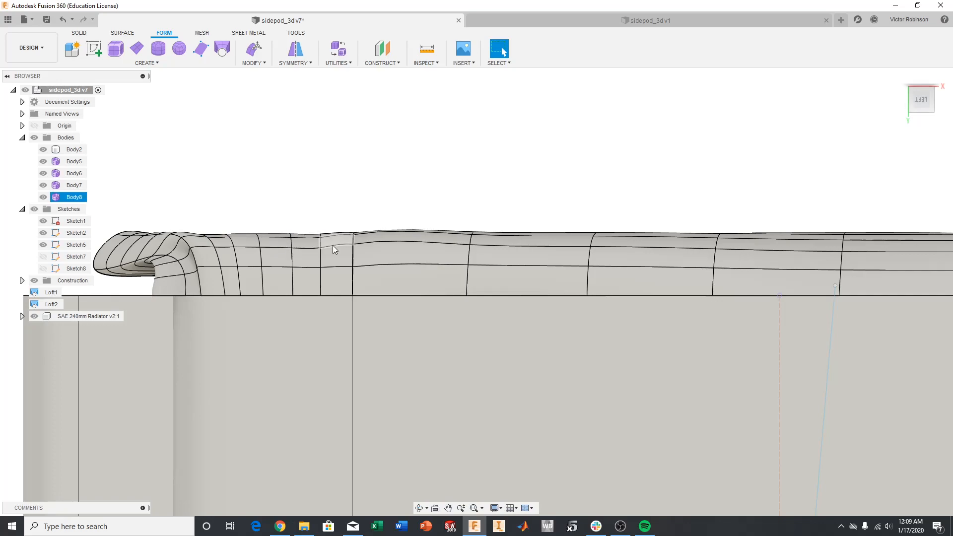
middle_drag(445, 255, 170, 260)
middle_drag(543, 256, 650, 265)
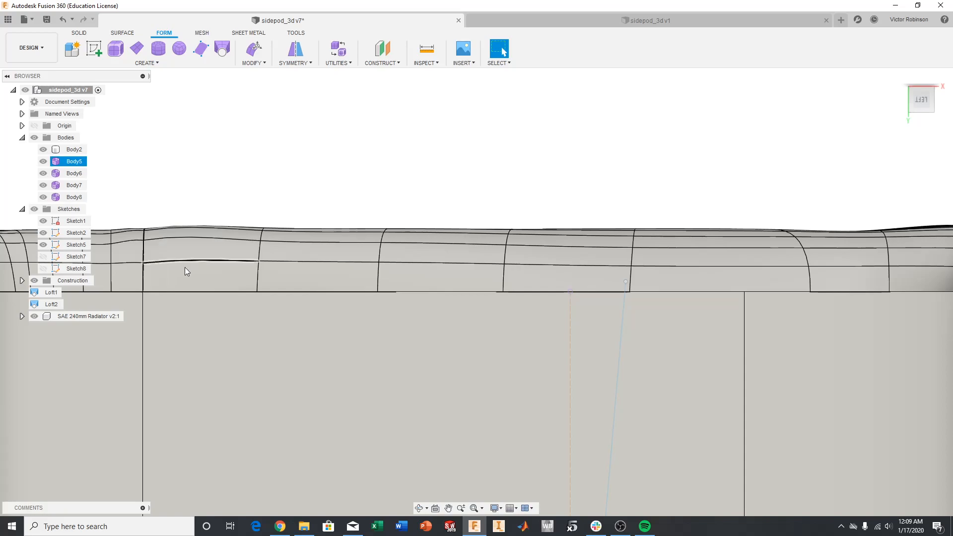
scroll(718, 210, down, 5)
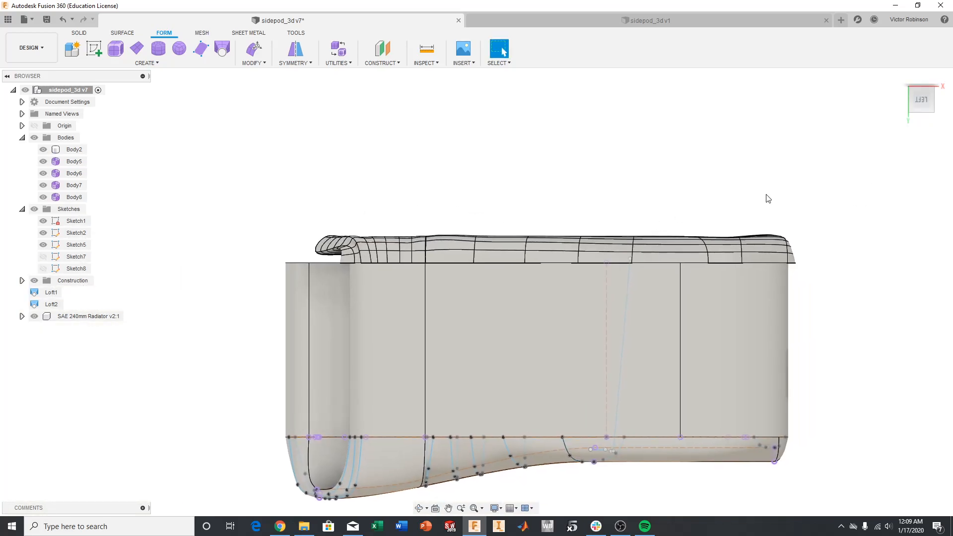
shift+middle_drag(477, 291, 933, 191)
drag(922, 98, 926, 101)
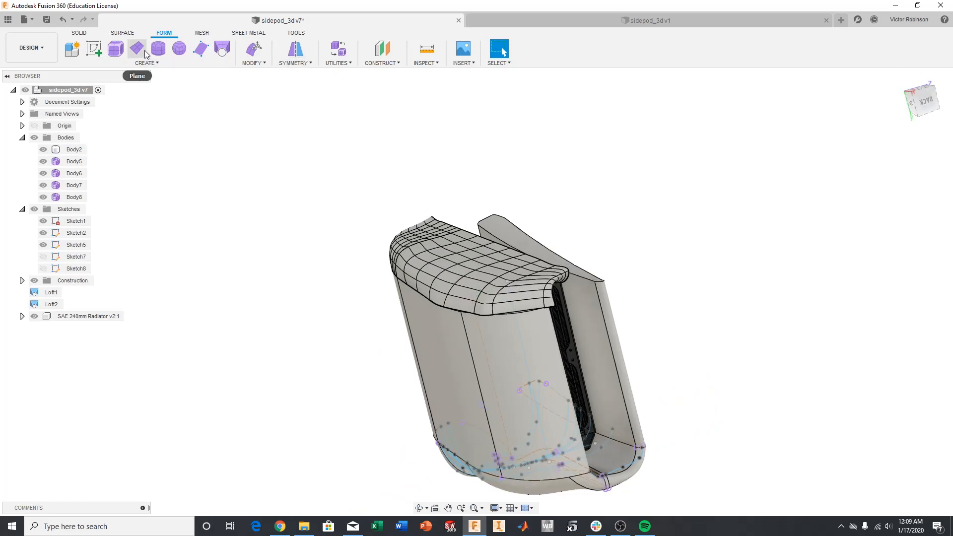
Undo the Form loft and inspect the arched guide splines between the slot profile and the wall.
click(62, 20)
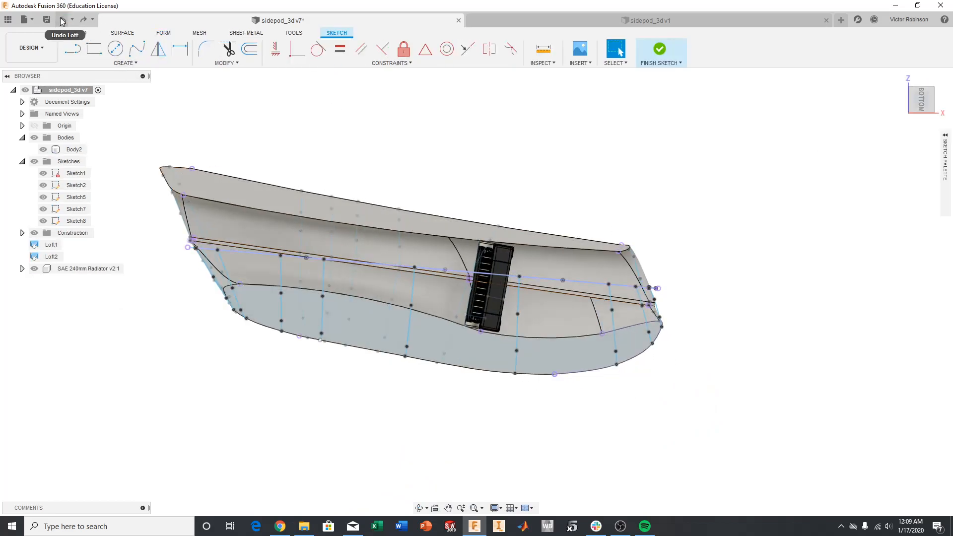
drag(924, 109, 886, 82)
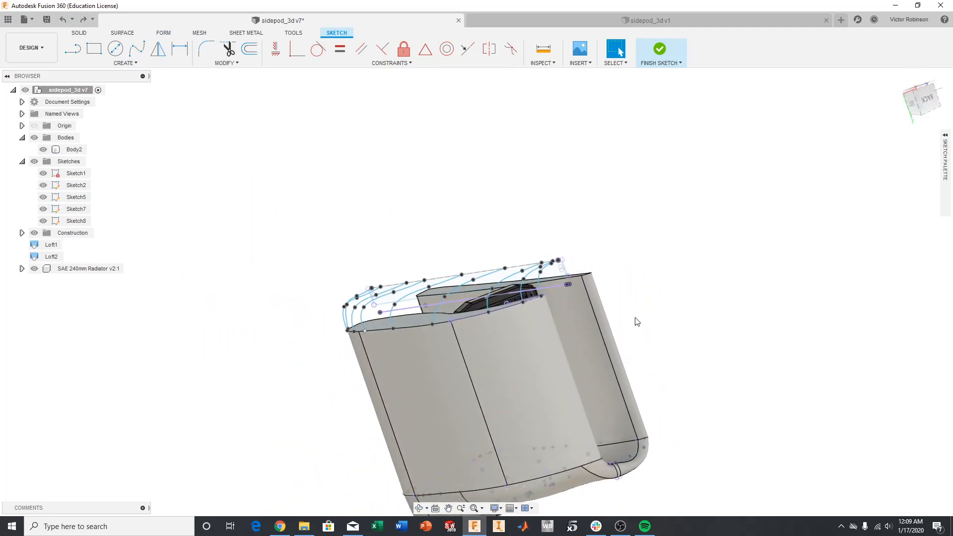
scroll(365, 304, up, 3)
scroll(365, 305, up, 5)
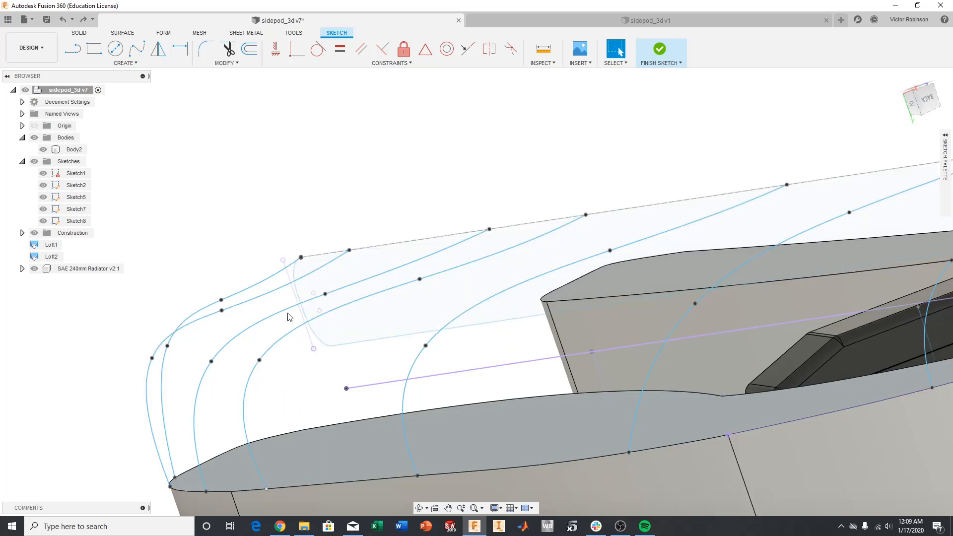
scroll(303, 350, down, 3)
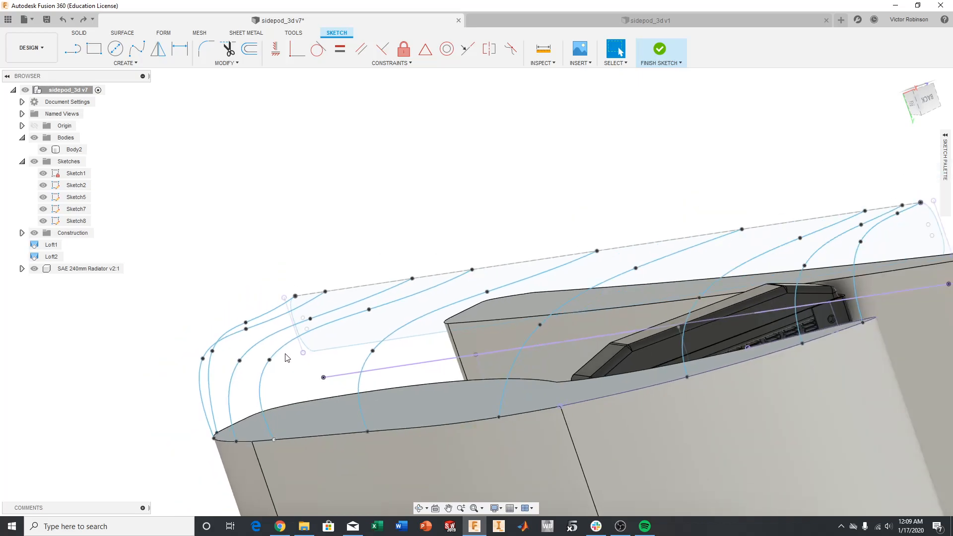
scroll(374, 354, down, 2)
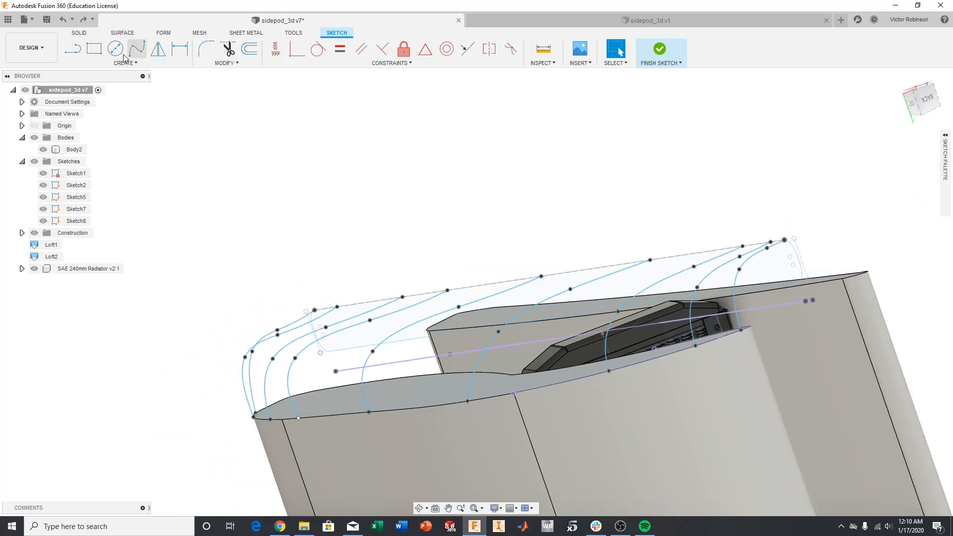
Start a solid Loft with the slot profile as Profile 1 and the wall's S-shaped bottom face as the second profile.
click(87, 33)
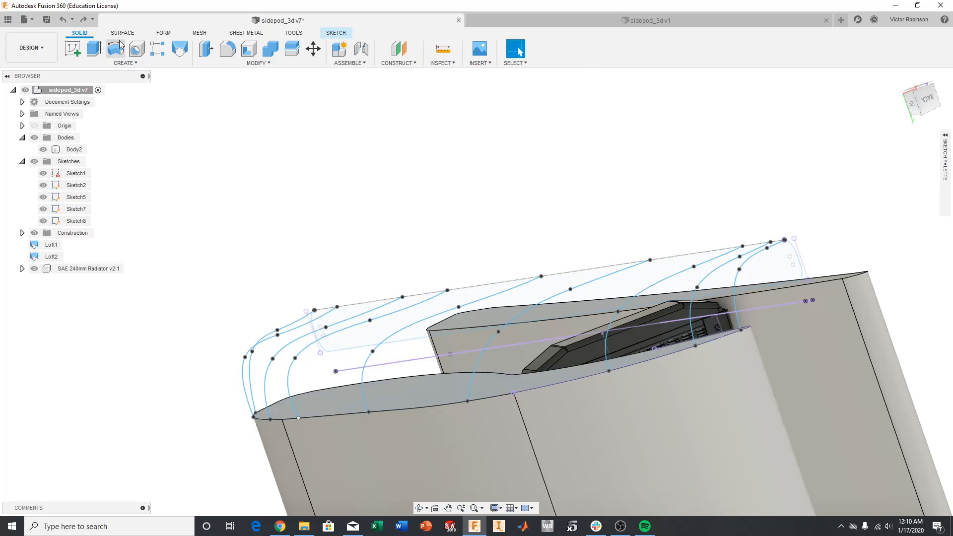
click(179, 48)
click(923, 106)
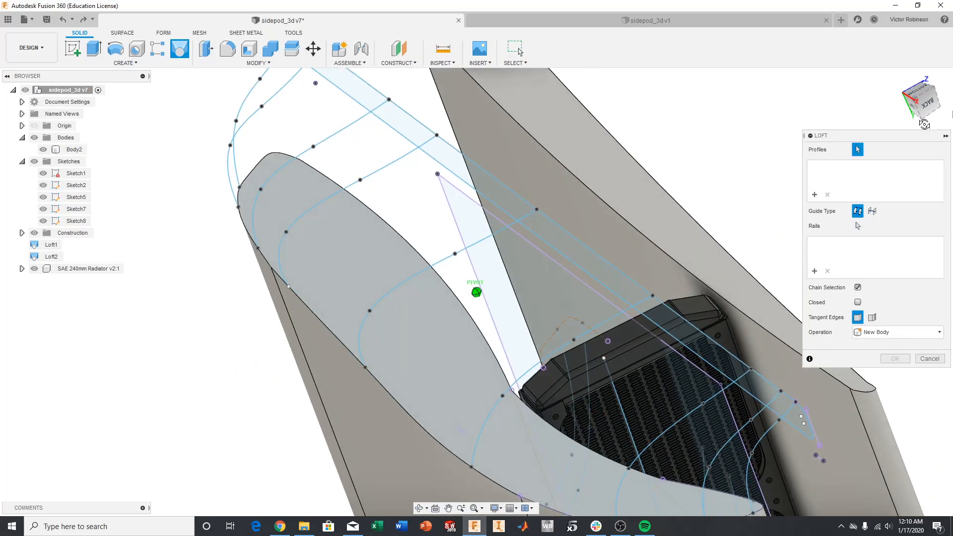
click(710, 354)
click(513, 460)
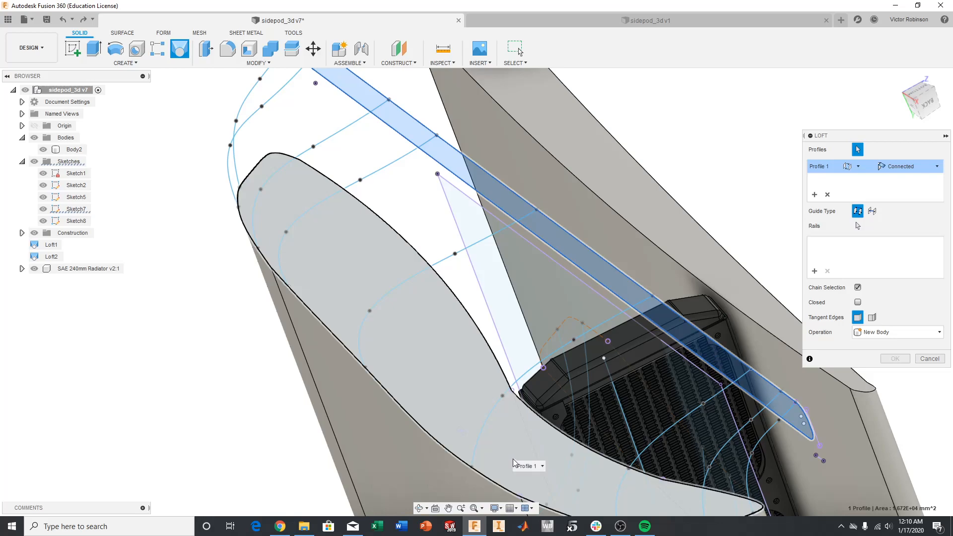
Add the four arched guide splines nearest the S-shaped face's pointed end as Rails 1 to 4 of the loft.
scroll(627, 464, down, 2)
middle_drag(627, 465, 503, 330)
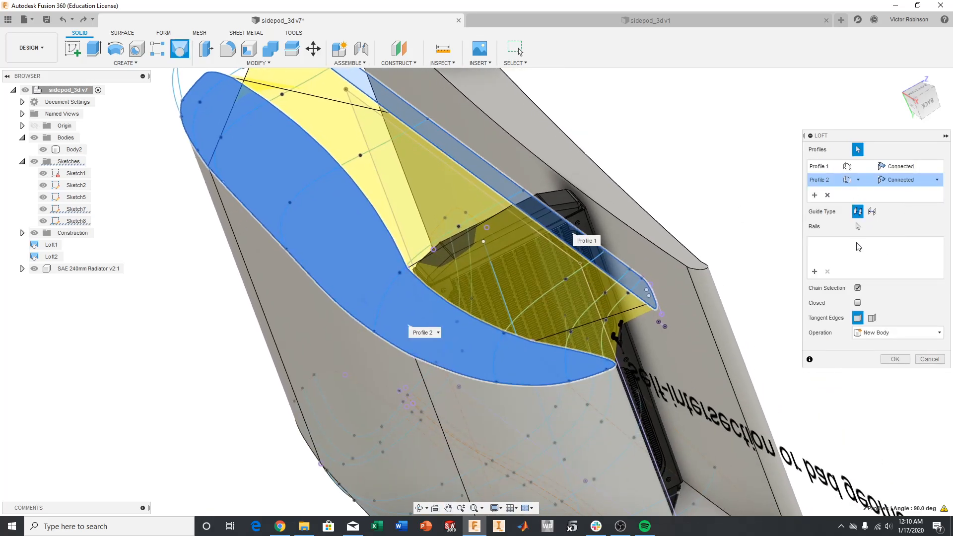
click(576, 325)
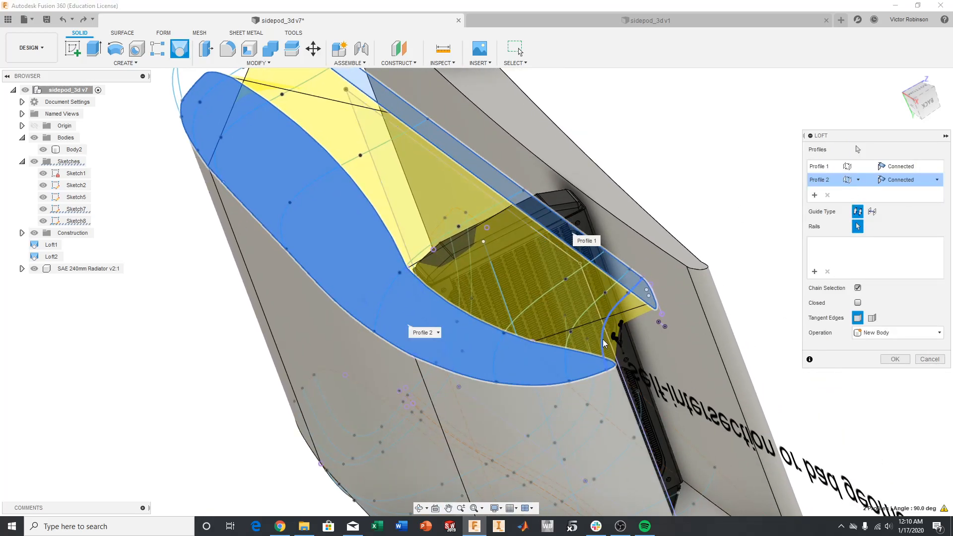
click(526, 310)
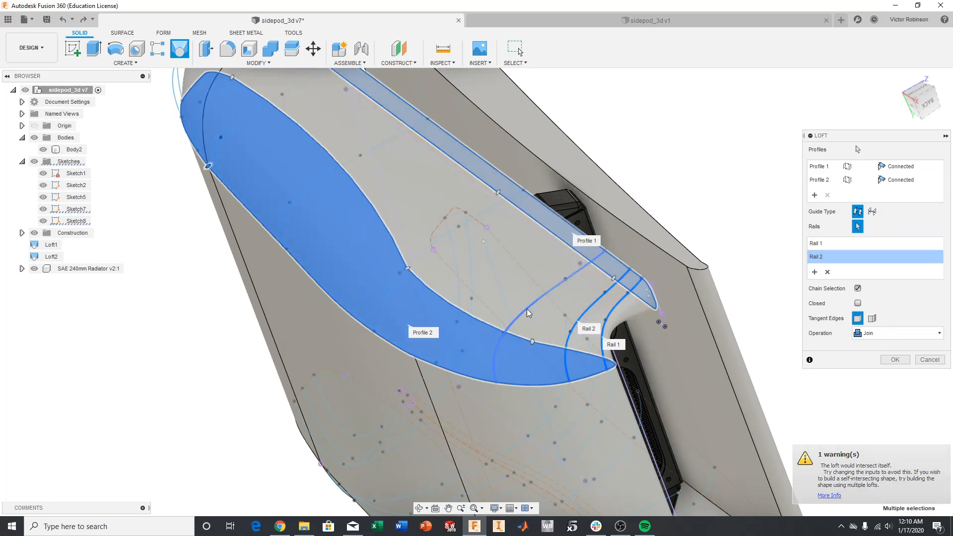
click(419, 255)
Add the five remaining arched guide splines toward the face's blunt rounded end as Rails 5 to 9.
middle_drag(366, 257, 476, 368)
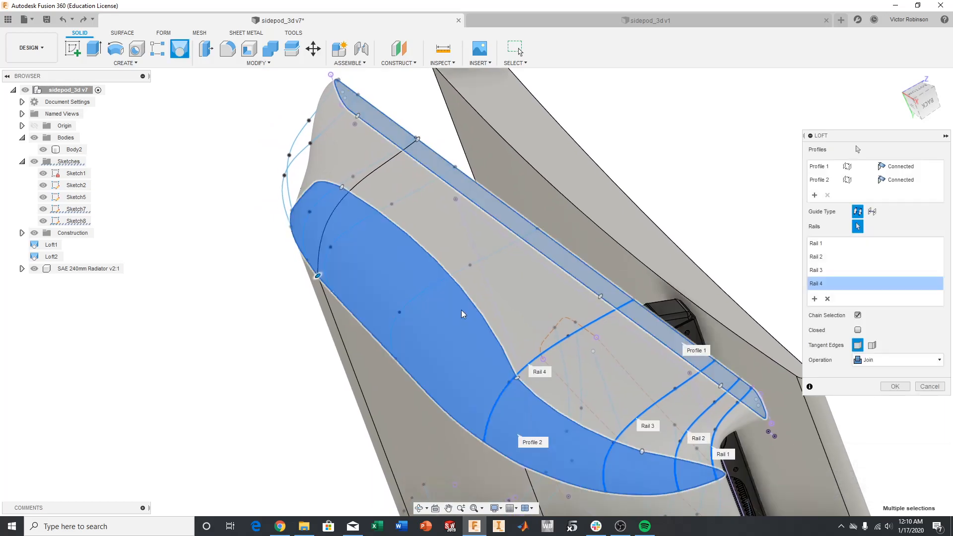
click(361, 227)
click(325, 201)
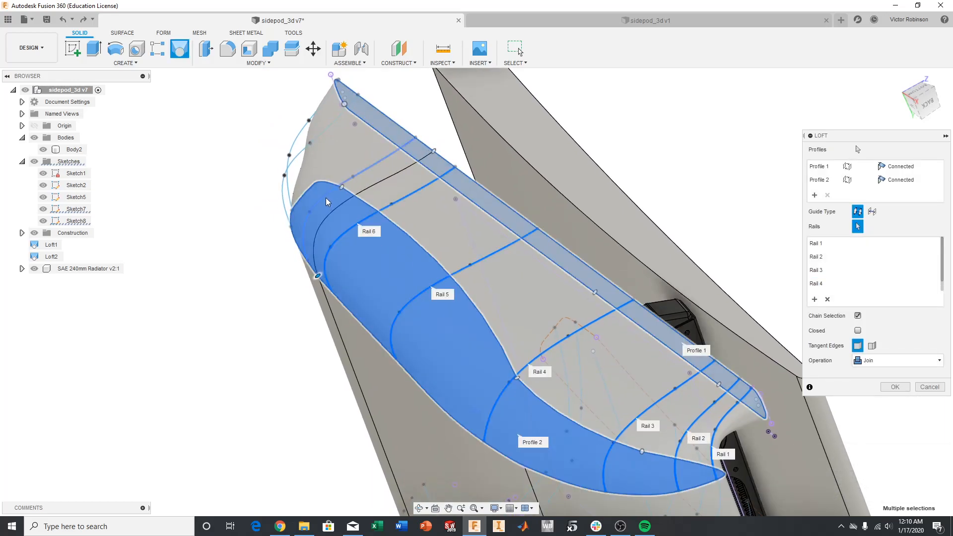
click(299, 165)
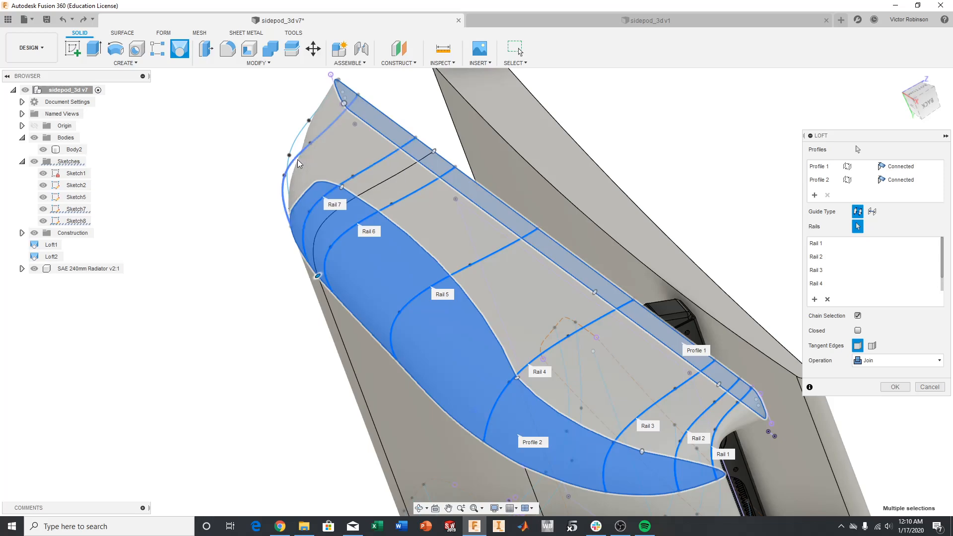
click(297, 144)
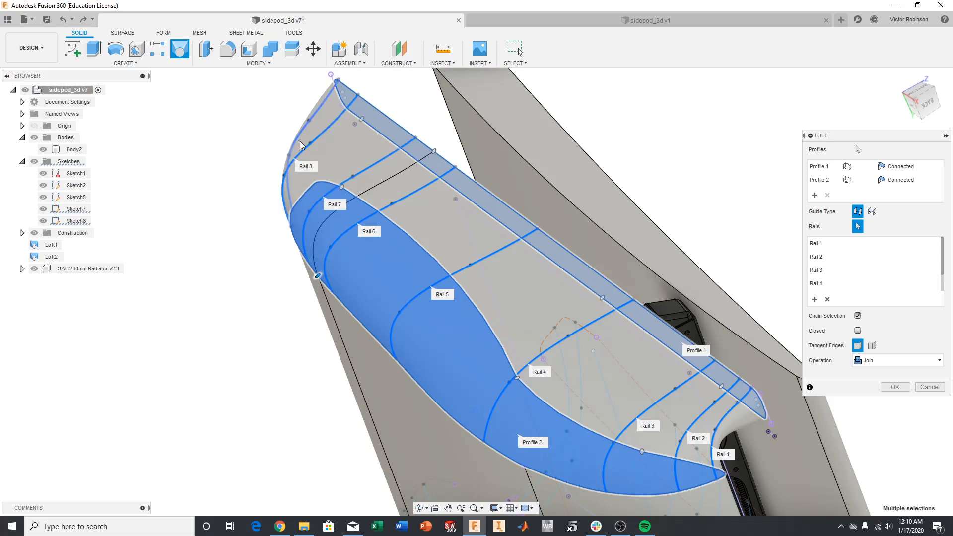
Check the loft preview along both ends and create the solid loft with the Join operation.
middle_drag(506, 274, 557, 189)
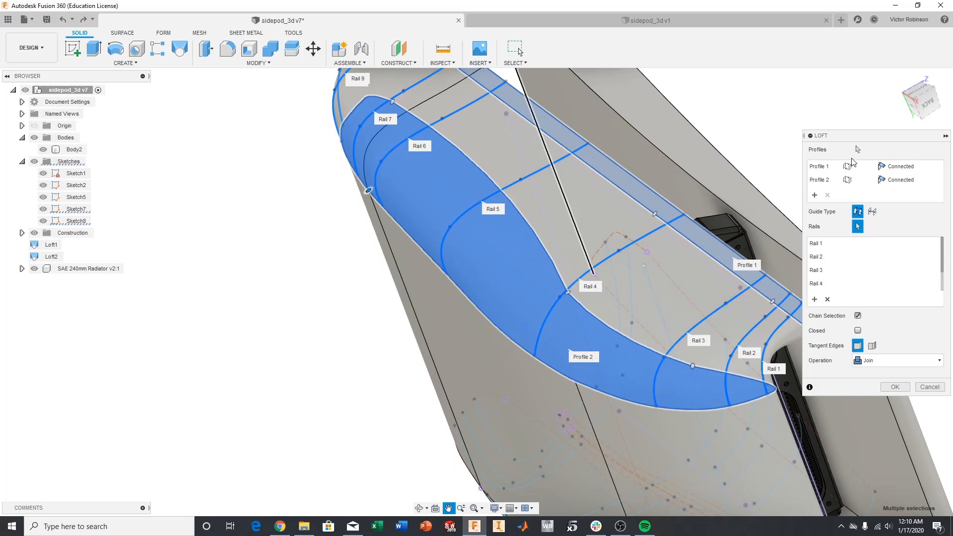
mouse_move(924, 101)
mouse_down()
mouse_move(905, 89)
mouse_move(923, 102)
mouse_move(907, 99)
mouse_move(940, 93)
mouse_up()
scroll(550, 200, down, 1)
middle_drag(549, 199, 798, 232)
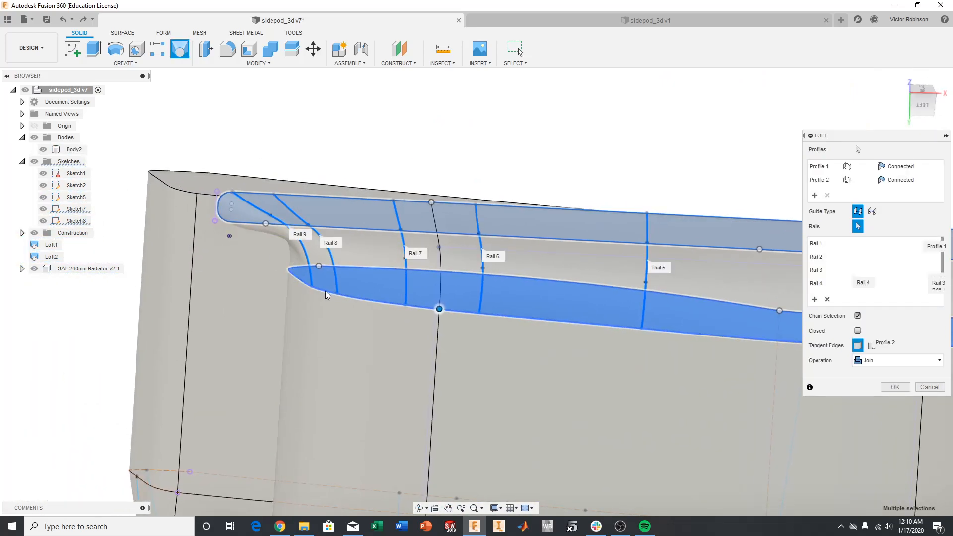
middle_drag(483, 310, 278, 293)
middle_drag(557, 321, 266, 303)
scroll(266, 302, down, 1)
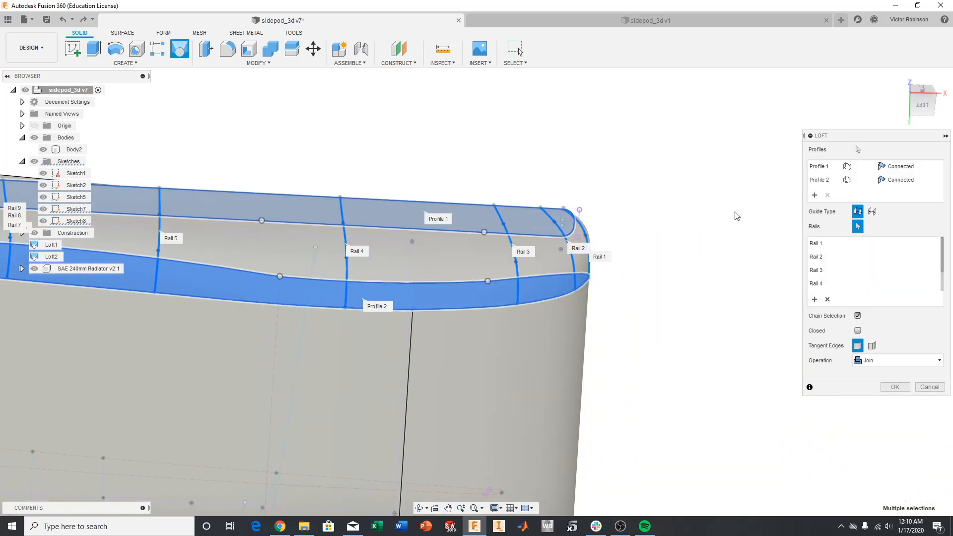
click(895, 387)
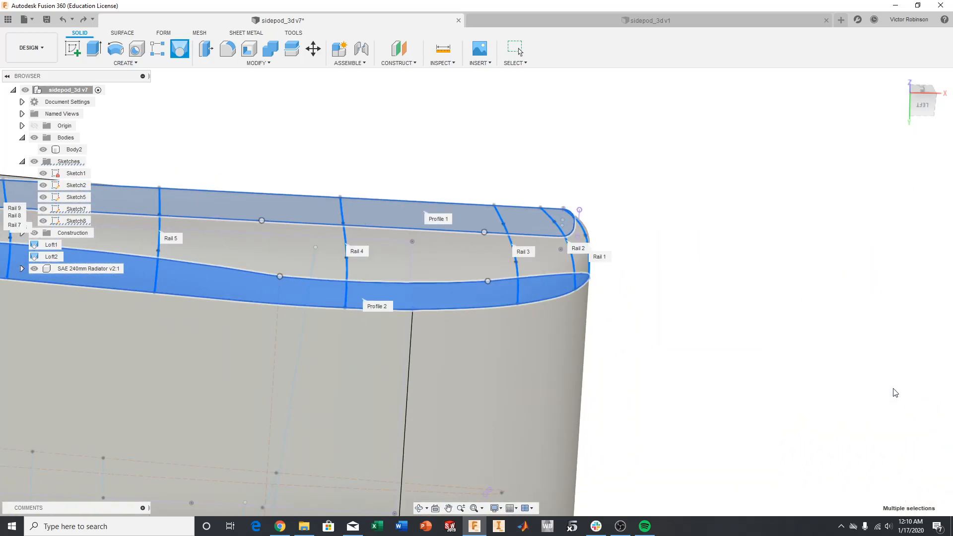
Compare the loft's flat slot edge with the opposite wall's bottom face, looking closely at their rounded end corners.
mouse_move(923, 109)
mouse_down()
mouse_move(857, 114)
mouse_move(814, 102)
mouse_move(829, 141)
mouse_move(874, 115)
mouse_move(918, 112)
mouse_up()
middle_drag(484, 316, 861, 128)
mouse_move(908, 108)
mouse_down()
mouse_move(930, 101)
mouse_move(940, 110)
mouse_move(934, 100)
mouse_move(923, 116)
mouse_up()
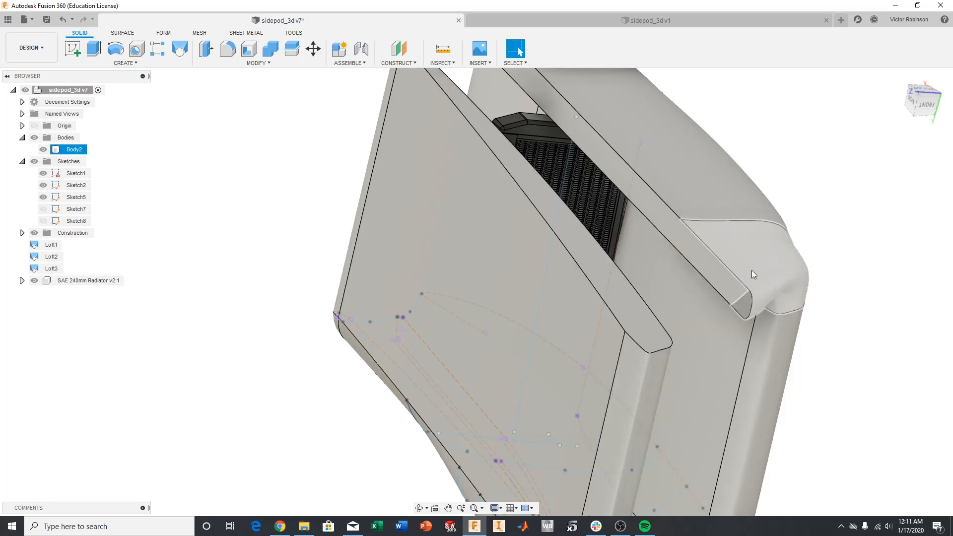
key(Escape)
click(585, 228)
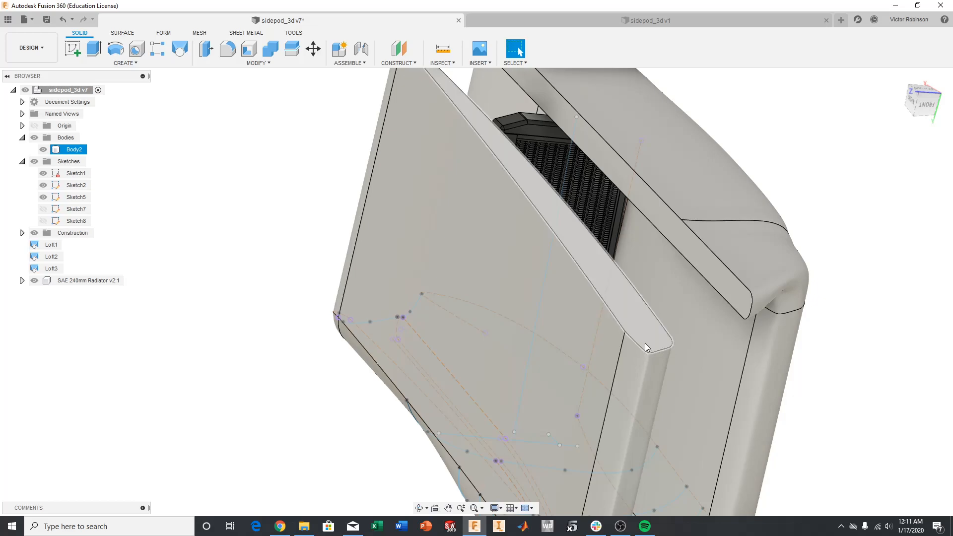
scroll(644, 344, up, 8)
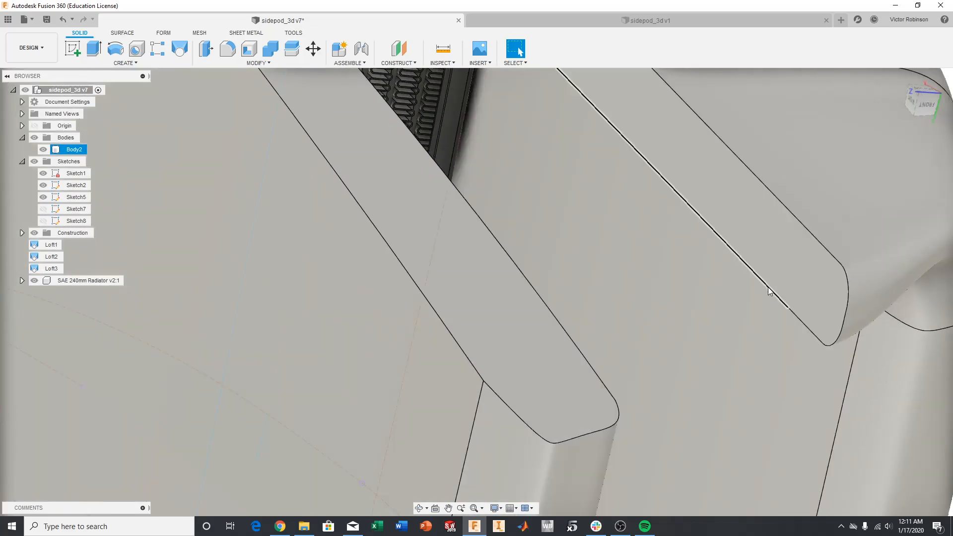
scroll(768, 286, up, 3)
middle_drag(552, 356, 514, 300)
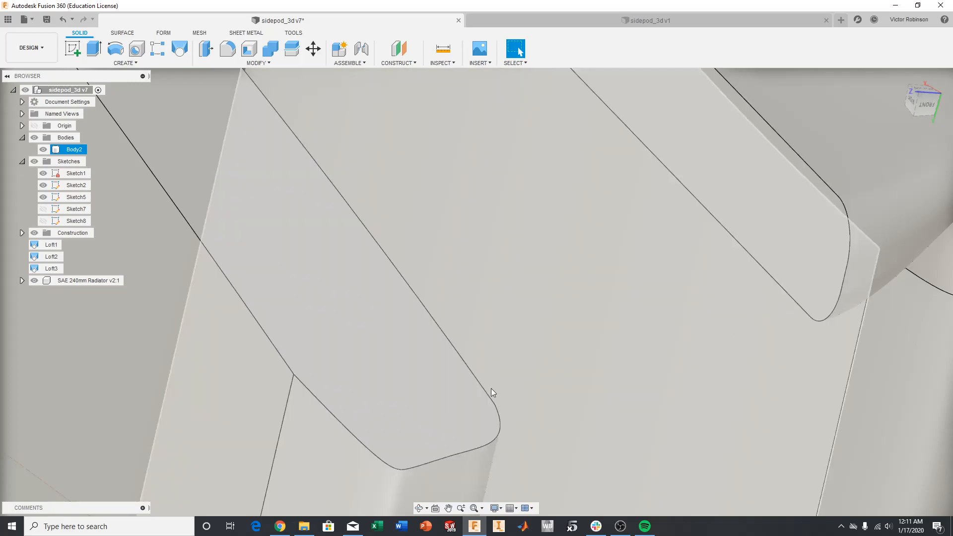
scroll(446, 398, up, 2)
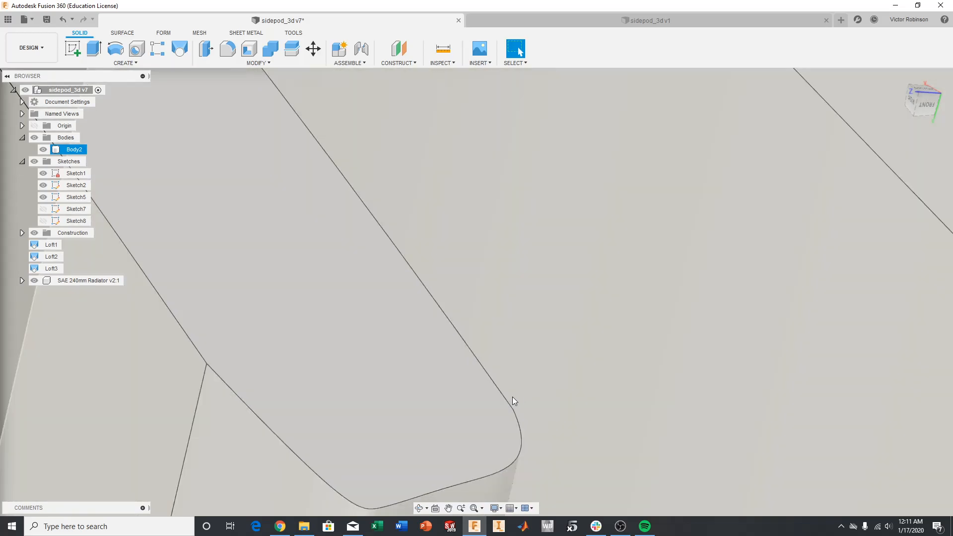
scroll(516, 395, down, 2)
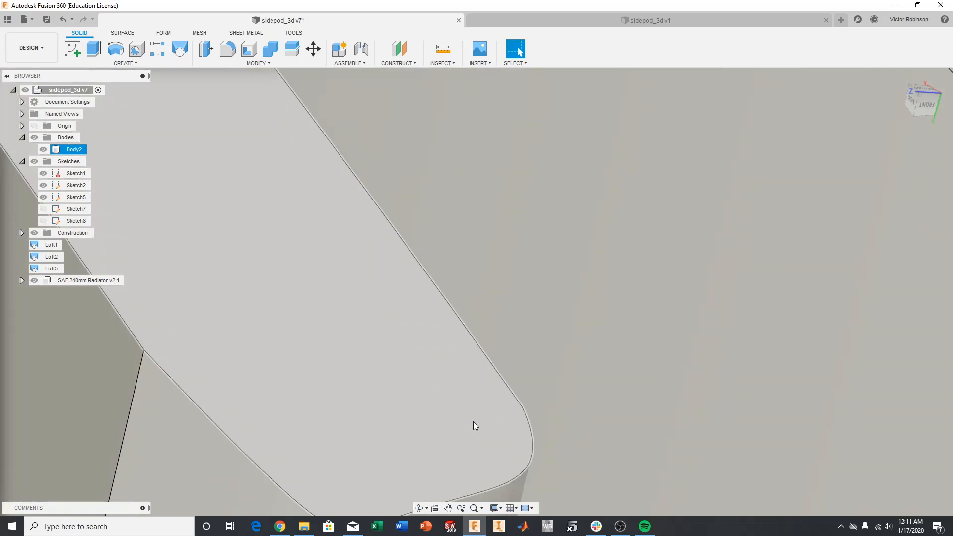
scroll(706, 255, down, 8)
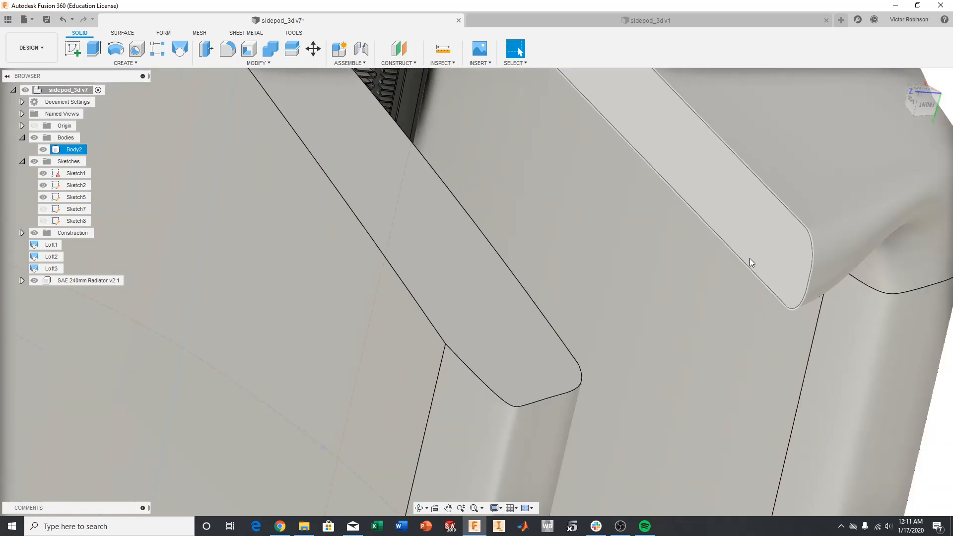
scroll(726, 277, down, 4)
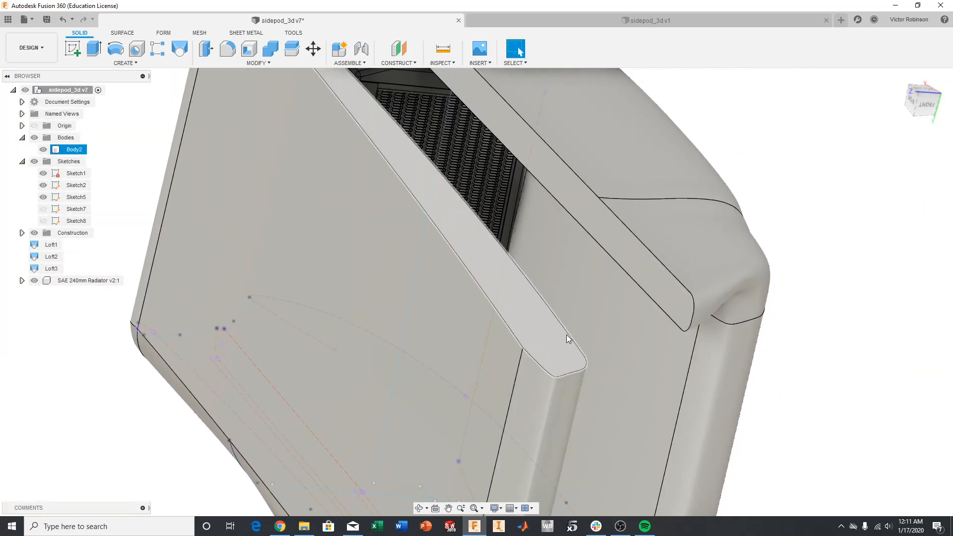
scroll(671, 306, down, 8)
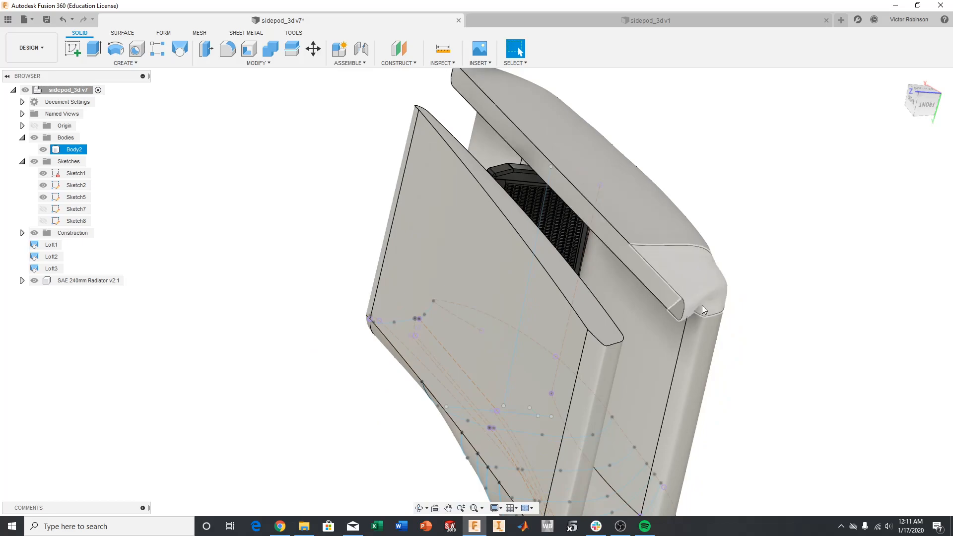
click(621, 339)
middle_drag(620, 336, 558, 279)
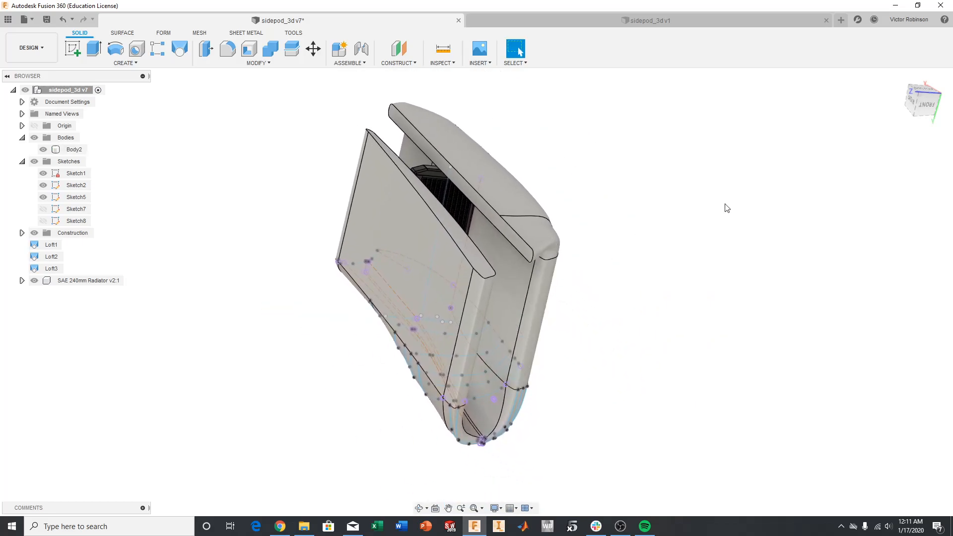
Examine the lofted underside lip from the front, and the top shell and radiator opening from the back.
click(924, 114)
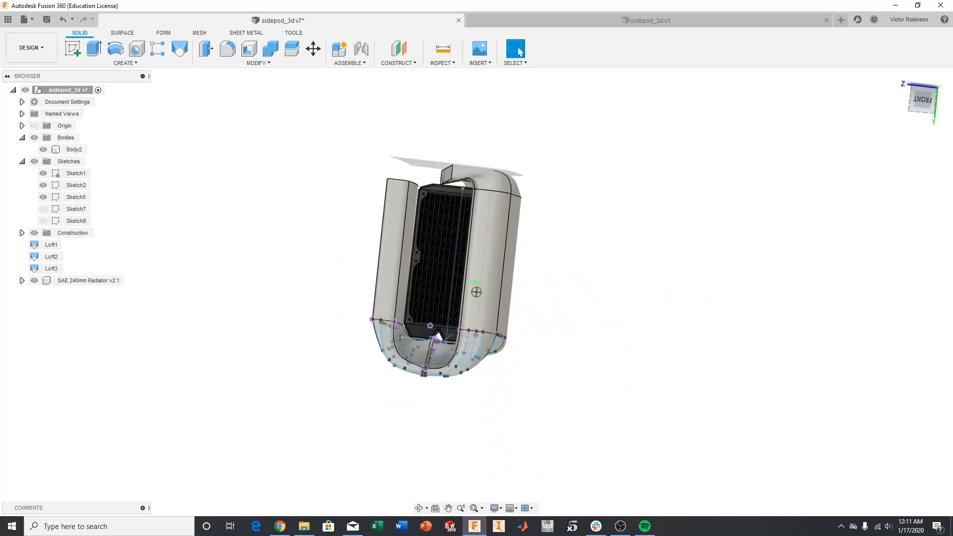
scroll(477, 172, up, 5)
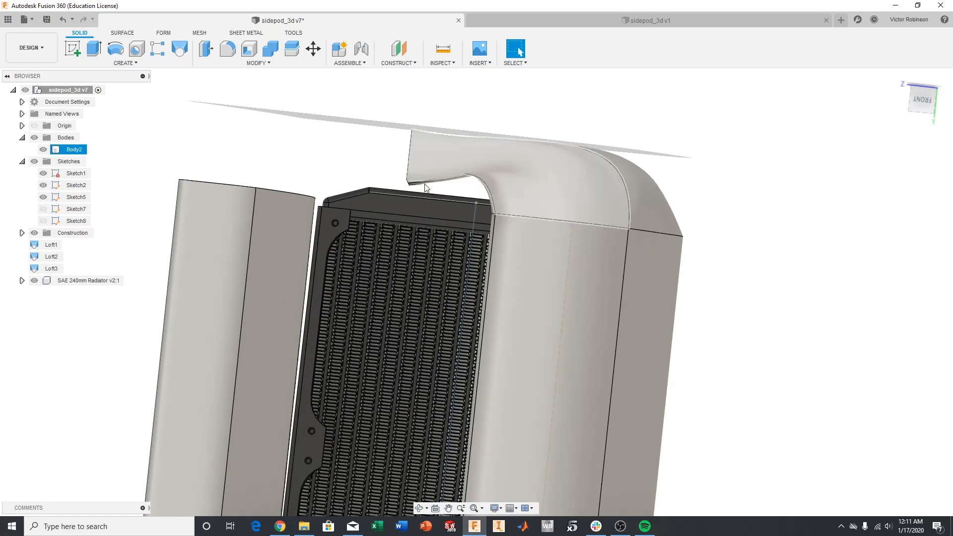
scroll(531, 295, down, 3)
scroll(531, 295, down, 3)
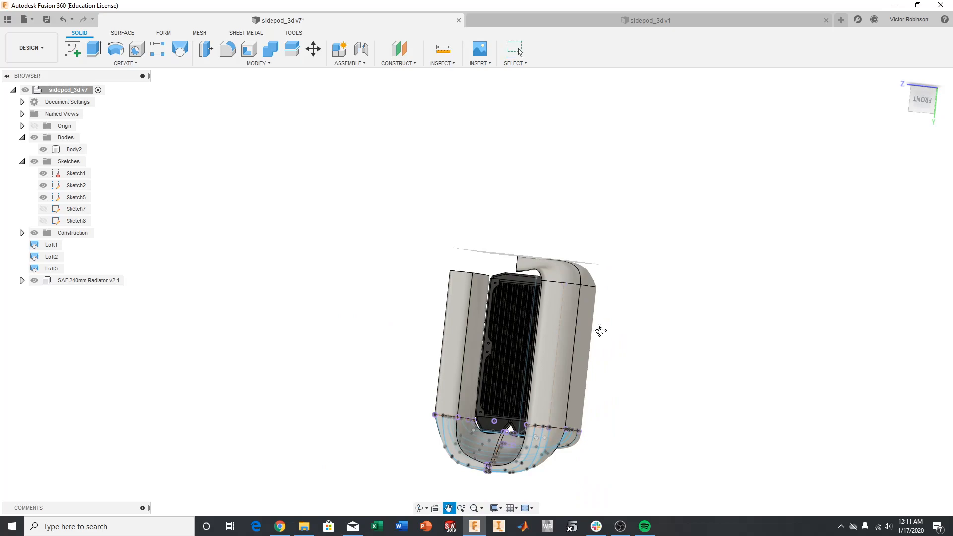
mouse_move(926, 99)
mouse_down()
mouse_move(919, 47)
mouse_move(926, 25)
mouse_move(948, 19)
mouse_move(940, 31)
mouse_move(933, 9)
mouse_move(918, 23)
mouse_move(931, 39)
mouse_up()
scroll(594, 314, up, 8)
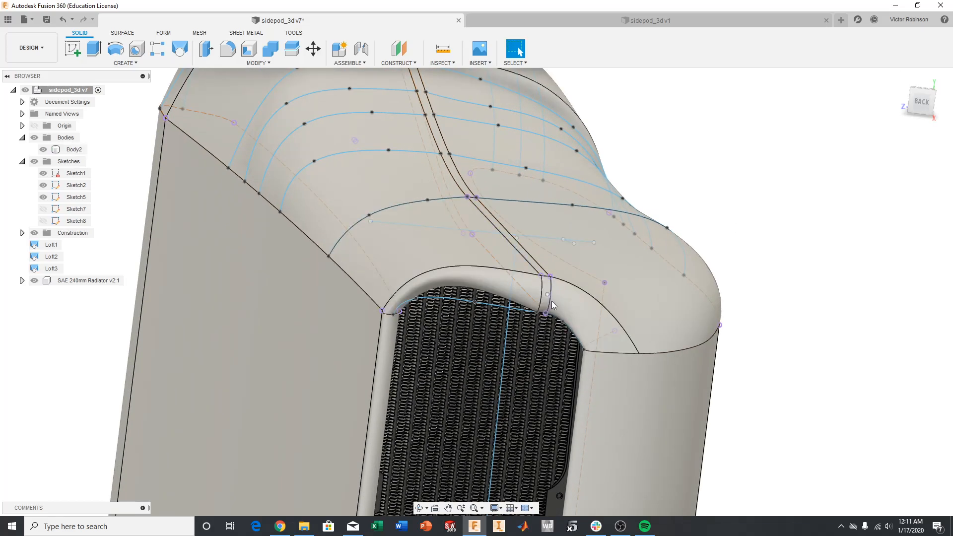
scroll(541, 292, up, 3)
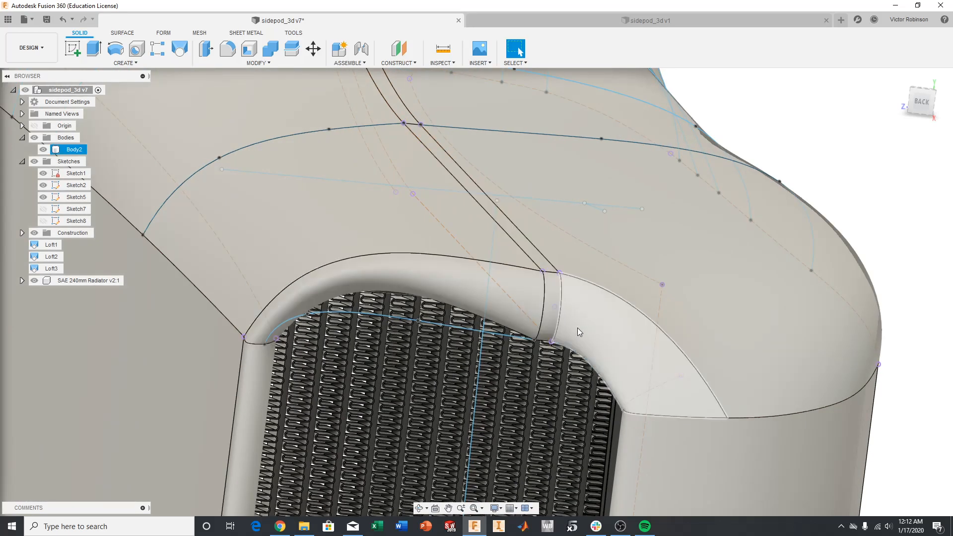
scroll(566, 317, down, 3)
scroll(472, 464, down, 3)
middle_drag(472, 464, 482, 243)
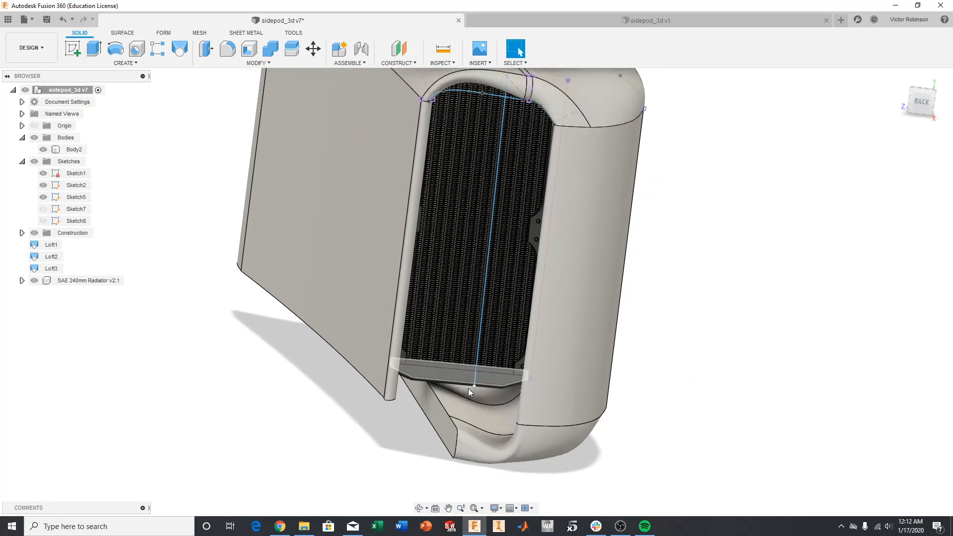
scroll(449, 432, up, 2)
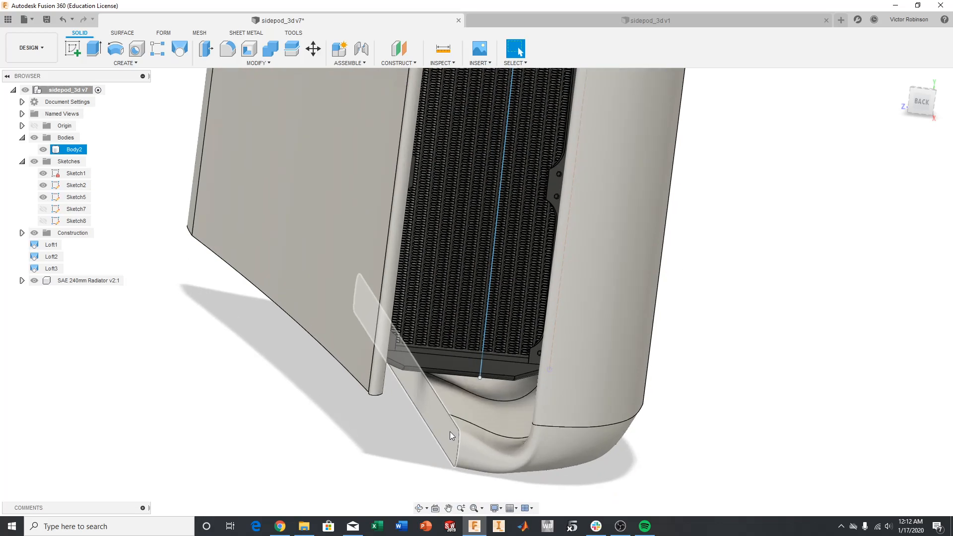
scroll(451, 431, down, 3)
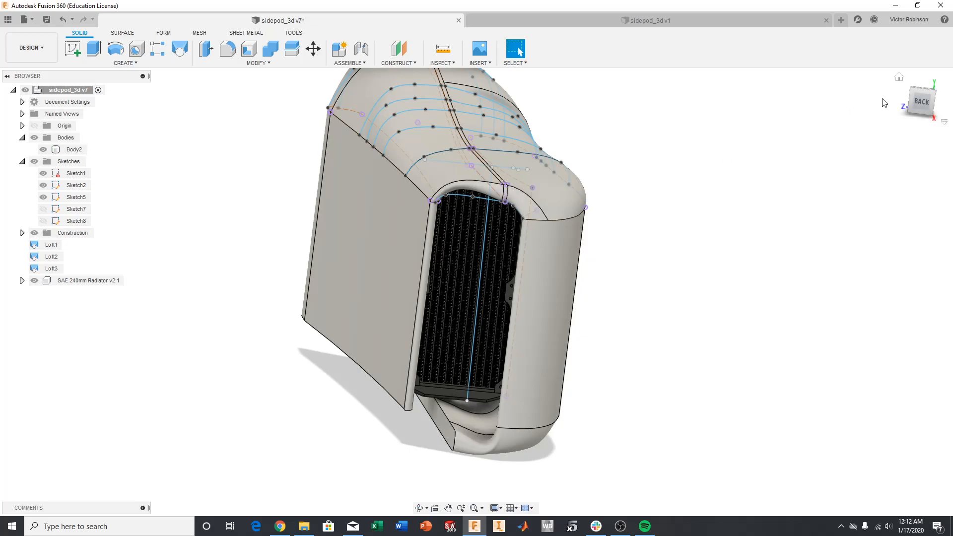
Review the complete sidepod upright from the front, including its intake opening and underside slot.
mouse_move(925, 102)
mouse_down()
mouse_move(828, 93)
mouse_move(797, 108)
mouse_move(814, 82)
mouse_move(734, 129)
mouse_move(670, 278)
mouse_move(660, 273)
mouse_move(693, 262)
mouse_up()
scroll(693, 262, down, 5)
scroll(743, 227, up, 2)
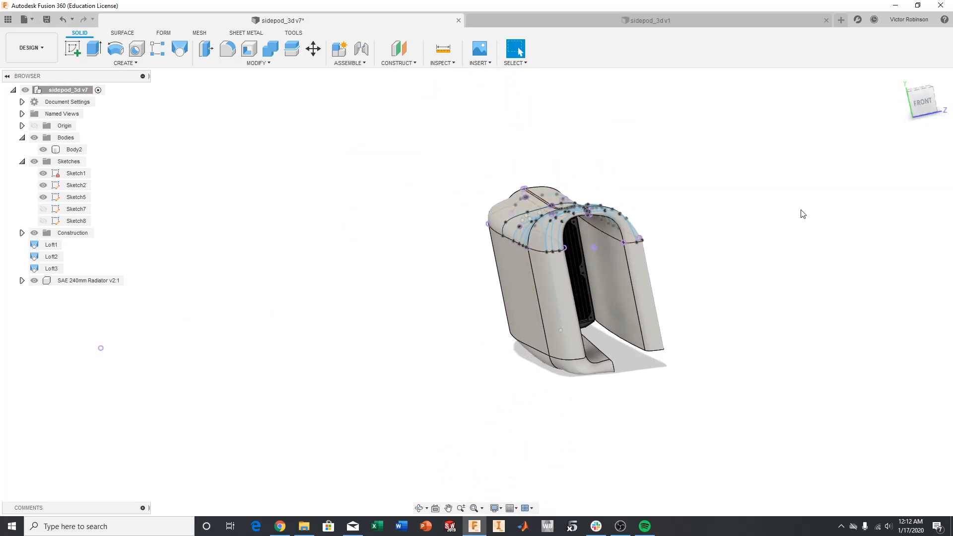
drag(932, 105, 916, 101)
mouse_move(693, 163)
mouse_down()
mouse_move(852, 135)
mouse_move(76, 266)
mouse_move(117, 291)
mouse_move(82, 313)
mouse_up()
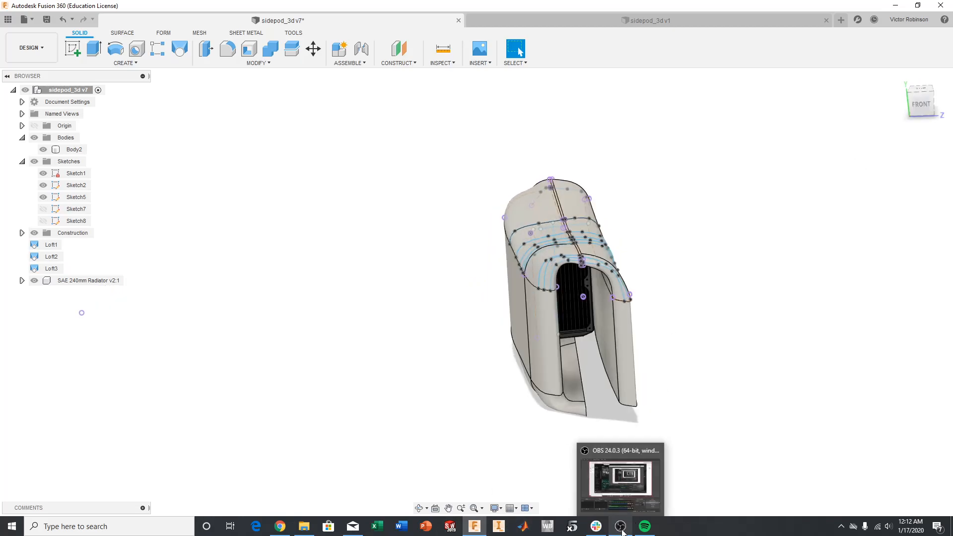
click(620, 486)
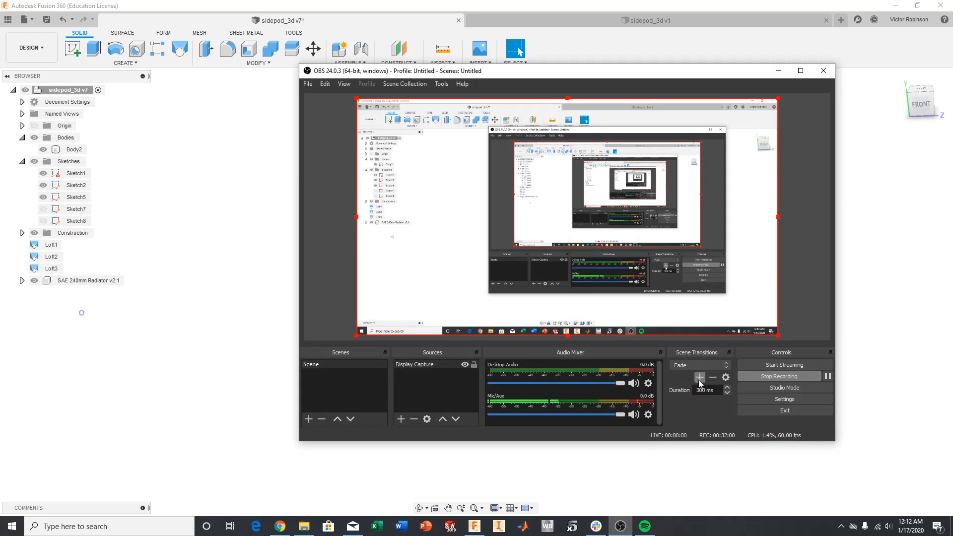